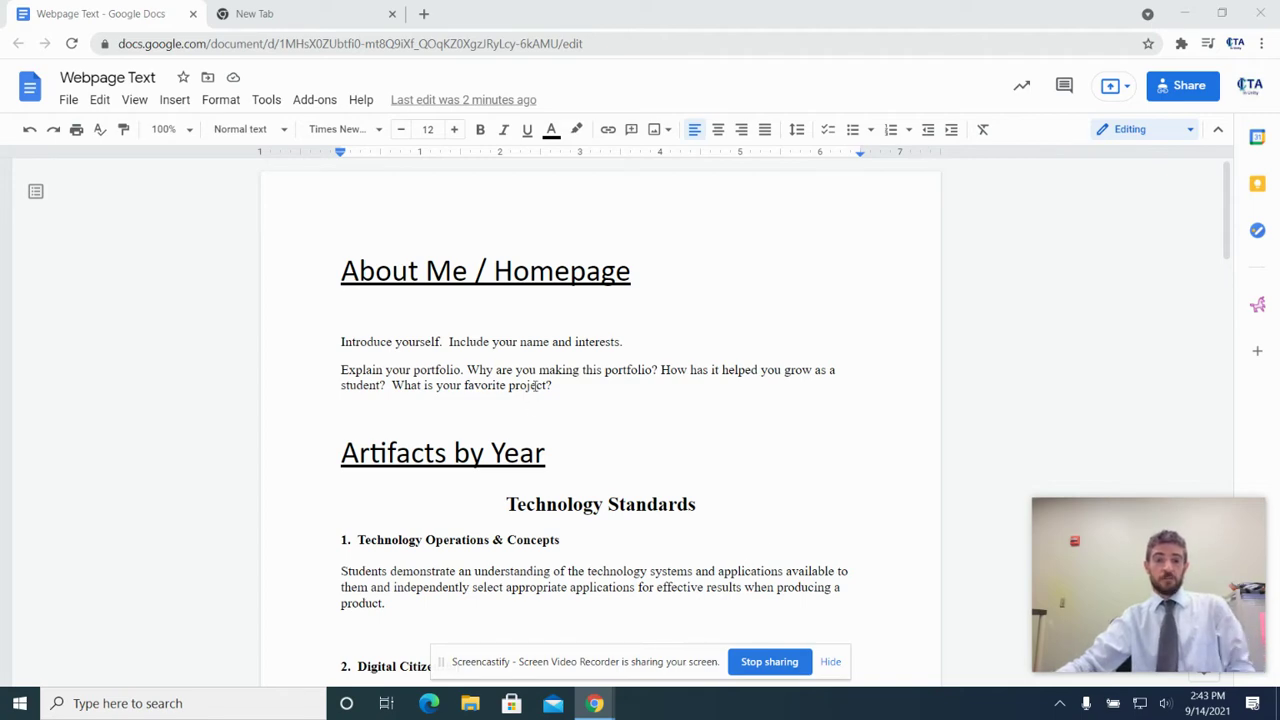
# Review the sections of the Webpage Text document, from About Me / Homepage through Artifacts by Year to Résumé
pyautogui.scroll(-6, 535, 385)
pyautogui.scroll(-10, 535, 386)
pyautogui.scroll(-10, 535, 386)
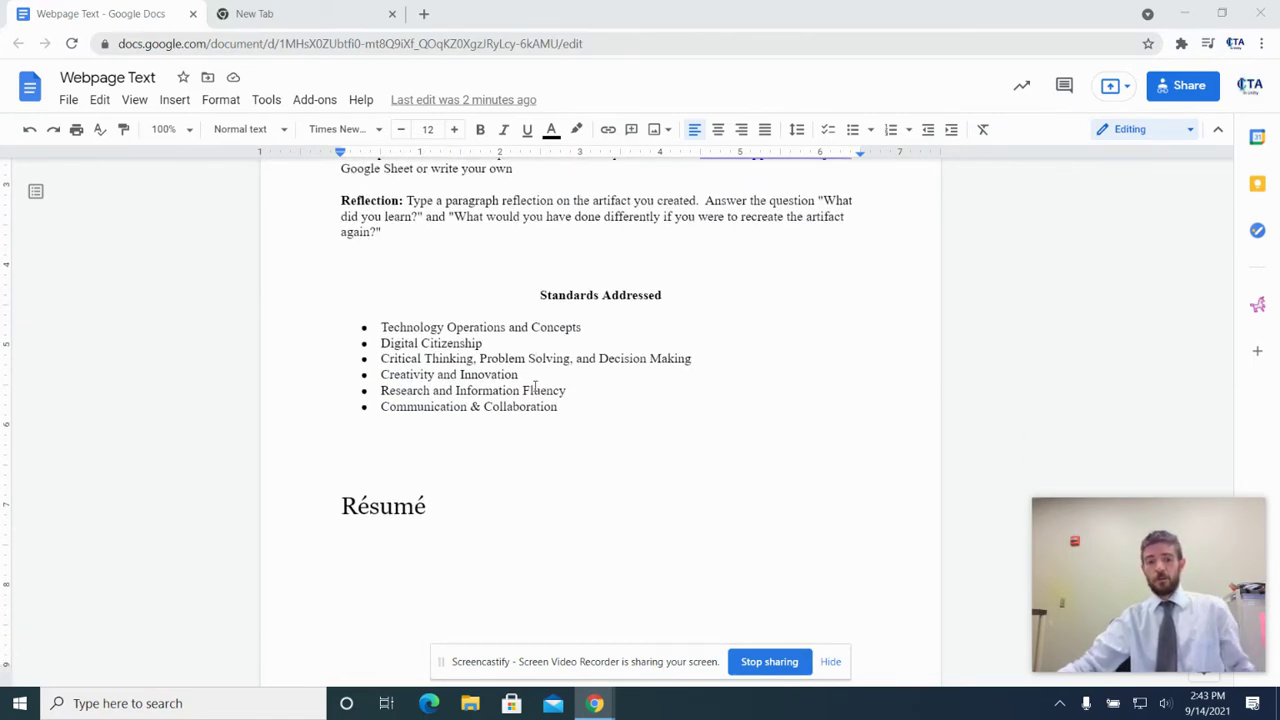
pyautogui.scroll(10, 535, 388)
pyautogui.scroll(10, 535, 386)
pyautogui.scroll(5, 535, 388)
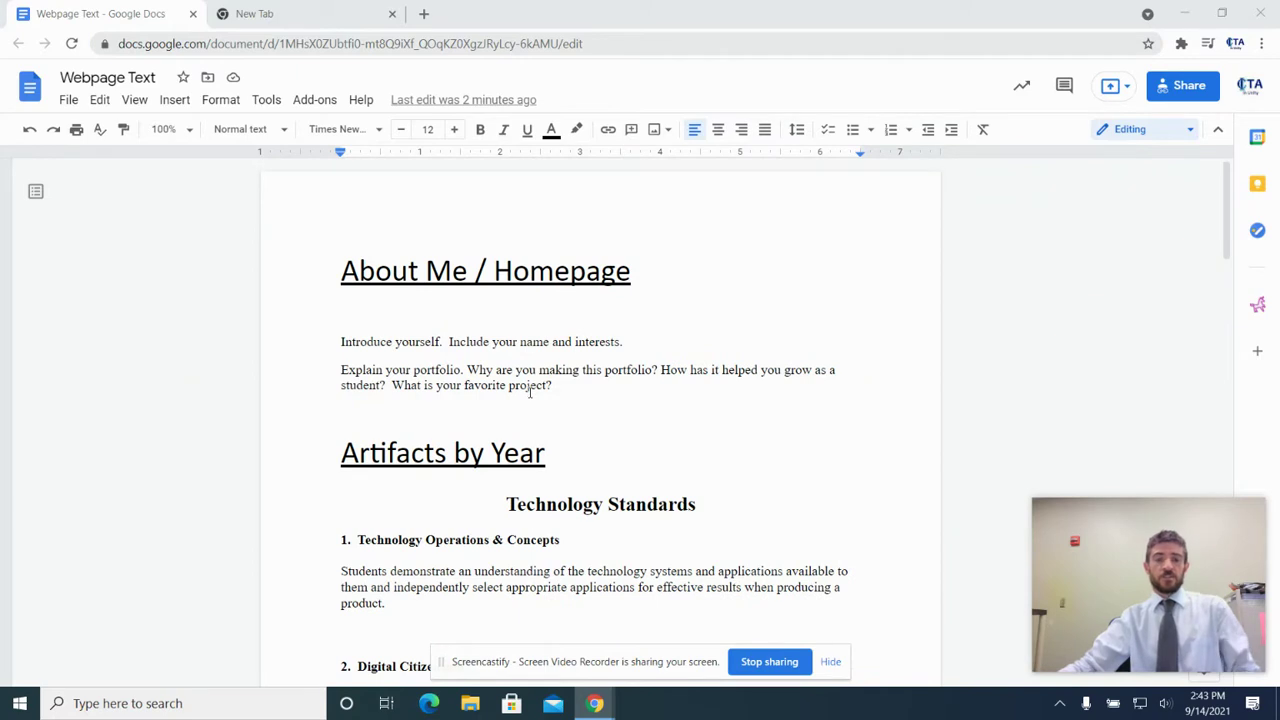
# Switch to Google Drive in the other browser tab and create a new Google Sites site
pyautogui.click(288, 14)
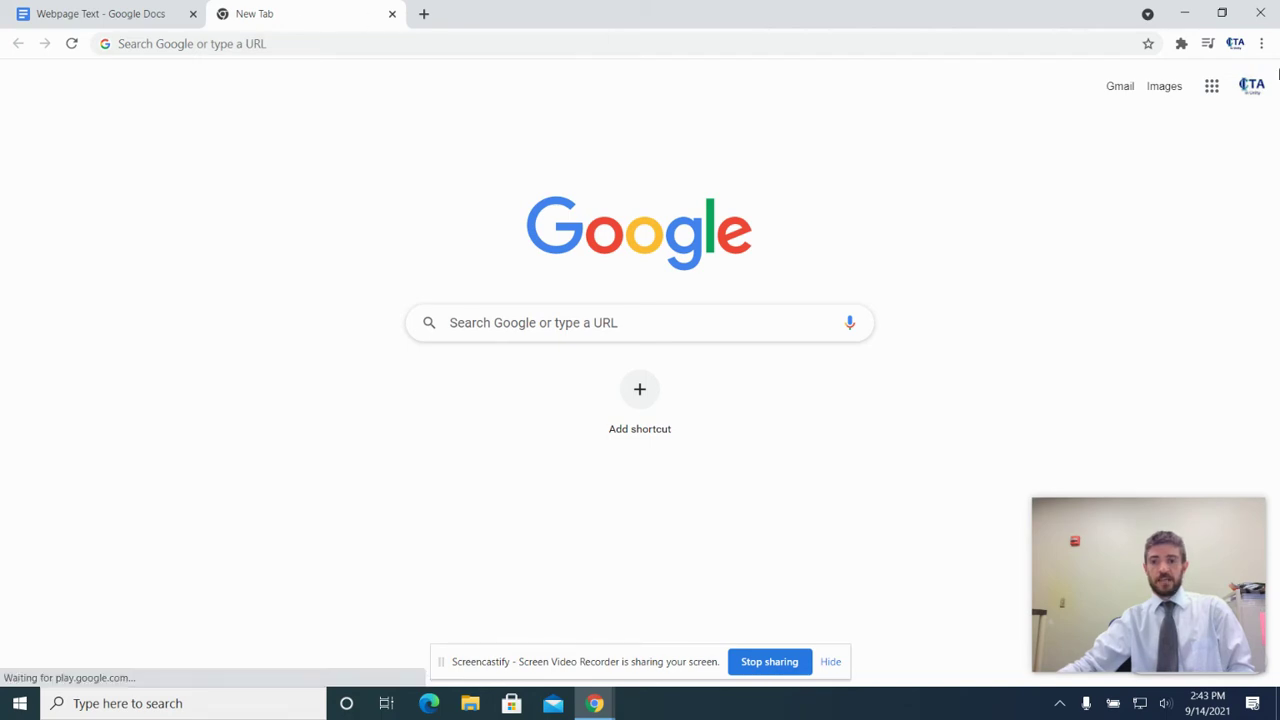
pyautogui.click(1211, 86)
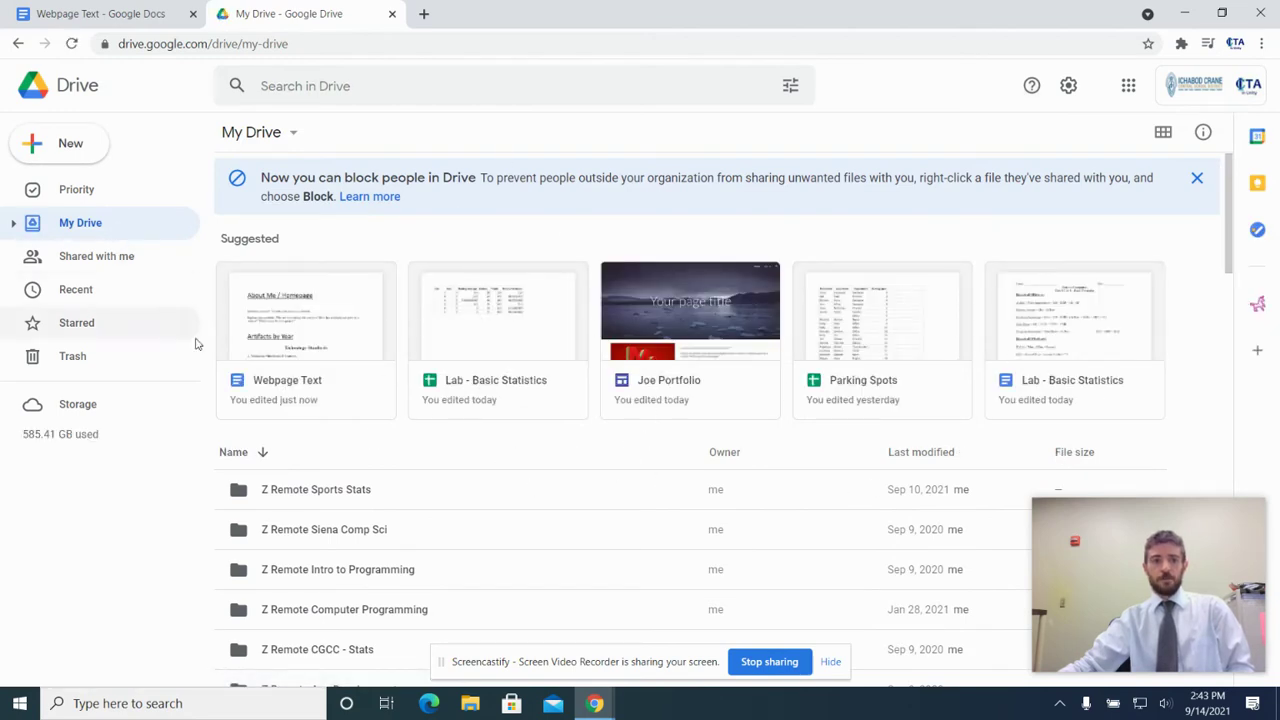
pyautogui.click(58, 147)
pyautogui.moveTo(123, 366)
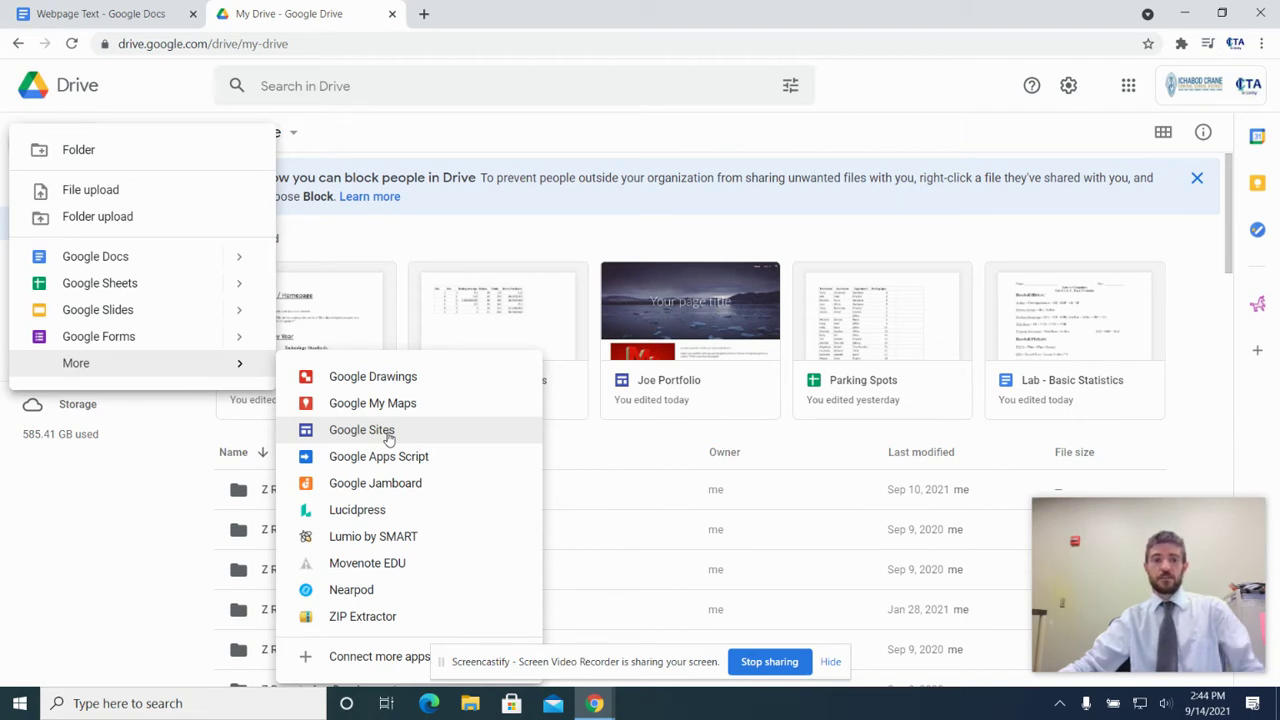
pyautogui.click(389, 162)
pyautogui.click(38, 146)
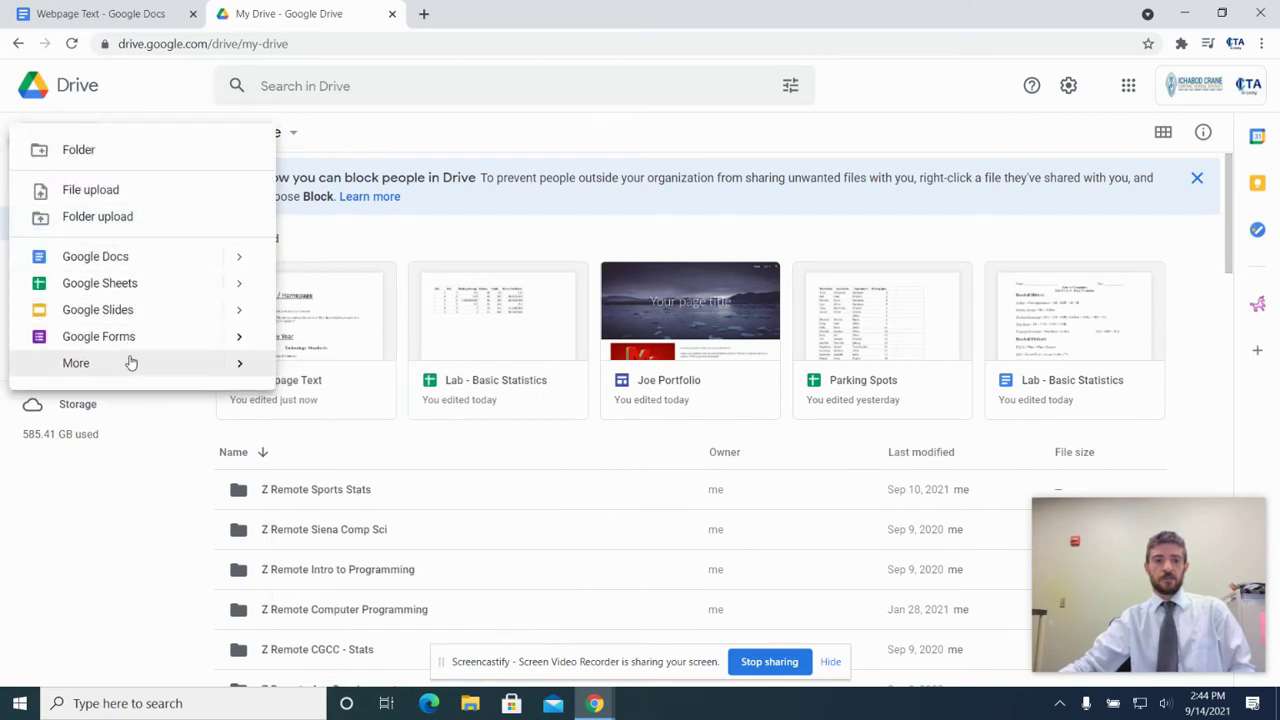
pyautogui.click(362, 430)
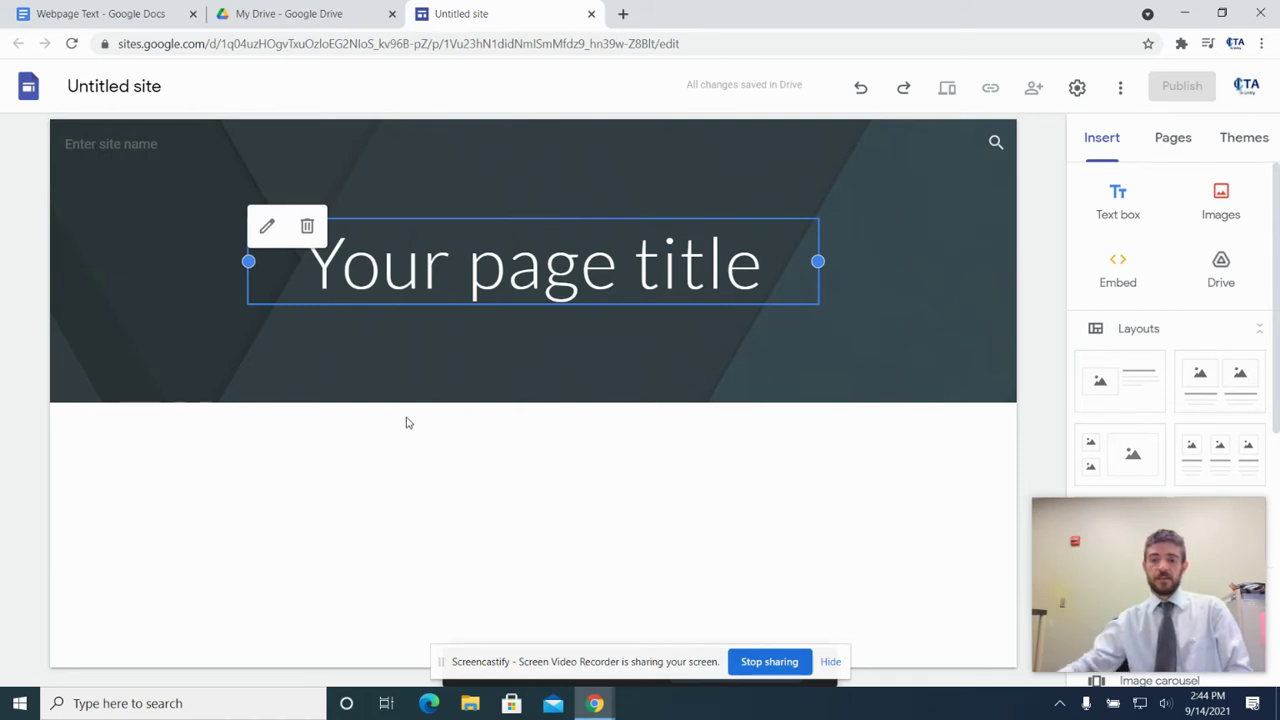
# Name the site file with the owner's title and surname followed by "Portfolio"
pyautogui.click(167, 87)
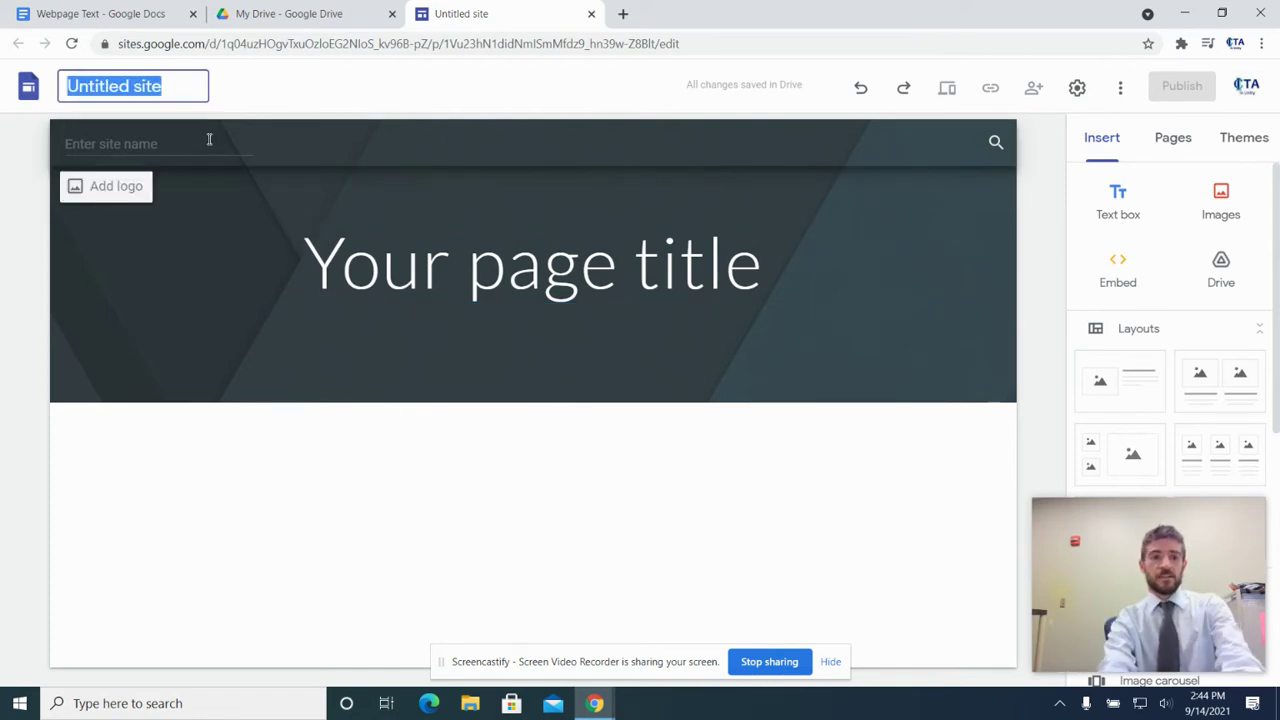
pyautogui.write('Misel')
pyautogui.press('BackSpace')
pyautogui.press('BackSpace')
pyautogui.write('ter Vona Portfolio')
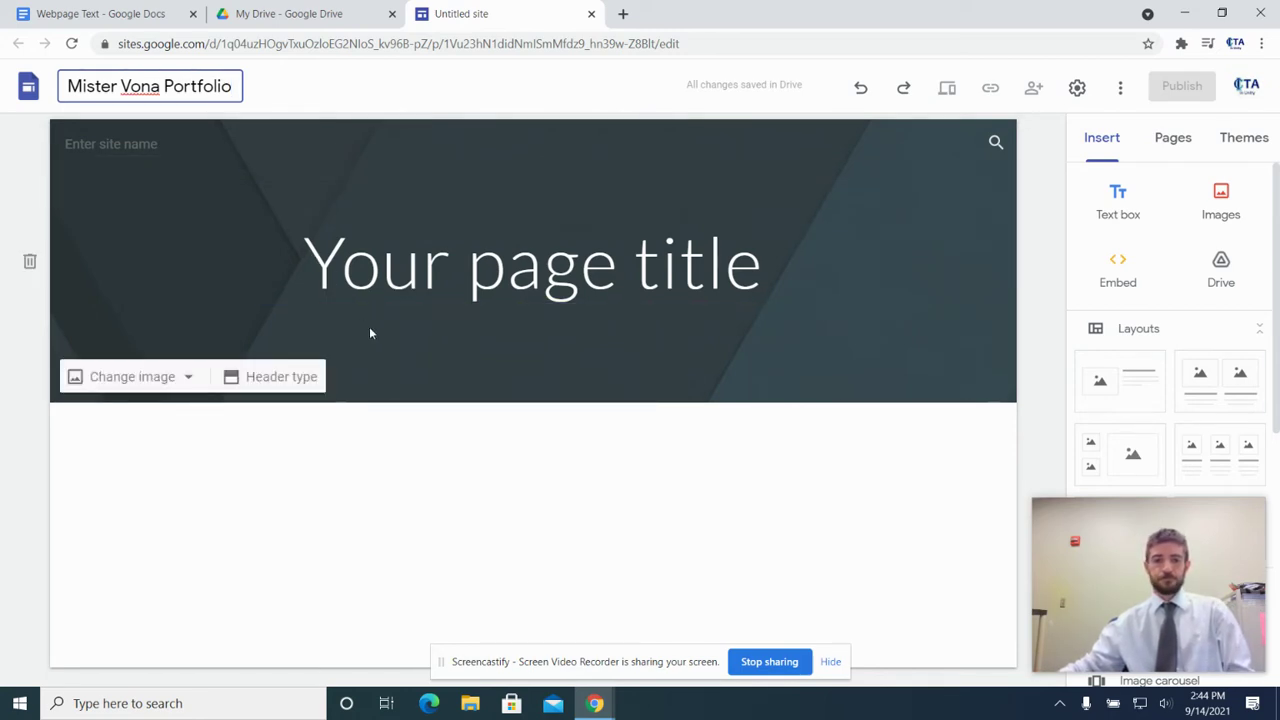
pyautogui.click(488, 361)
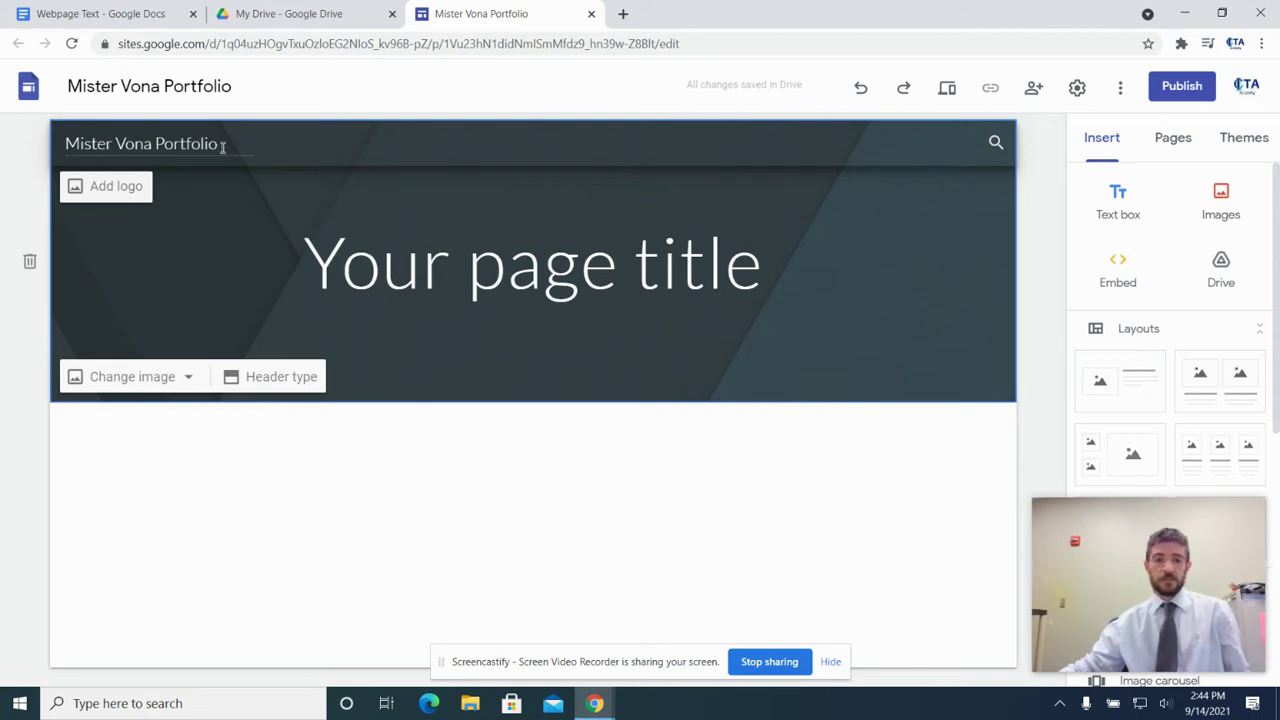
# Clear the site name shown in the page header, leaving the file name as it is
pyautogui.moveTo(222, 146); pyautogui.dragTo(43, 150)
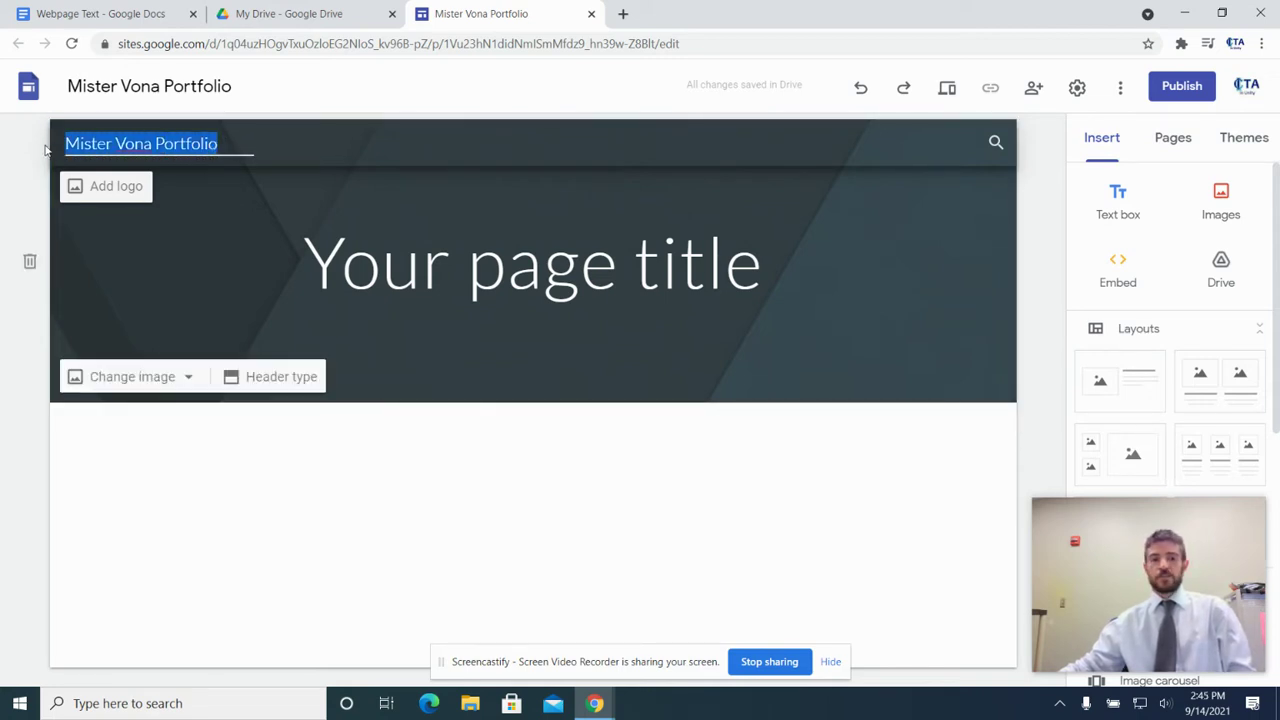
pyautogui.press('BackSpace')
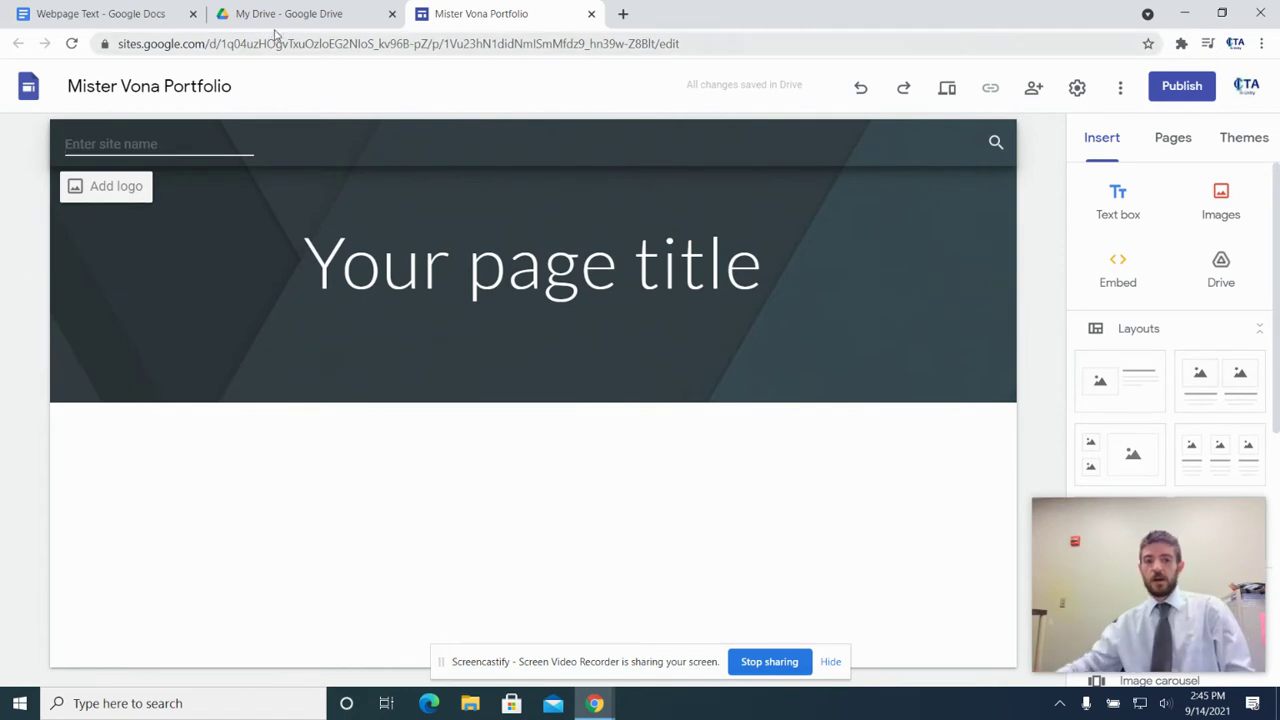
pyautogui.click(550, 337)
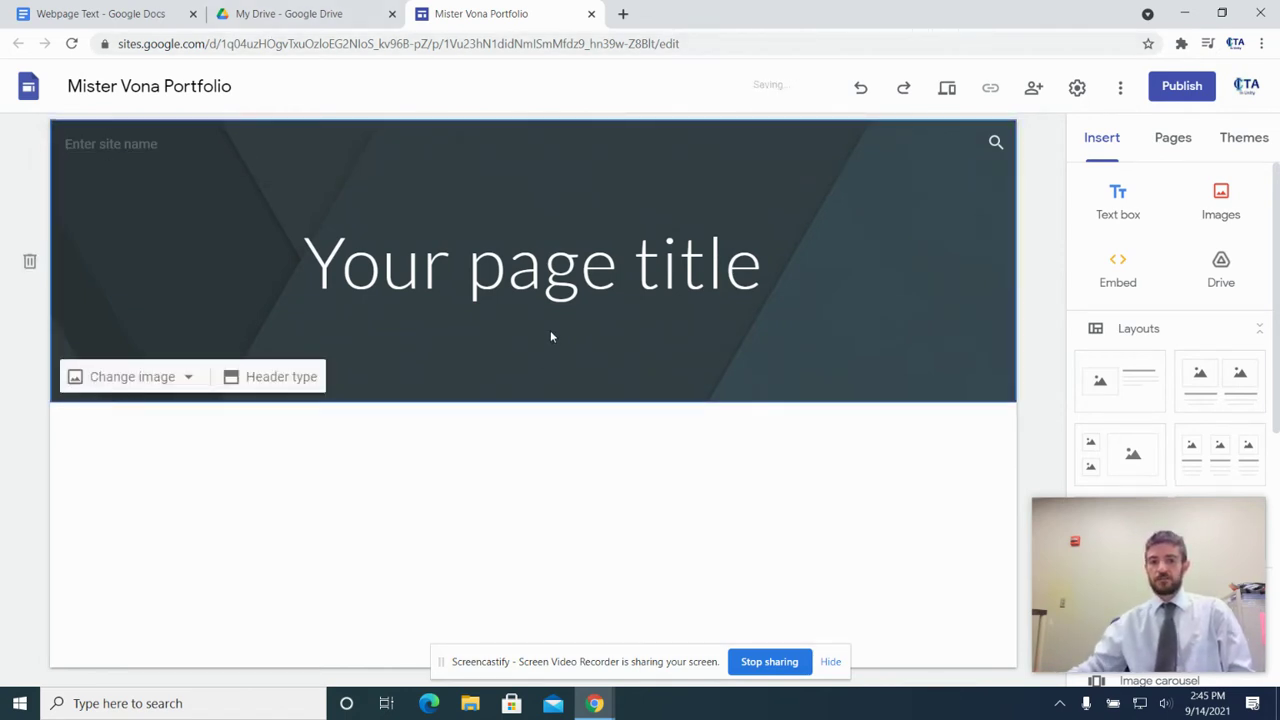
# Replace the placeholder page title with the owner's title and surname
pyautogui.click(588, 248)
pyautogui.moveTo(797, 247); pyautogui.dragTo(280, 258)
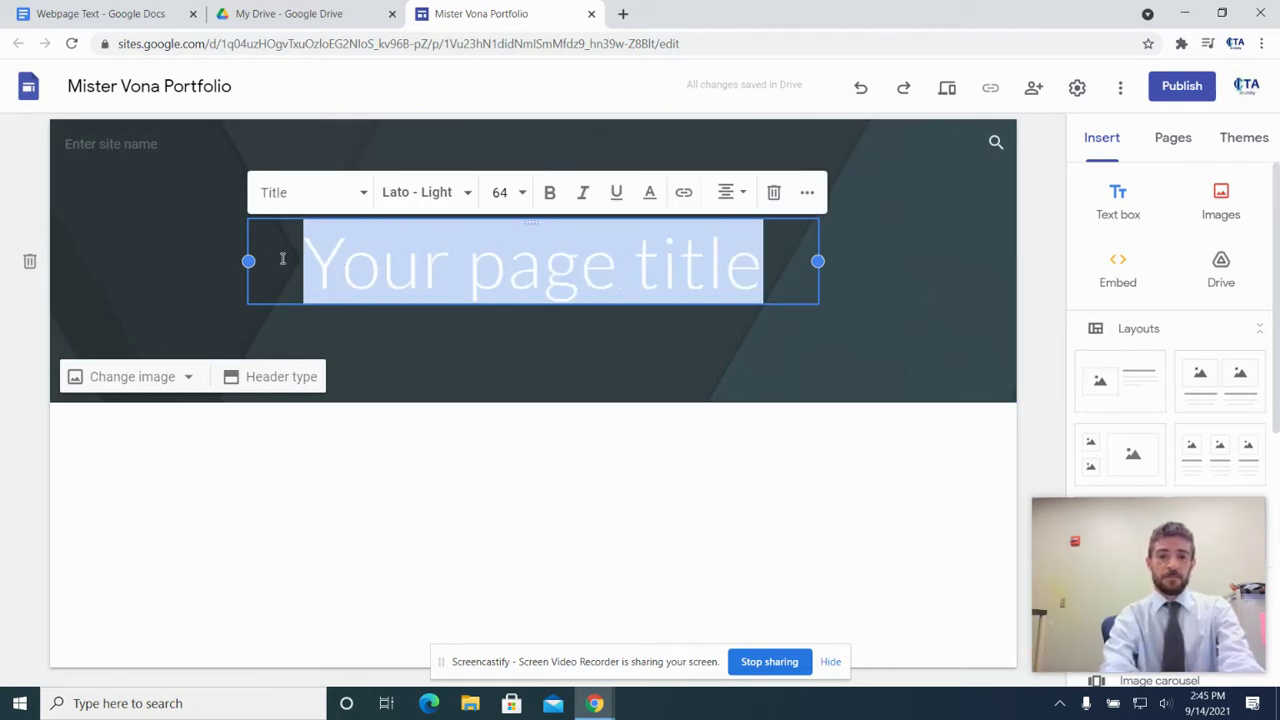
pyautogui.write('Mister Vona')
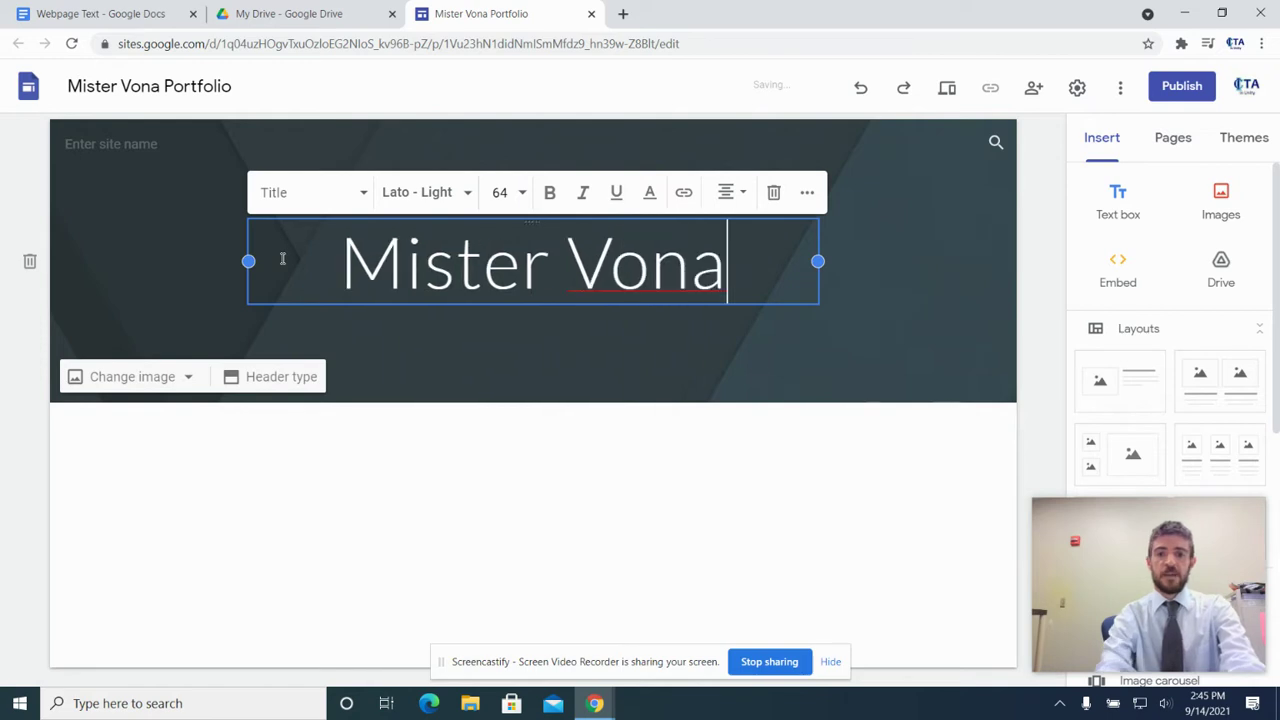
# Format the page title in the Cherry Cream Soda font at size 48
pyautogui.moveTo(740, 251); pyautogui.dragTo(353, 263)
pyautogui.click(442, 196)
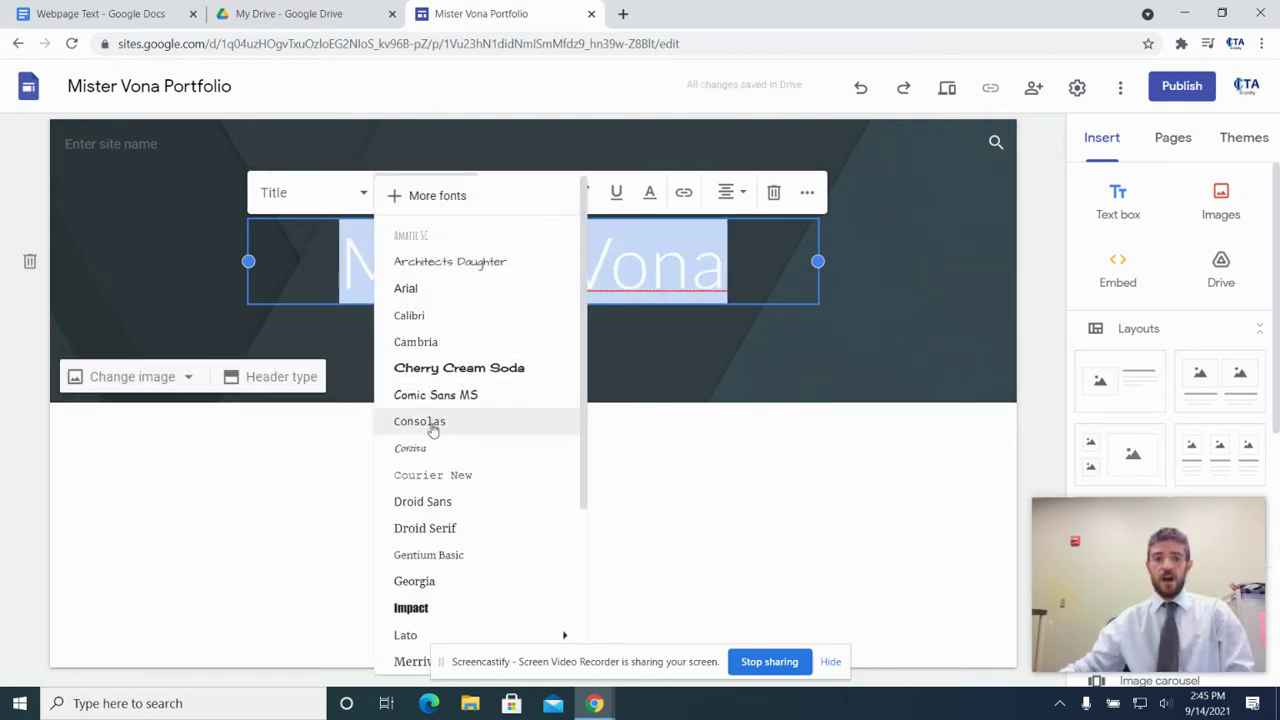
pyautogui.click(451, 358)
pyautogui.click(505, 194)
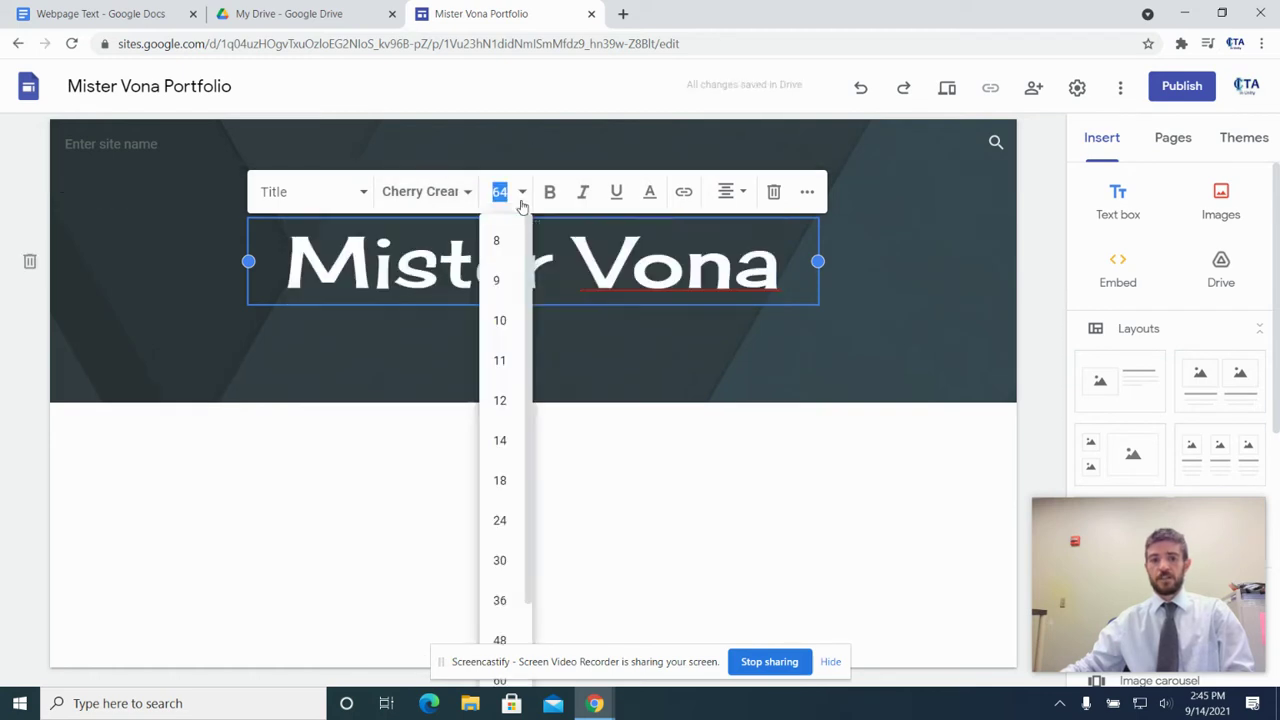
pyautogui.scroll(-1, 497, 443)
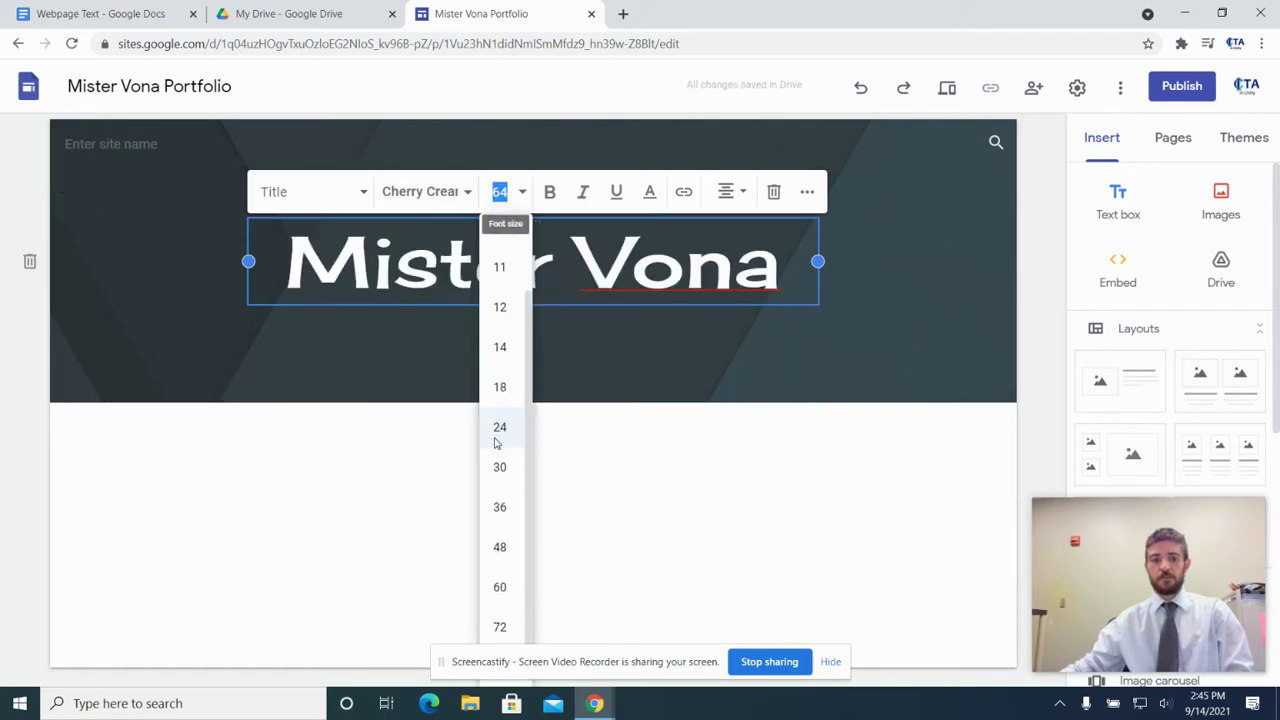
pyautogui.click(502, 545)
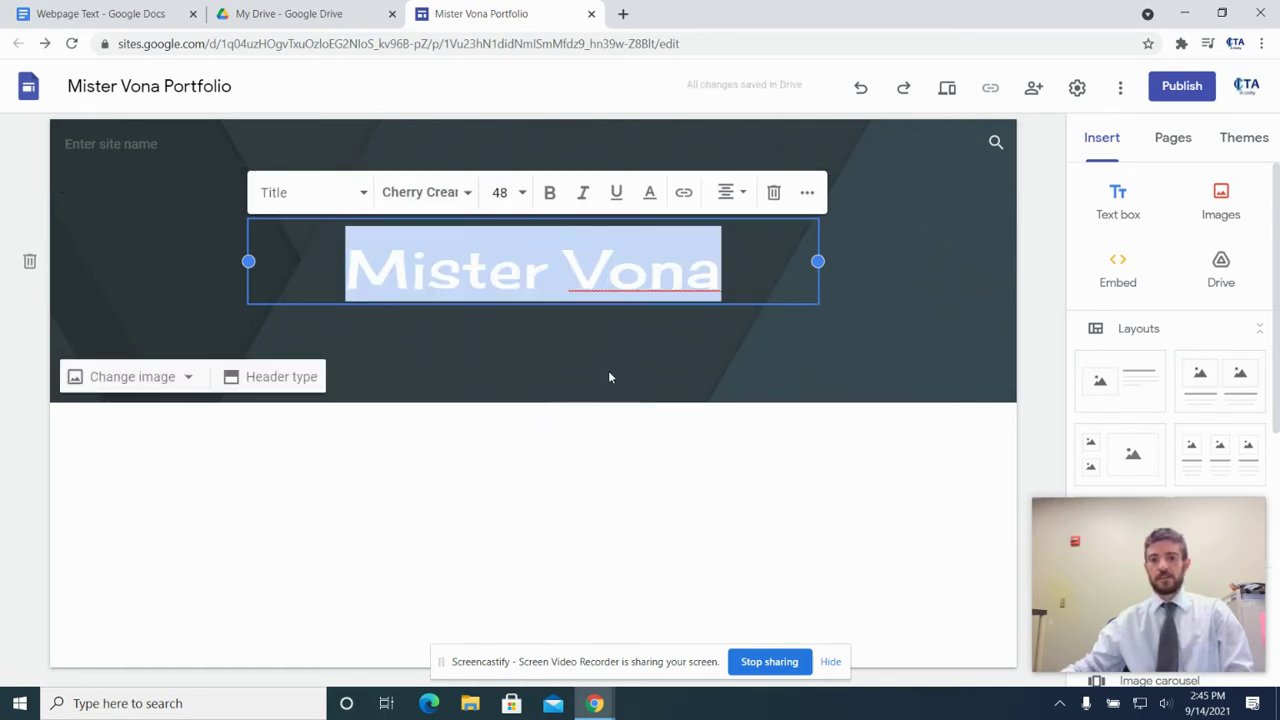
pyautogui.click(521, 344)
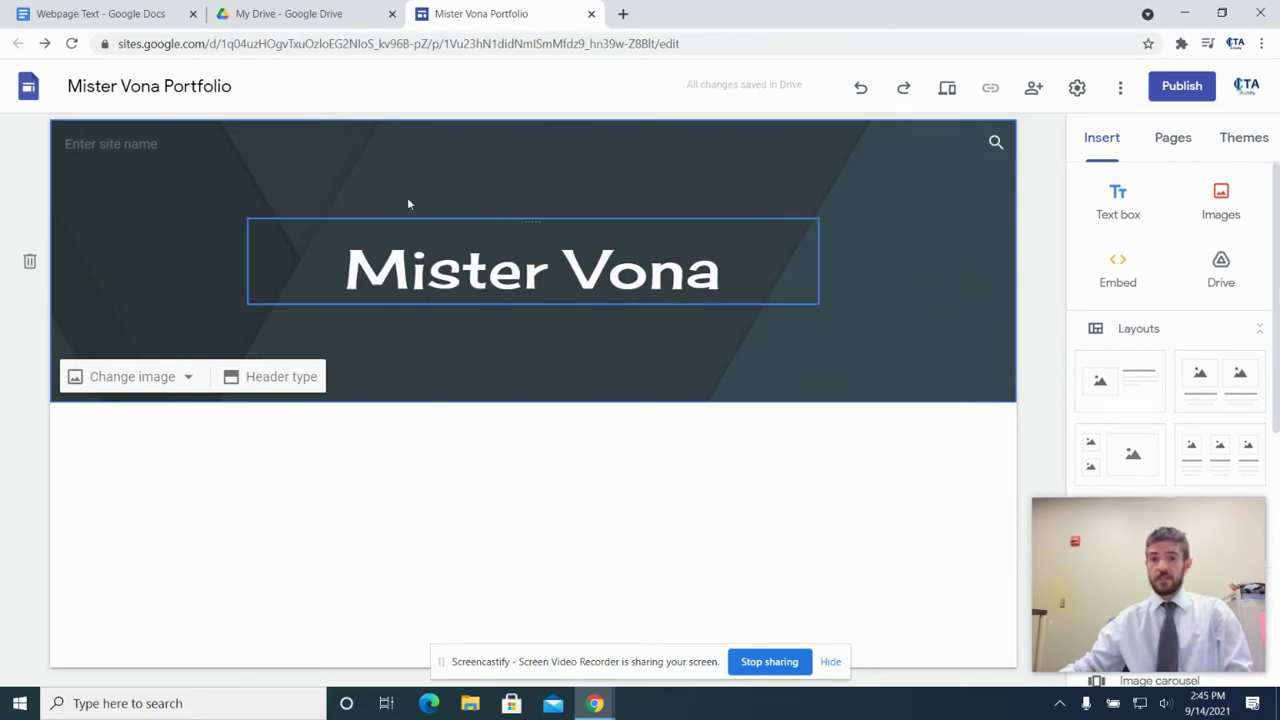
# Open the image selection for the header background, browse the gallery, and search Google images for "computer"
pyautogui.click(162, 382)
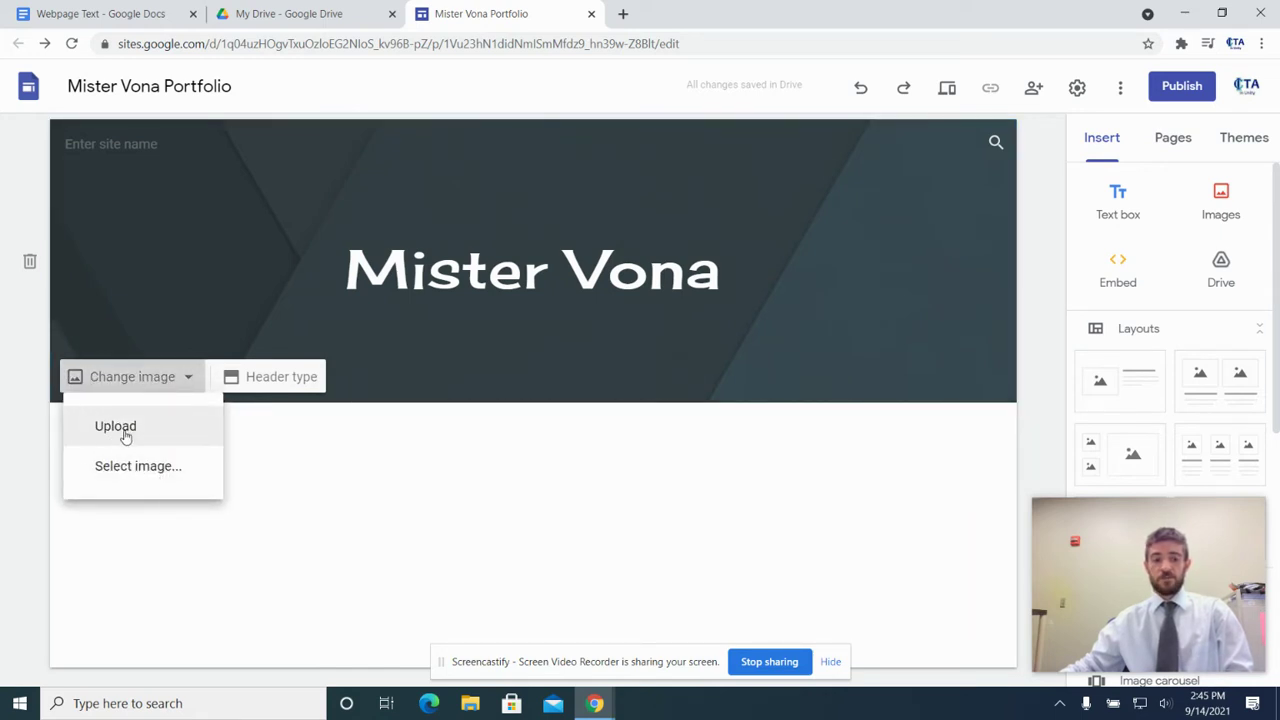
pyautogui.click(128, 468)
pyautogui.scroll(-3, 697, 242)
pyautogui.scroll(-10, 697, 242)
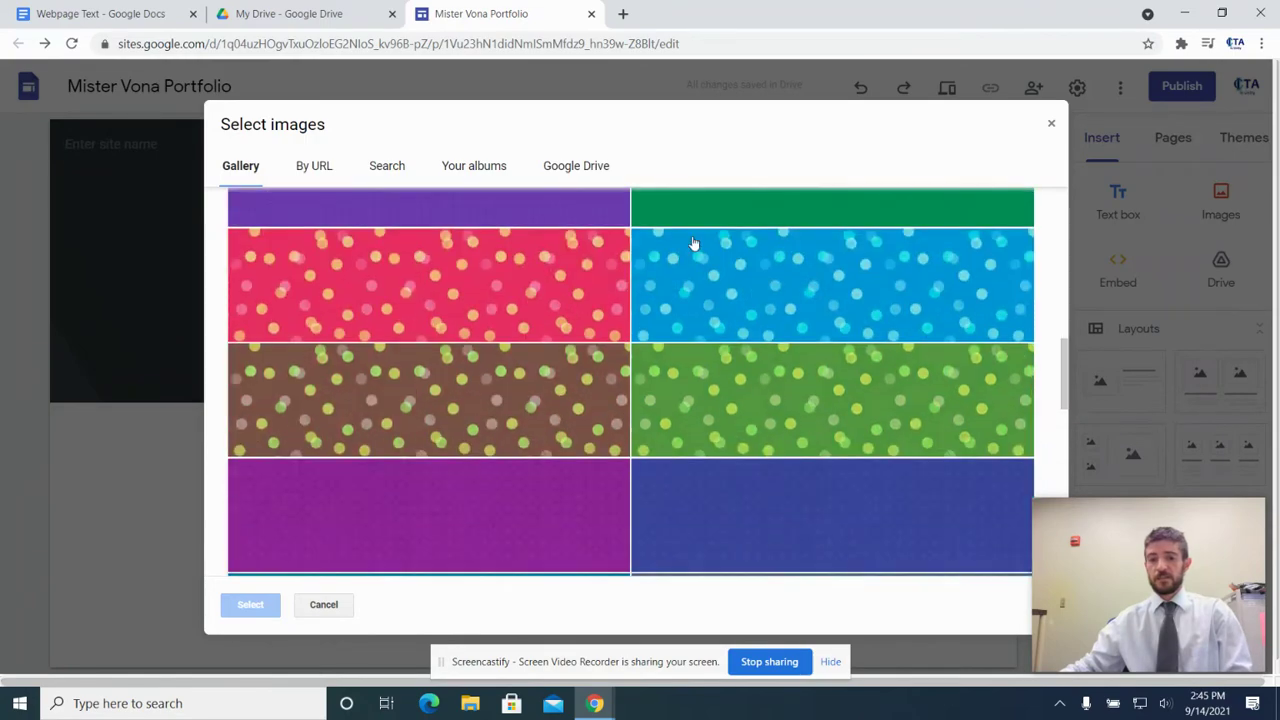
pyautogui.scroll(-3, 692, 244)
pyautogui.scroll(15, 692, 244)
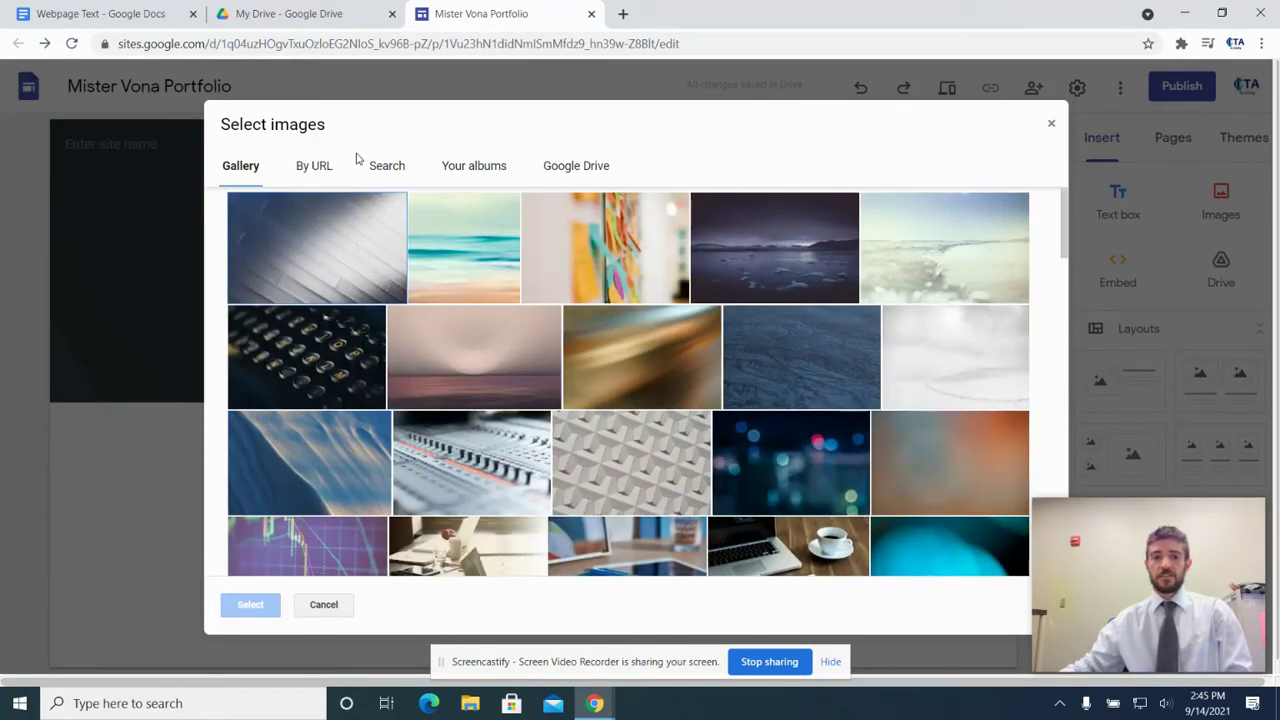
pyautogui.click(397, 175)
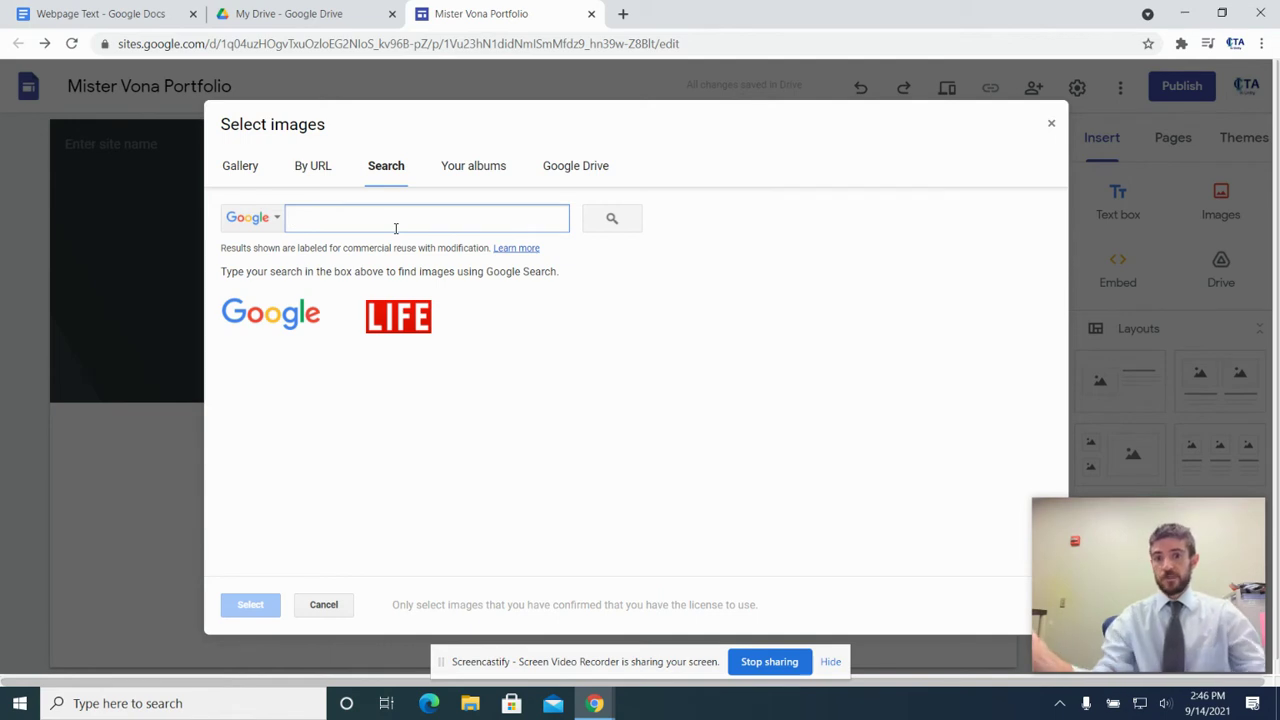
pyautogui.write('co')
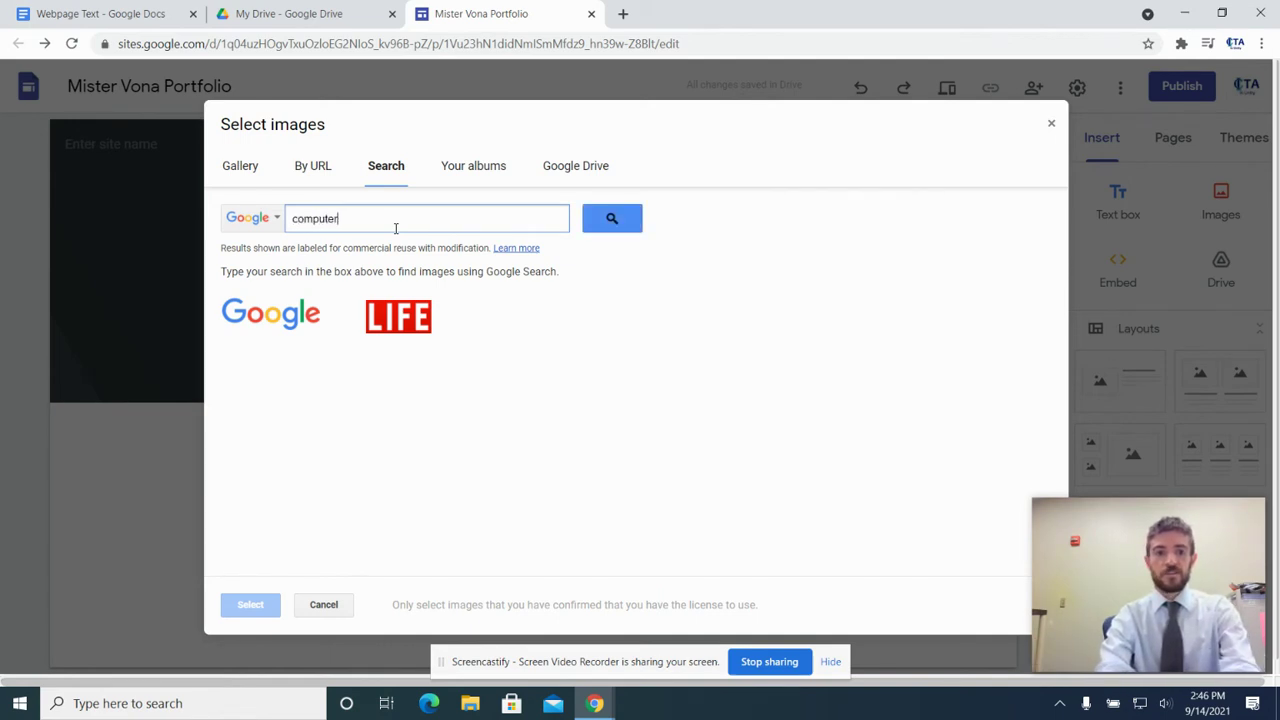
pyautogui.write('mputer')
pyautogui.press('Return')
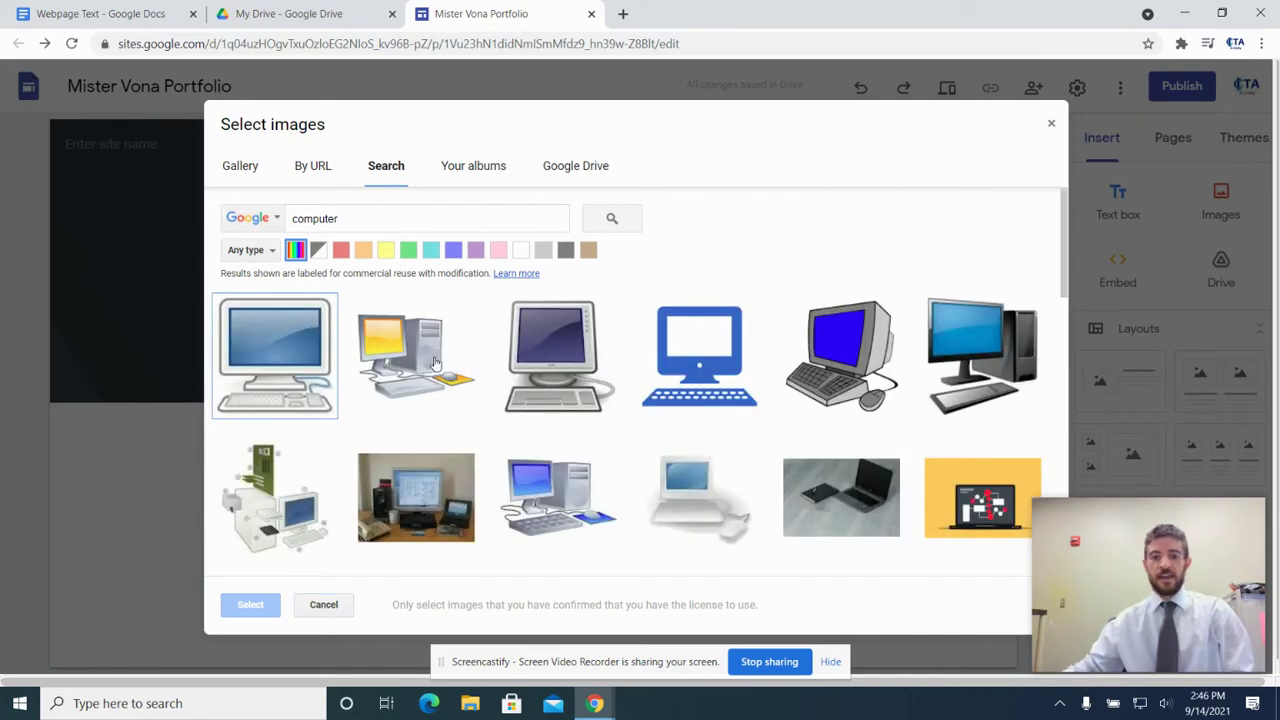
# Set the picture of a blue-screened desktop computer with tower and keyboard as the header image
pyautogui.scroll(-1, 490, 398)
pyautogui.scroll(-4, 494, 371)
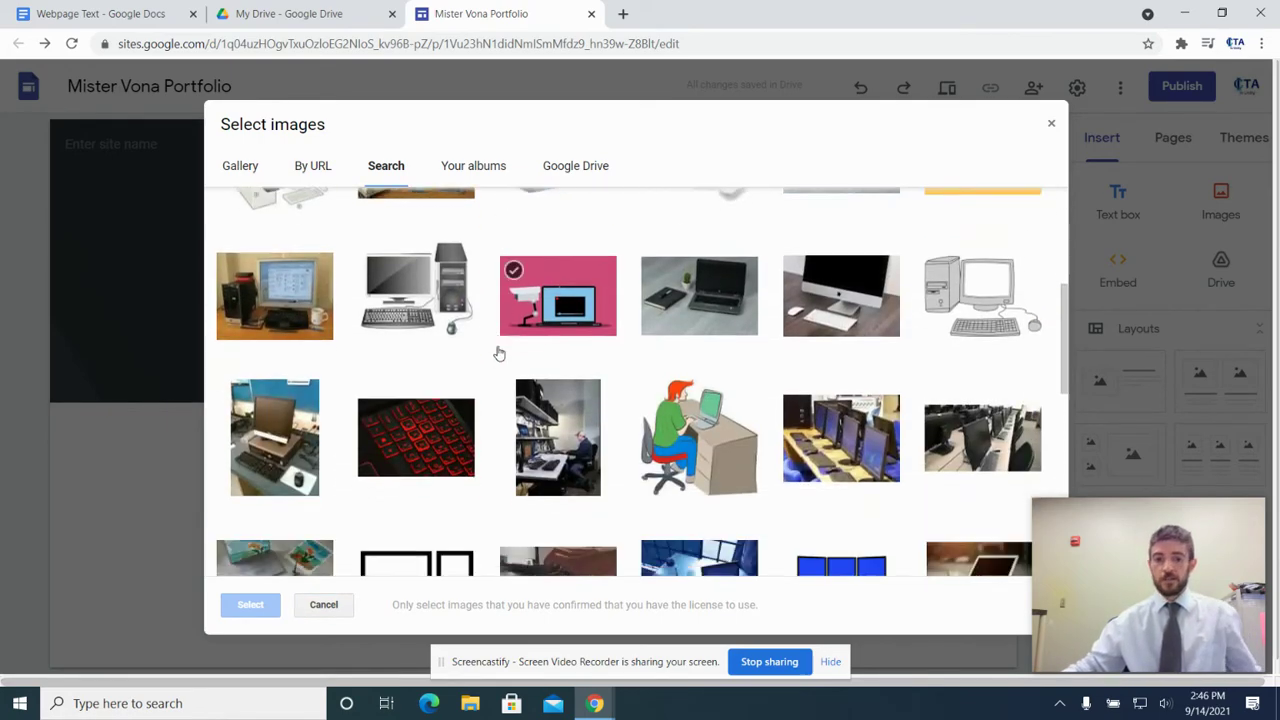
pyautogui.scroll(-5, 497, 340)
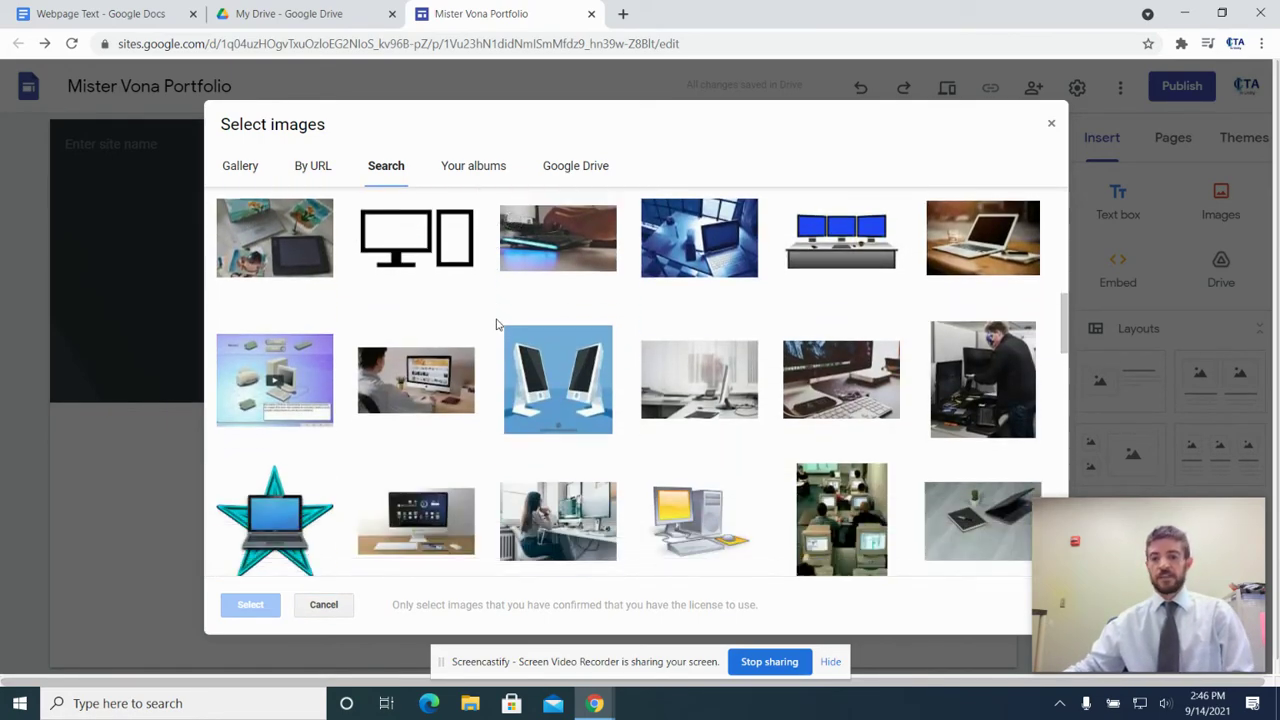
pyautogui.scroll(-2, 494, 322)
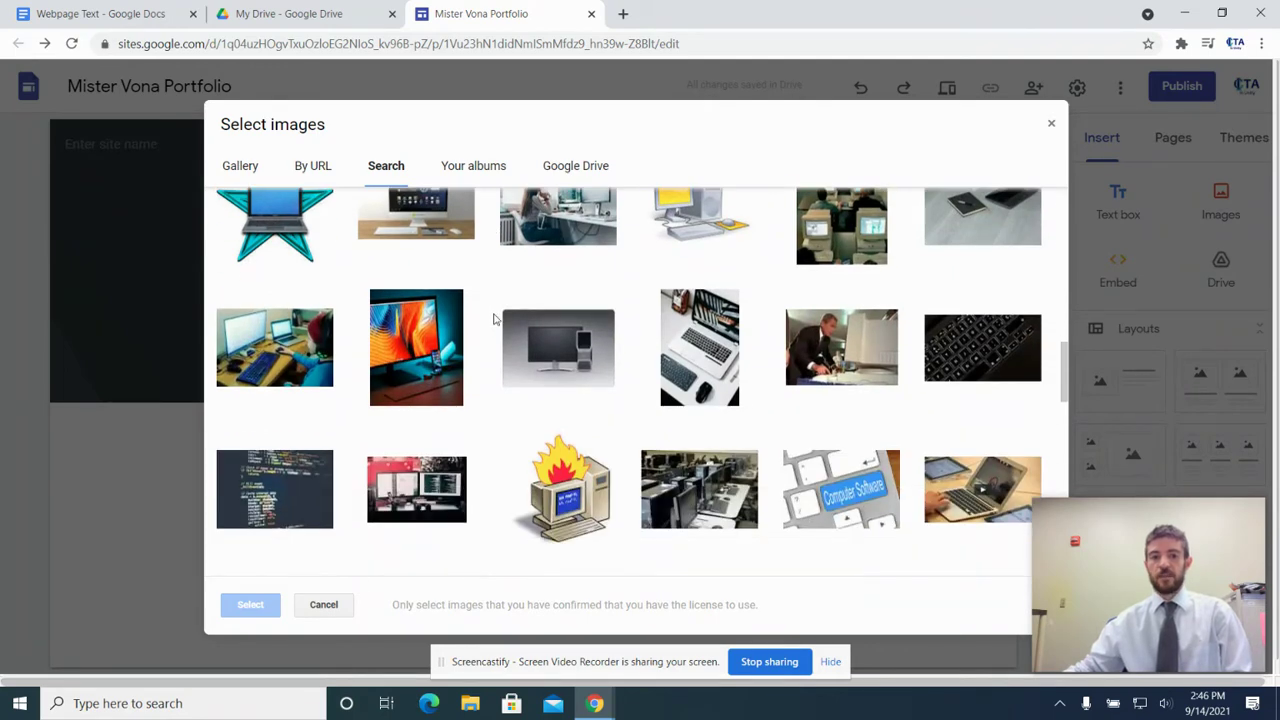
pyautogui.scroll(-3, 494, 320)
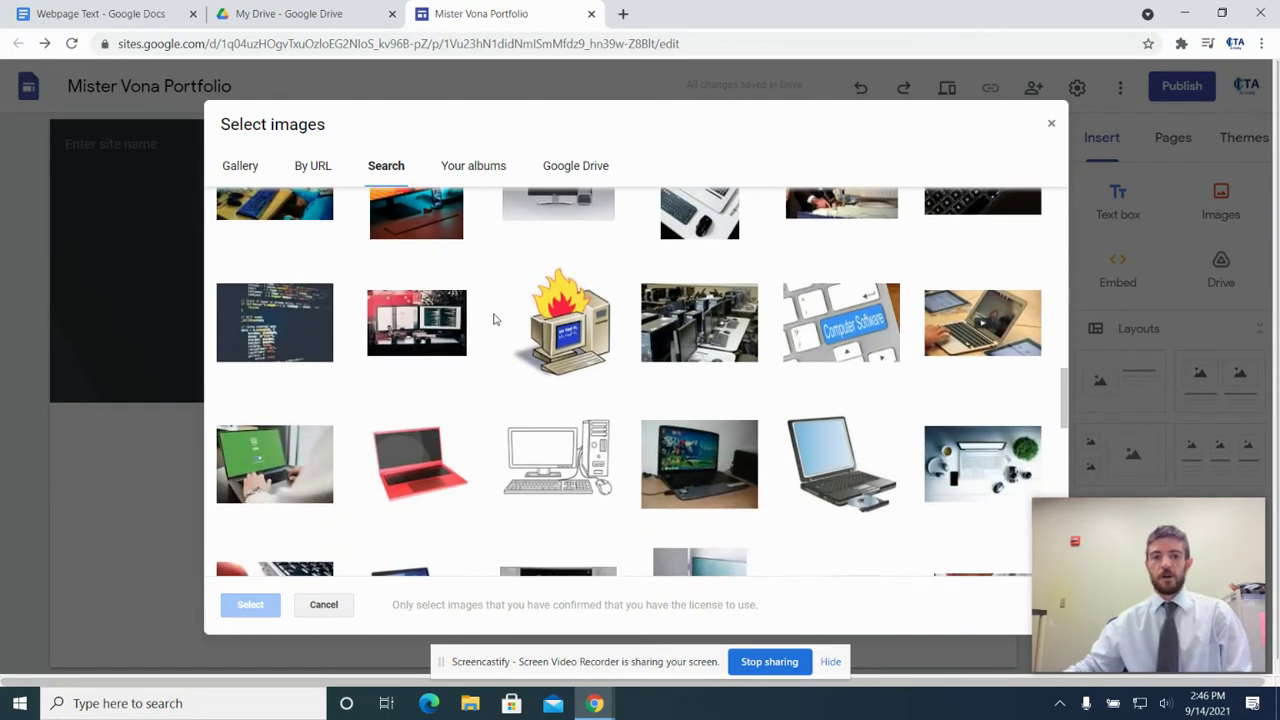
pyautogui.scroll(1, 494, 320)
pyautogui.scroll(-3, 494, 320)
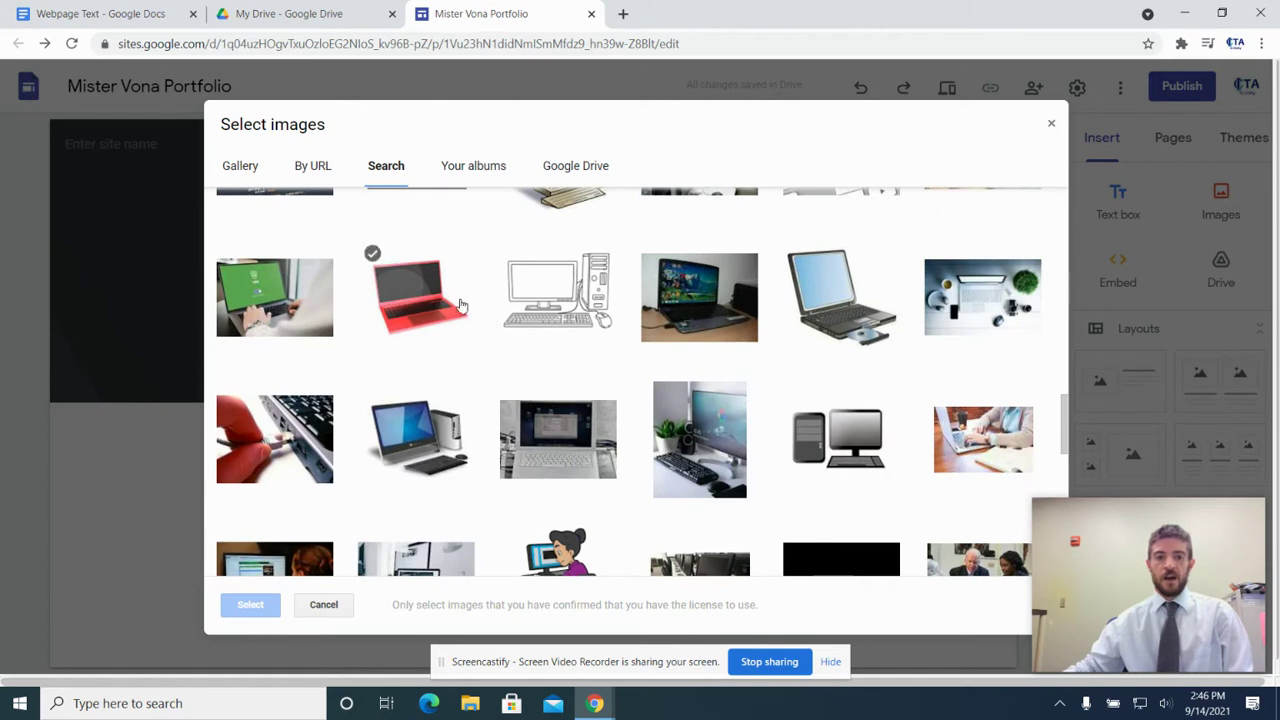
pyautogui.scroll(-2, 512, 268)
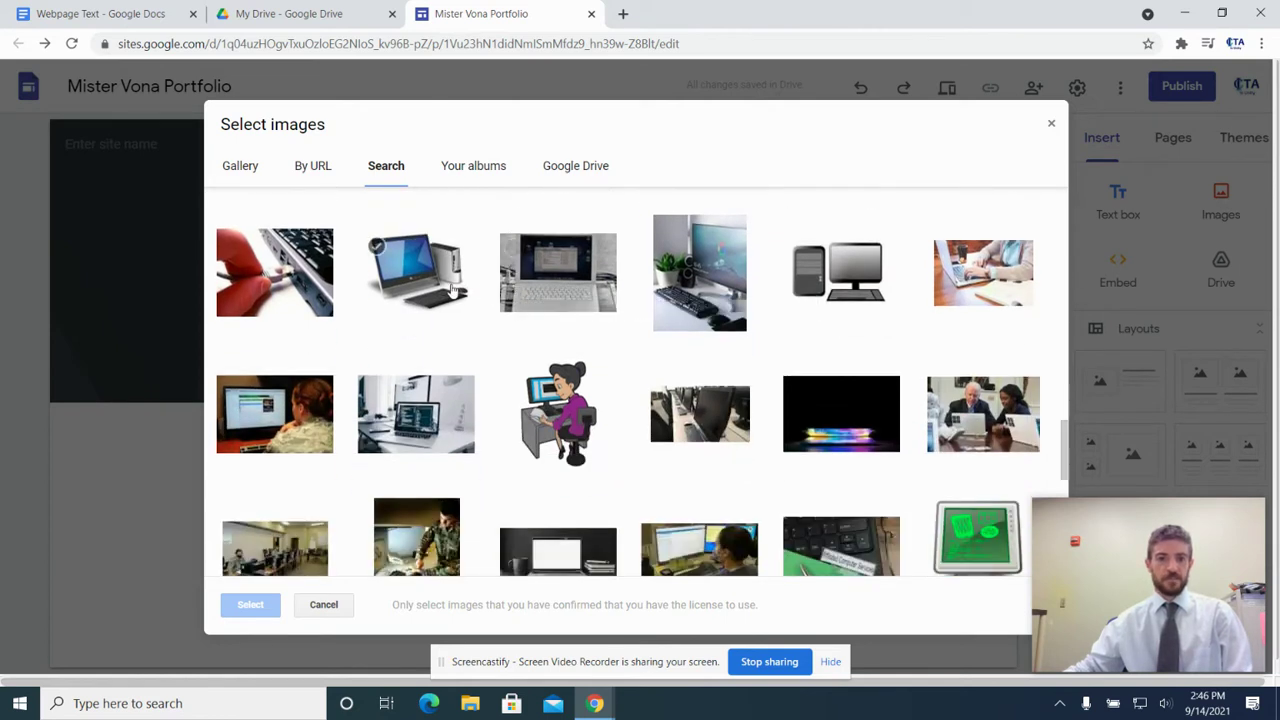
pyautogui.click(416, 272)
pyautogui.click(252, 605)
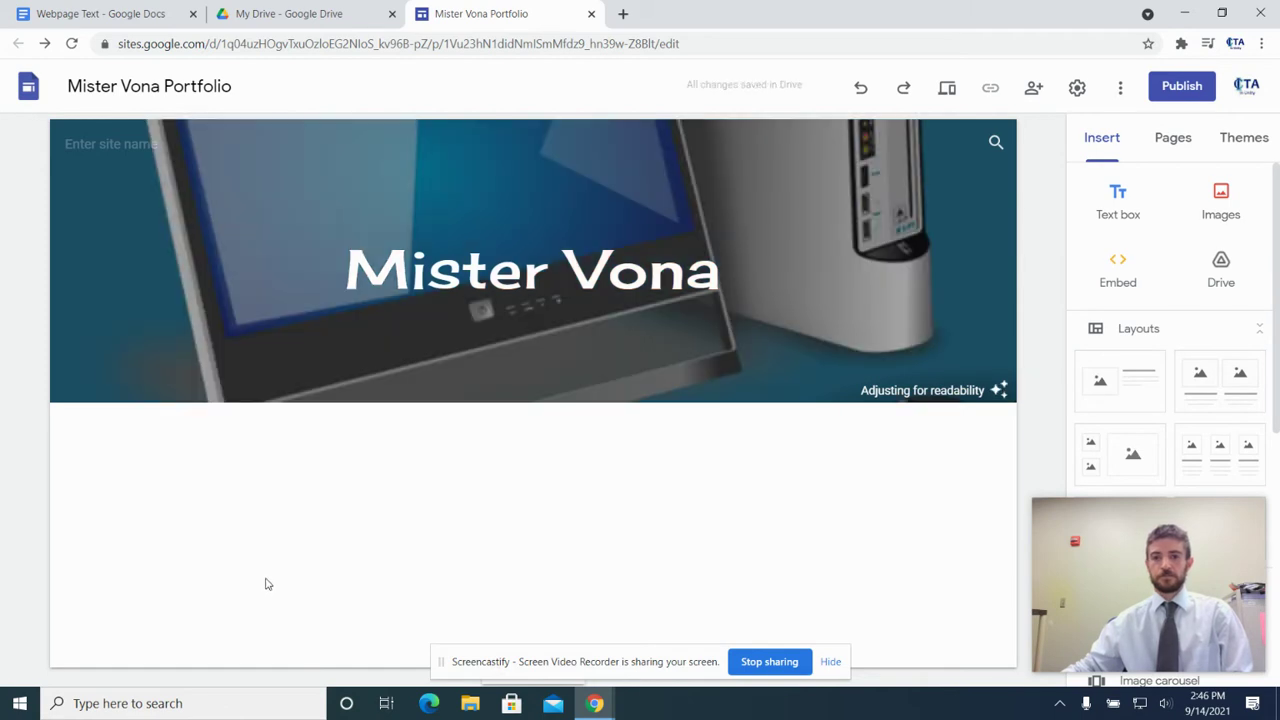
# Try the Title only, Large banner and Cover header types on the homepage, and return the header to Banner
pyautogui.moveTo(459, 348)
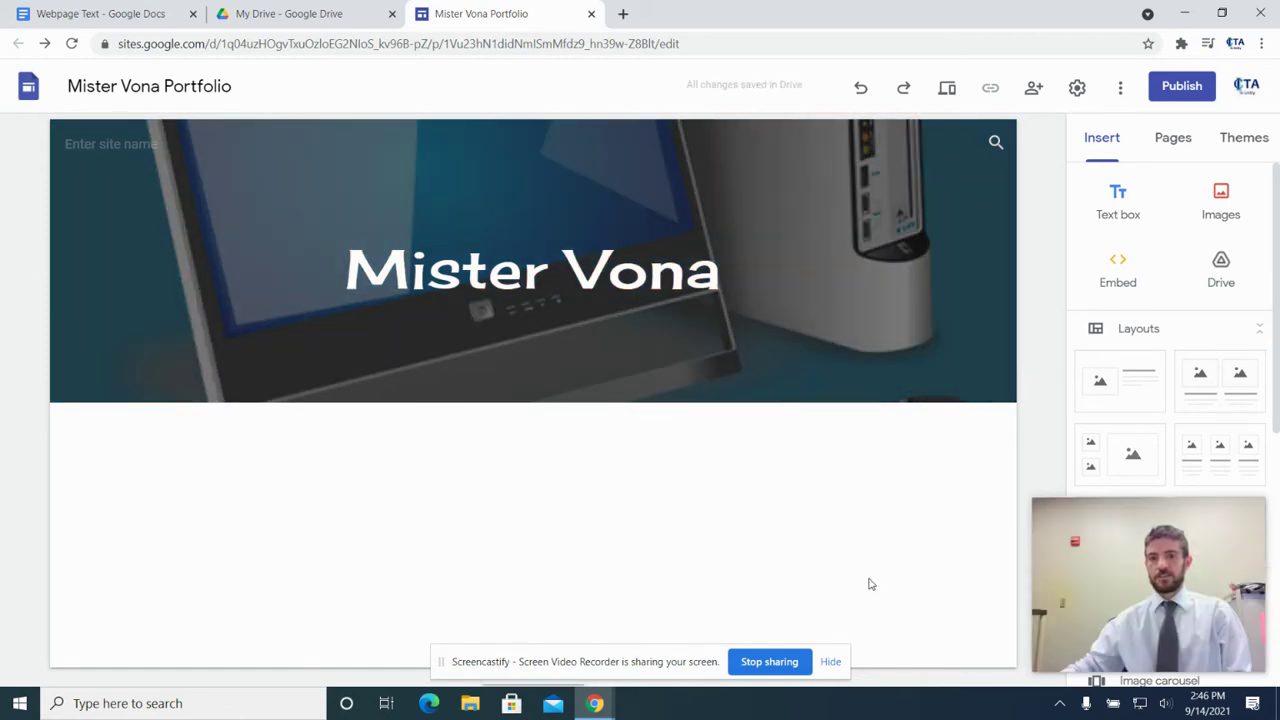
pyautogui.moveTo(620, 285)
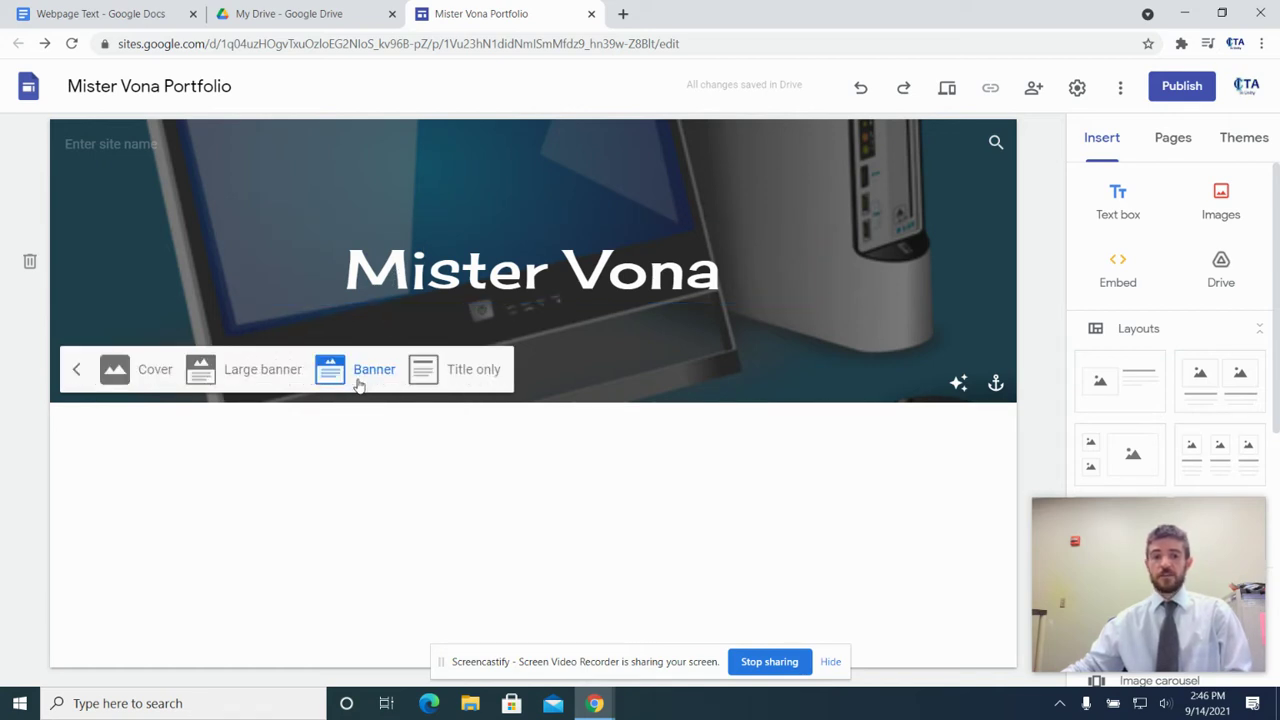
pyautogui.click(430, 376)
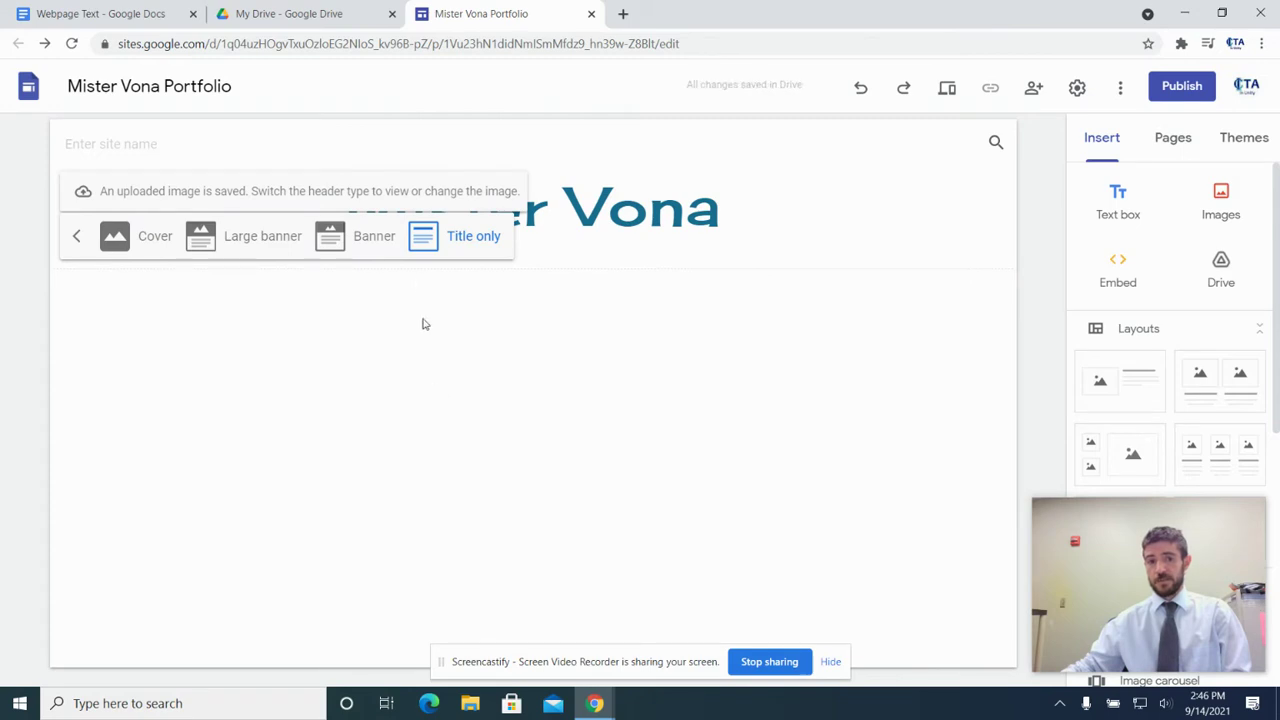
pyautogui.click(372, 236)
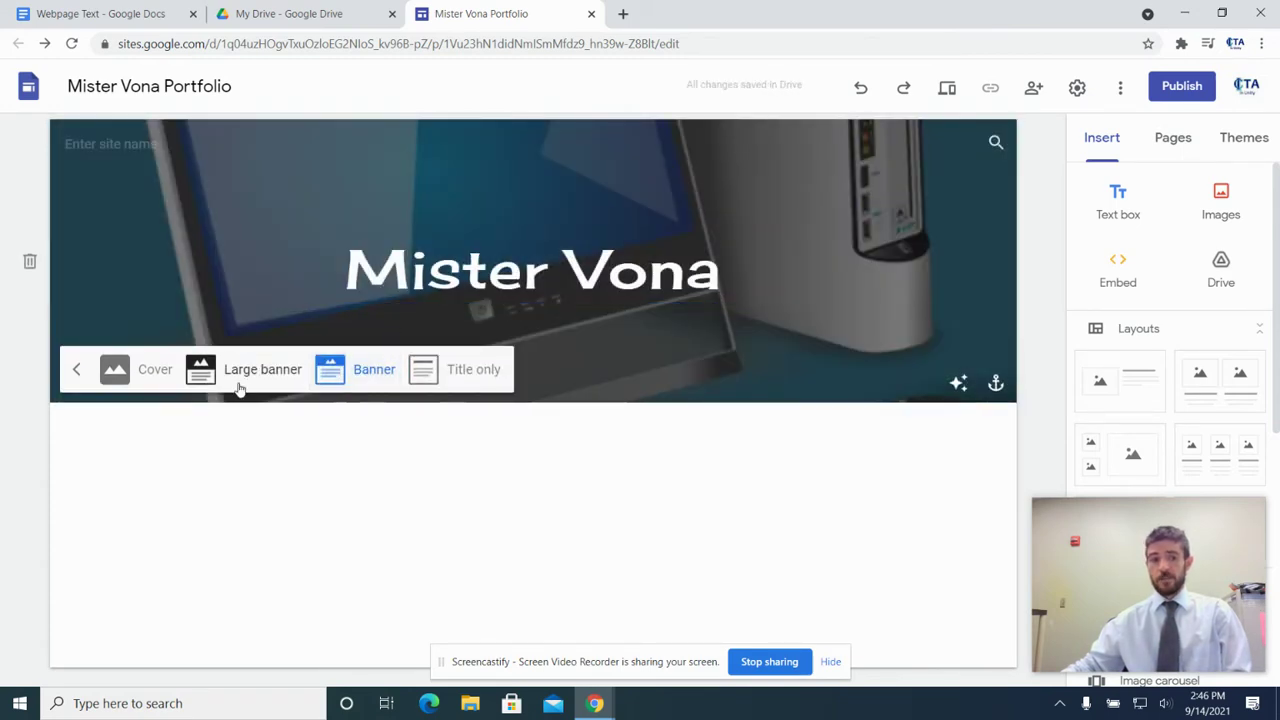
pyautogui.click(240, 385)
pyautogui.click(115, 520)
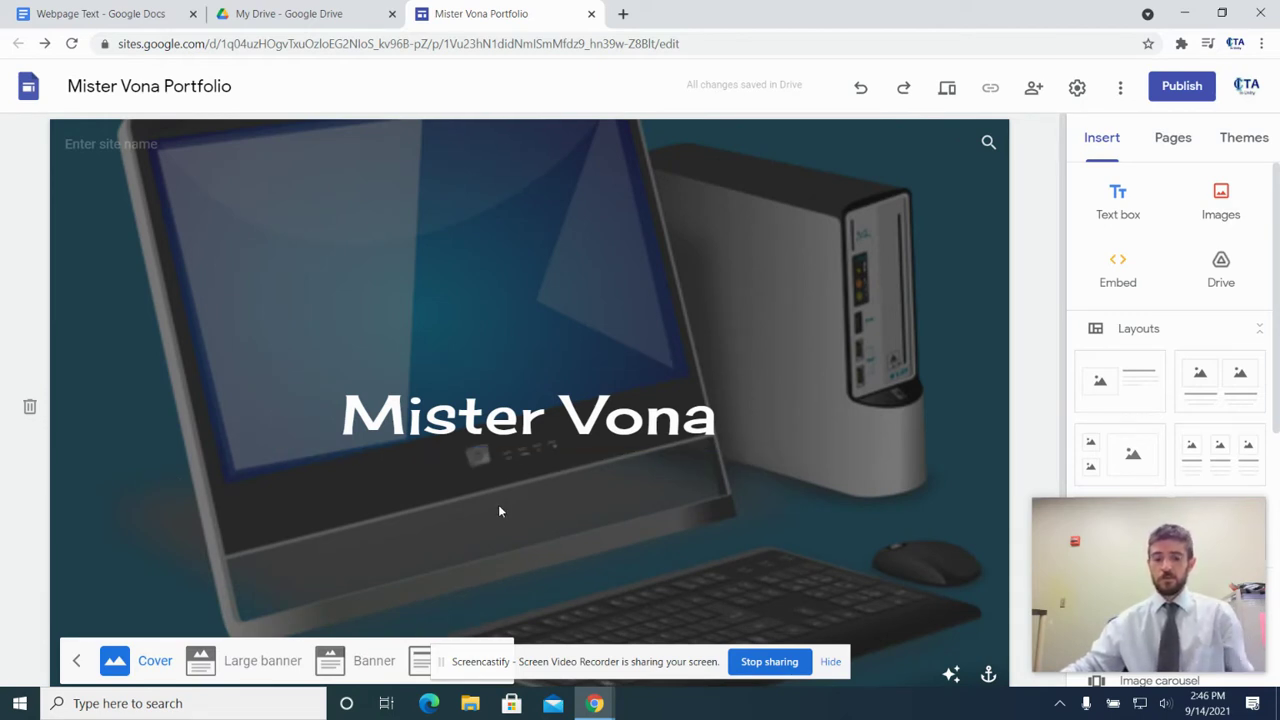
pyautogui.click(335, 665)
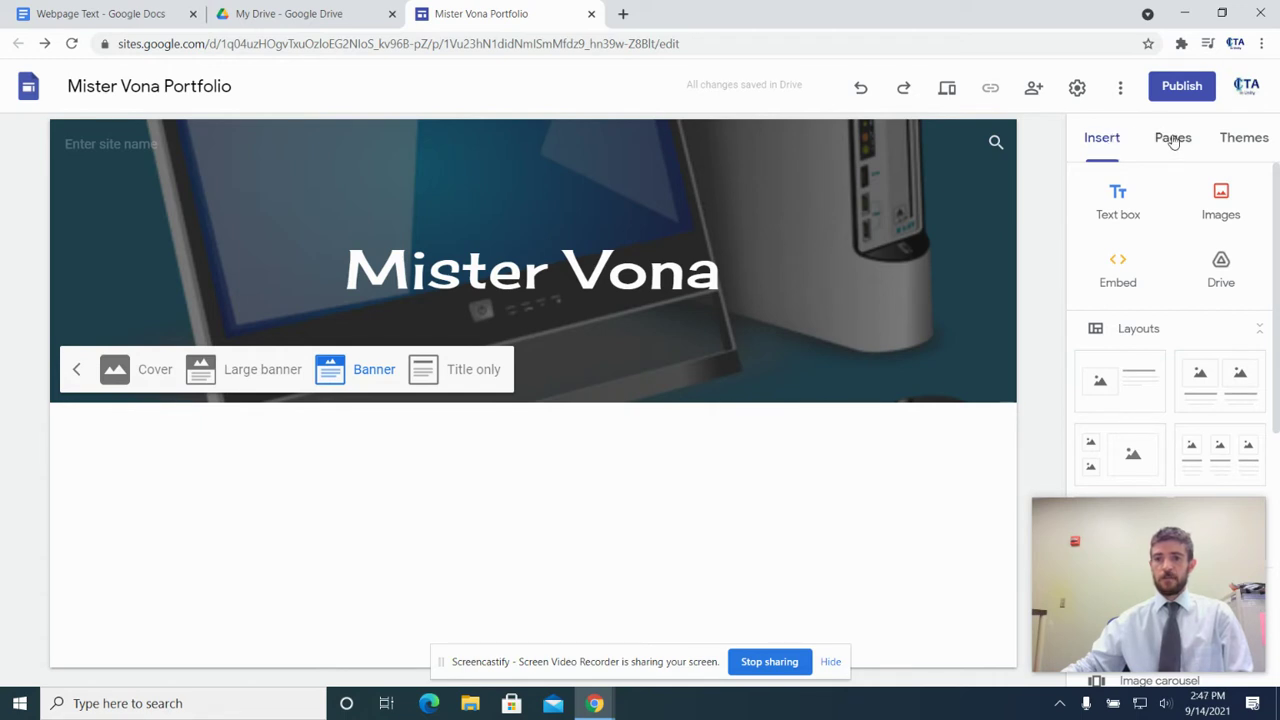
# Browse the available site themes and apply the Aristotle theme
pyautogui.click(1253, 143)
pyautogui.moveTo(1181, 544); pyautogui.dragTo(921, 526)
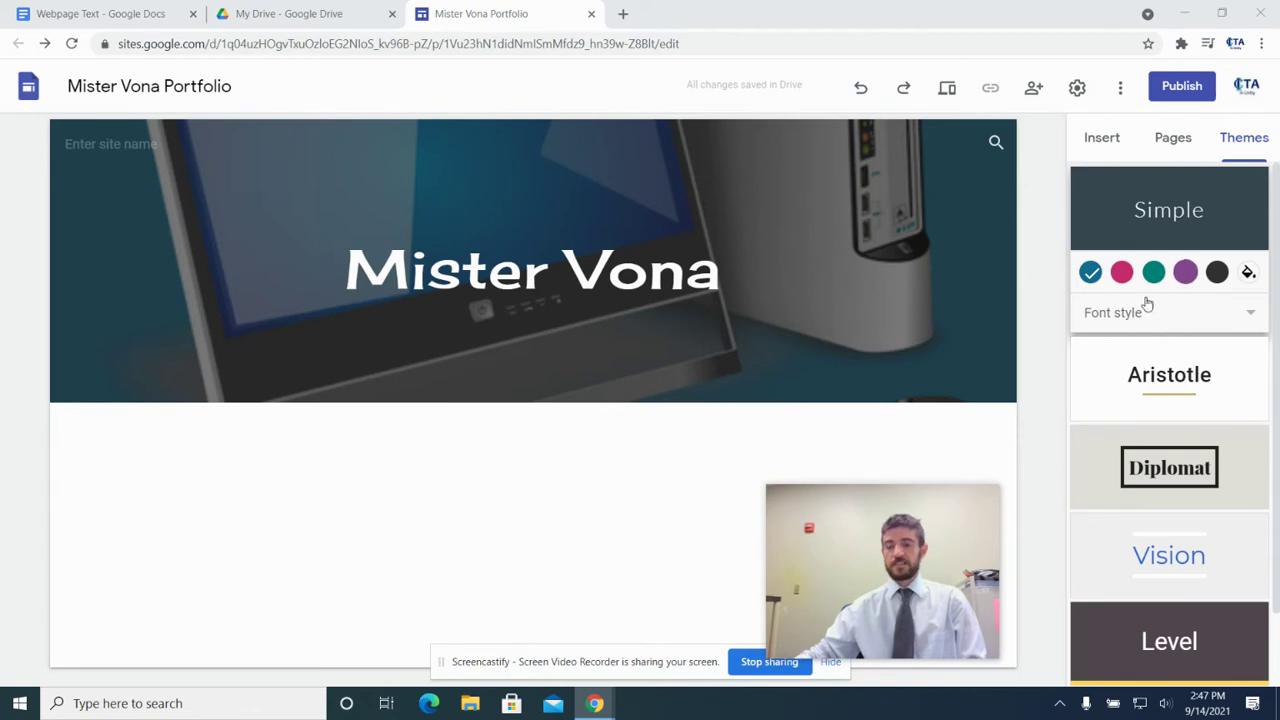
pyautogui.scroll(-1, 1128, 300)
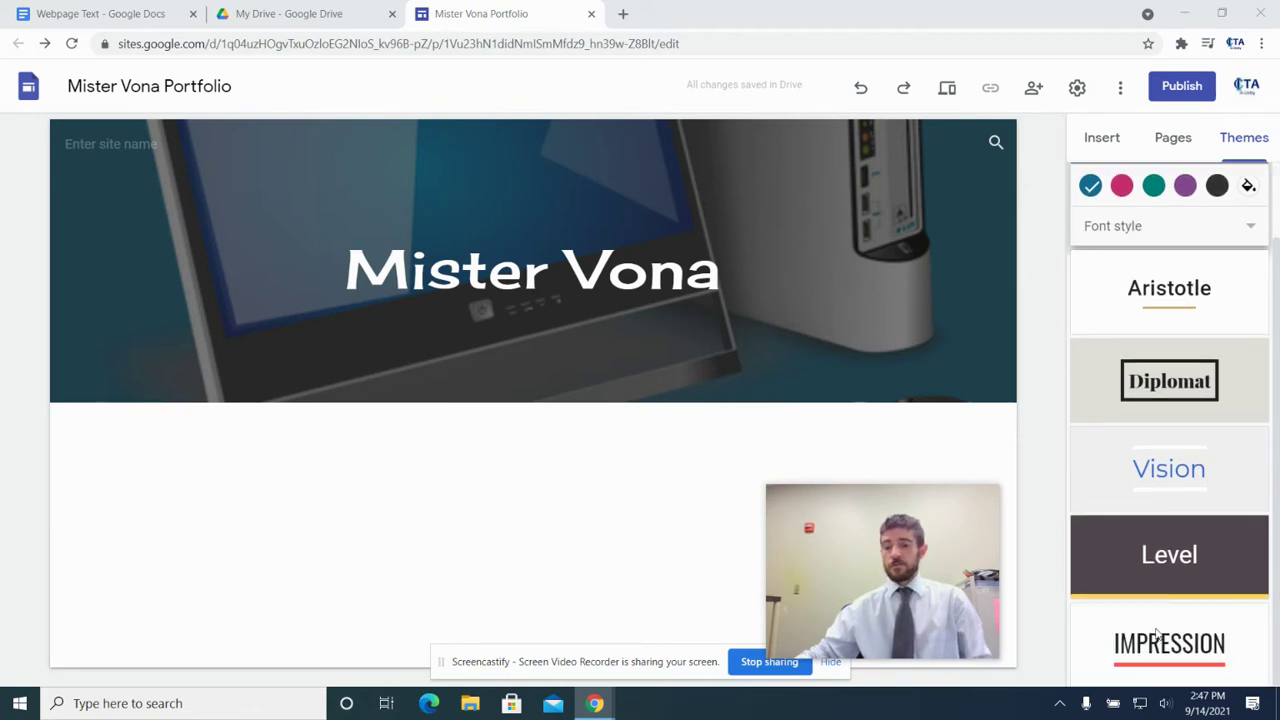
pyautogui.scroll(1, 1165, 455)
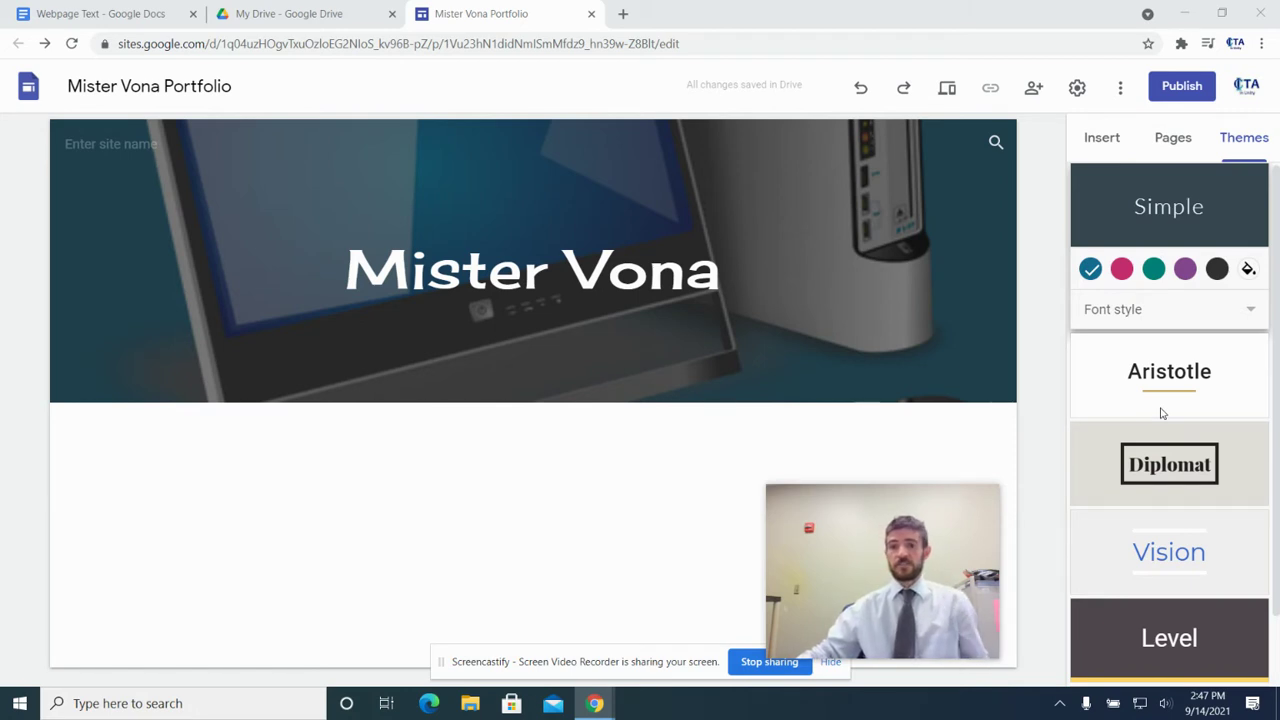
pyautogui.click(1162, 413)
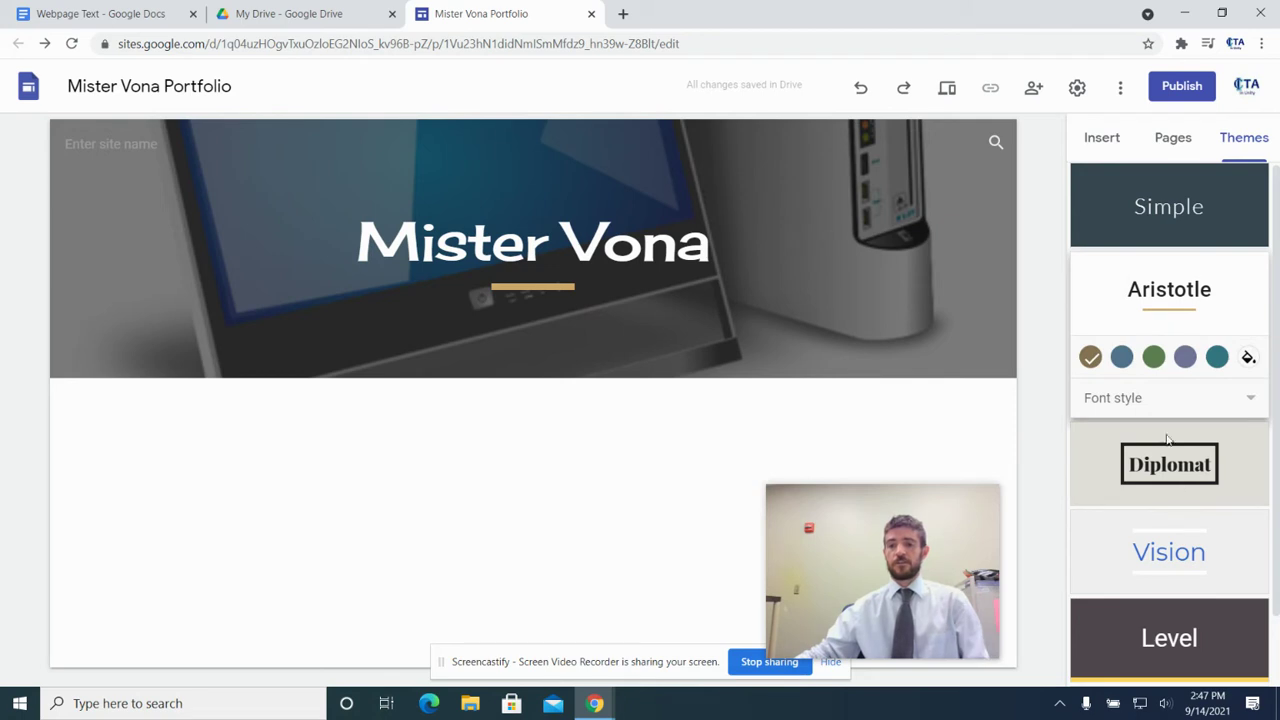
# Try the Aristotle theme's preset green, purple and teal colours, and set its colour to the custom green #517b68
pyautogui.click(1153, 357)
pyautogui.click(1186, 357)
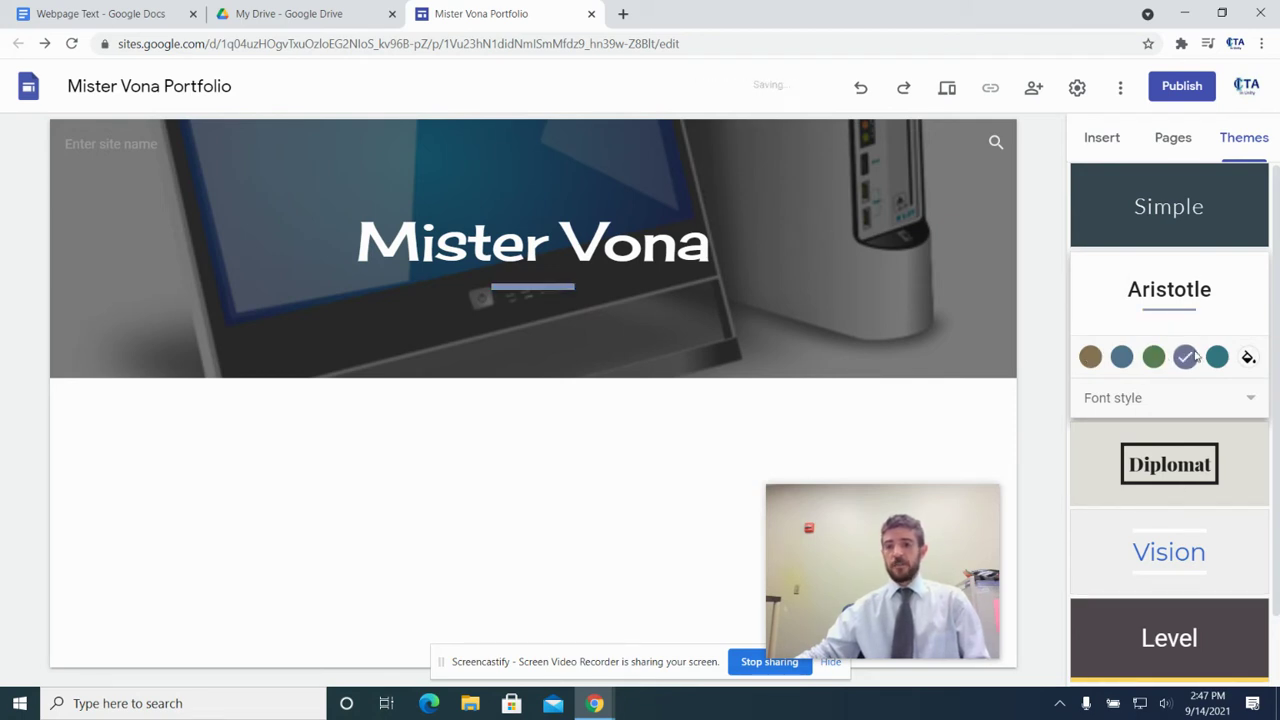
pyautogui.click(1217, 357)
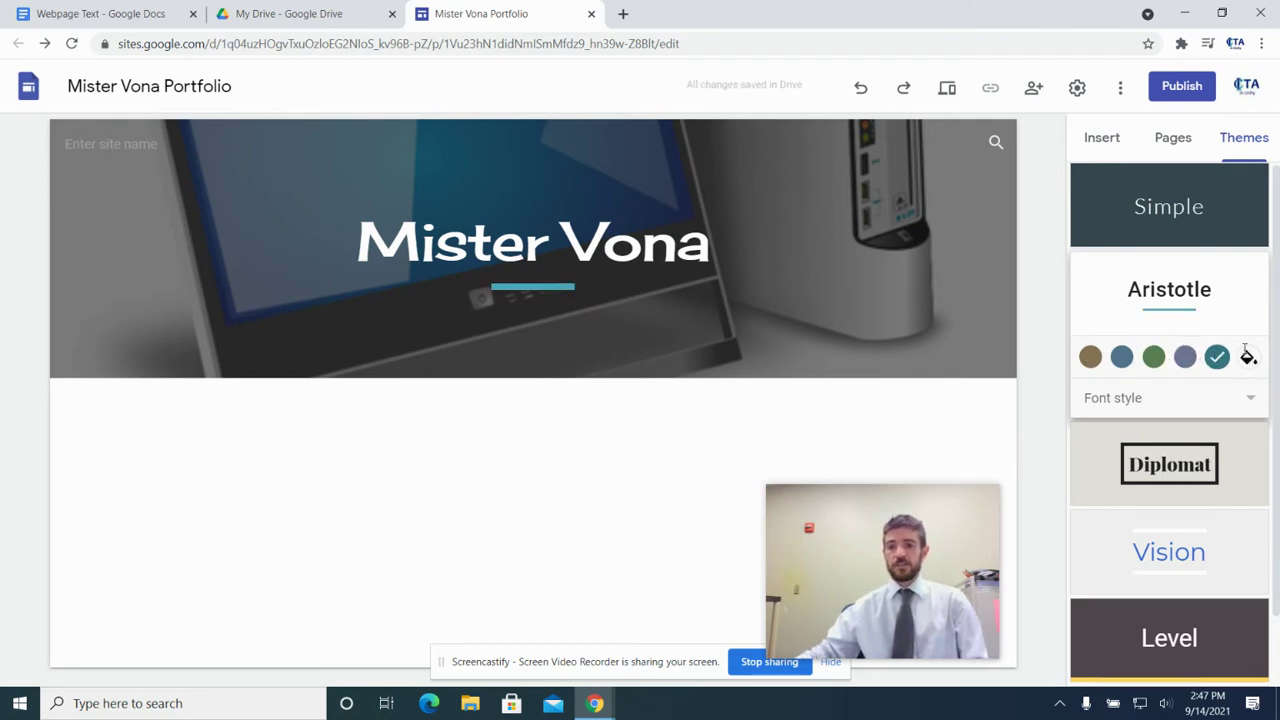
pyautogui.click(1249, 359)
pyautogui.moveTo(1143, 435); pyautogui.dragTo(1143, 414)
pyautogui.click(1158, 457)
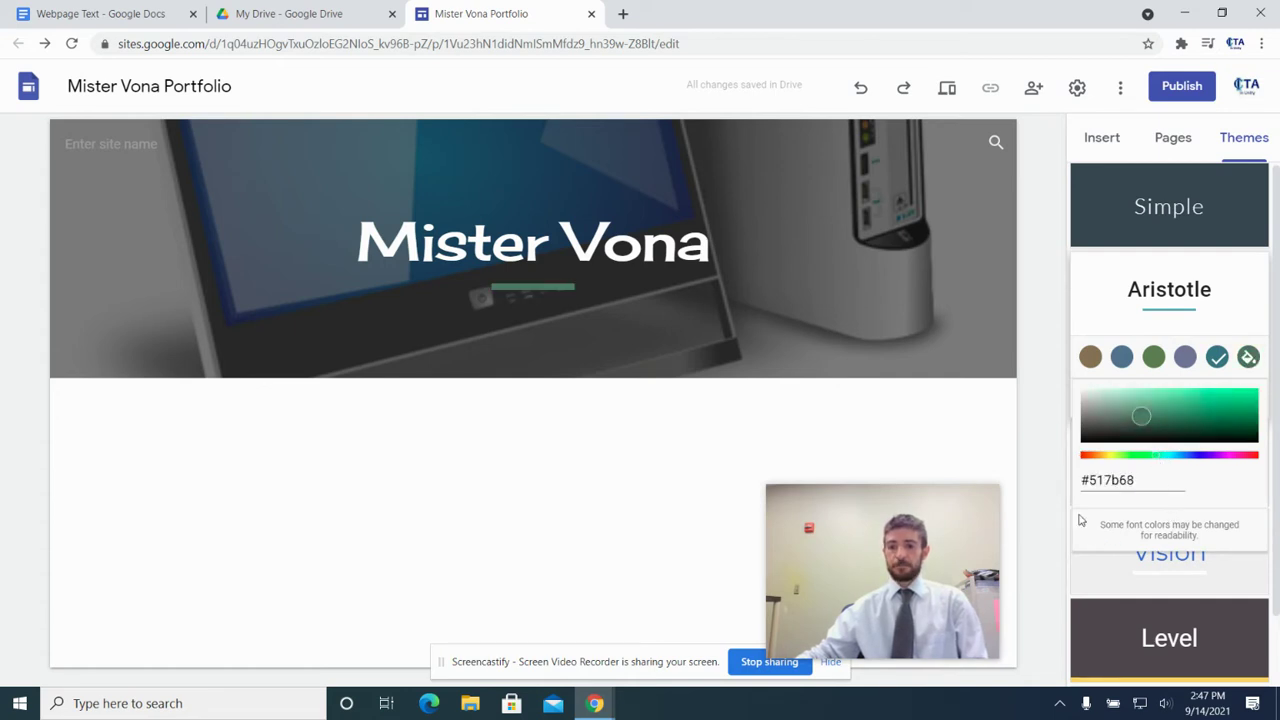
pyautogui.click(1046, 474)
# Set the Aristotle theme's font style to Classic and look over the remaining themes
pyautogui.click(1178, 398)
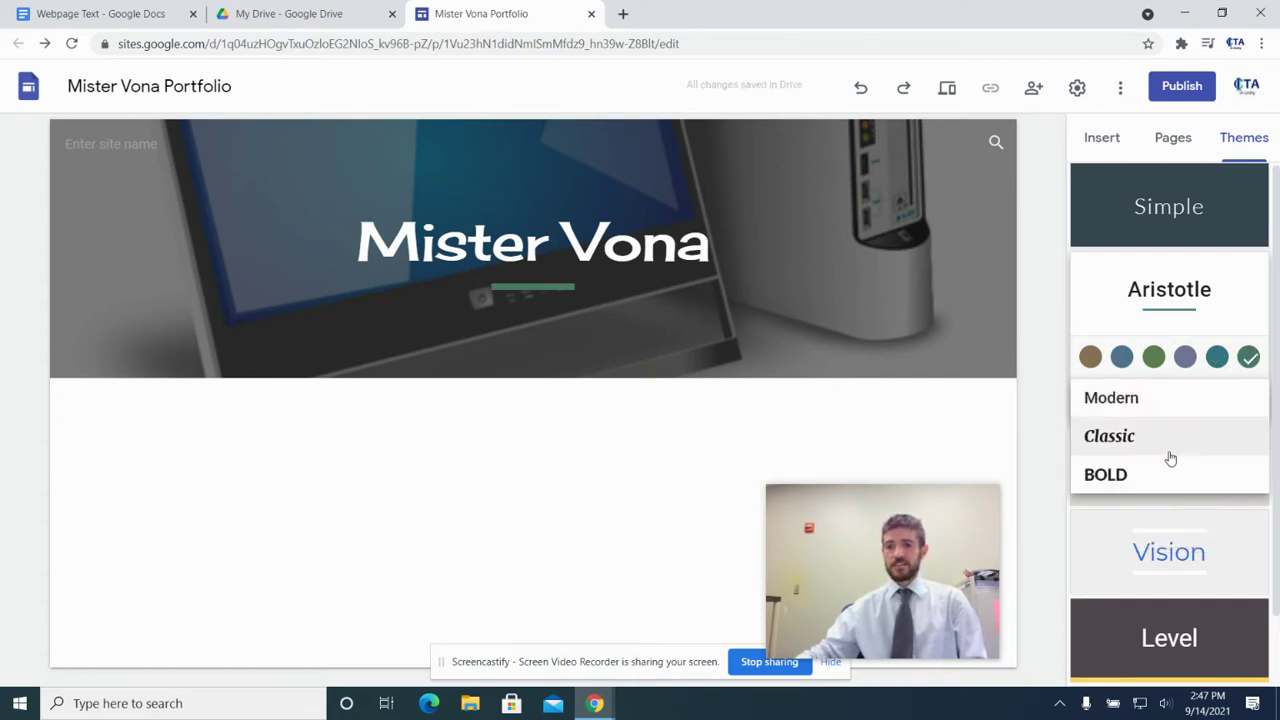
pyautogui.click(1160, 437)
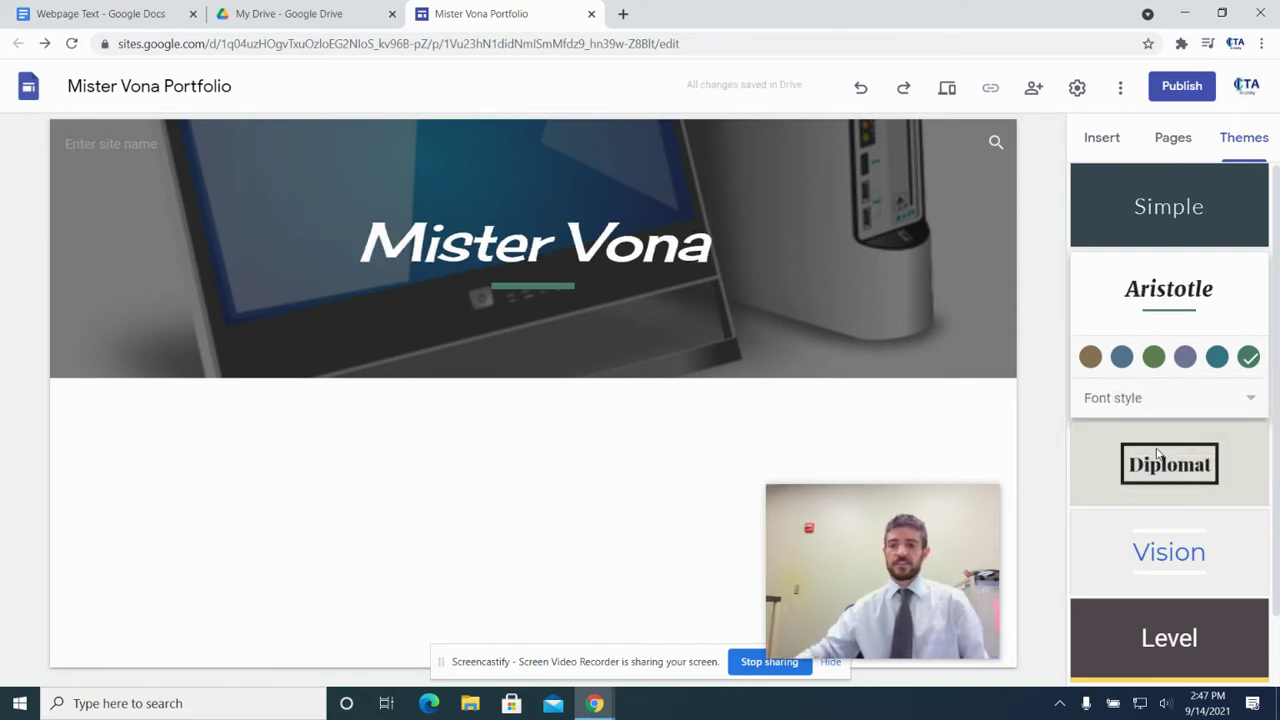
pyautogui.scroll(-1, 1262, 607)
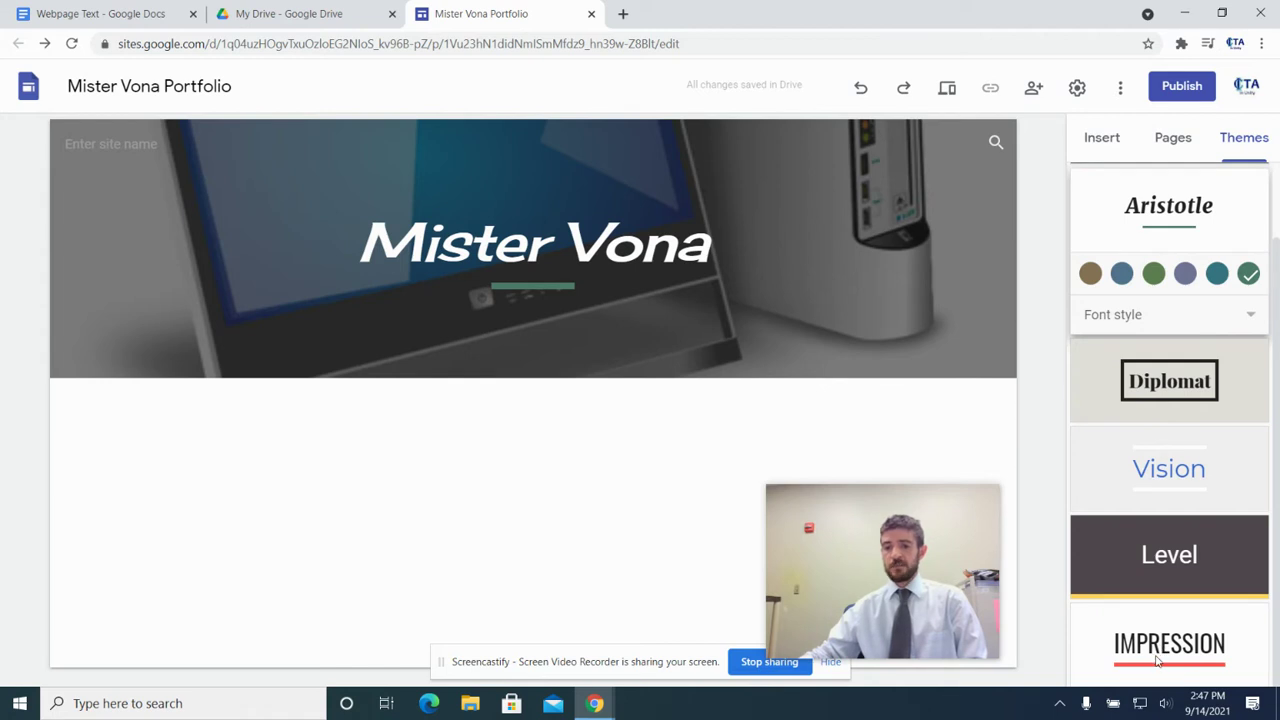
pyautogui.scroll(1, 1157, 660)
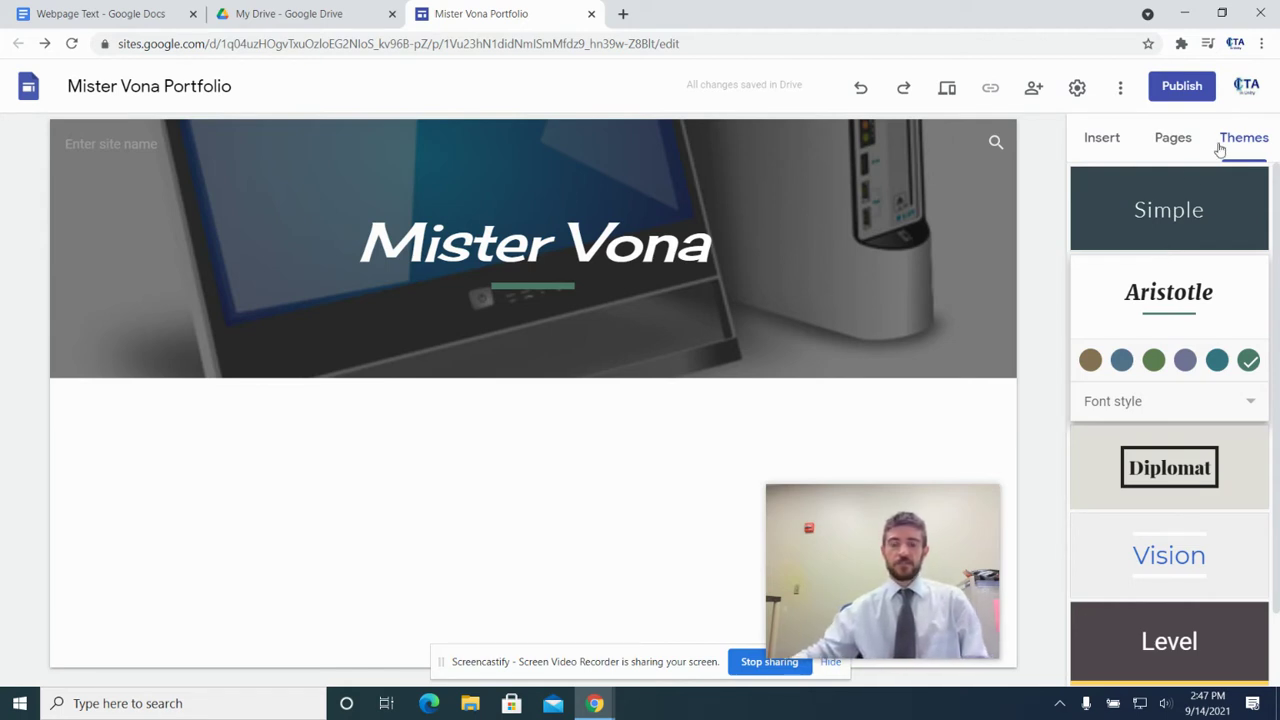
# Look through the insertable elements and add the layout with one image placeholder beside a heading and body text below the header
pyautogui.click(1104, 145)
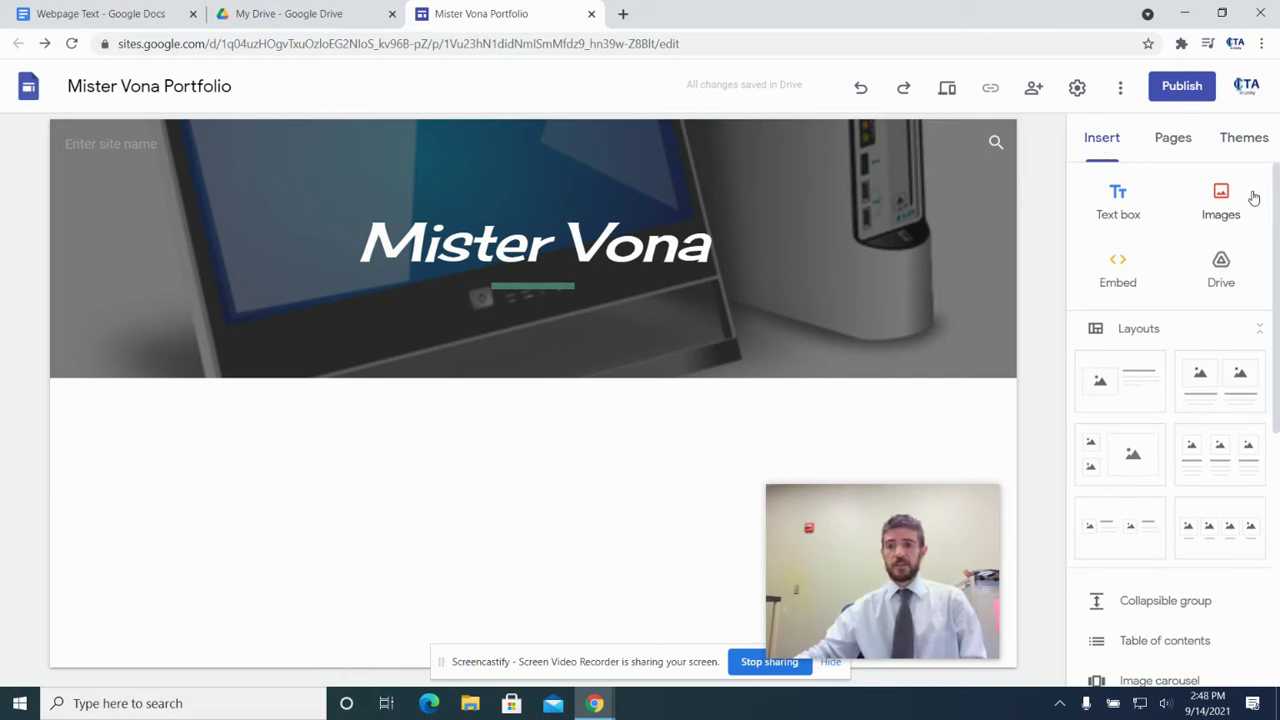
pyautogui.scroll(-5, 1228, 280)
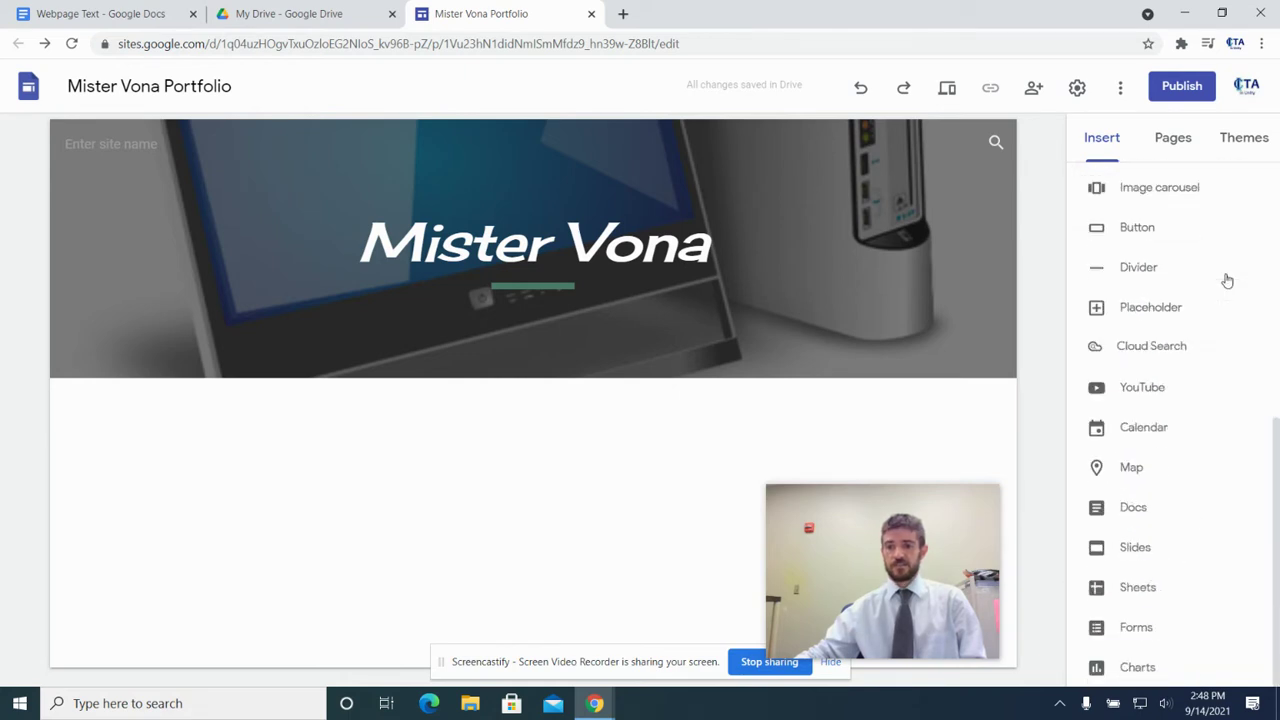
pyautogui.scroll(2, 1226, 277)
pyautogui.scroll(-1, 1155, 329)
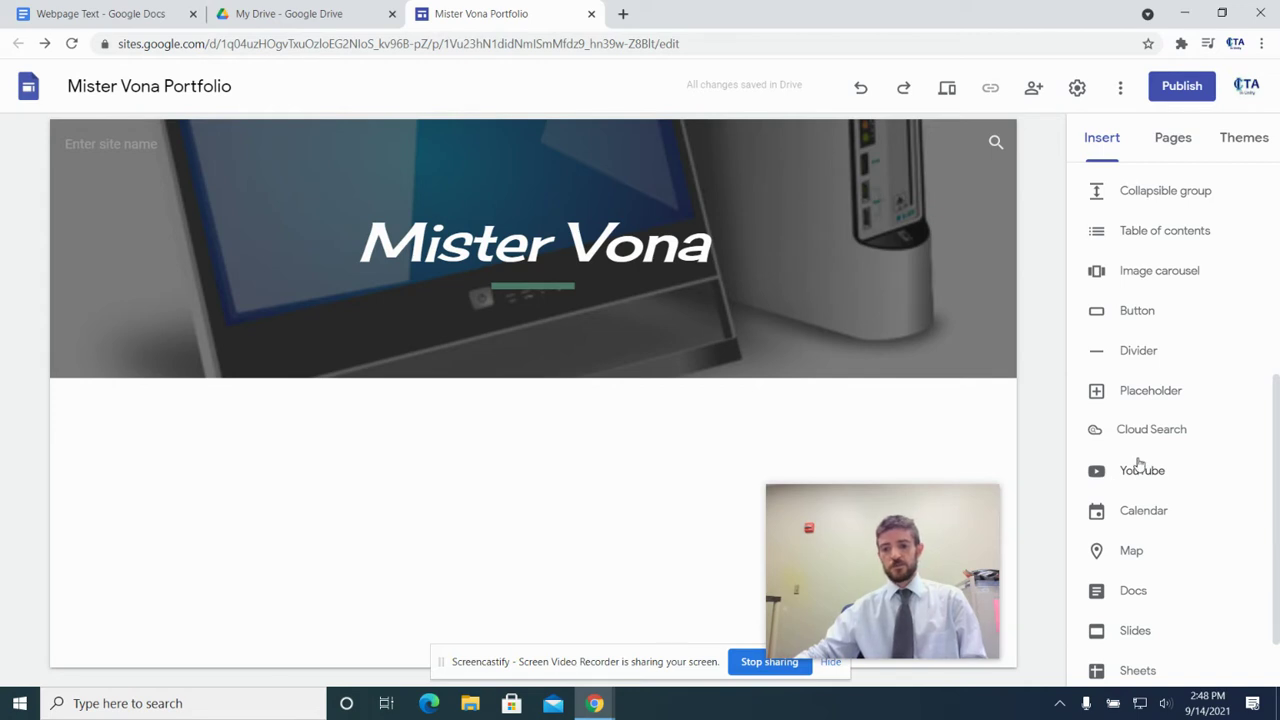
pyautogui.scroll(-1, 1130, 450)
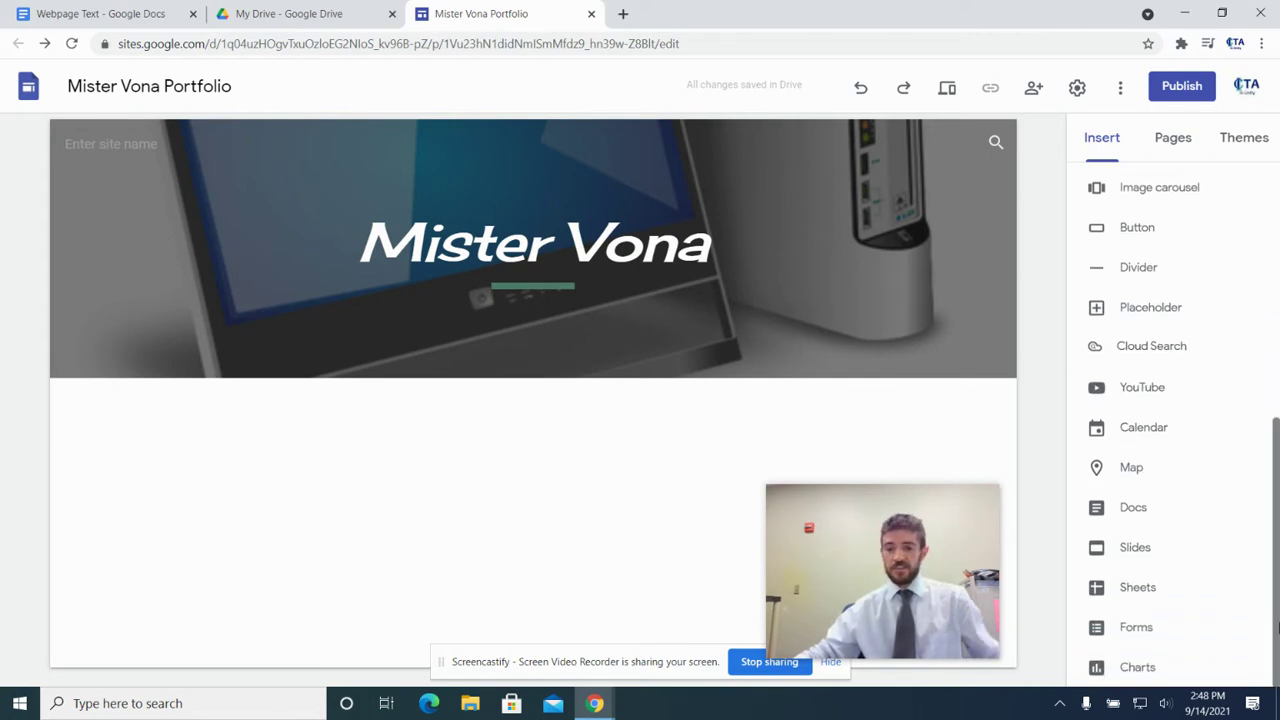
pyautogui.scroll(1, 1095, 490)
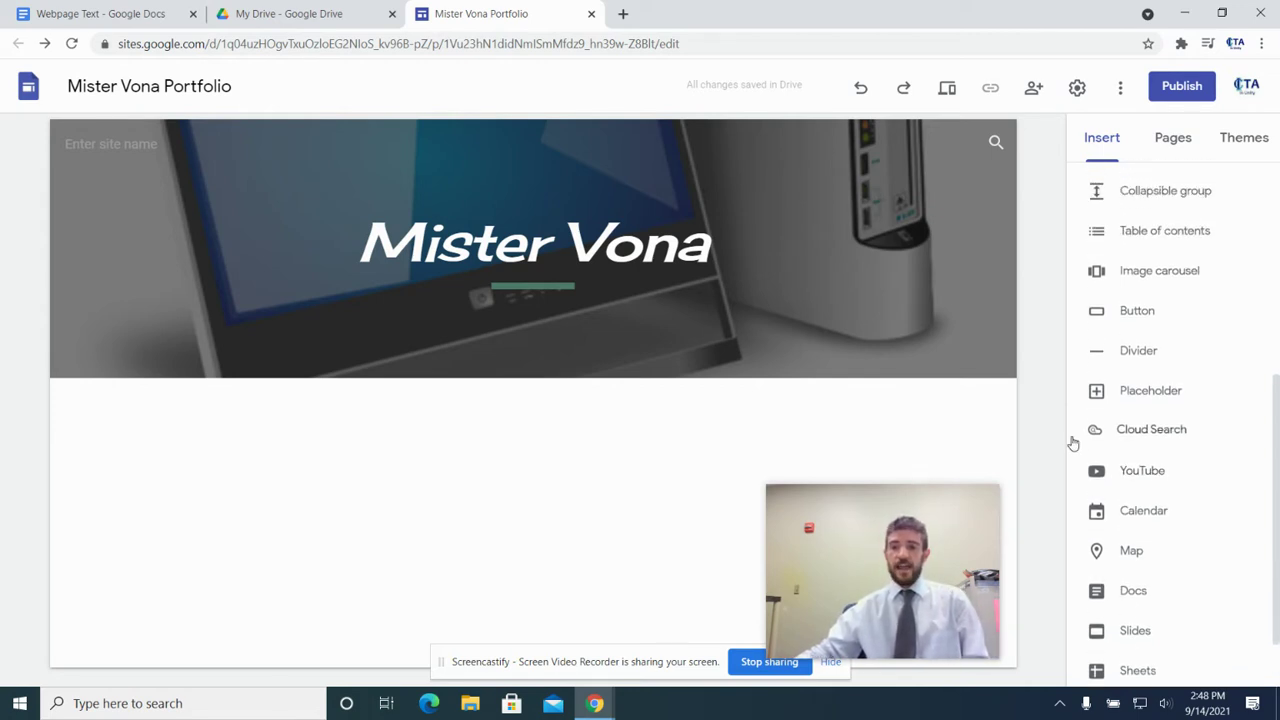
pyautogui.scroll(3, 1073, 452)
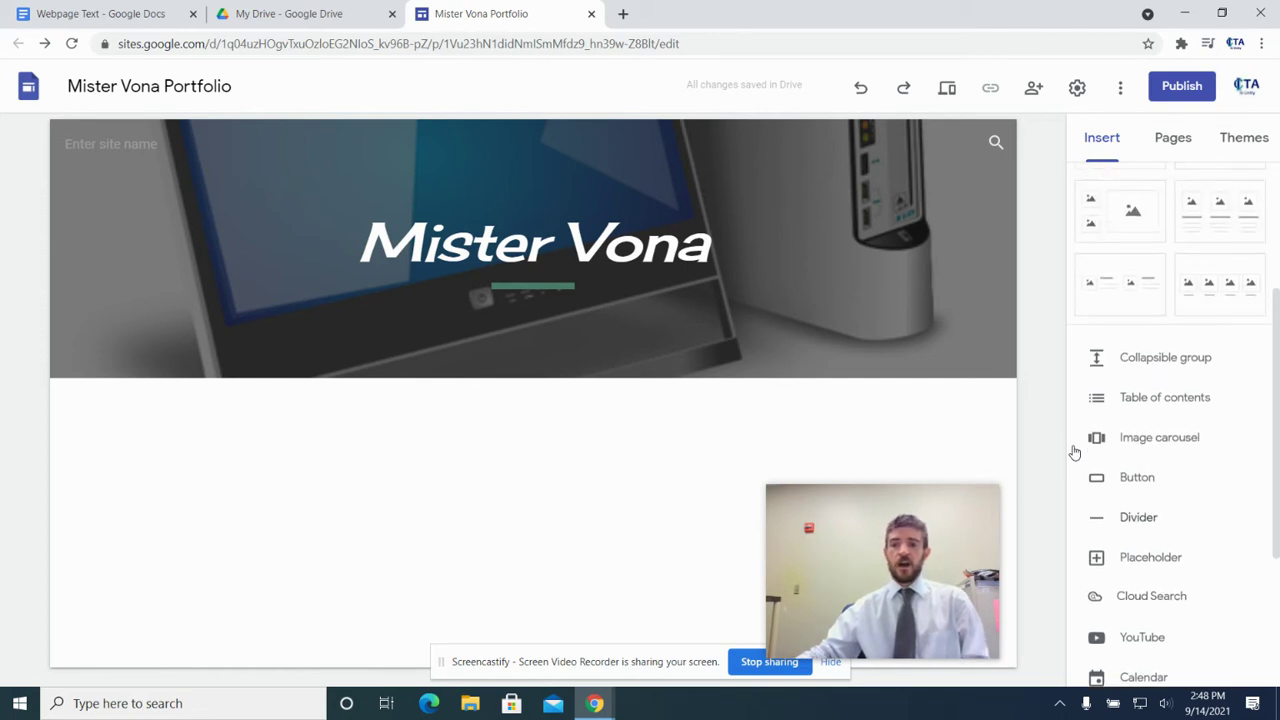
pyautogui.scroll(1, 1073, 452)
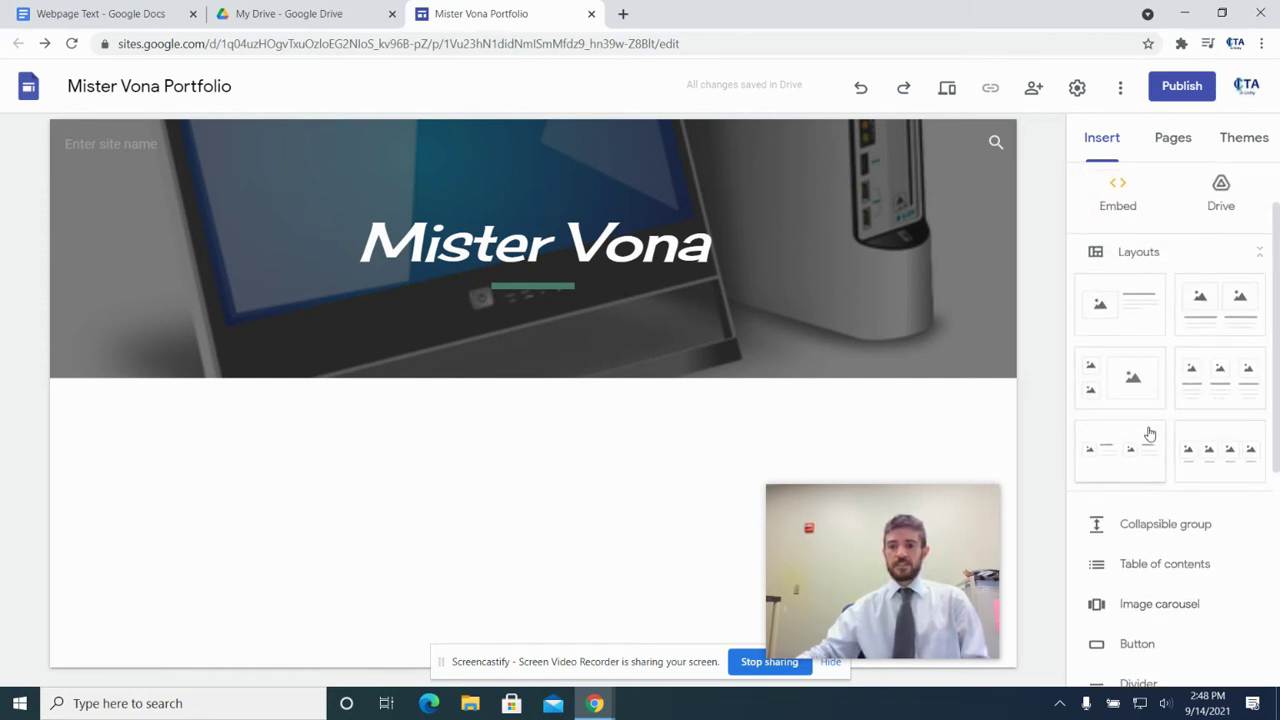
pyautogui.click(1101, 309)
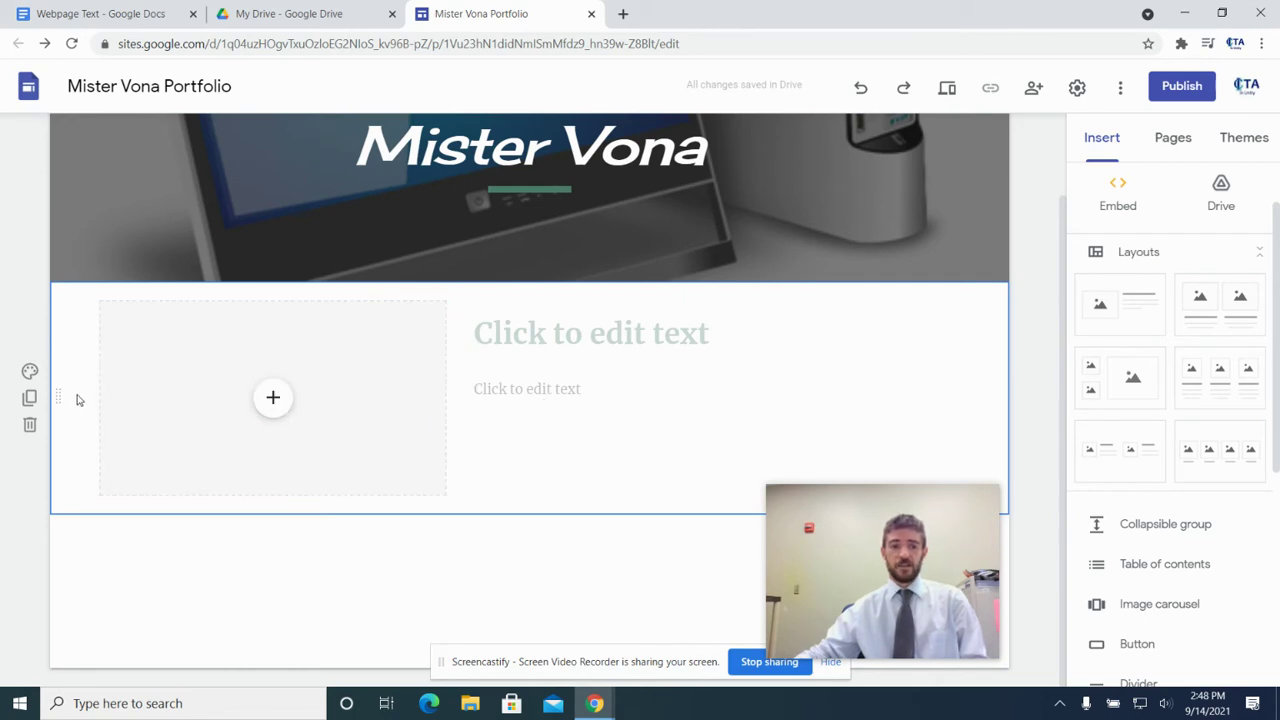
# Examine the new section's background options, its image and text placeholders, and the content types that can be added to its empty space
pyautogui.click(29, 371)
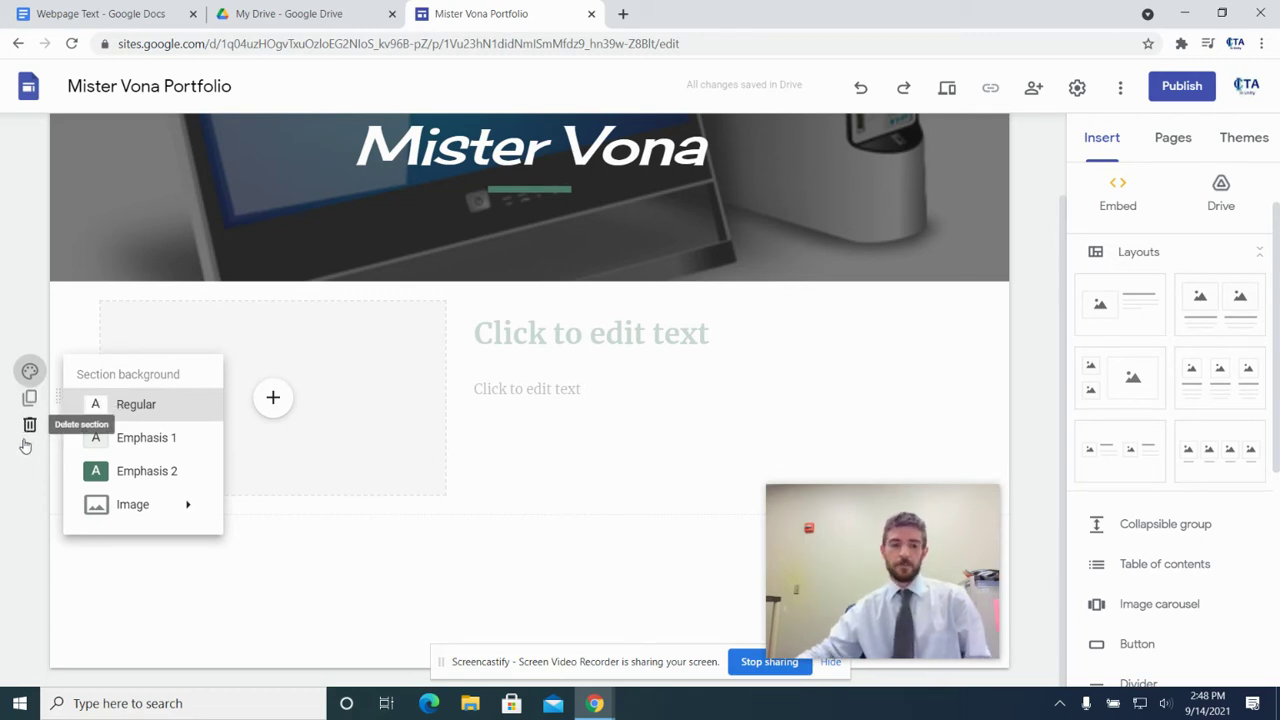
pyautogui.click(24, 511)
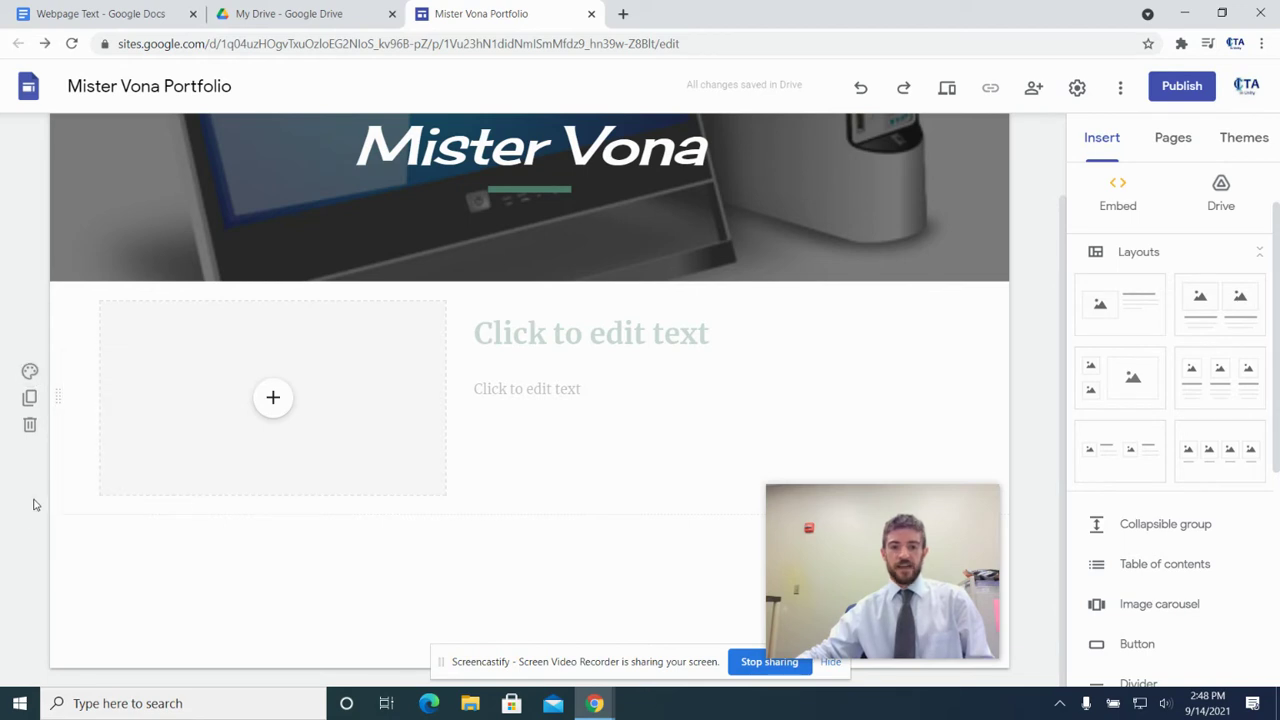
pyautogui.click(582, 388)
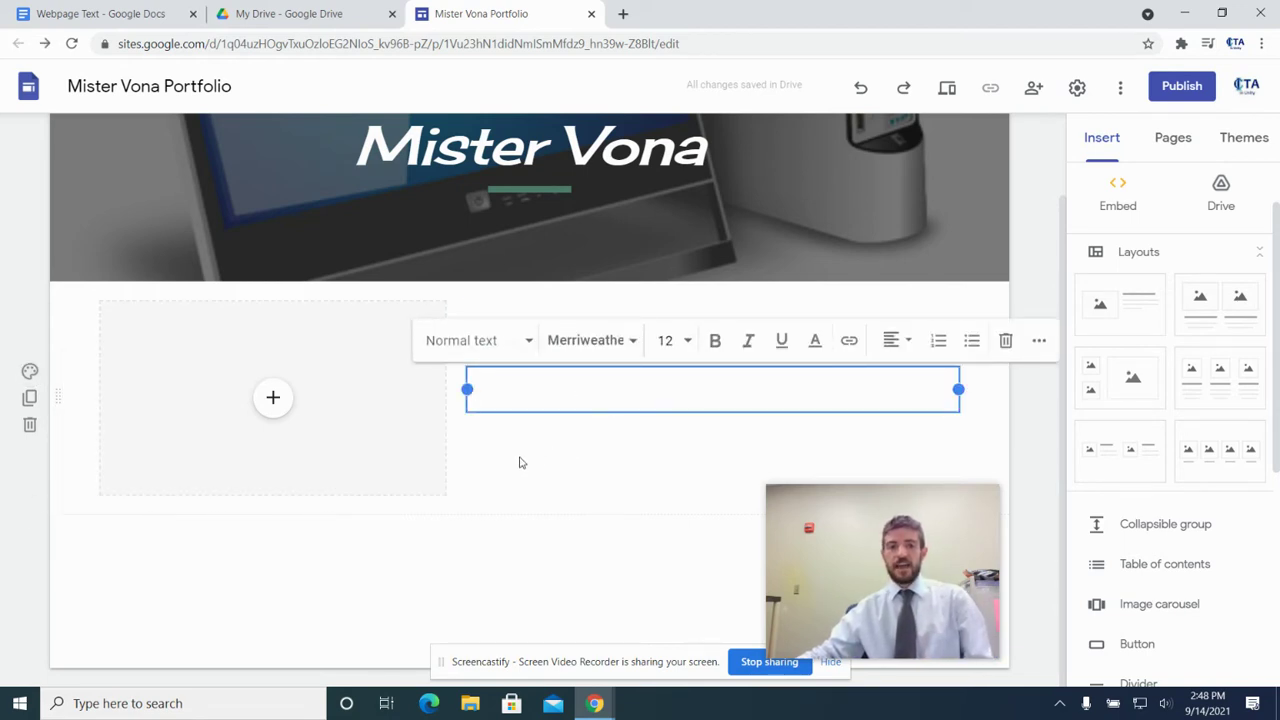
pyautogui.click(590, 471)
pyautogui.click(545, 343)
pyautogui.click(551, 389)
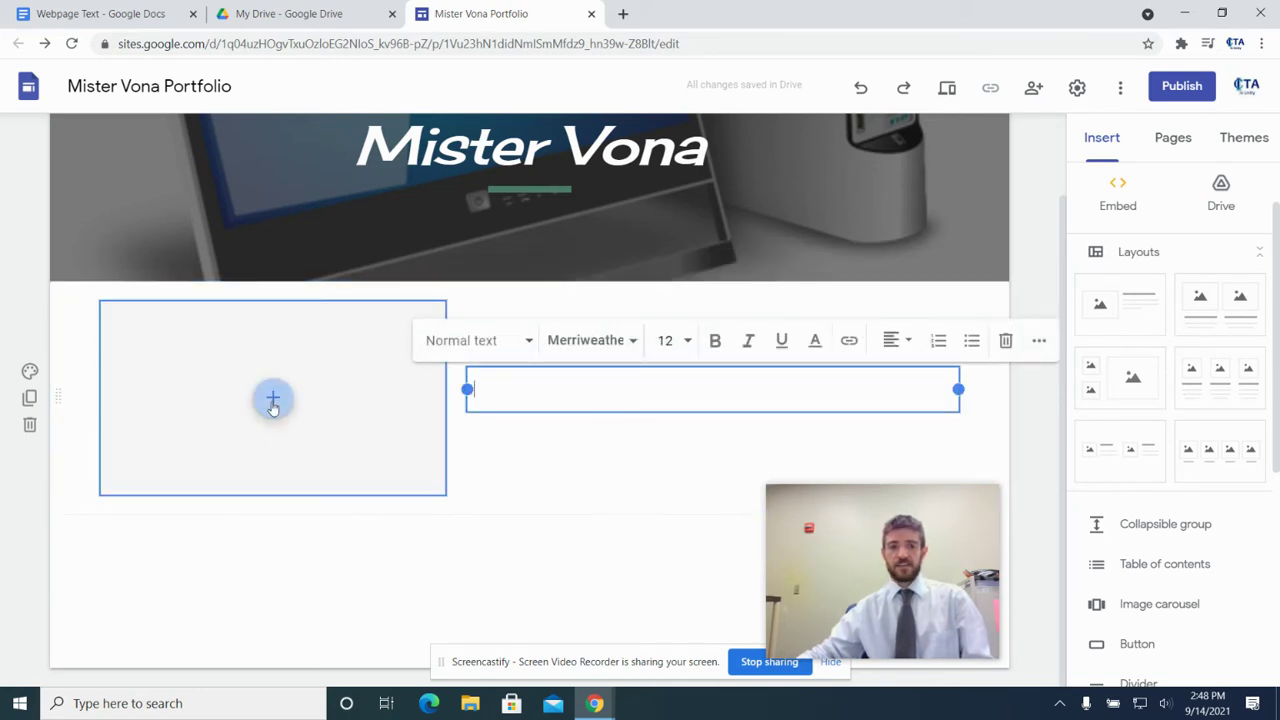
pyautogui.click(434, 433)
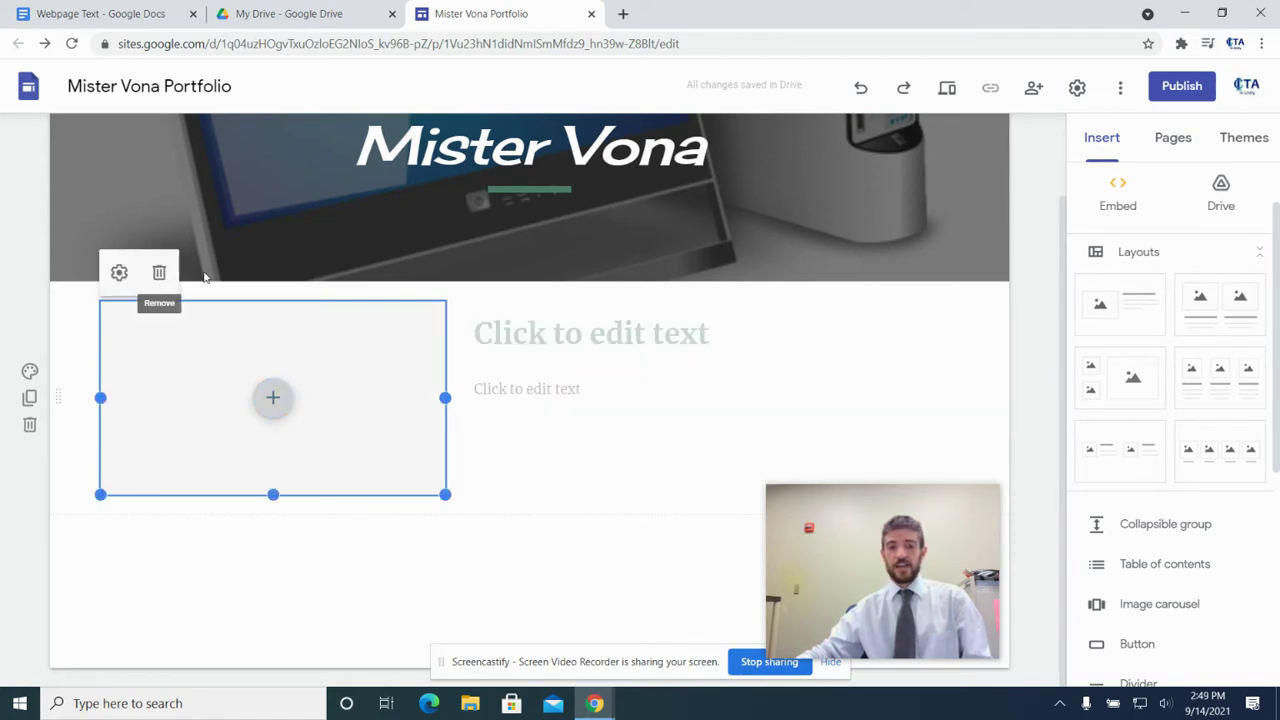
pyautogui.click(640, 305)
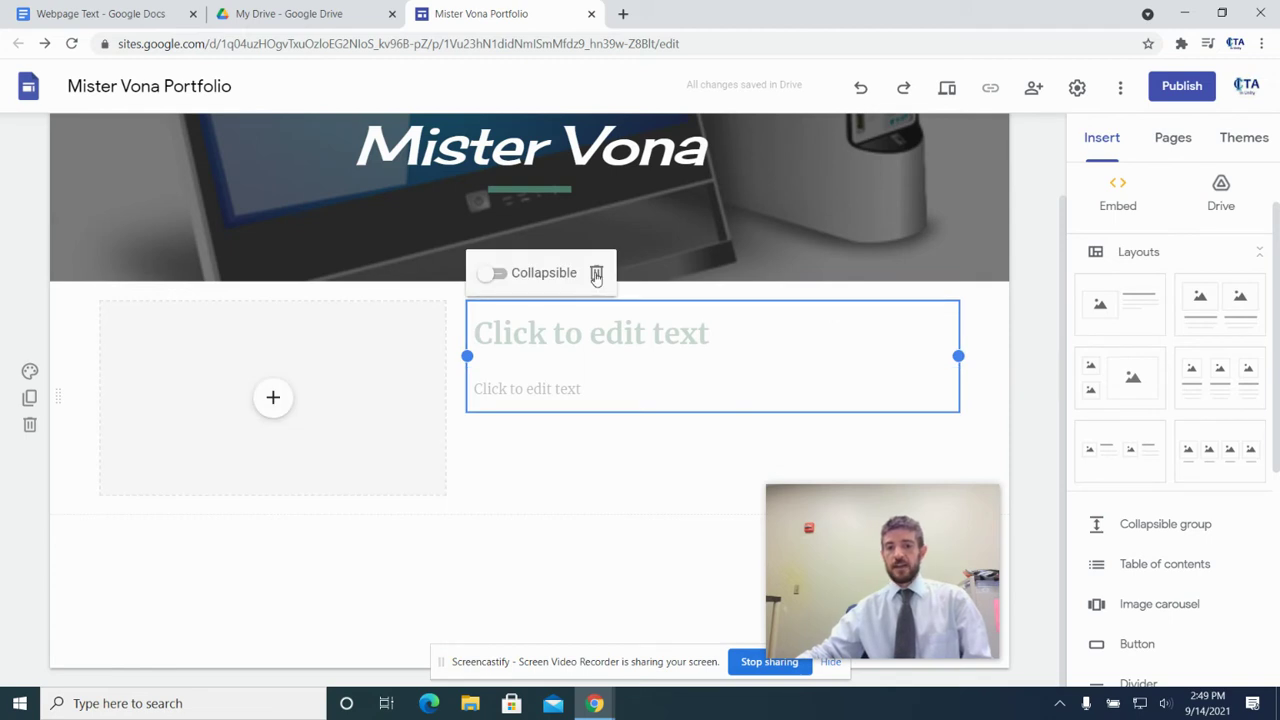
pyautogui.click(606, 389)
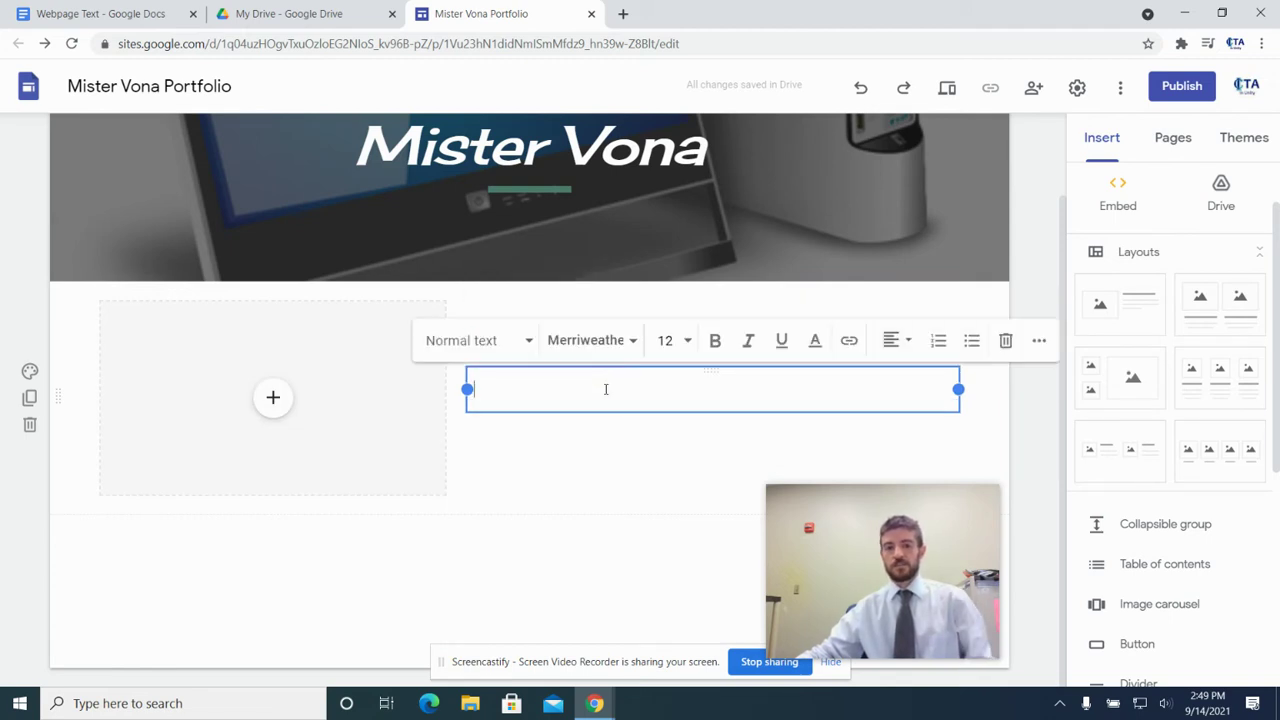
pyautogui.click(660, 478)
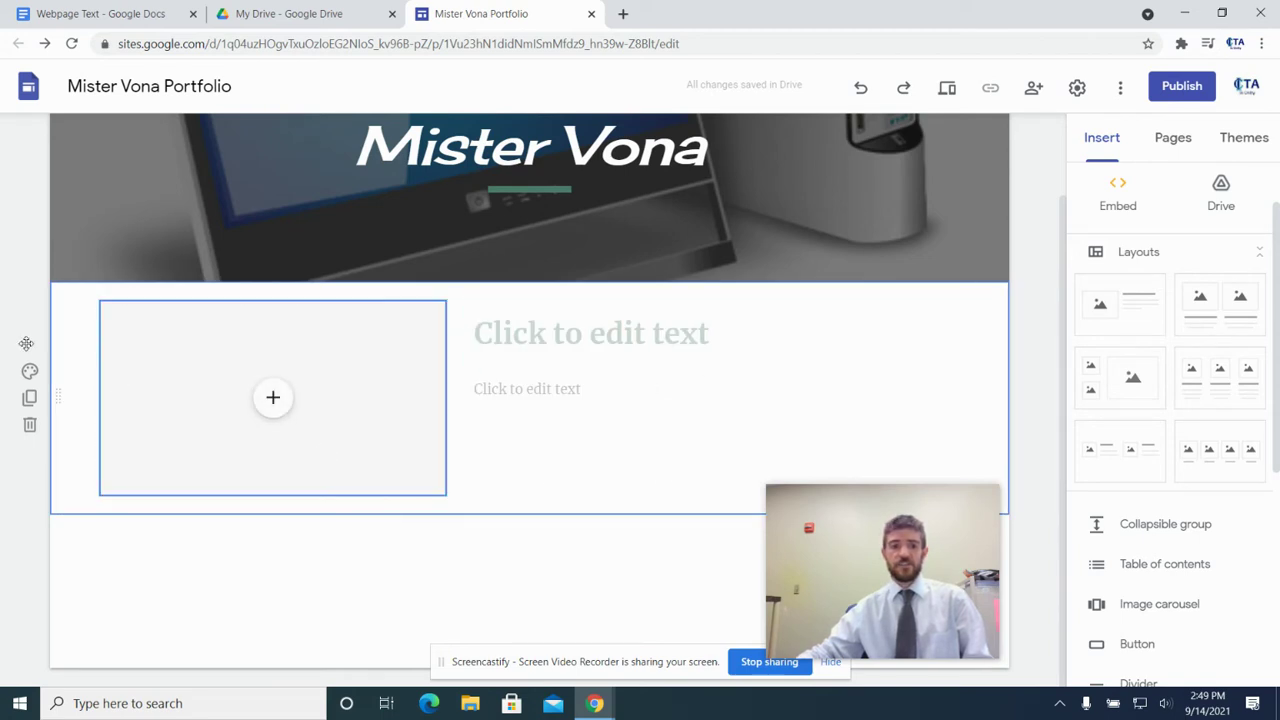
pyautogui.doubleClick(516, 460)
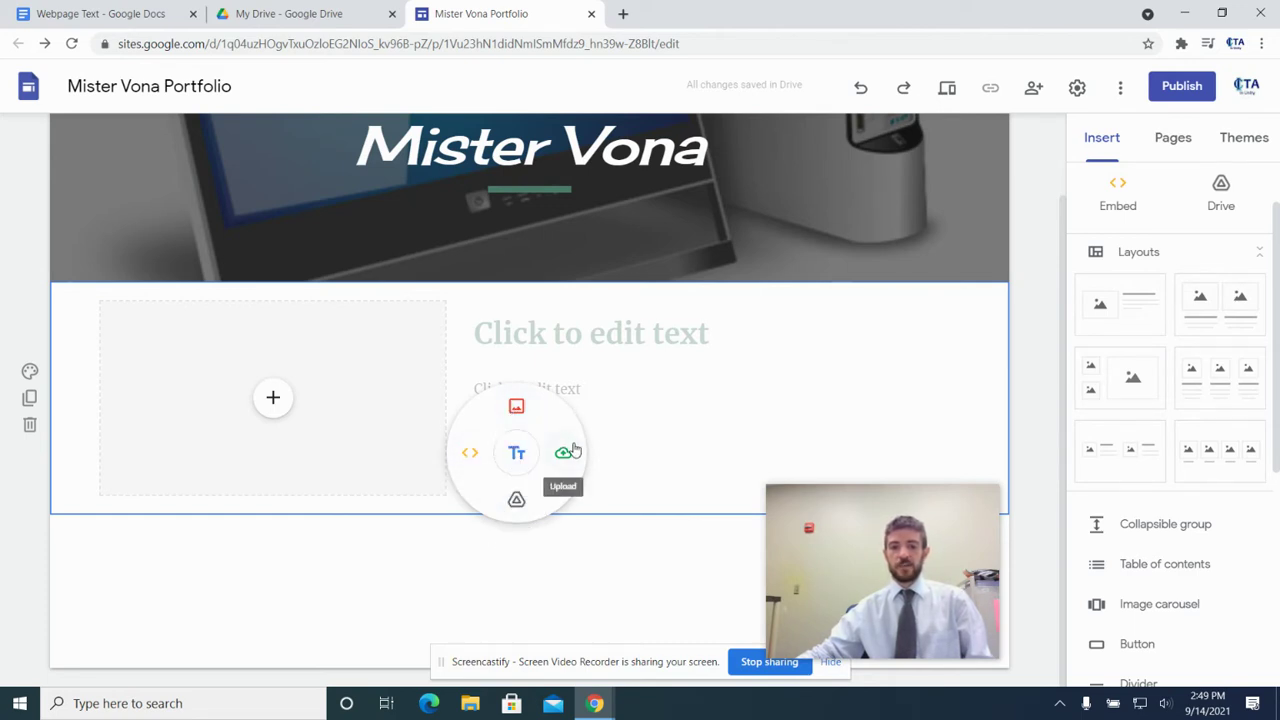
pyautogui.click(644, 462)
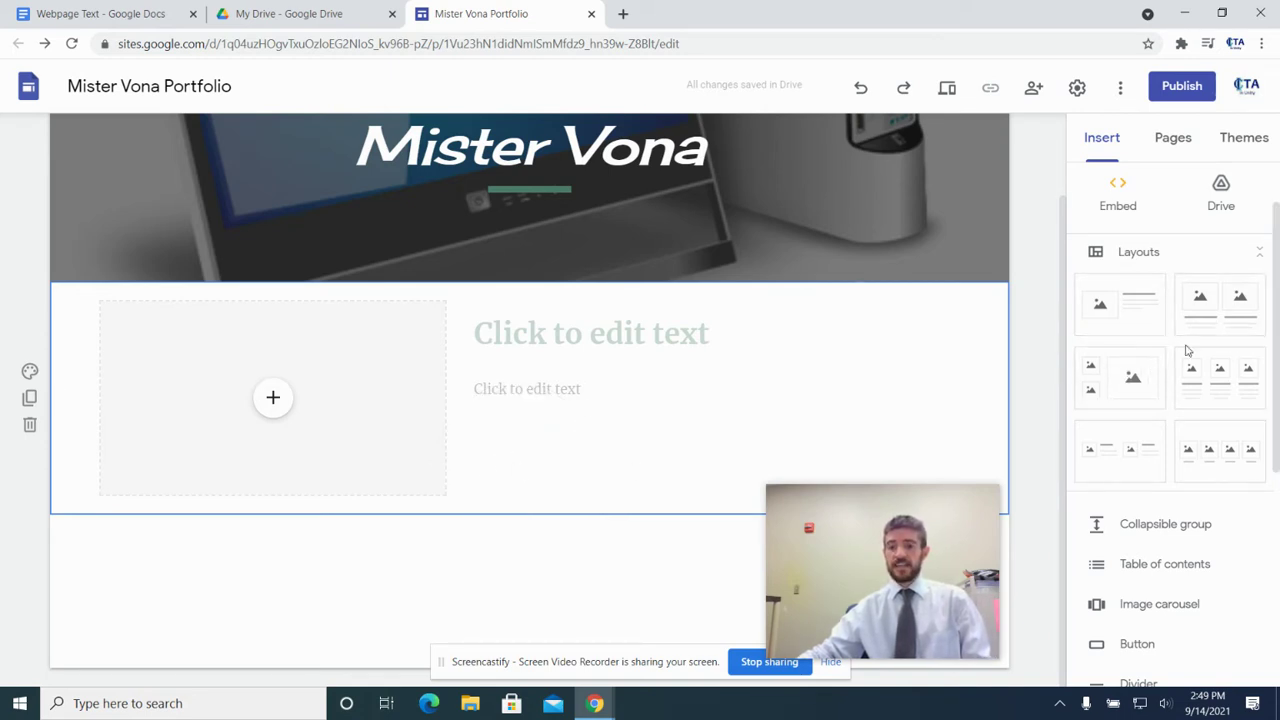
# Try the layout with three image placeholders above headings and text below the first section, and delete that section
pyautogui.scroll(-1, 1194, 328)
pyautogui.click(1198, 316)
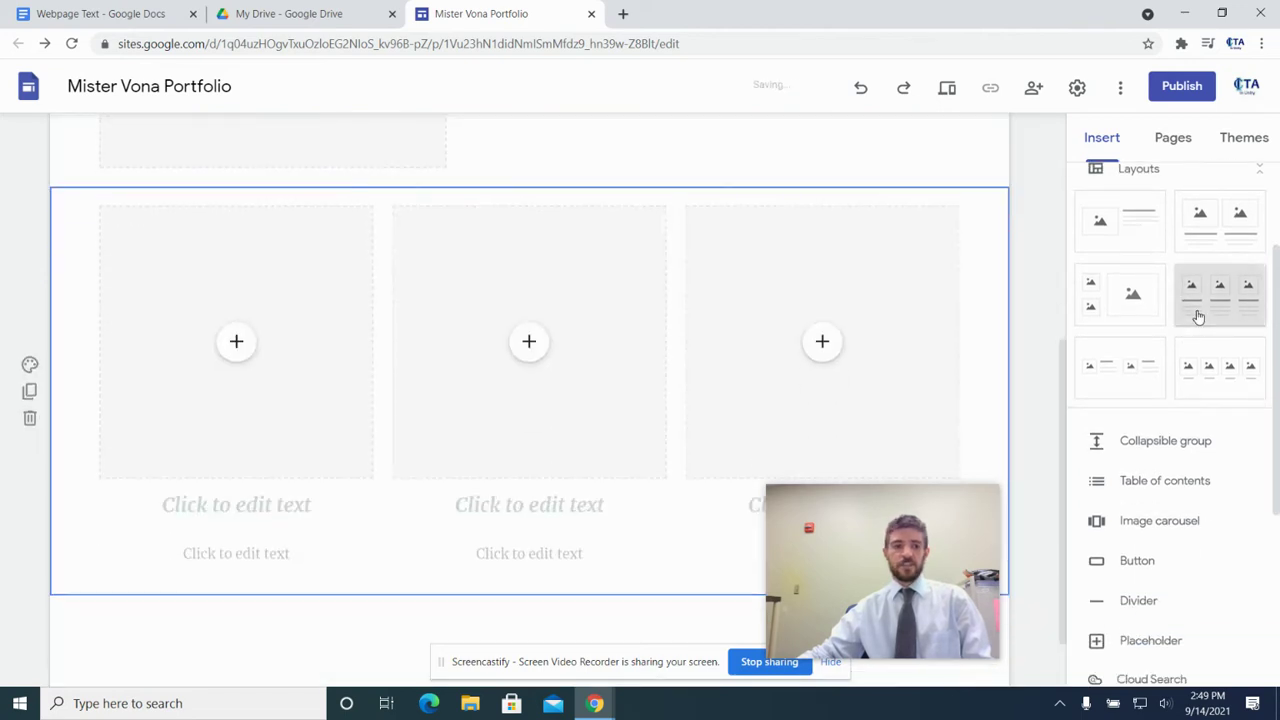
pyautogui.scroll(2, 77, 486)
pyautogui.scroll(1, 81, 336)
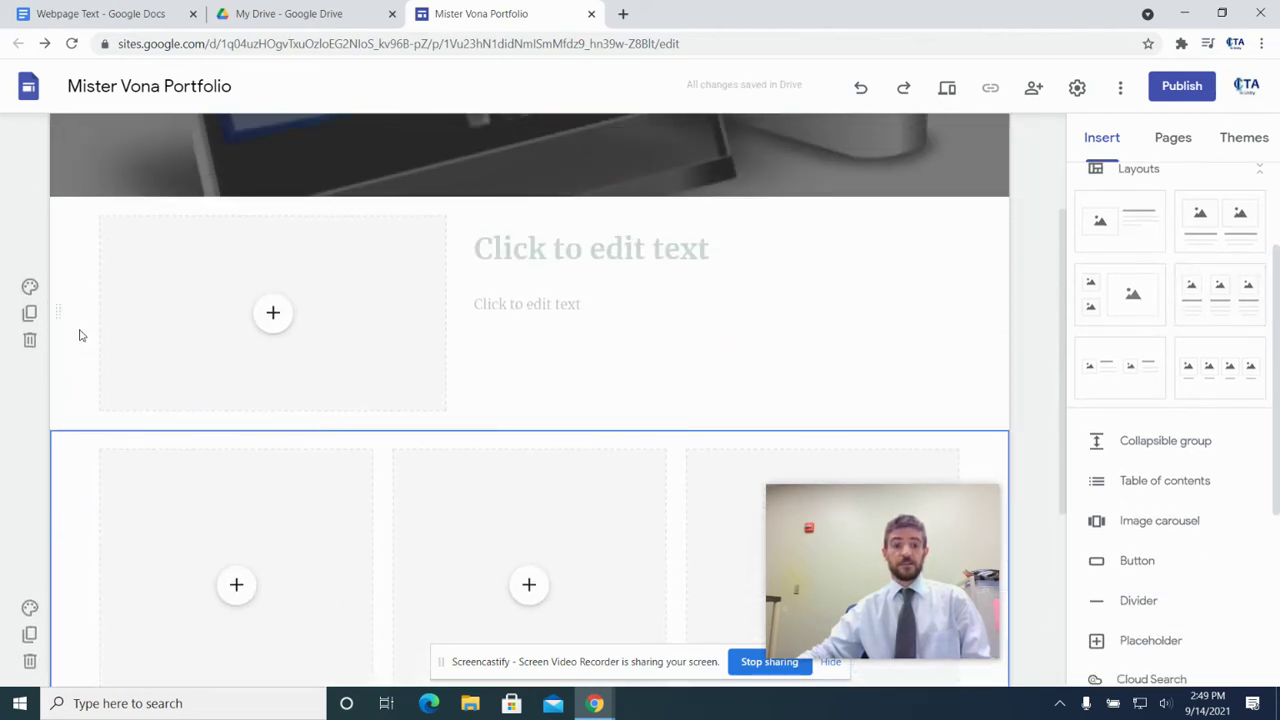
pyautogui.click(89, 334)
pyautogui.scroll(-1, 85, 313)
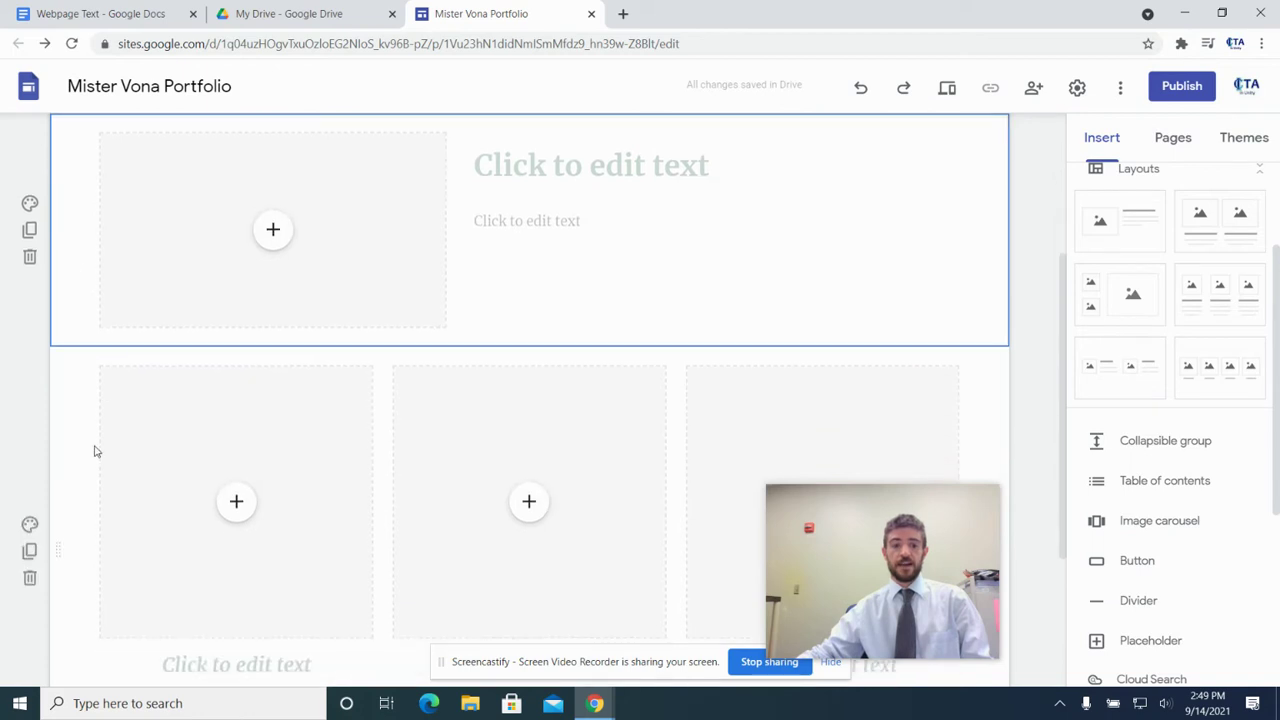
pyautogui.scroll(-1, 86, 457)
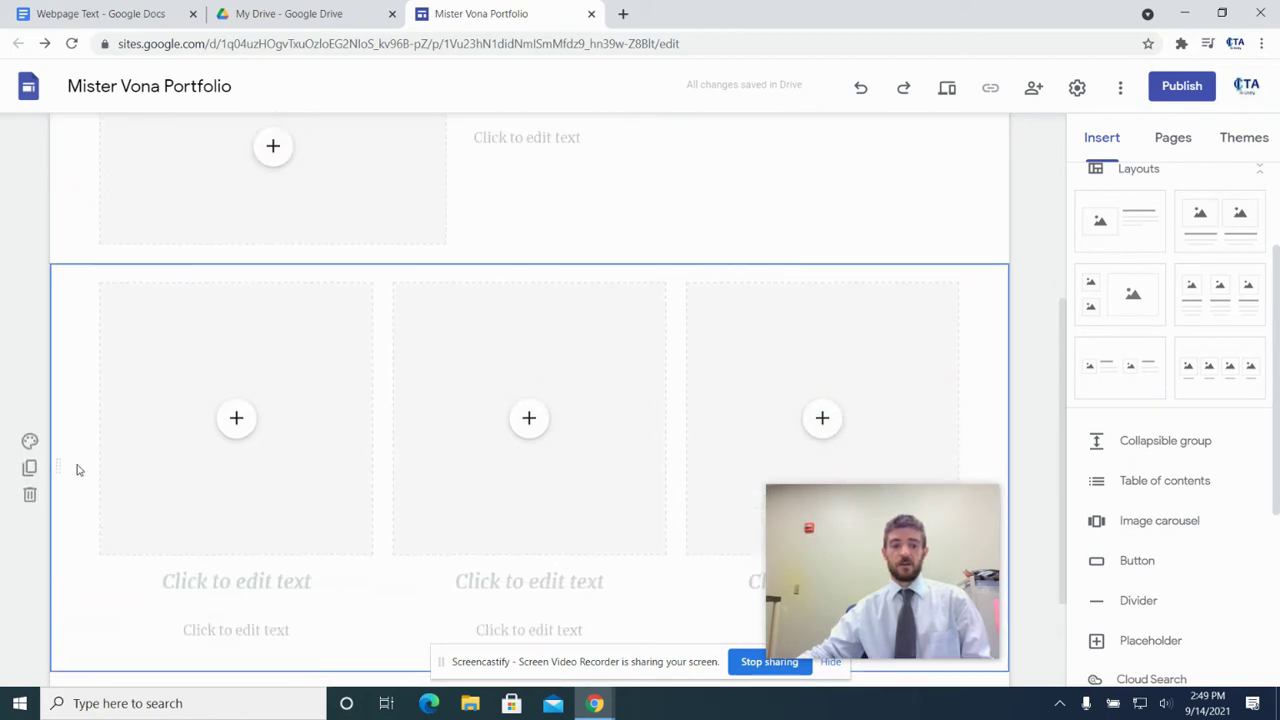
pyautogui.click(30, 495)
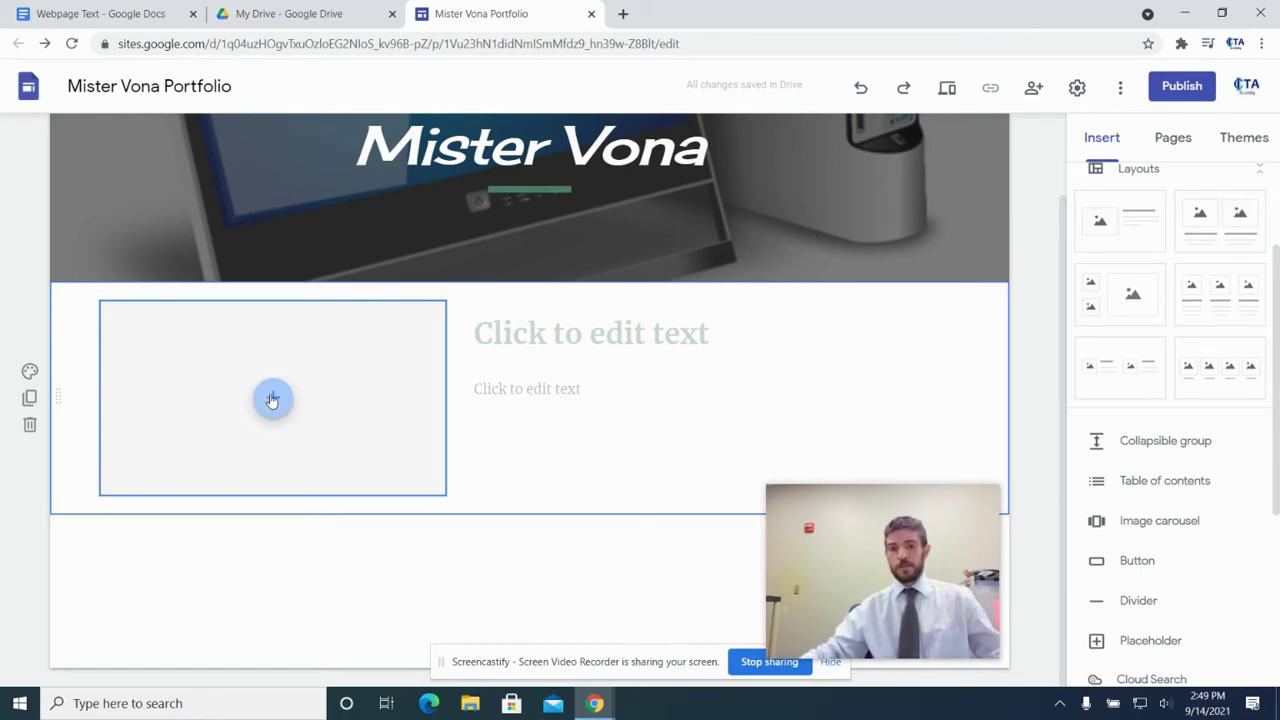
# Fill the image placeholder with the red 3D "Me" picture from a Google image search for "Me" and view its additional options
pyautogui.click(272, 400)
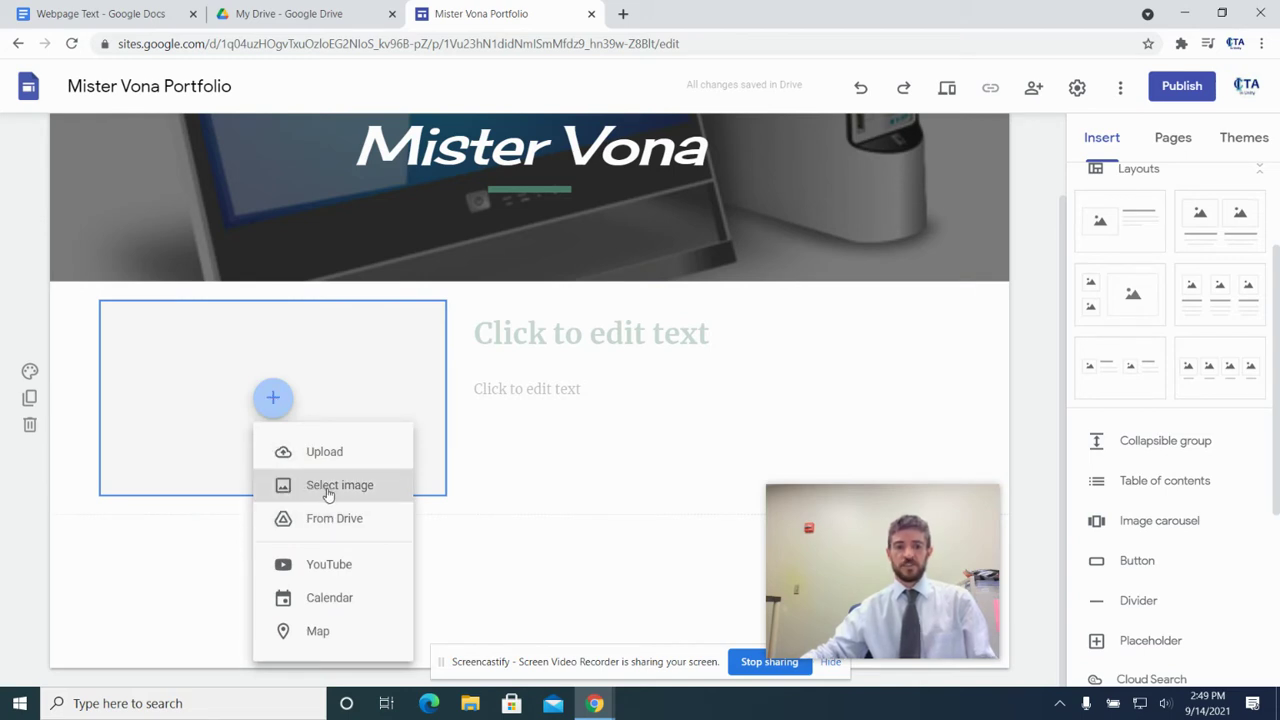
pyautogui.click(330, 486)
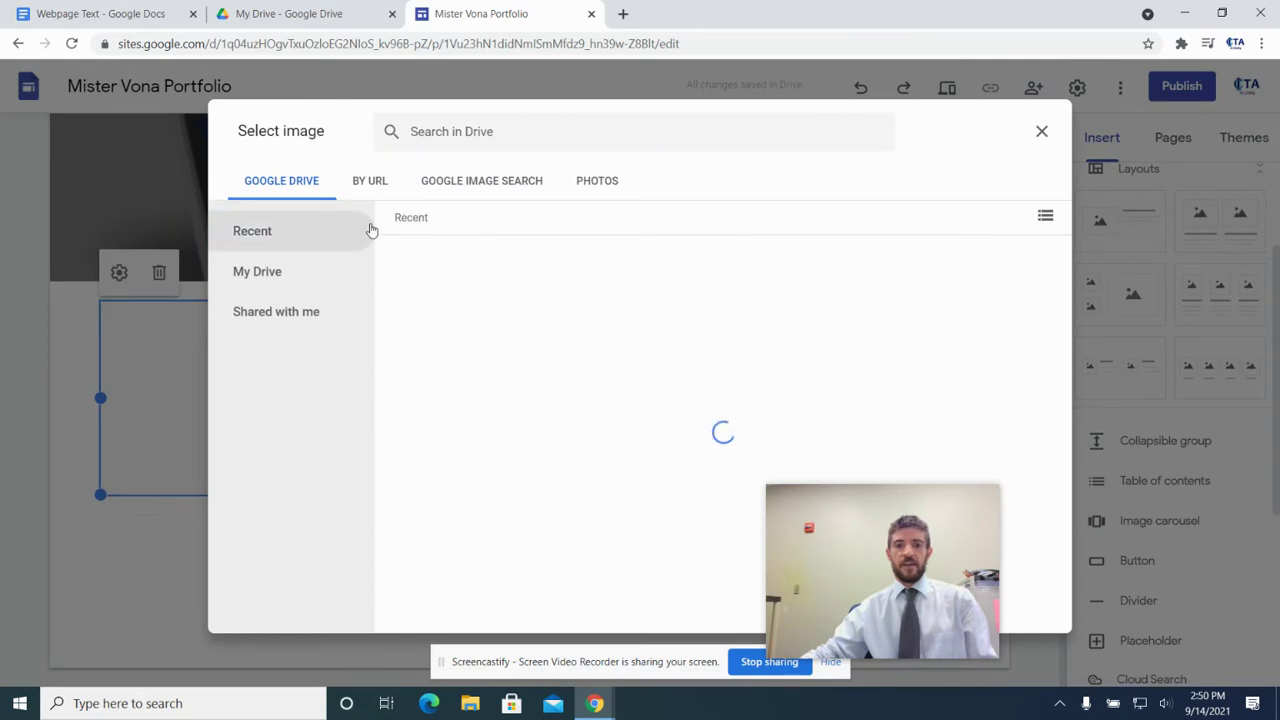
pyautogui.click(490, 184)
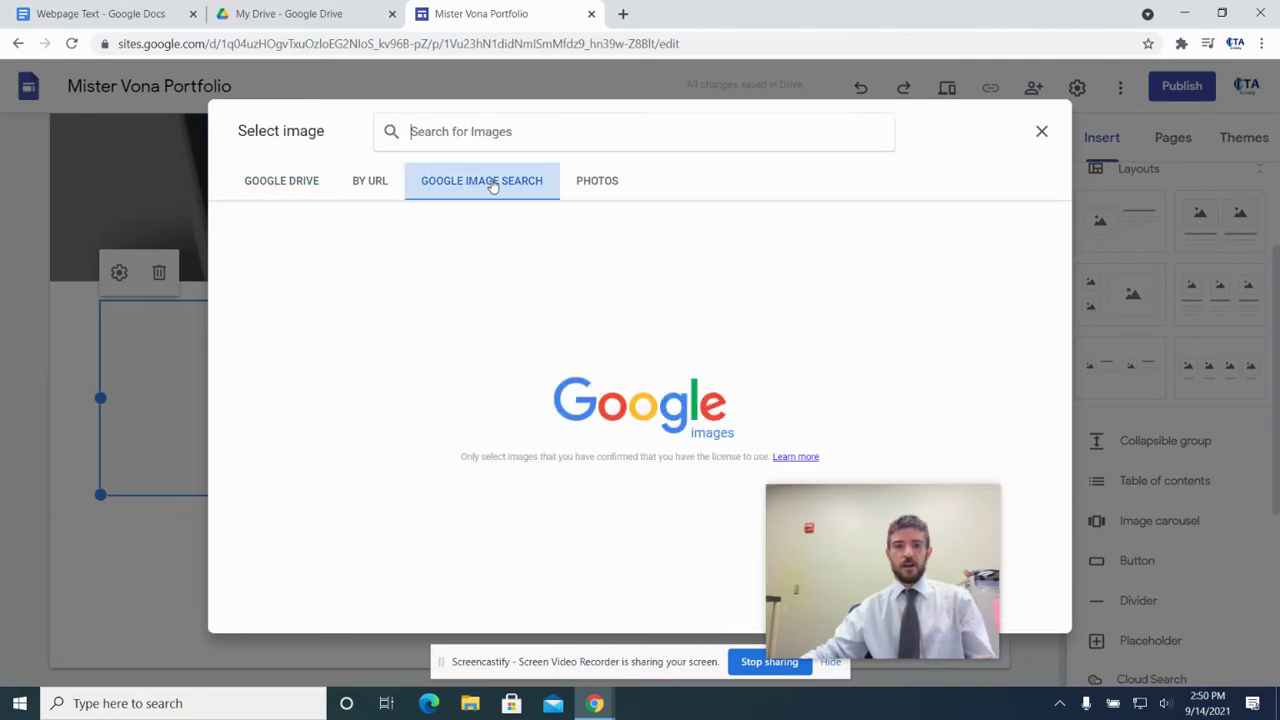
pyautogui.click(493, 124)
pyautogui.write('Me')
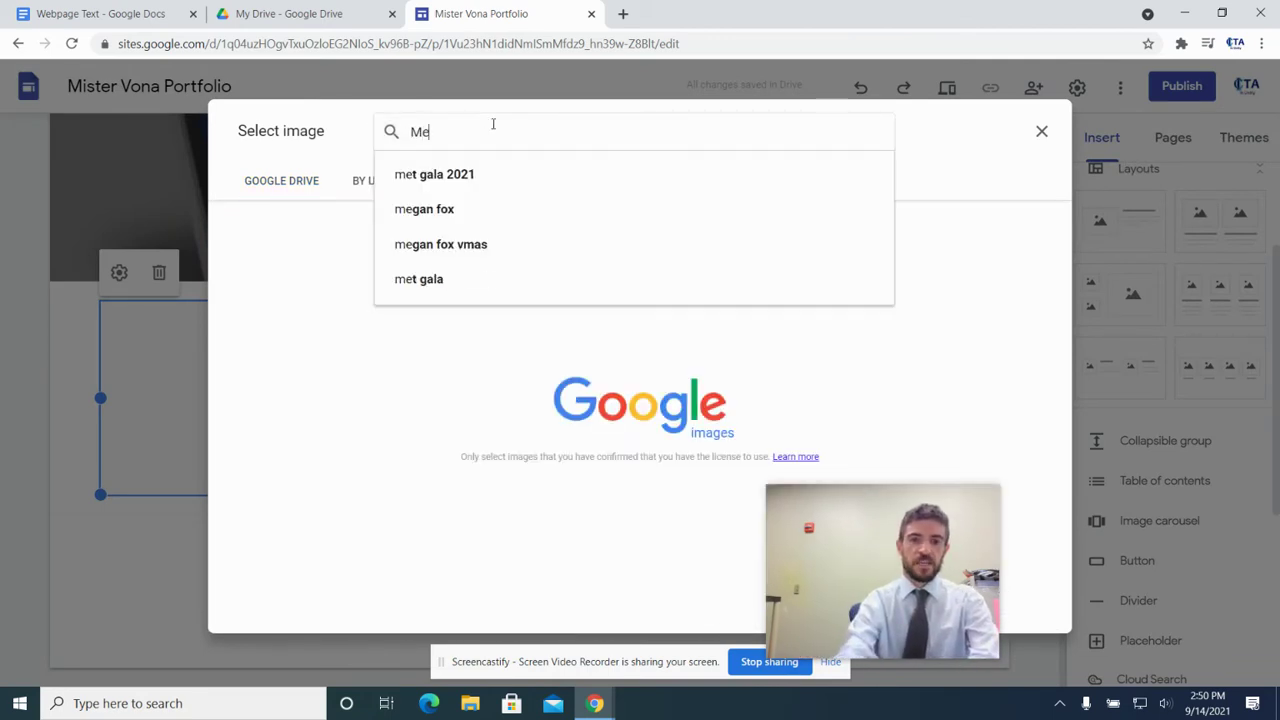
pyautogui.press('Return')
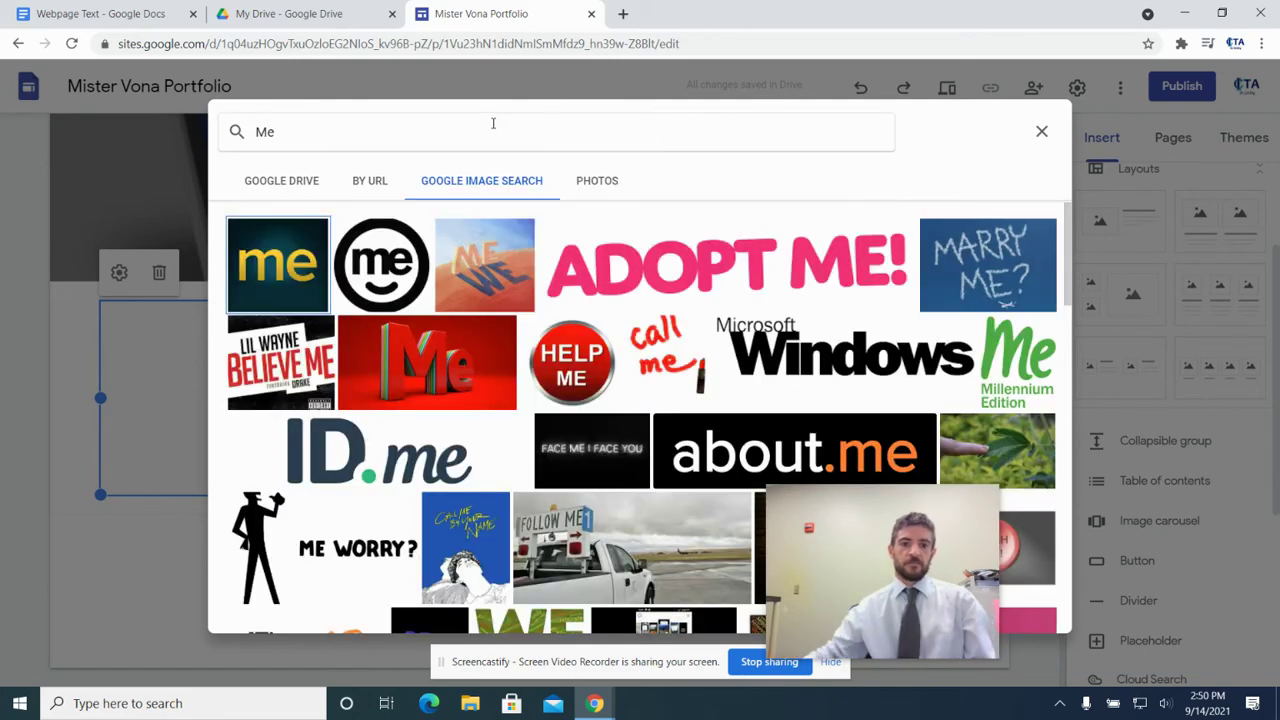
pyautogui.click(483, 365)
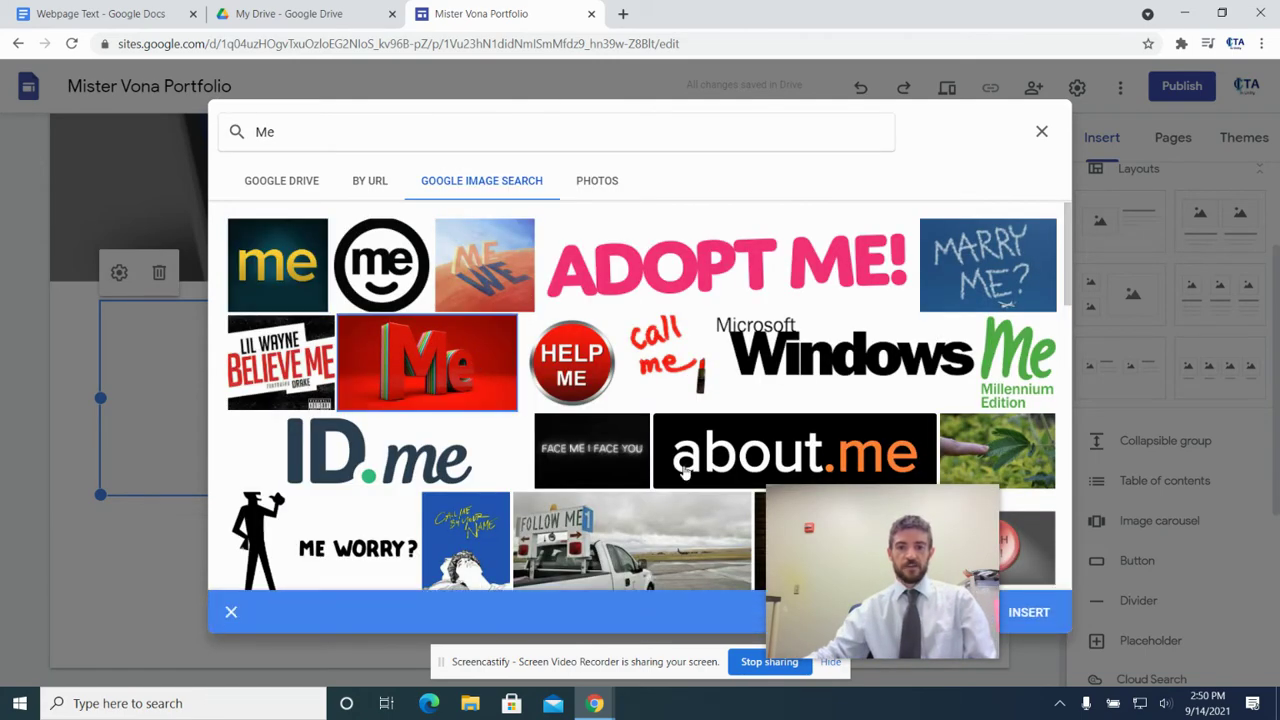
pyautogui.click(1038, 613)
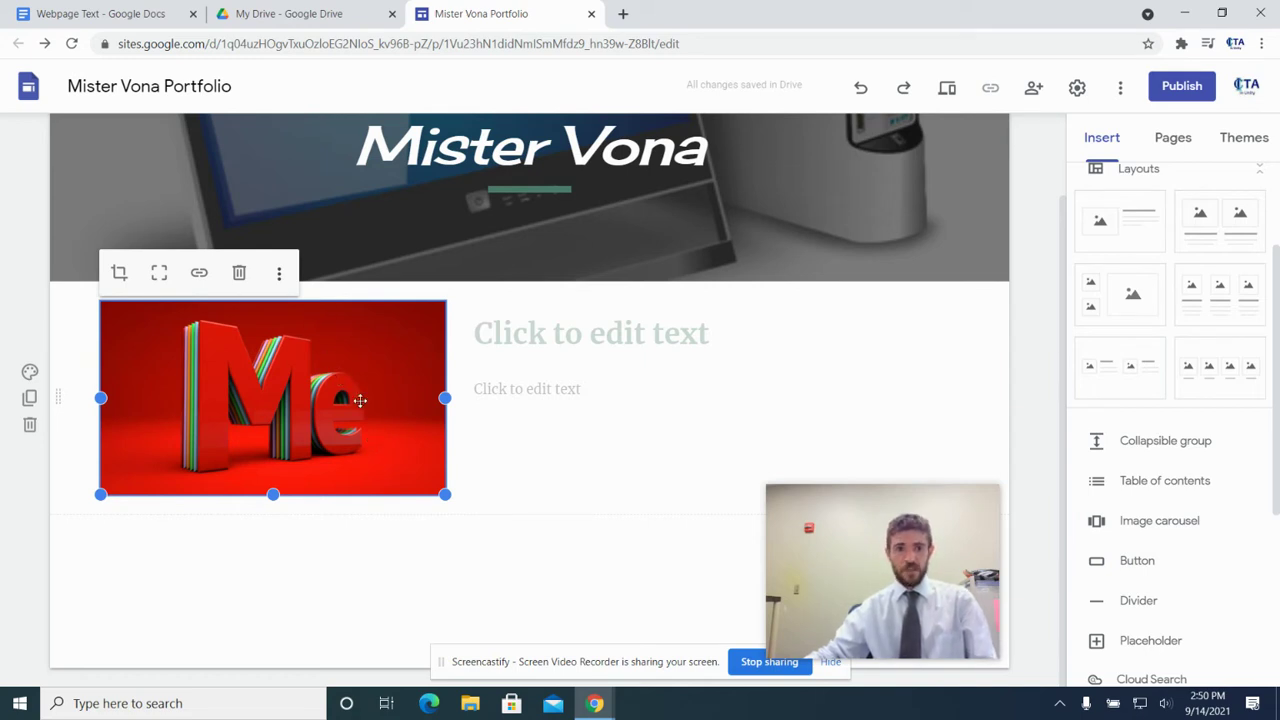
pyautogui.click(280, 276)
pyautogui.moveTo(282, 284)
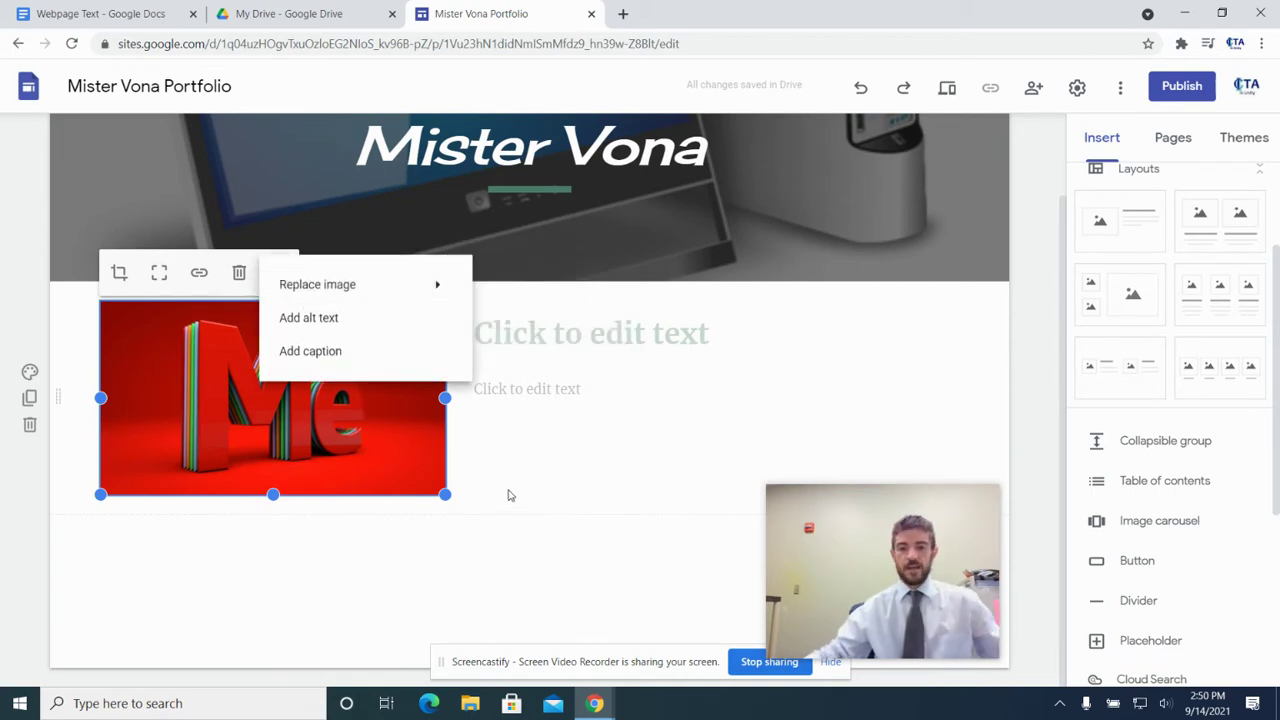
# Try "All About Me" and "Bio" as the heading beside the image, clearing each one
pyautogui.click(641, 321)
pyautogui.click(633, 326)
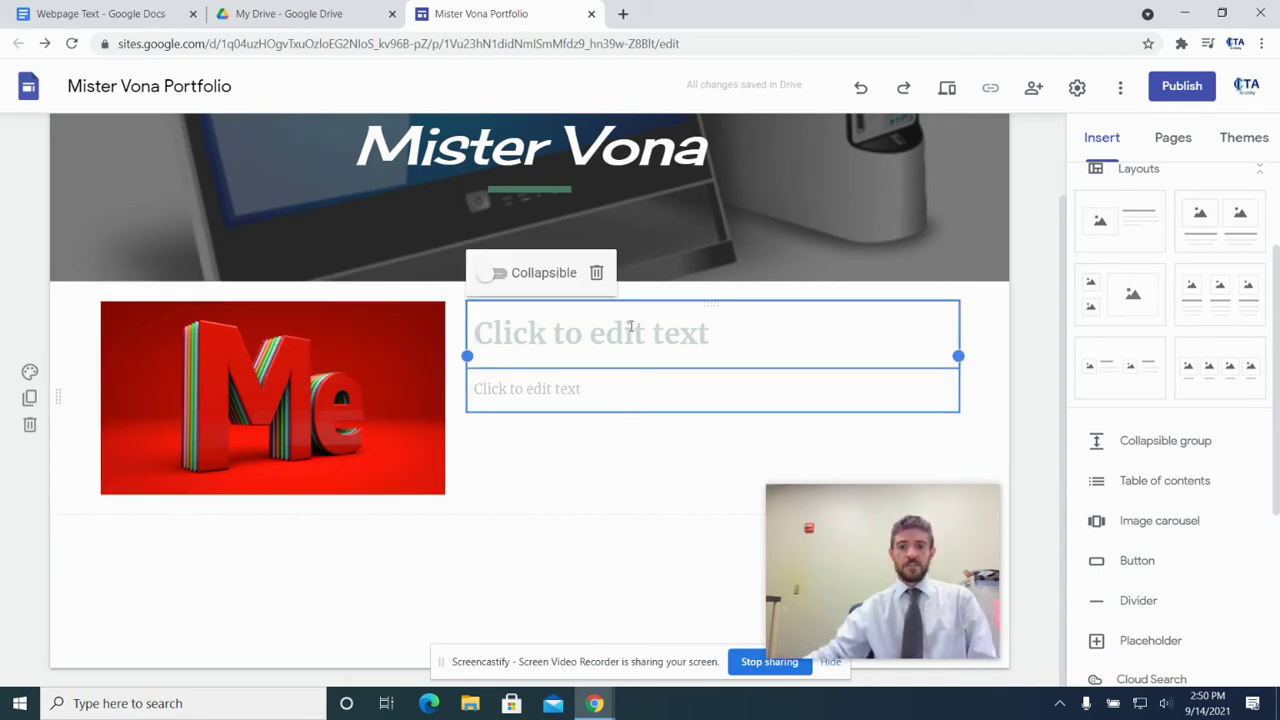
pyautogui.click(497, 328)
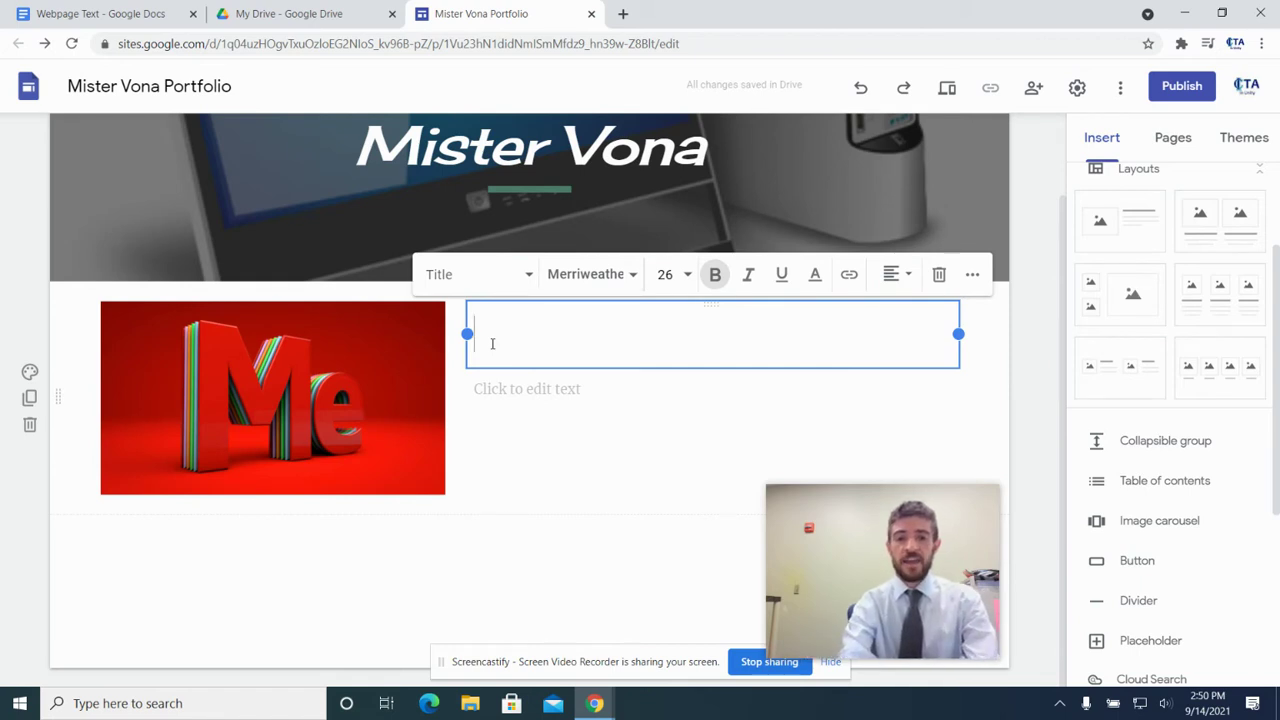
pyautogui.write('A')
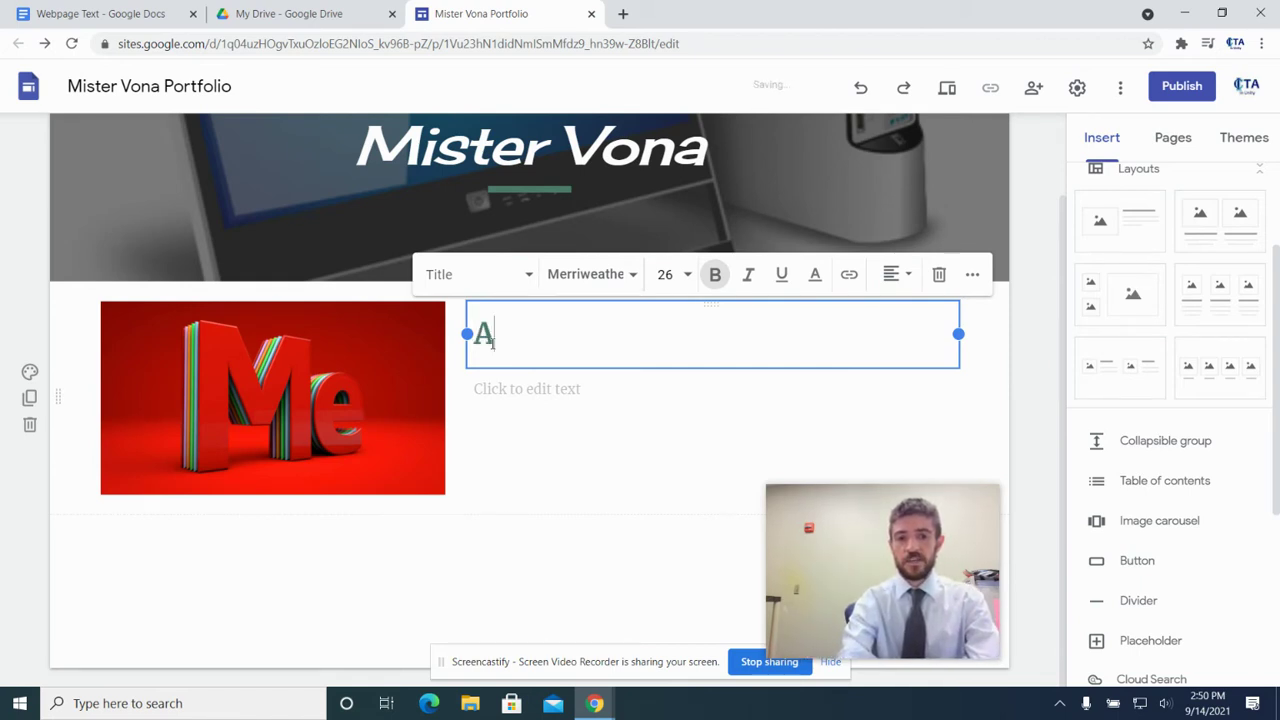
pyautogui.write('ll About Me')
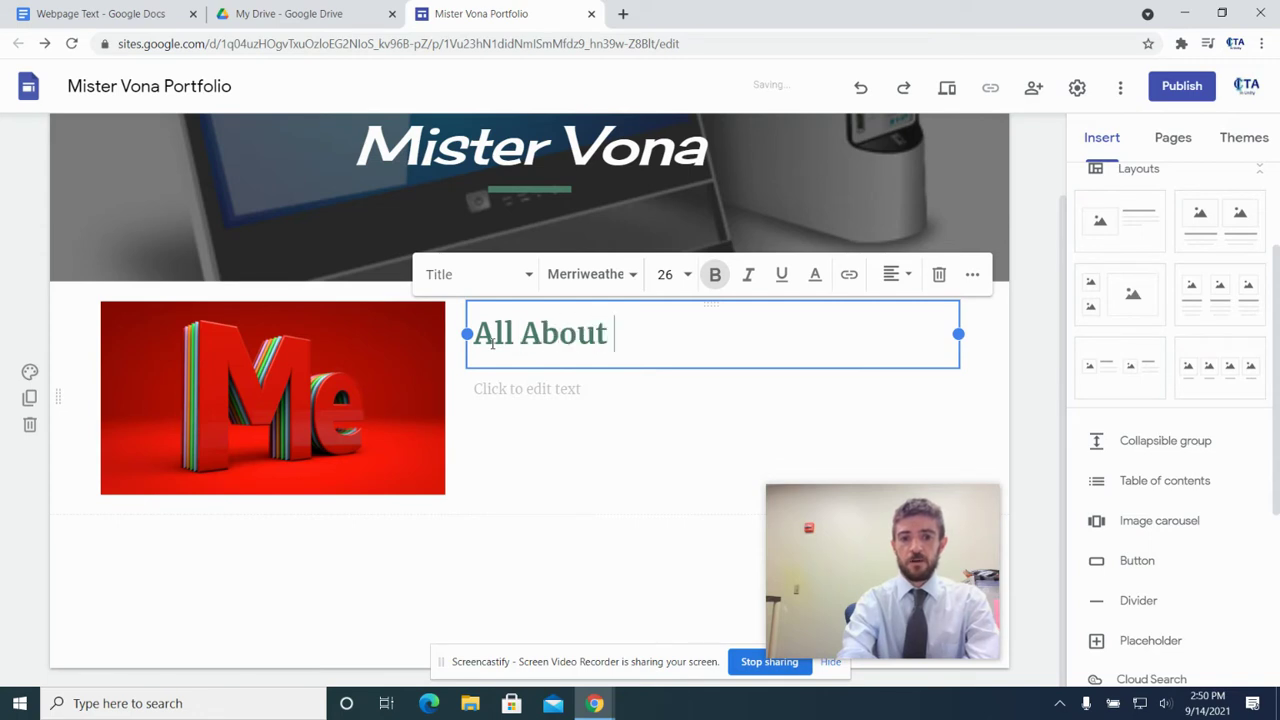
pyautogui.press('BackSpace')
pyautogui.press('BackSpace')
pyautogui.press('BackSpace')
pyautogui.press('BackSpace')
pyautogui.press('BackSpace')
pyautogui.press('BackSpace')
pyautogui.press('BackSpace')
pyautogui.press('BackSpace')
pyautogui.press('BackSpace')
pyautogui.press('BackSpace')
pyautogui.press('BackSpace')
pyautogui.press('BackSpace')
pyautogui.write('Bio')
pyautogui.press('BackSpace')
pyautogui.press('BackSpace')
pyautogui.press('BackSpace')
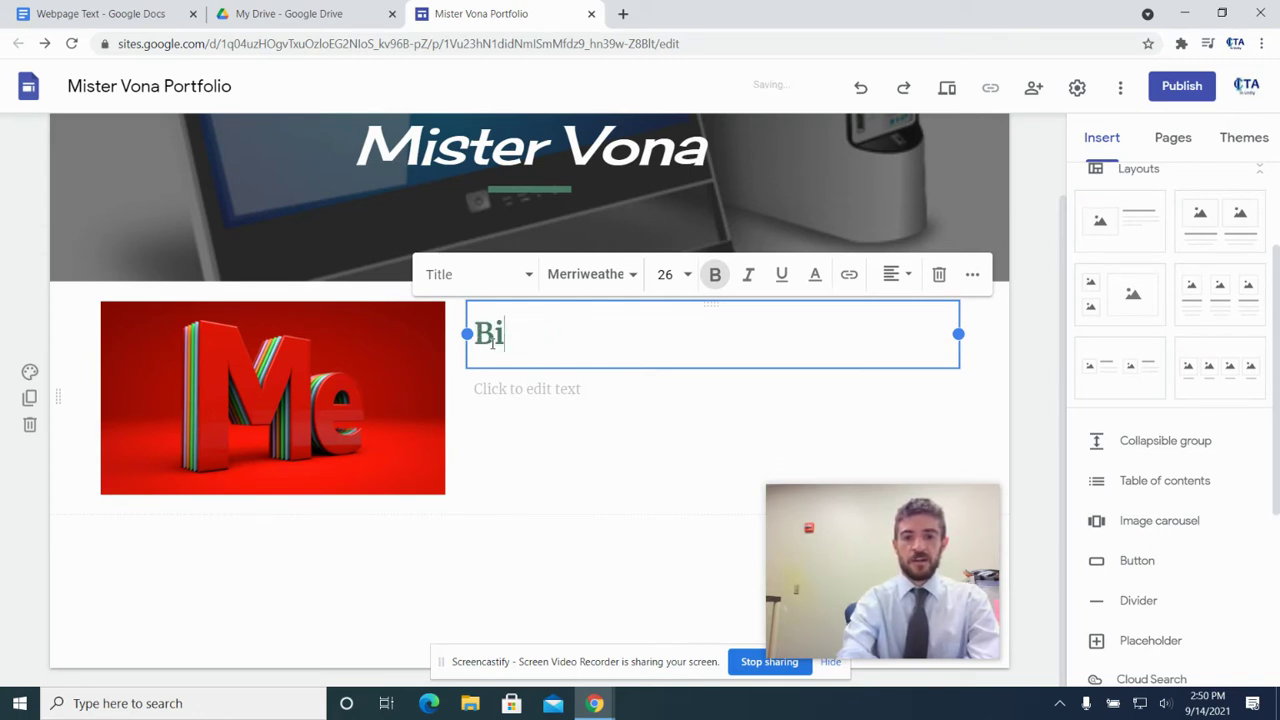
# Try "Get to Know Me" as the section heading and clear it
pyautogui.write('Get to Know Me')
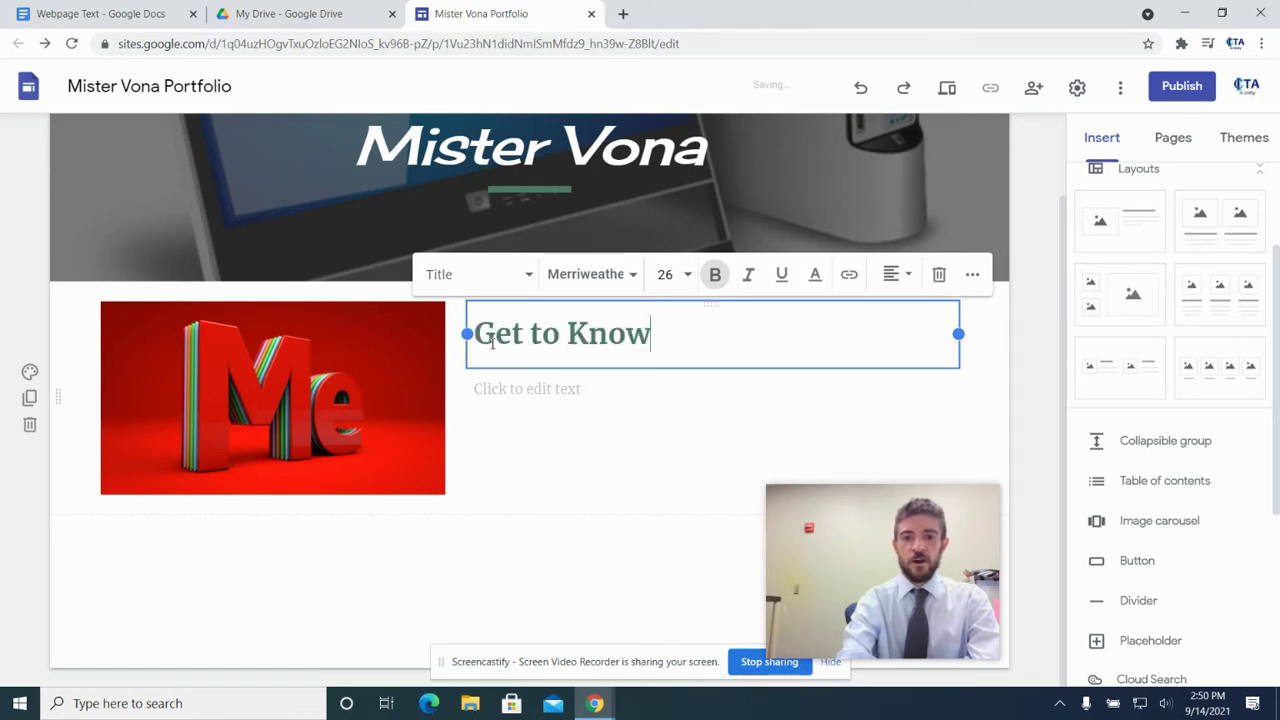
pyautogui.press('BackSpace')
pyautogui.press('BackSpace')
pyautogui.press('BackSpace')
pyautogui.press('BackSpace')
pyautogui.press('BackSpace')
pyautogui.press('BackSpace')
pyautogui.press('BackSpace')
pyautogui.press('BackSpace')
pyautogui.press('BackSpace')
pyautogui.press('BackSpace')
pyautogui.press('BackSpace')
pyautogui.press('BackSpace')
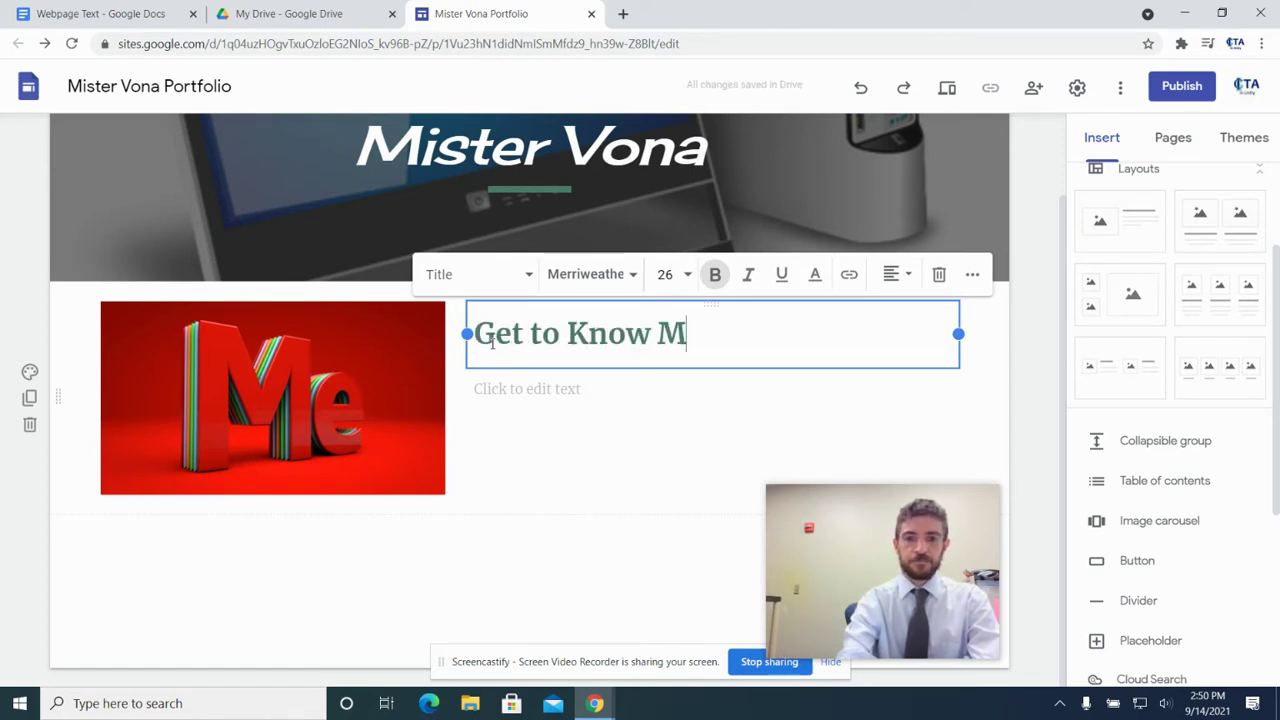
pyautogui.press('BackSpace')
pyautogui.press('BackSpace')
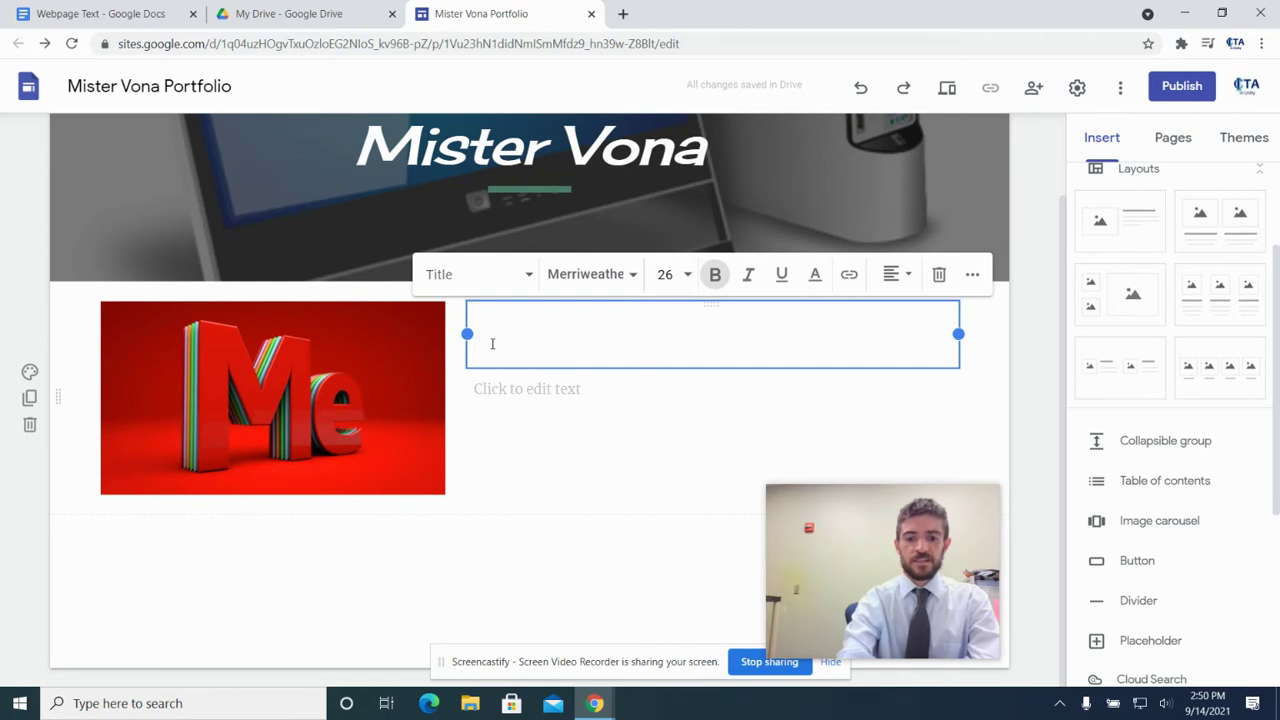
# Enter "Introduction" as the heading beside the image
pyautogui.write('Introduction')
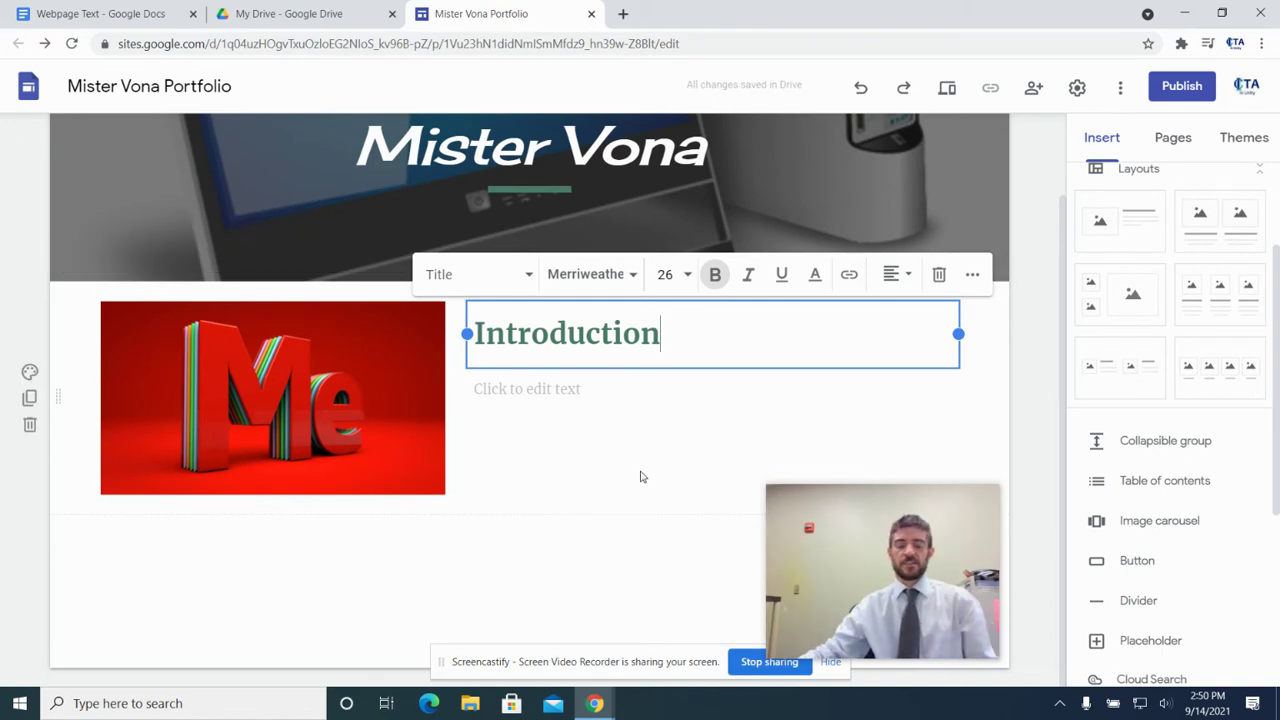
pyautogui.click(590, 432)
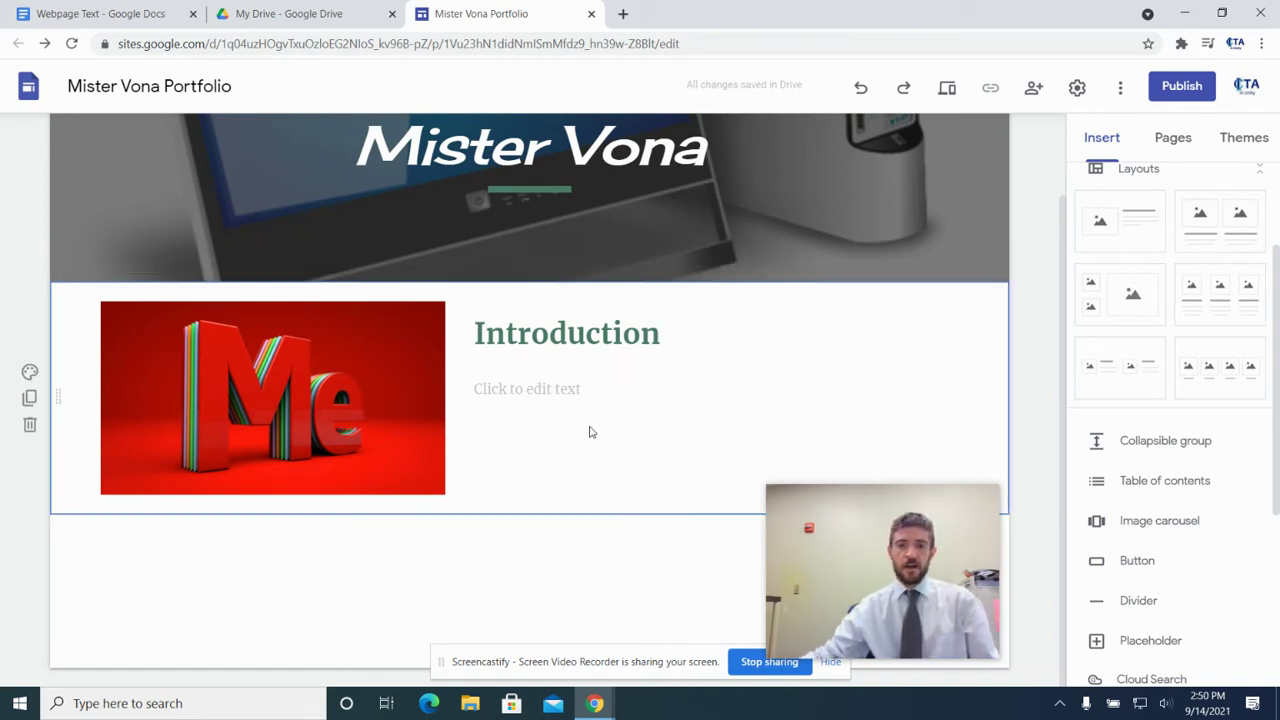
pyautogui.click(566, 336)
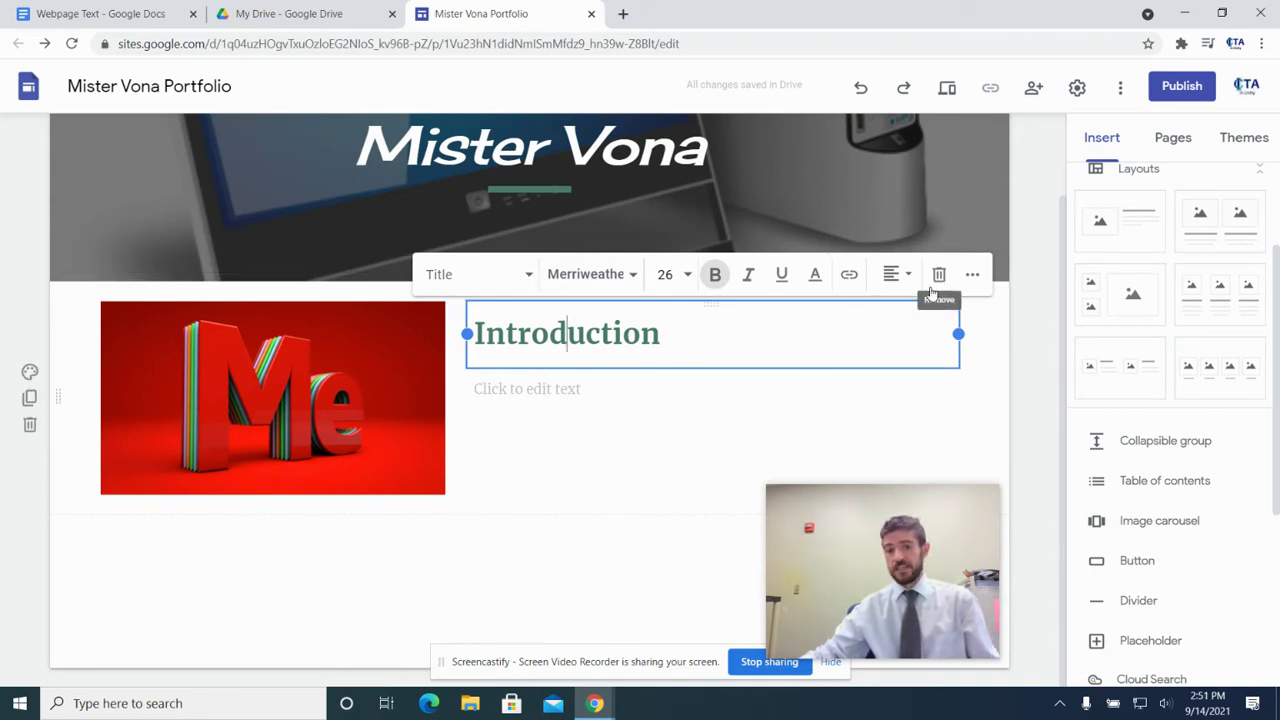
# Copy the self-introduction and portfolio explanation prompts under About Me / Homepage in the Webpage Text Google Docs document
pyautogui.click(513, 386)
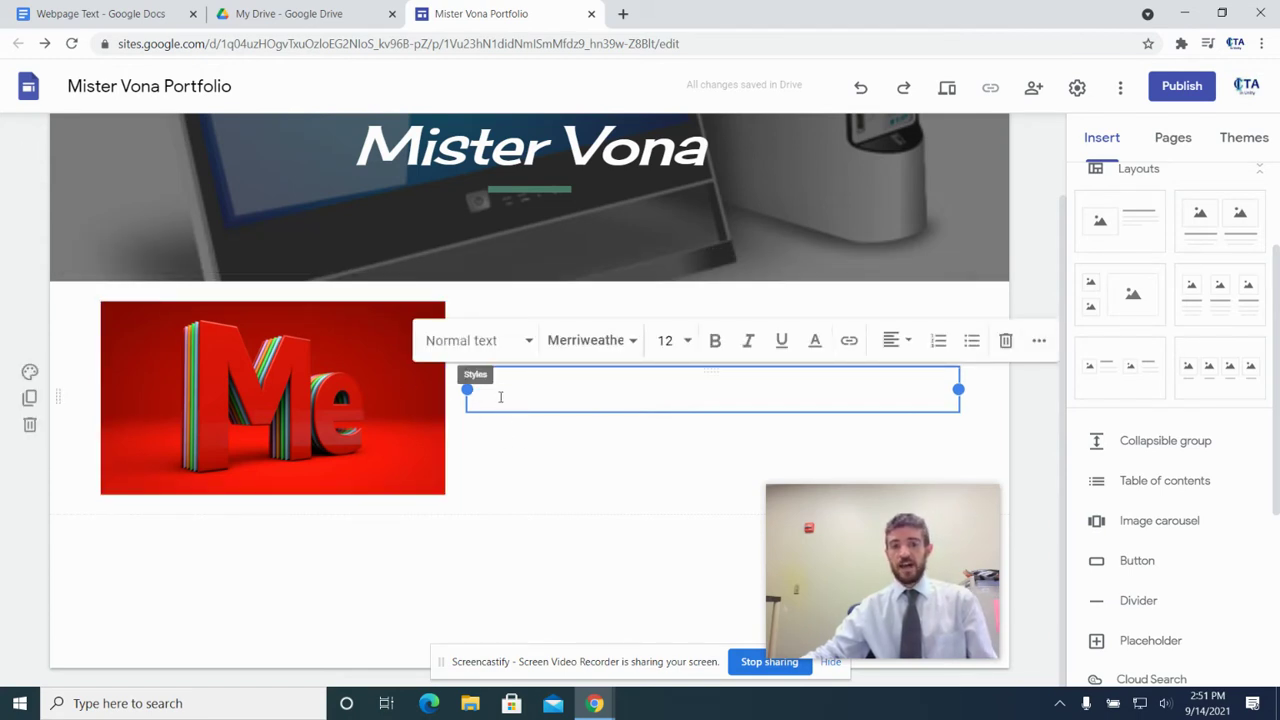
pyautogui.click(78, 13)
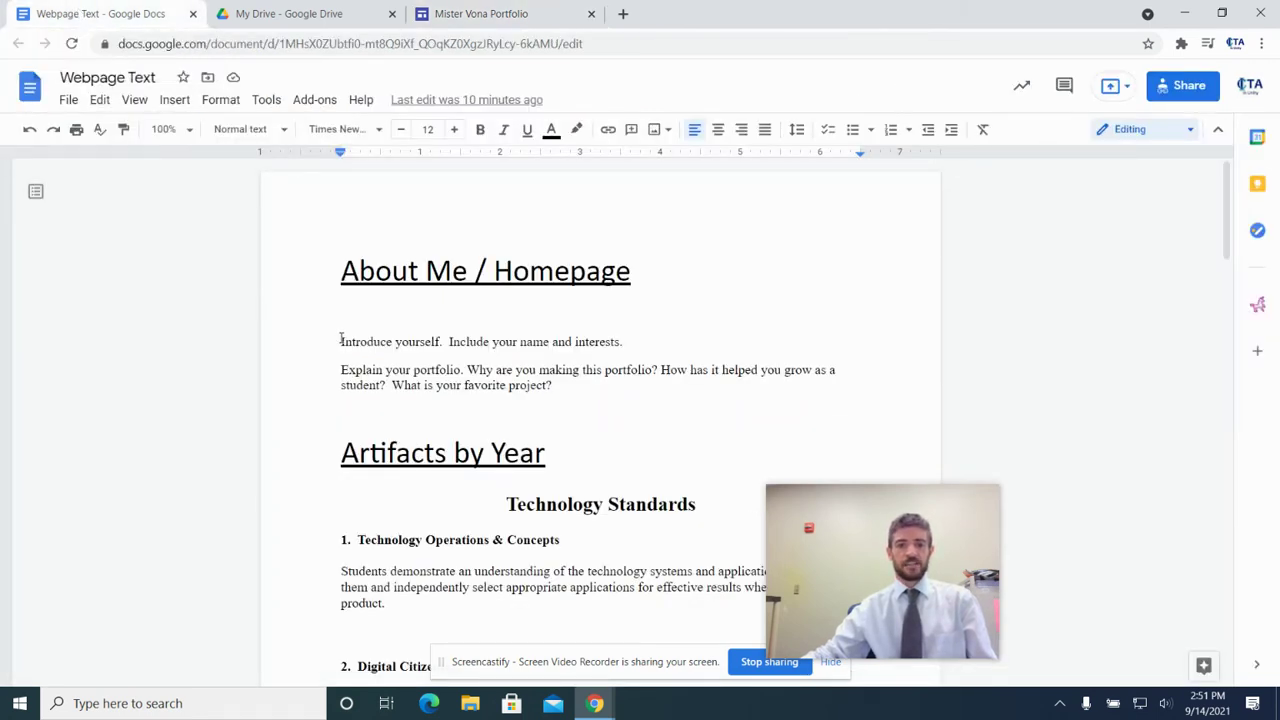
pyautogui.moveTo(341, 341); pyautogui.dragTo(553, 387)
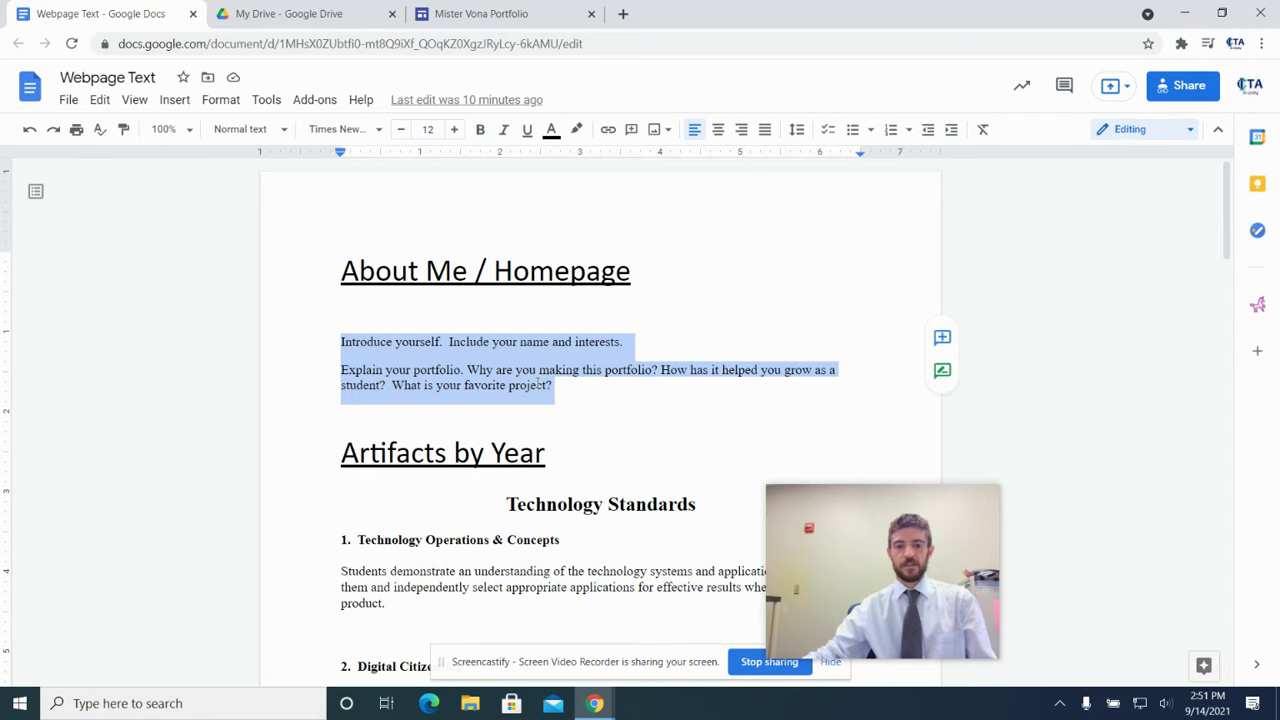
pyautogui.scroll(-1, 528, 364)
pyautogui.rightClick(478, 272)
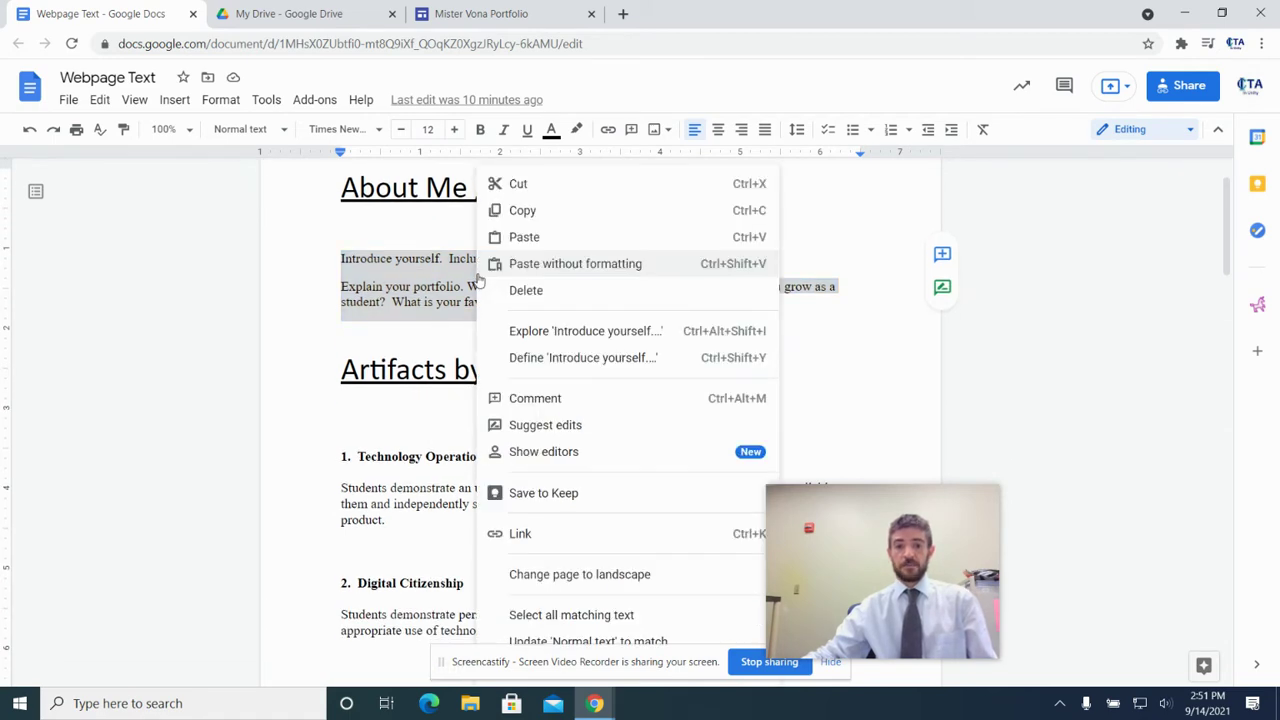
pyautogui.click(521, 213)
# Switch back to Google Sites, paste the copied prompts into the body text under the Introduction heading, and remove the extra blank lines at their end
pyautogui.click(533, 6)
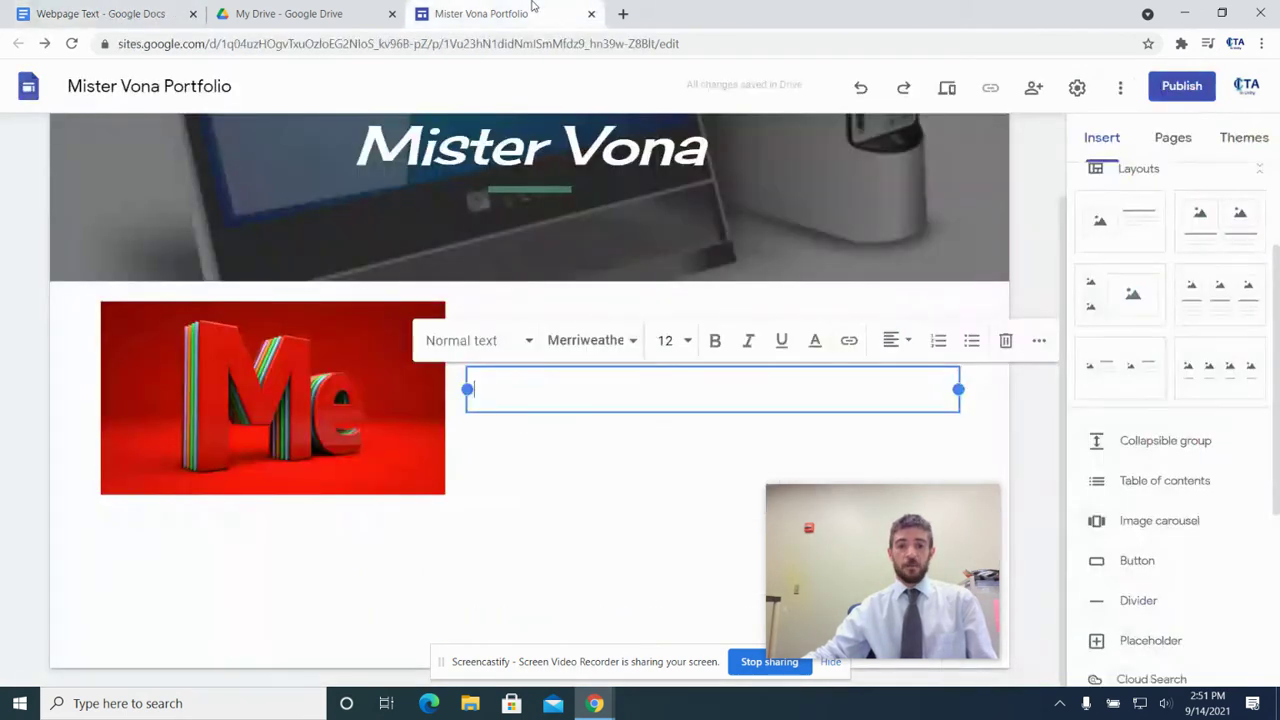
pyautogui.rightClick(493, 390)
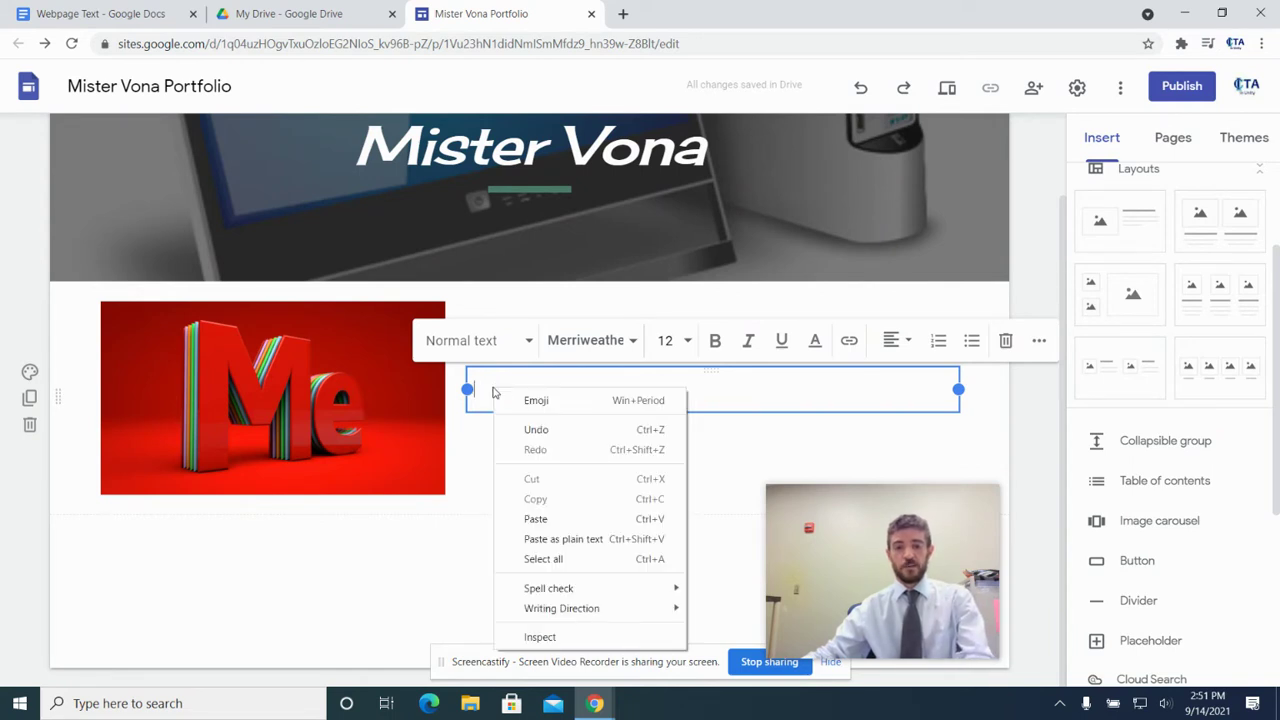
pyautogui.click(580, 536)
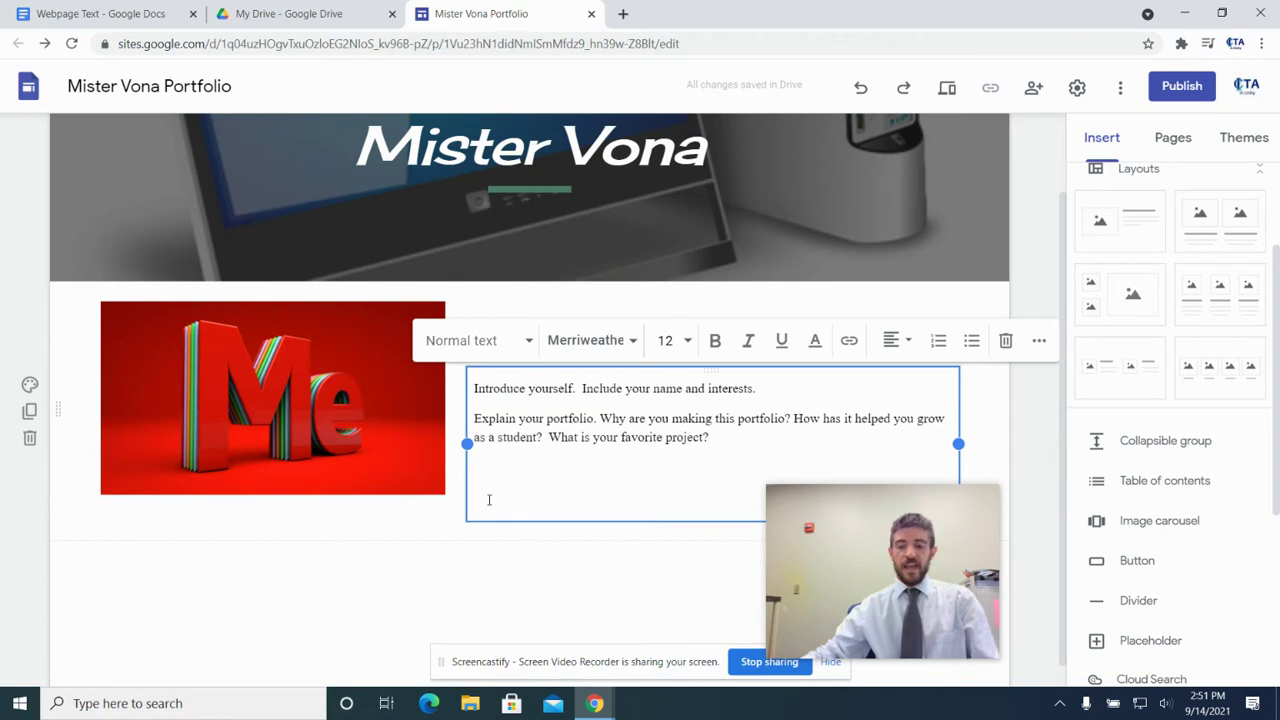
pyautogui.press('BackSpace')
pyautogui.press('BackSpace')
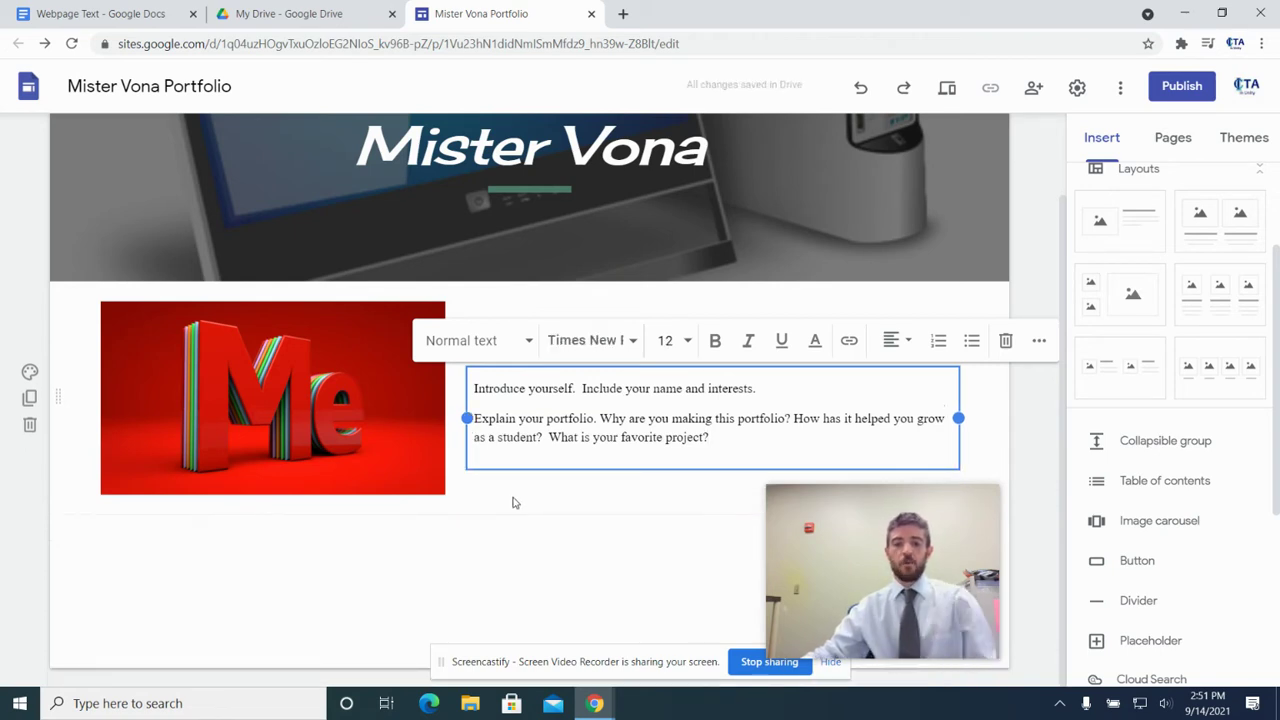
pyautogui.click(512, 504)
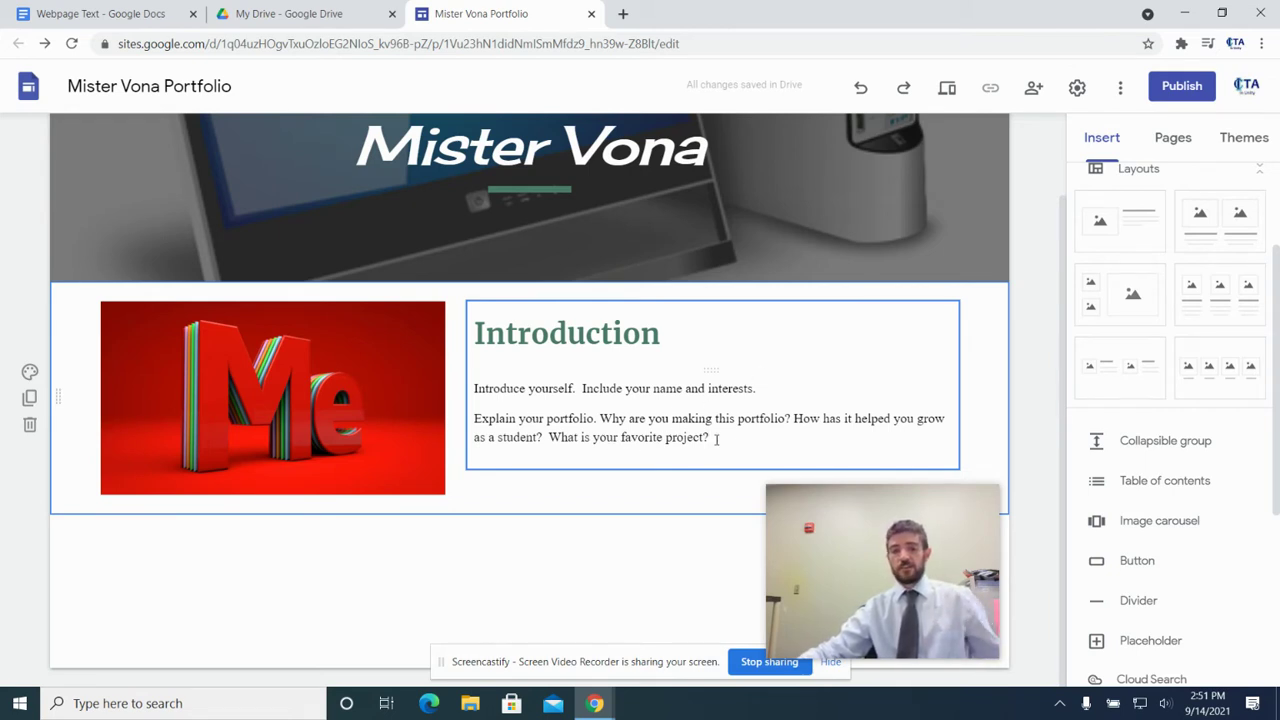
pyautogui.doubleClick(721, 392)
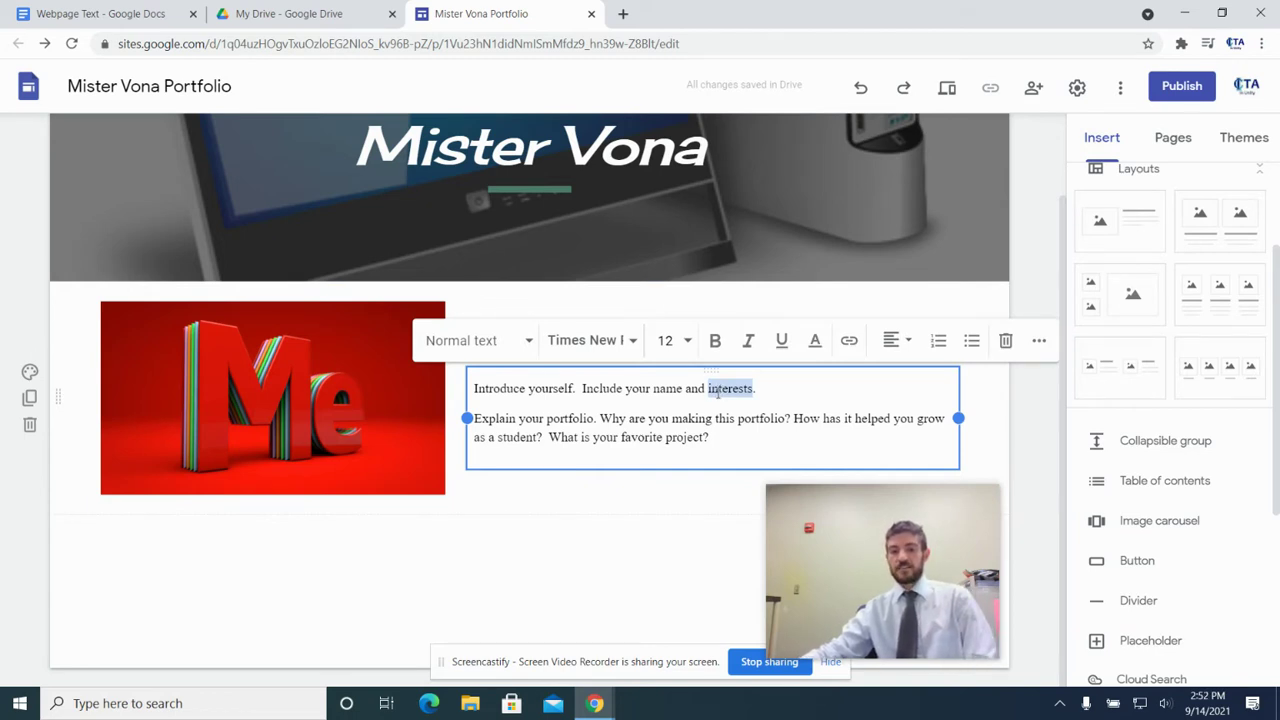
pyautogui.click(717, 443)
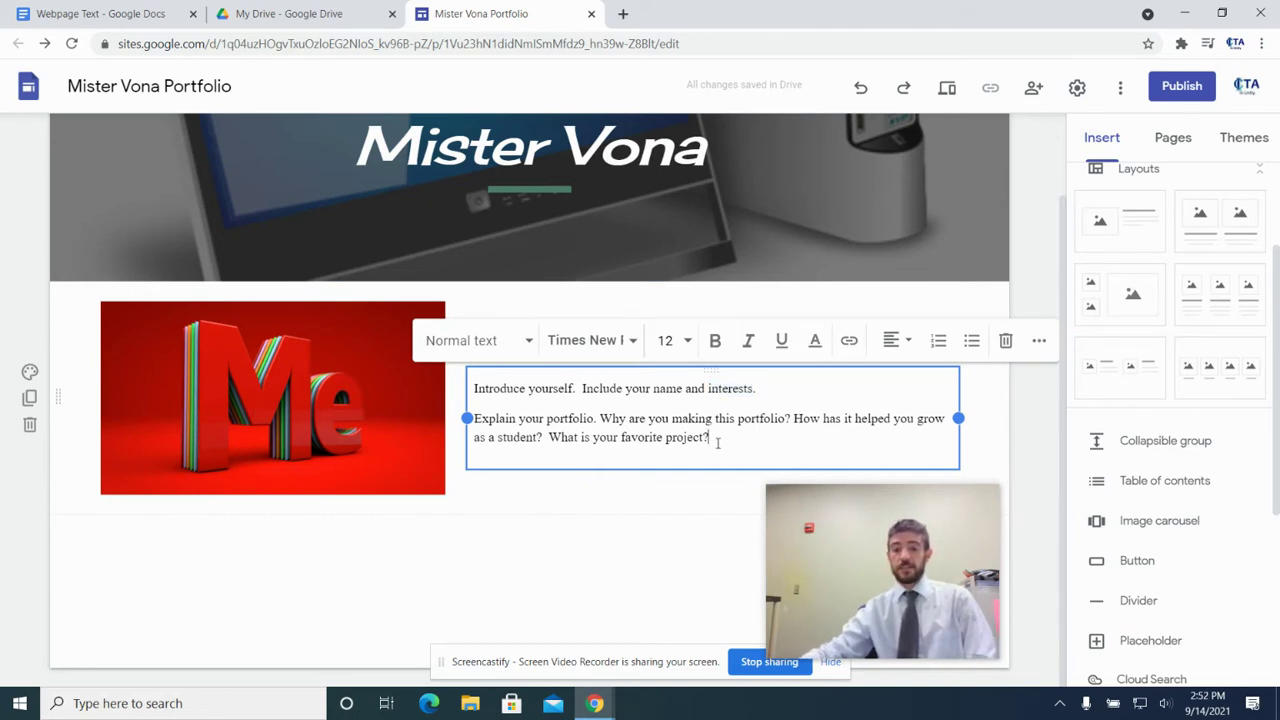
pyautogui.moveTo(712, 446); pyautogui.dragTo(470, 385)
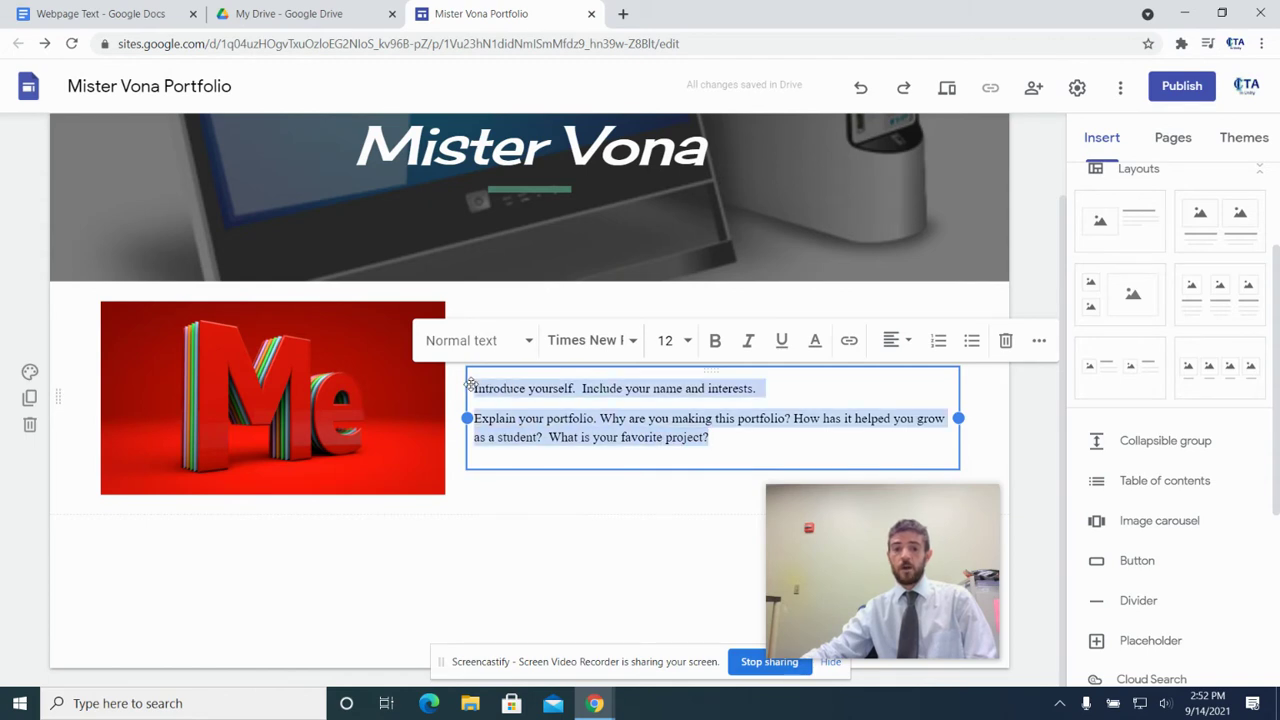
pyautogui.click(567, 500)
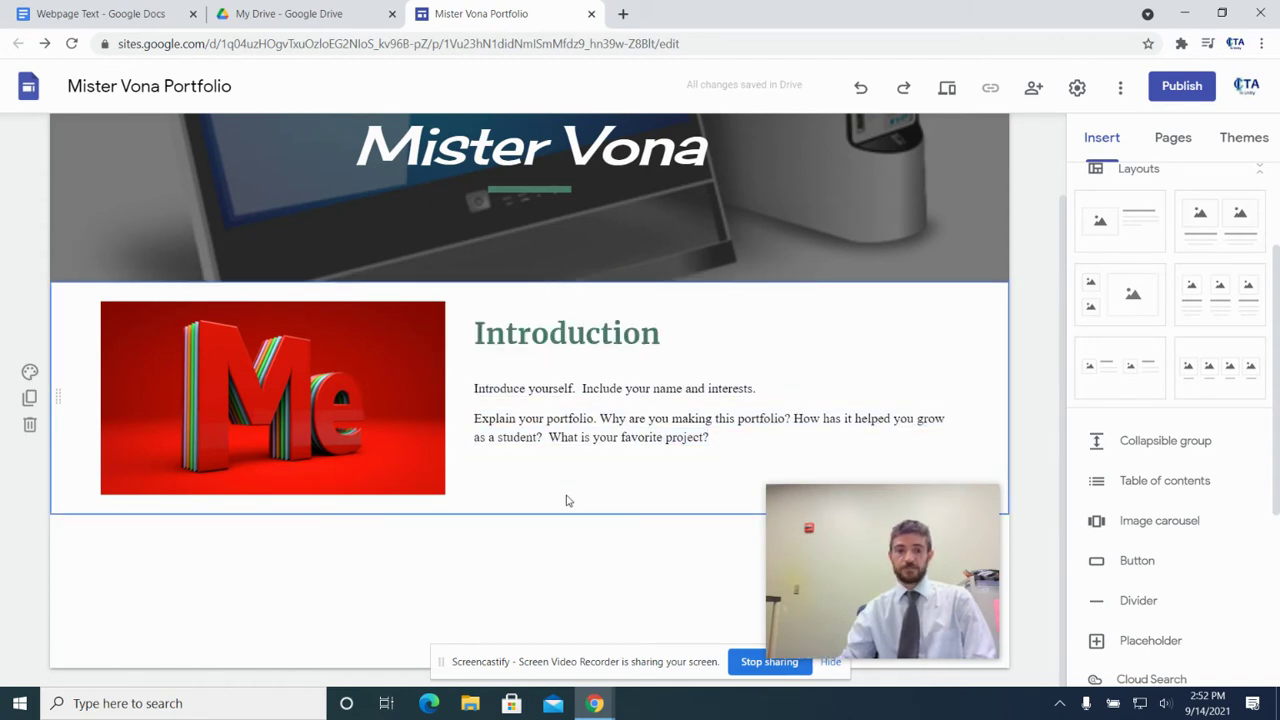
pyautogui.scroll(1, 567, 500)
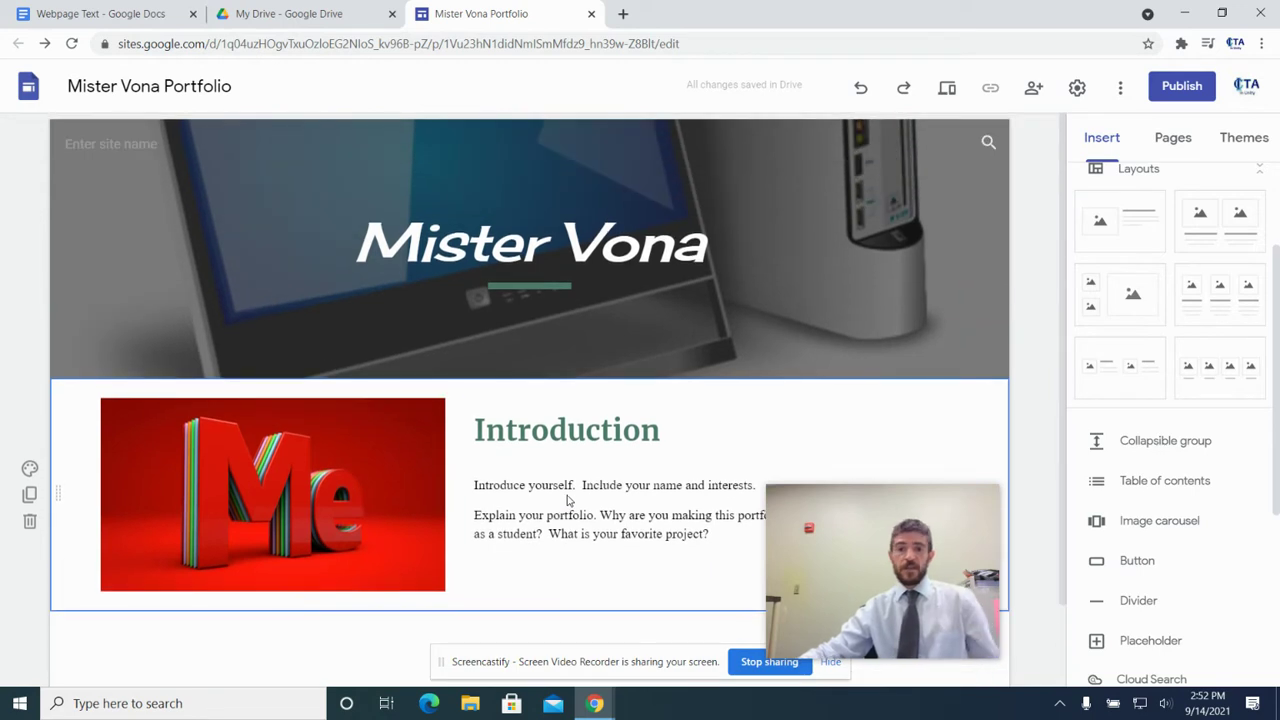
pyautogui.scroll(-1, 567, 497)
pyautogui.scroll(1, 563, 503)
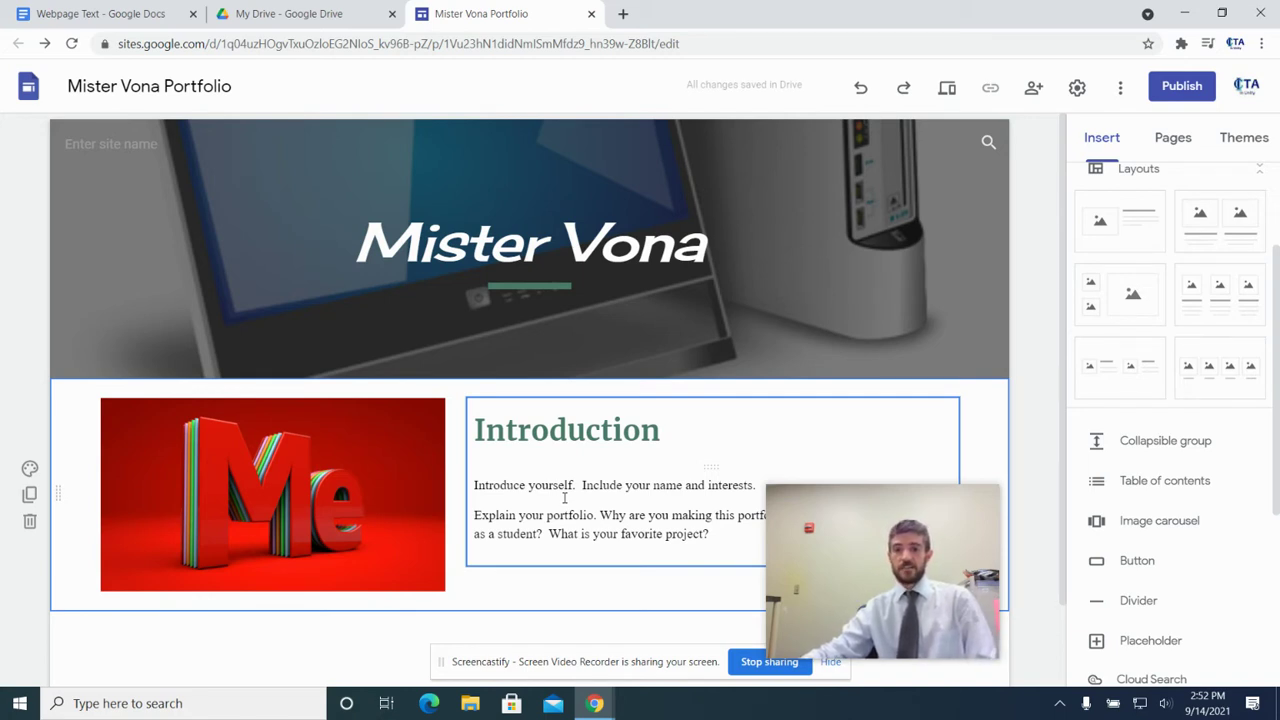
# Add a new page named Artifacts to the site
pyautogui.click(1173, 140)
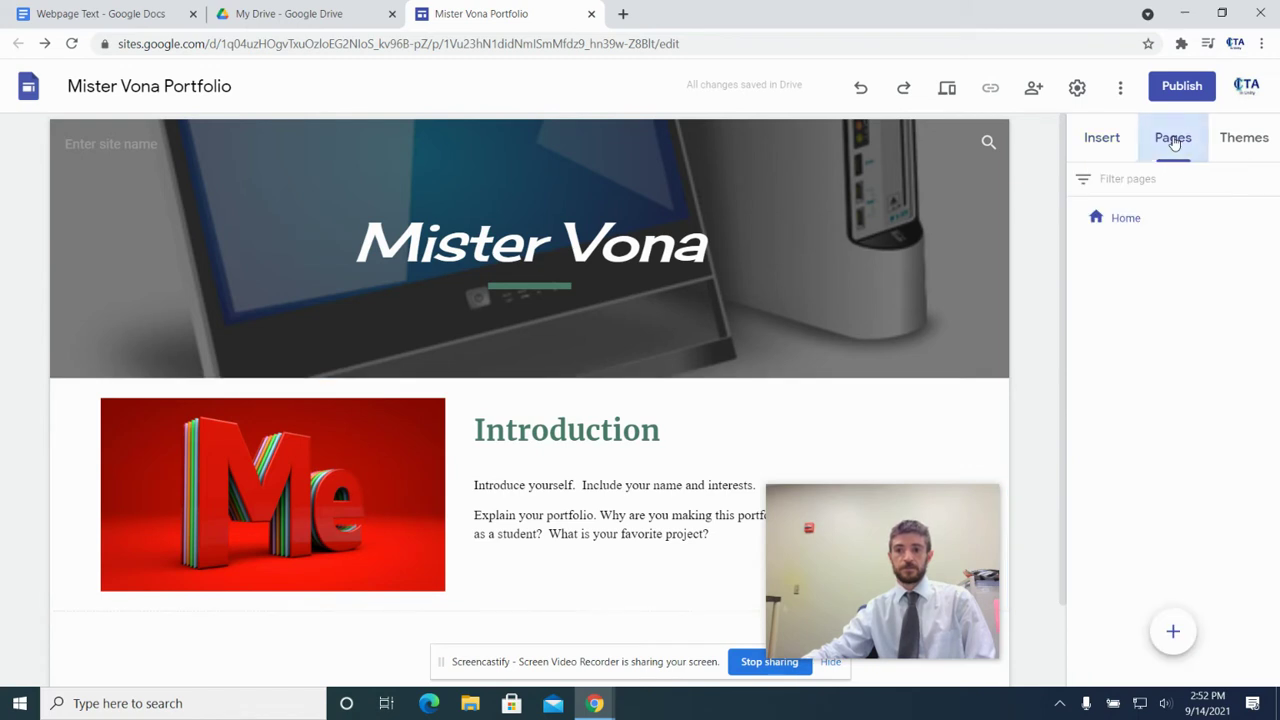
pyautogui.moveTo(1176, 640)
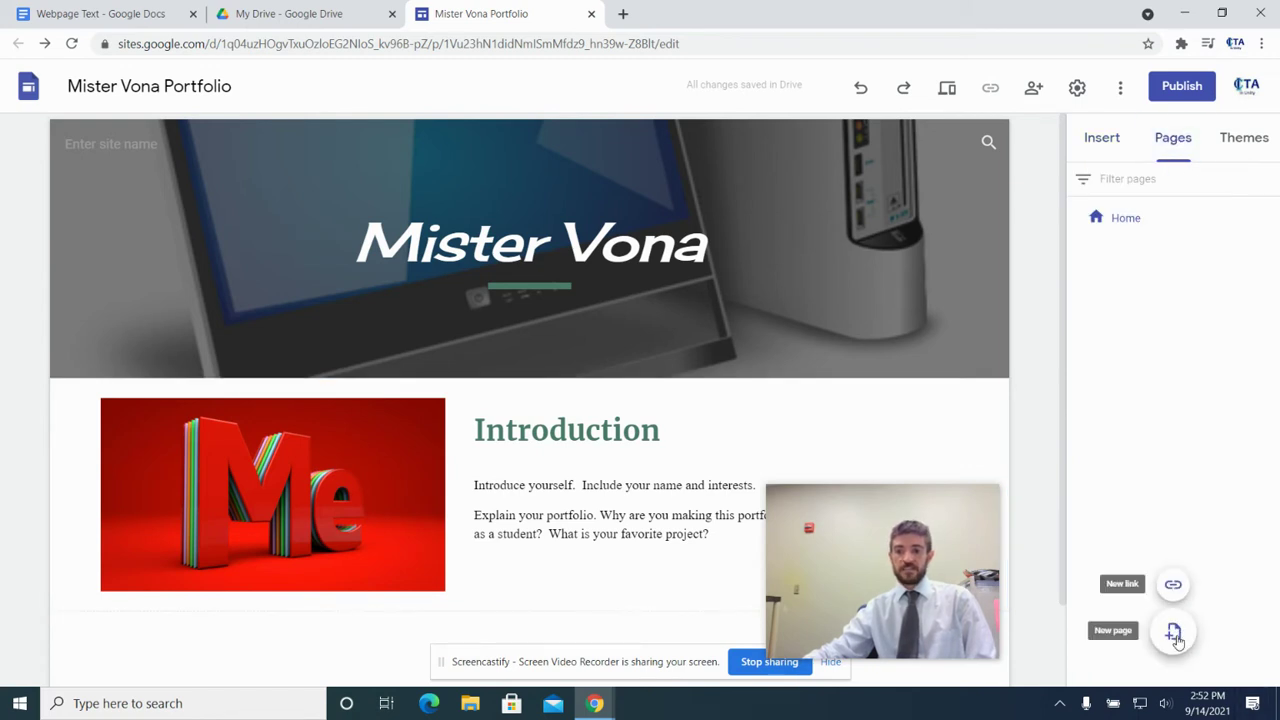
pyautogui.click(1174, 633)
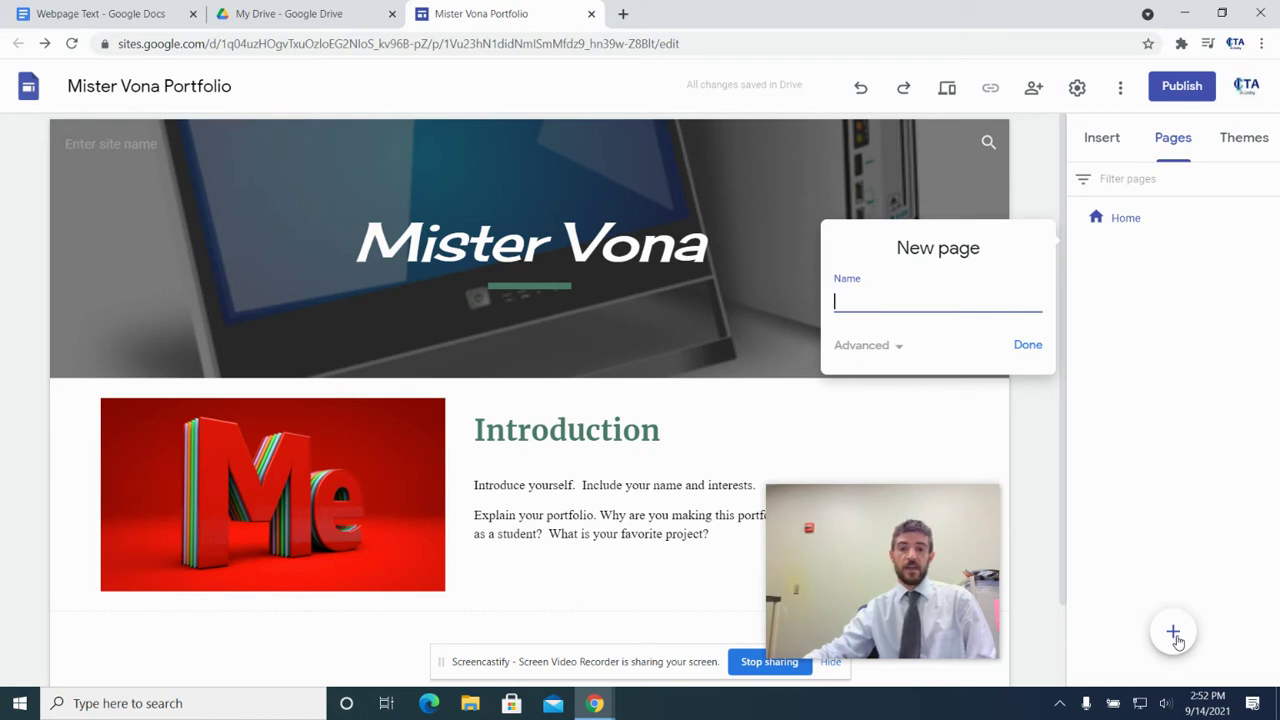
pyautogui.write('Artifacts')
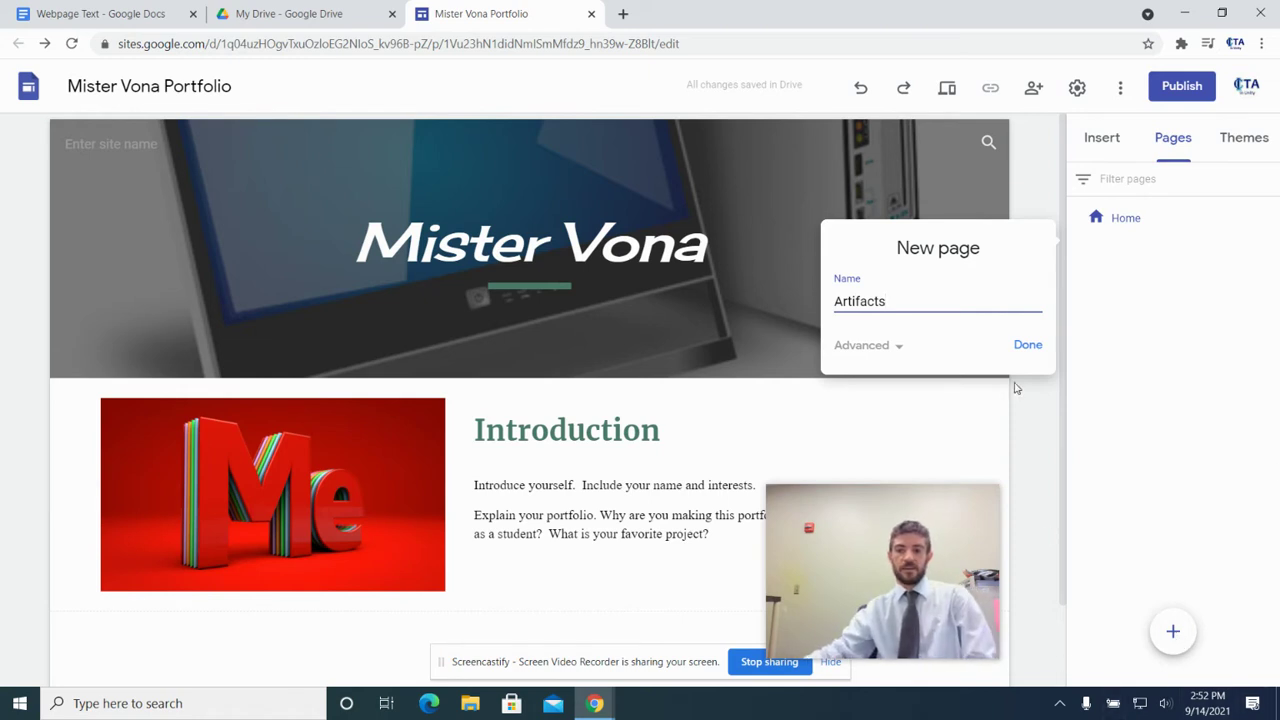
pyautogui.click(1022, 346)
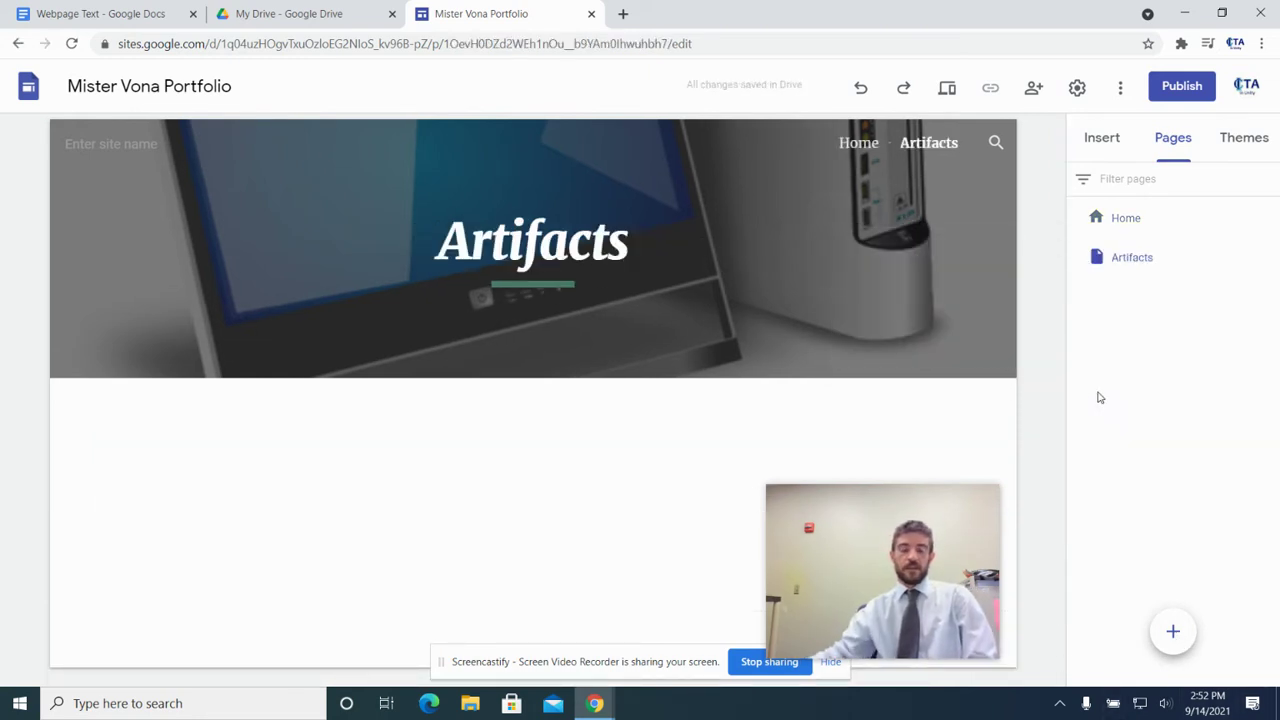
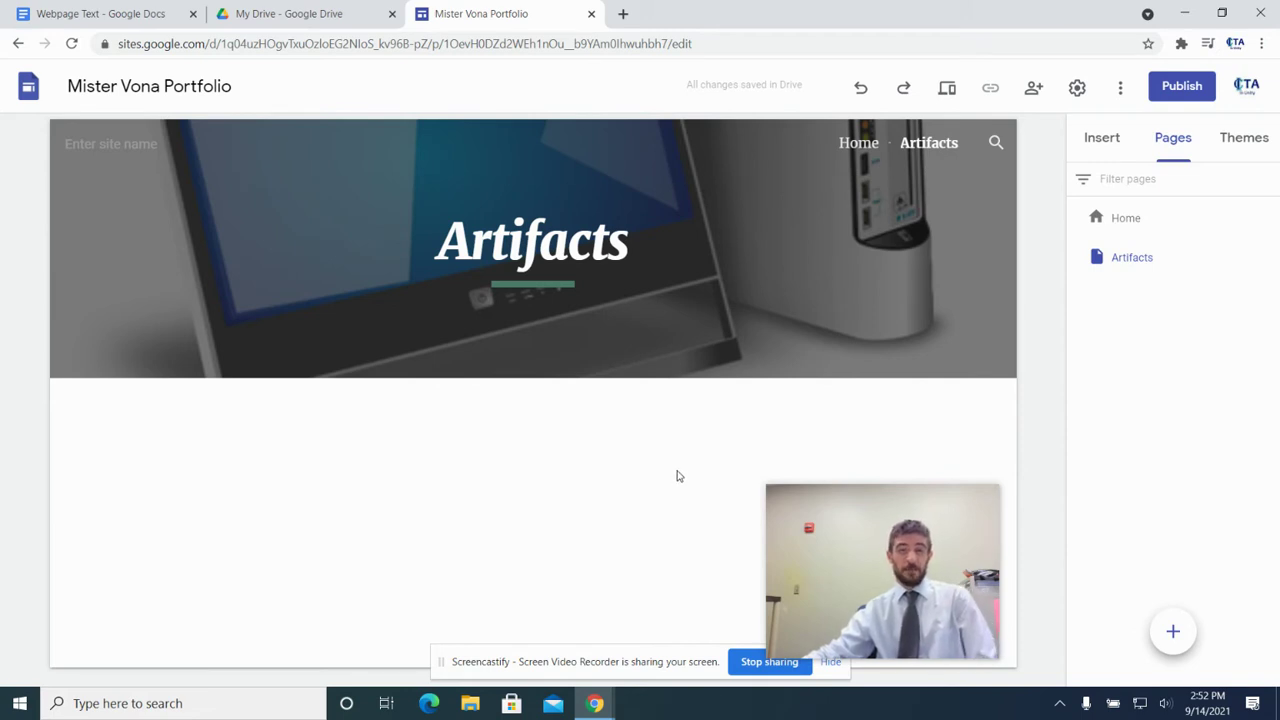
# Insert an empty text box below the header of the Artifacts page
pyautogui.click(1117, 145)
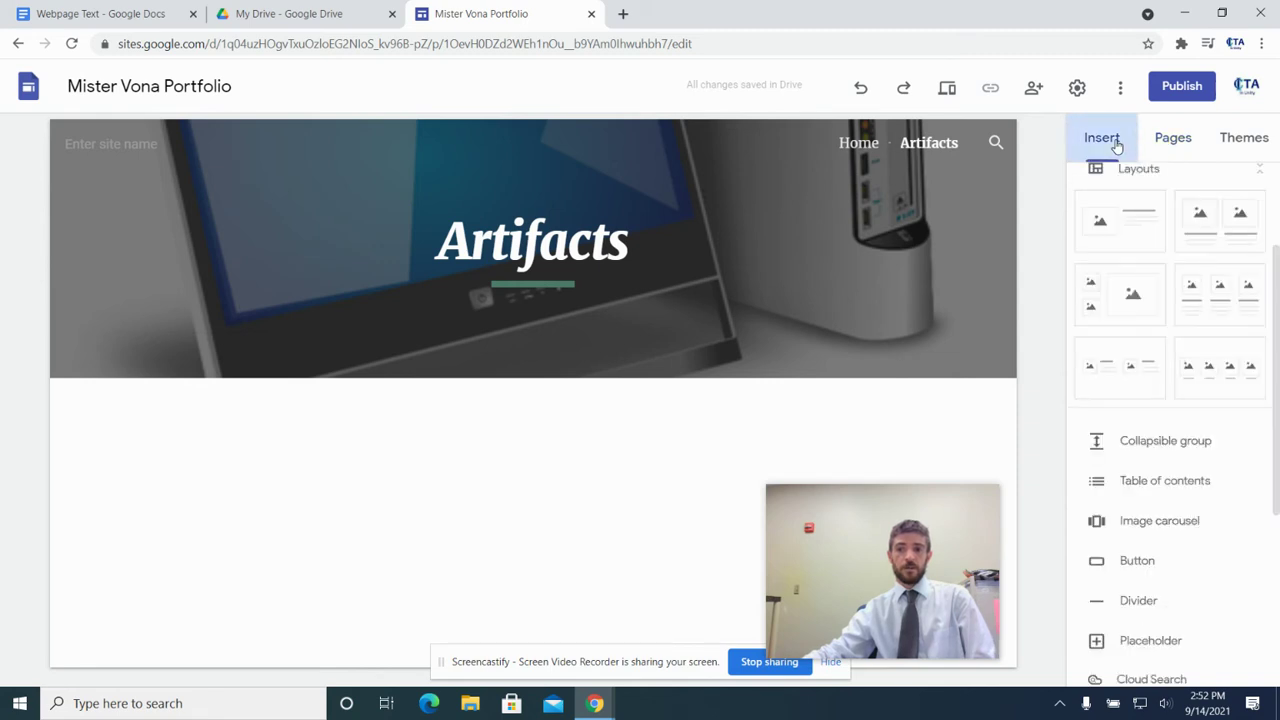
pyautogui.scroll(2, 1150, 195)
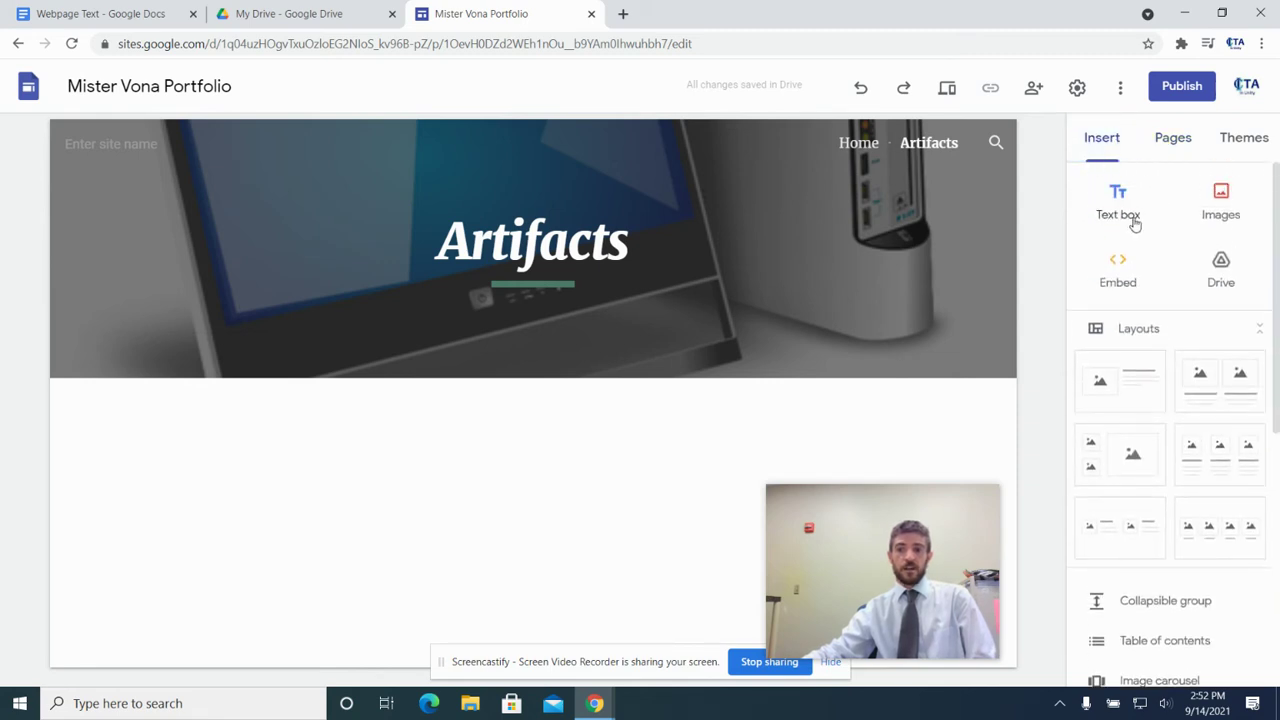
pyautogui.click(1121, 207)
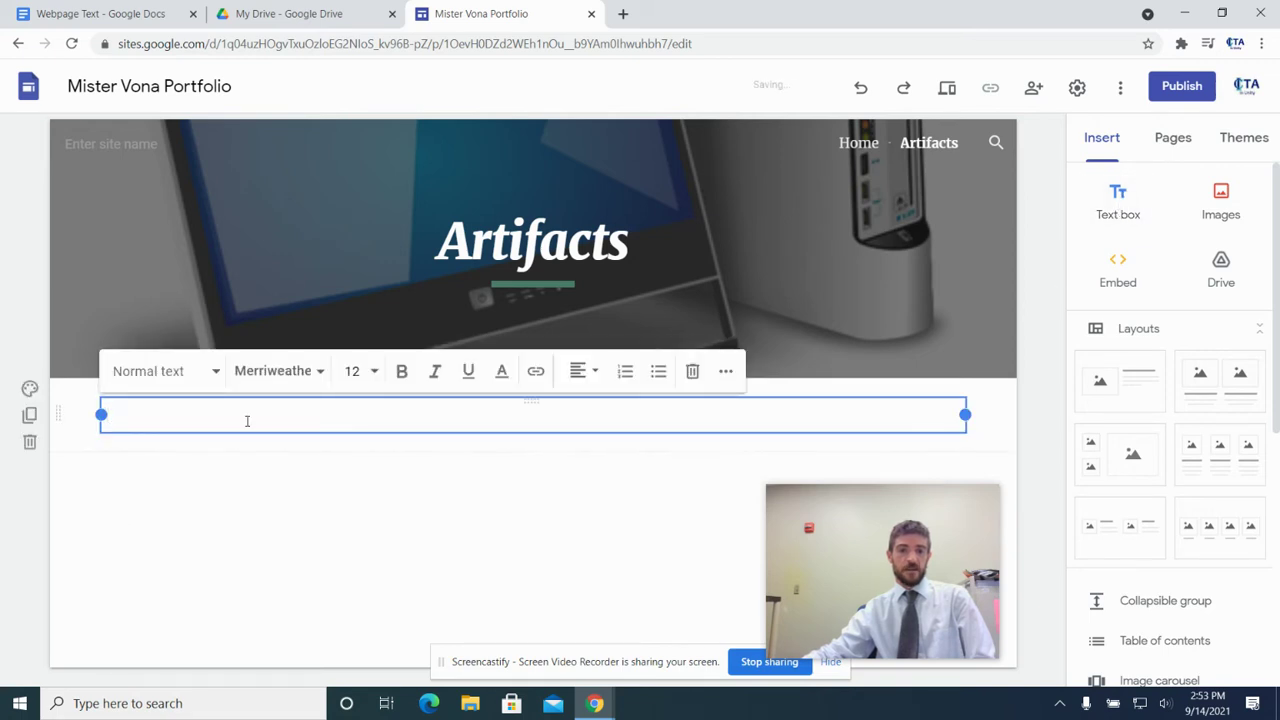
# Switch to the Webpage Text Google Docs document and copy the Technology Standards section, from its heading through standard 6, Communication & Collaboration
pyautogui.click(88, 12)
pyautogui.scroll(-1, 433, 428)
pyautogui.click(506, 338)
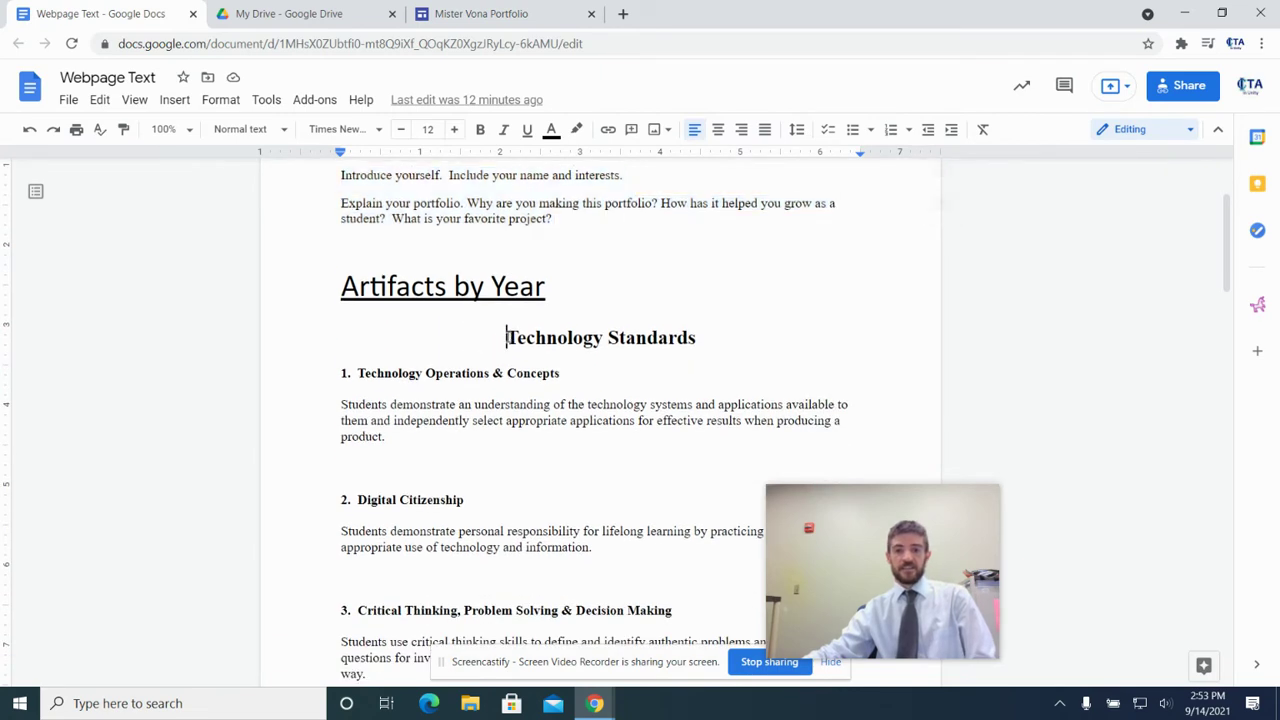
pyautogui.moveTo(506, 338); pyautogui.dragTo(864, 307)
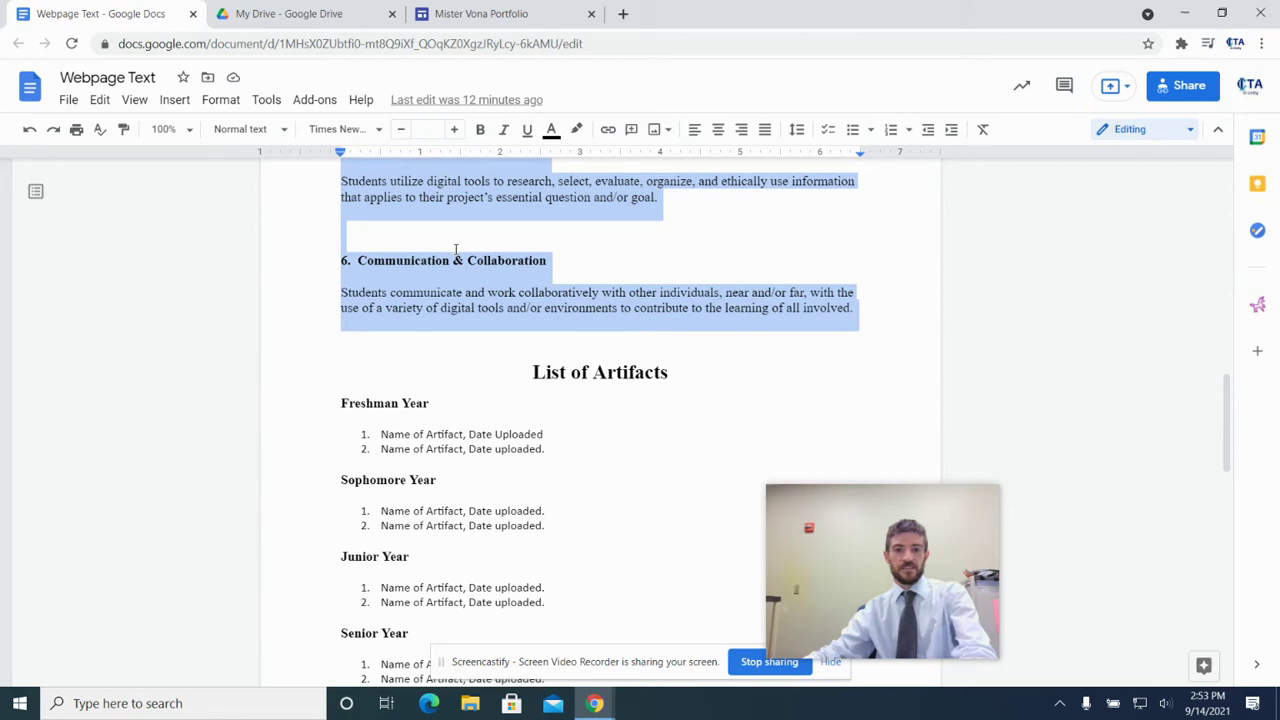
pyautogui.scroll(3, 455, 249)
pyautogui.rightClick(465, 338)
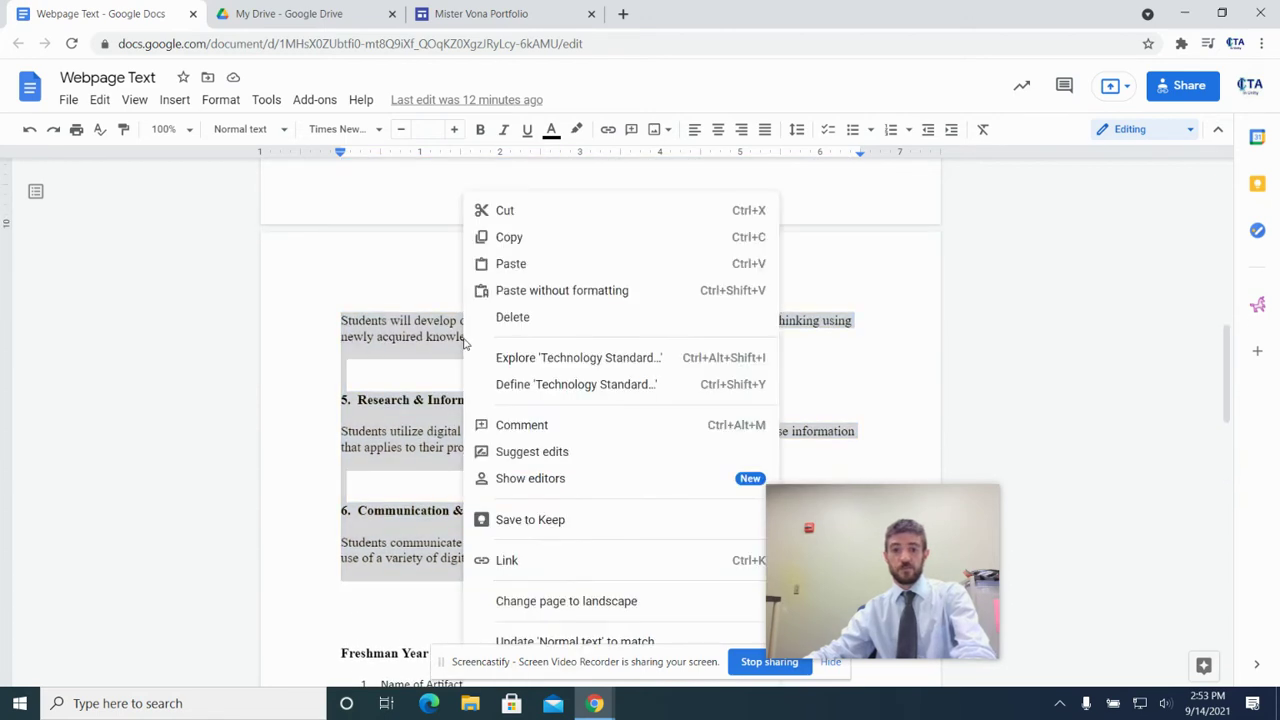
pyautogui.click(513, 248)
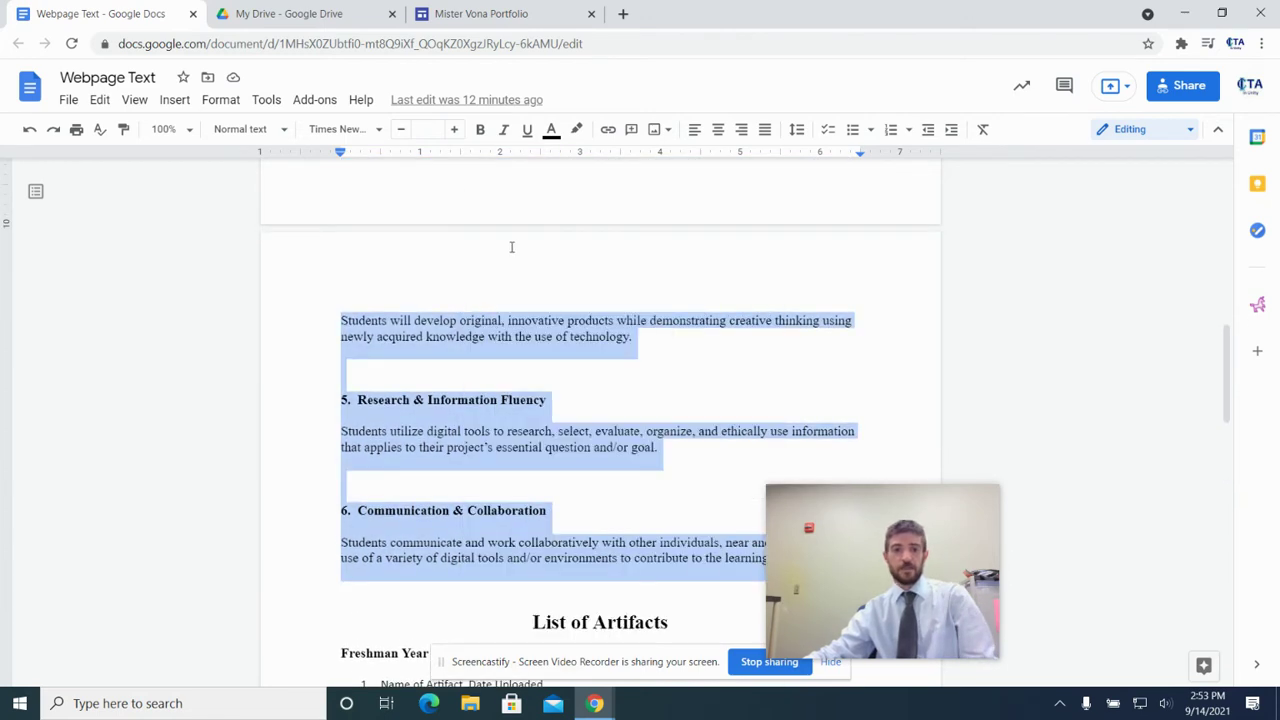
# Switch back to Google Sites, paste the copied standards into the Artifacts page's text box, and remove the extra blank lines at the end
pyautogui.click(486, 12)
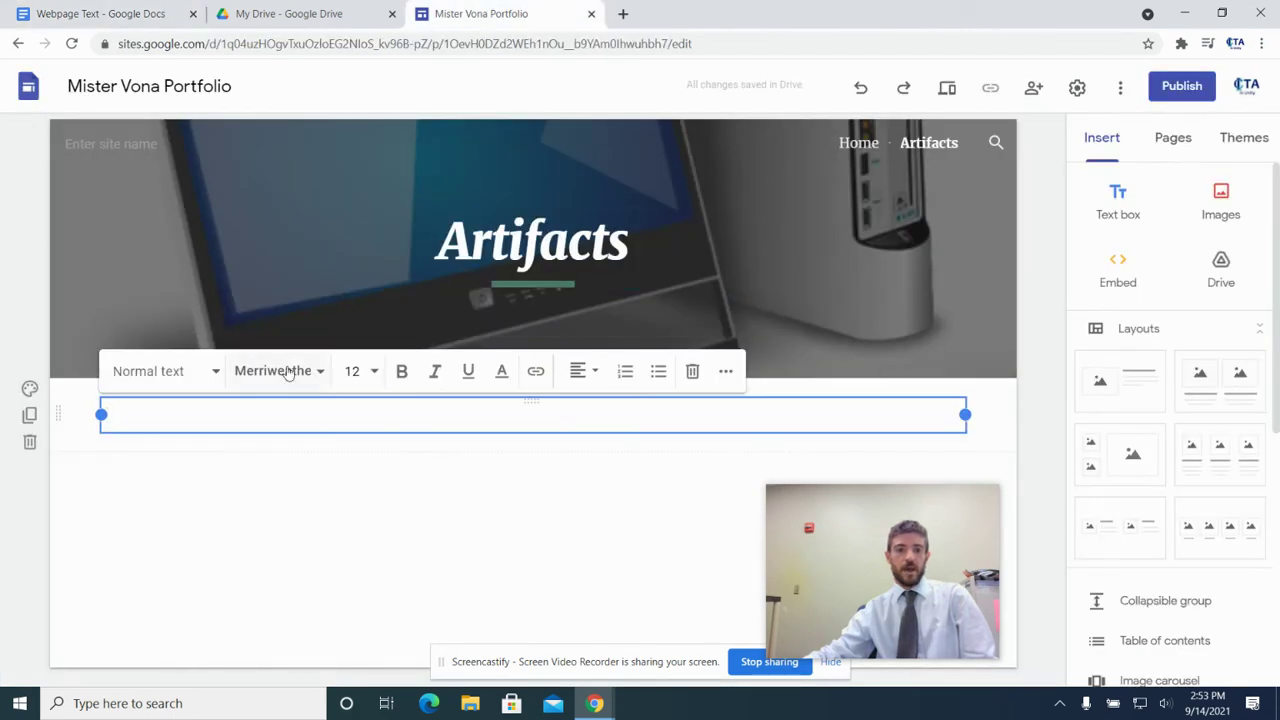
pyautogui.rightClick(171, 418)
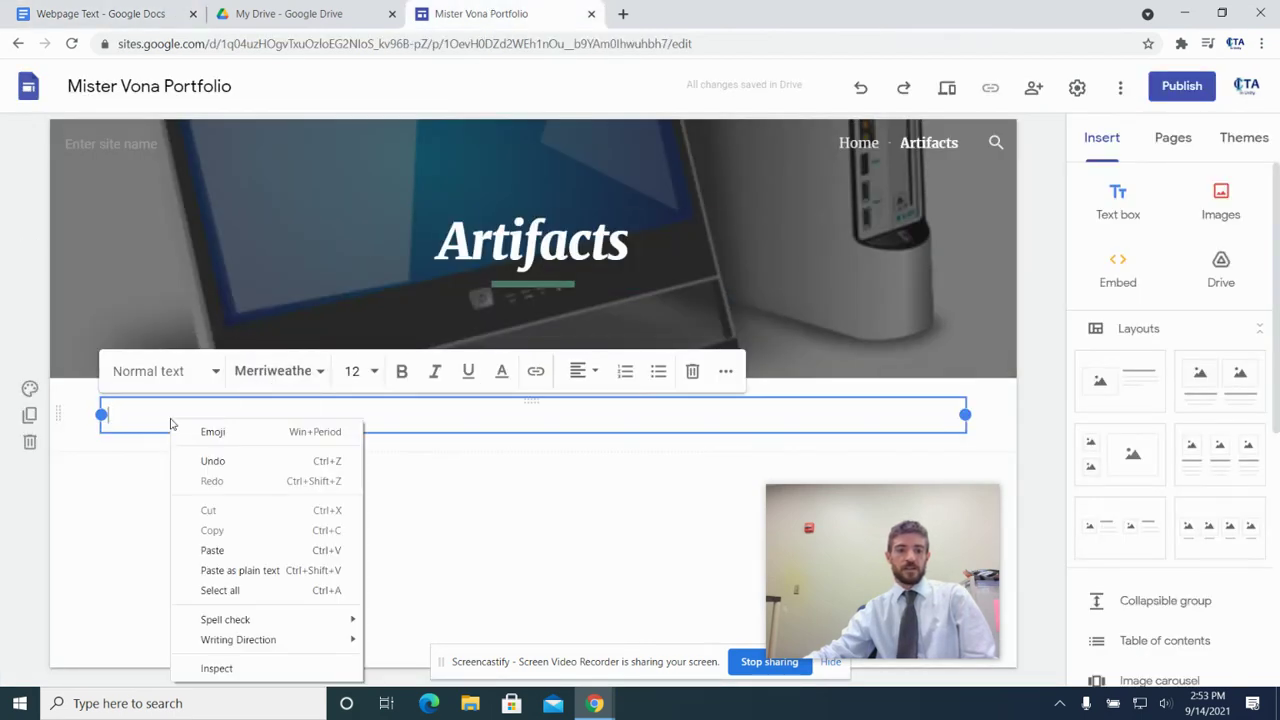
pyautogui.click(246, 555)
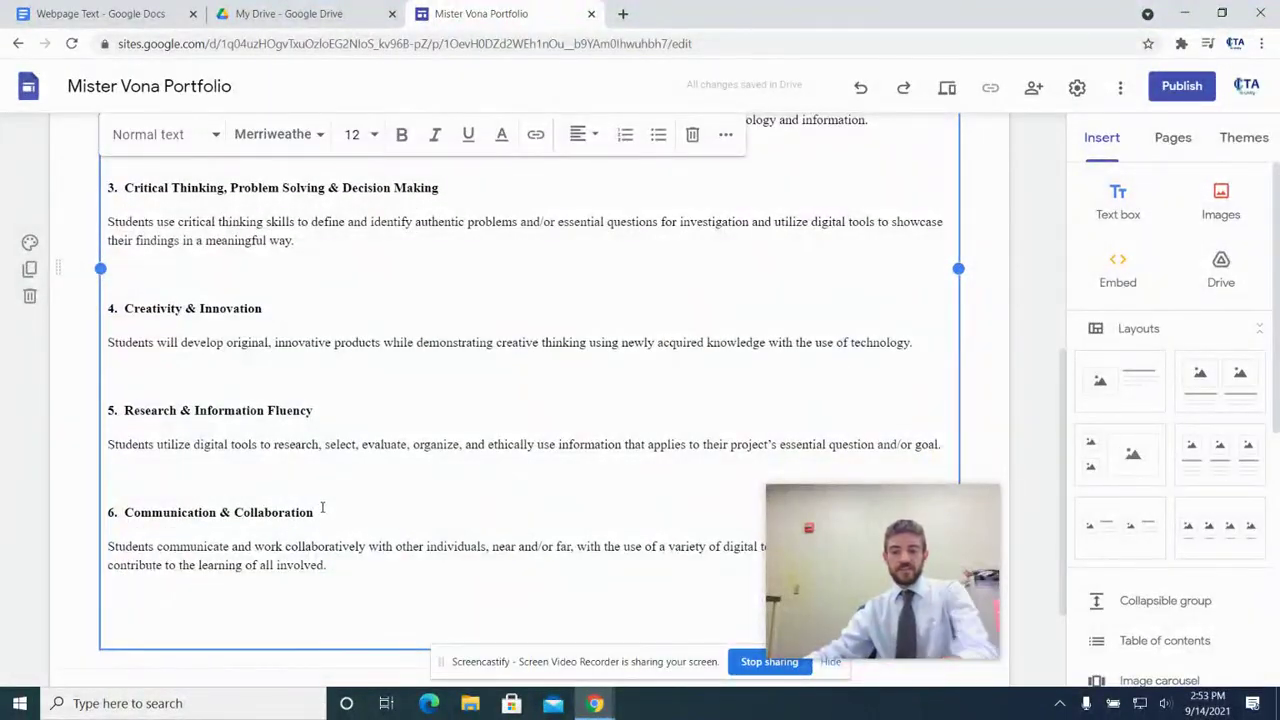
pyautogui.press('BackSpace')
pyautogui.press('BackSpace')
# Review the pasted Technology Standards on the Artifacts page, from Technology Operations & Concepts through Communication & Collaboration
pyautogui.scroll(4, 326, 492)
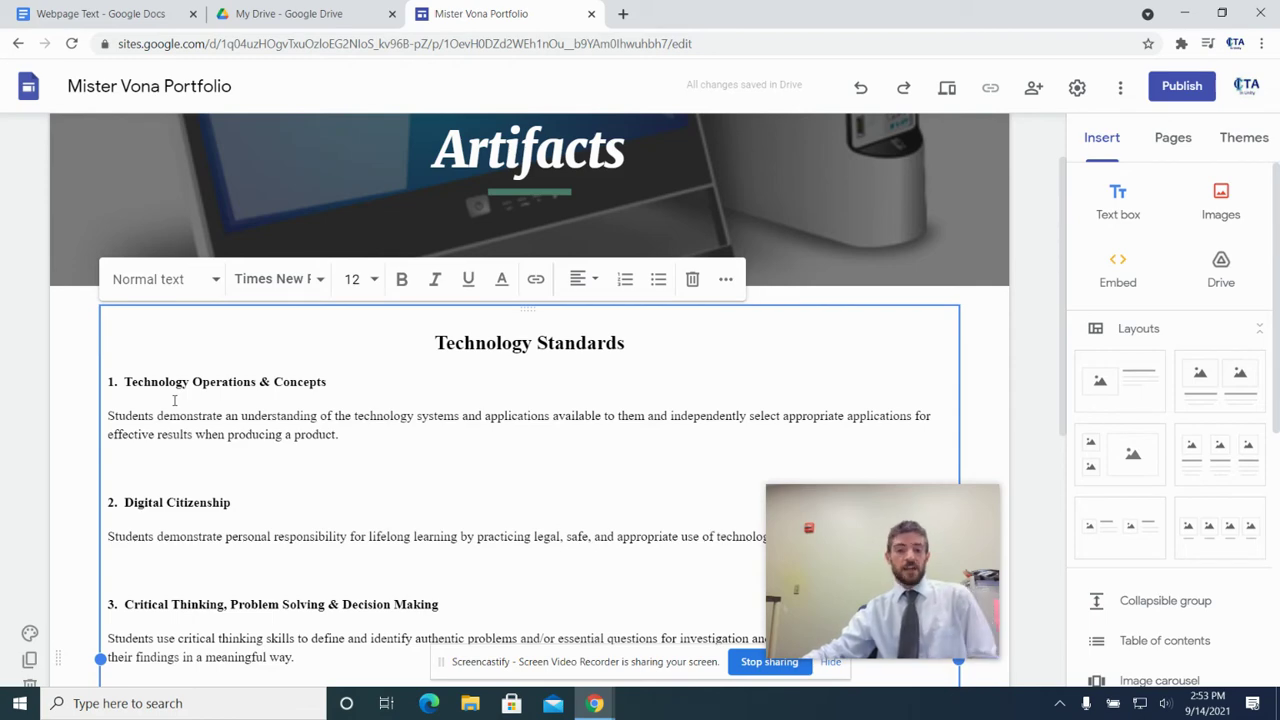
pyautogui.scroll(-5, 180, 400)
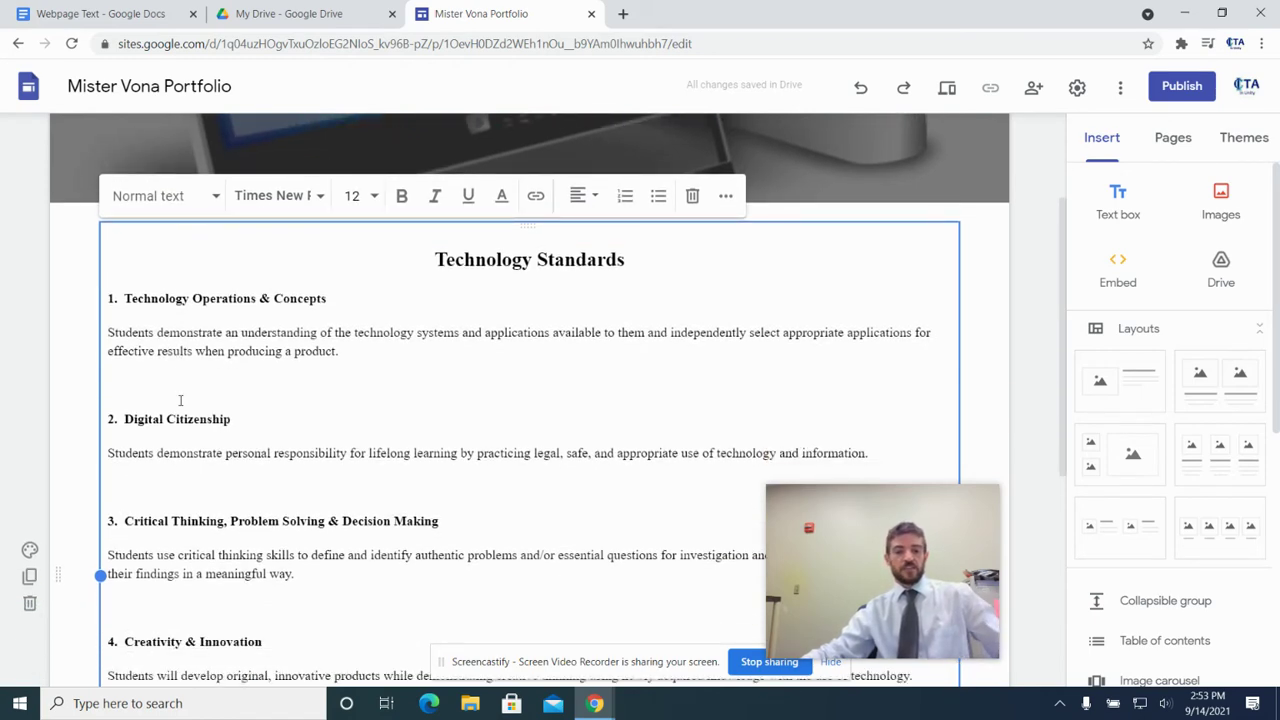
pyautogui.scroll(-5, 185, 400)
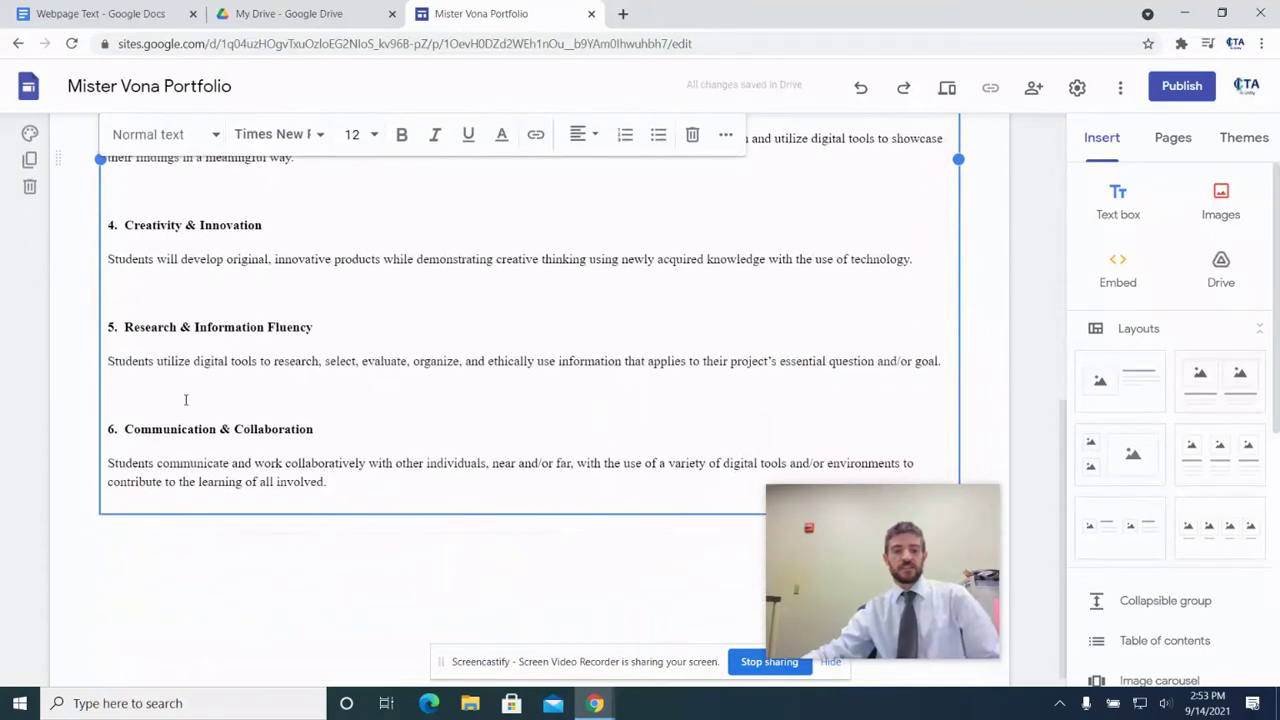
pyautogui.scroll(8, 185, 400)
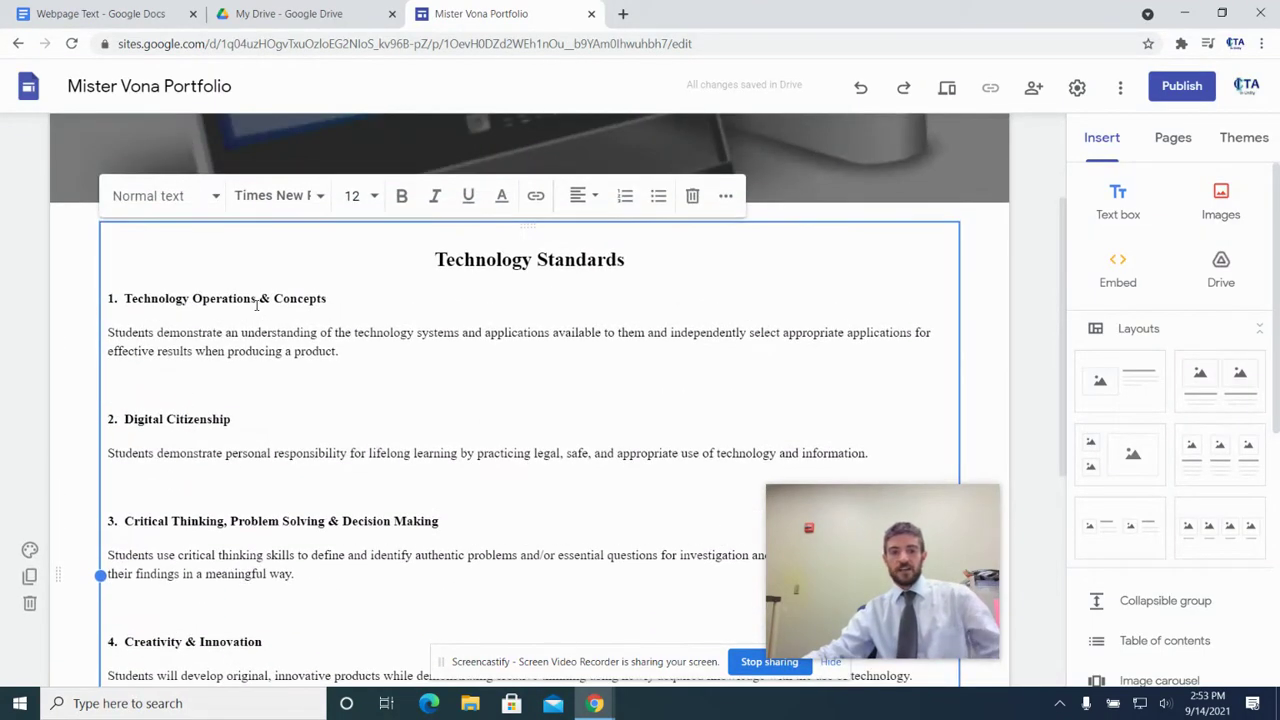
pyautogui.scroll(-3, 256, 305)
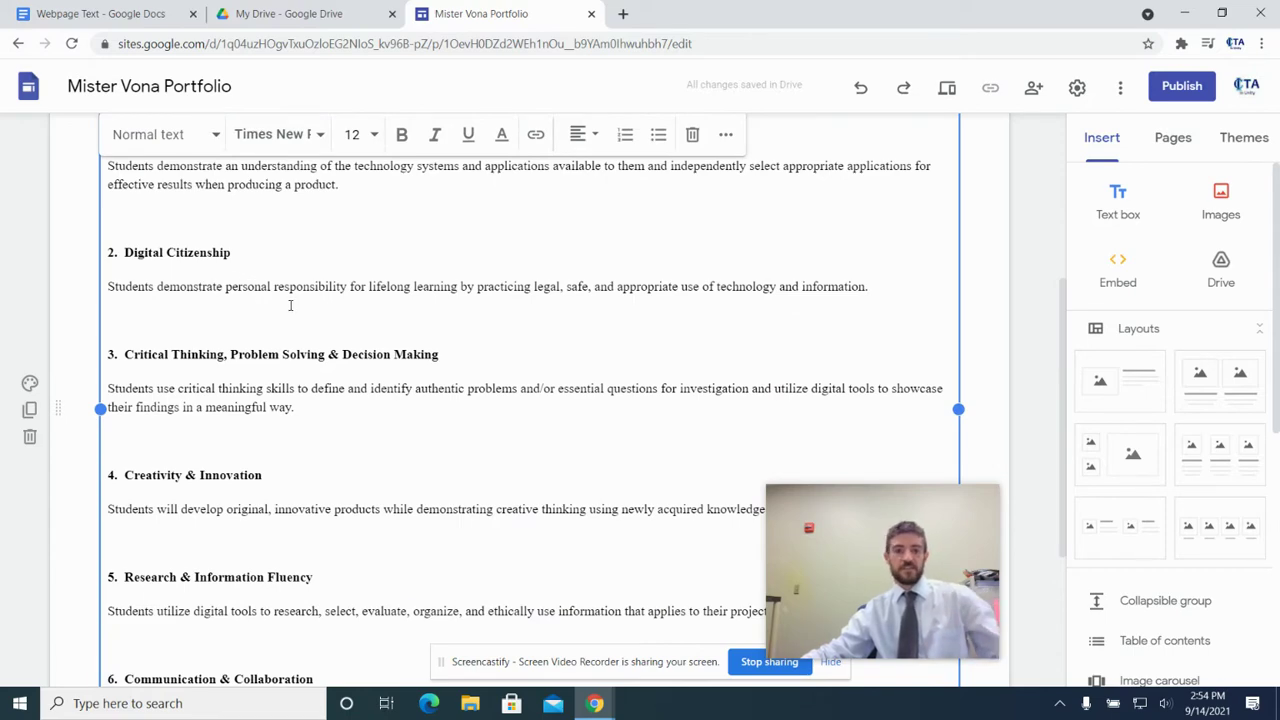
pyautogui.scroll(-2, 290, 305)
pyautogui.scroll(-2, 290, 313)
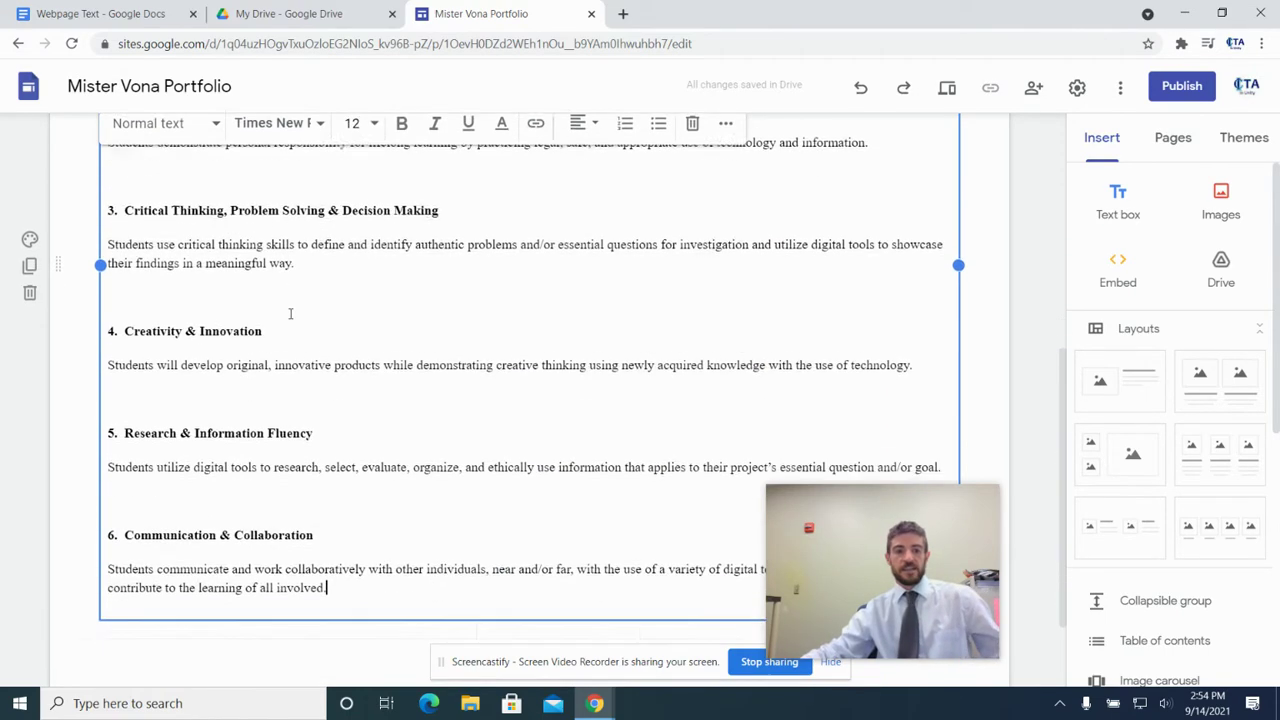
pyautogui.scroll(-2, 290, 316)
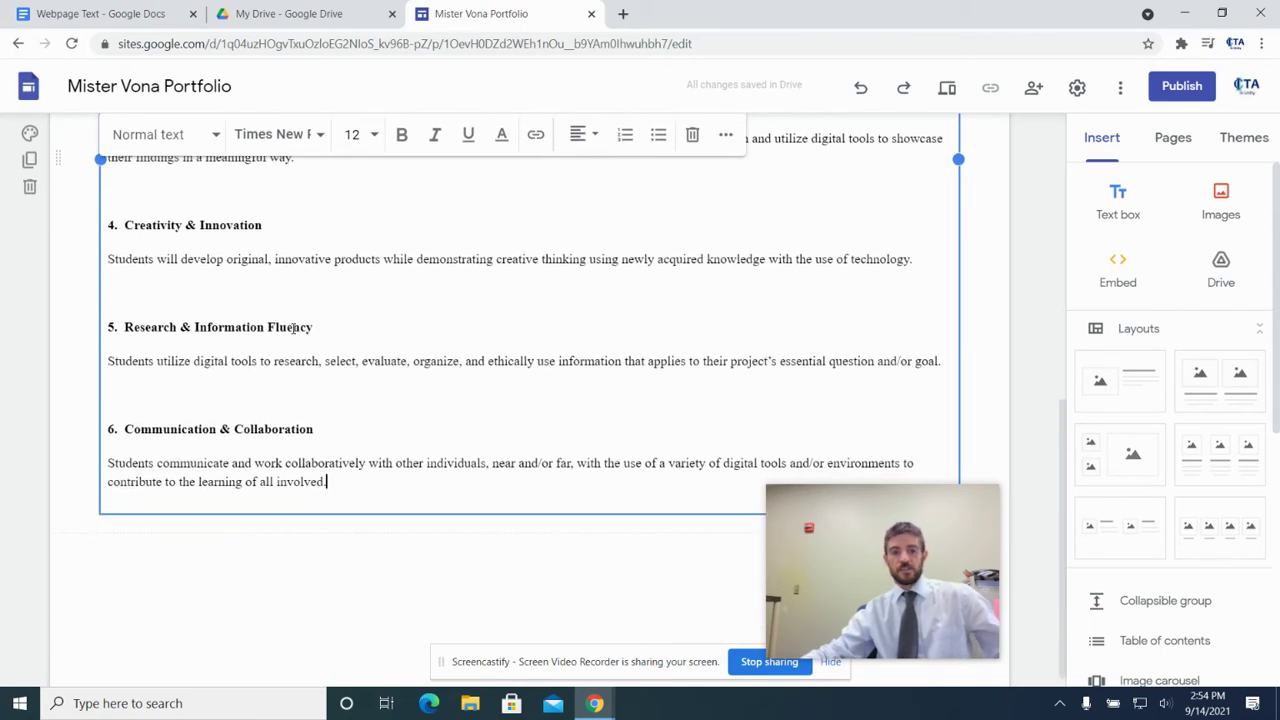
pyautogui.scroll(-1, 293, 330)
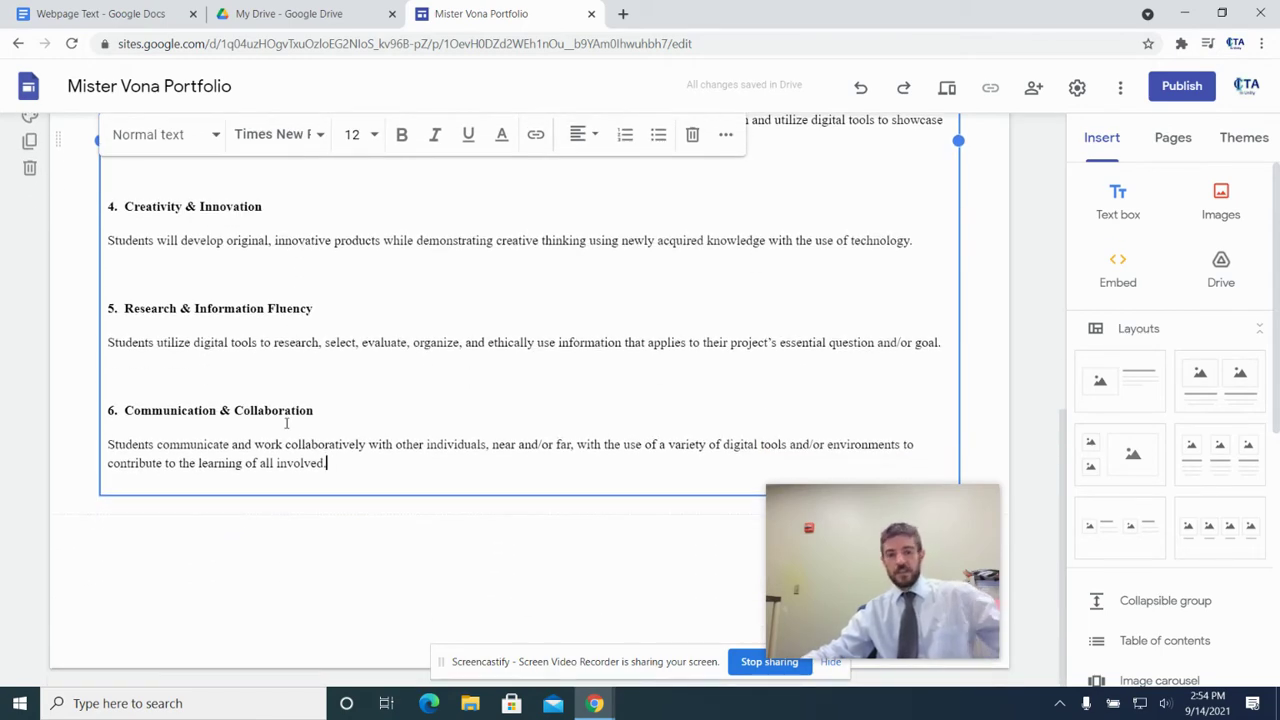
pyautogui.scroll(5, 286, 423)
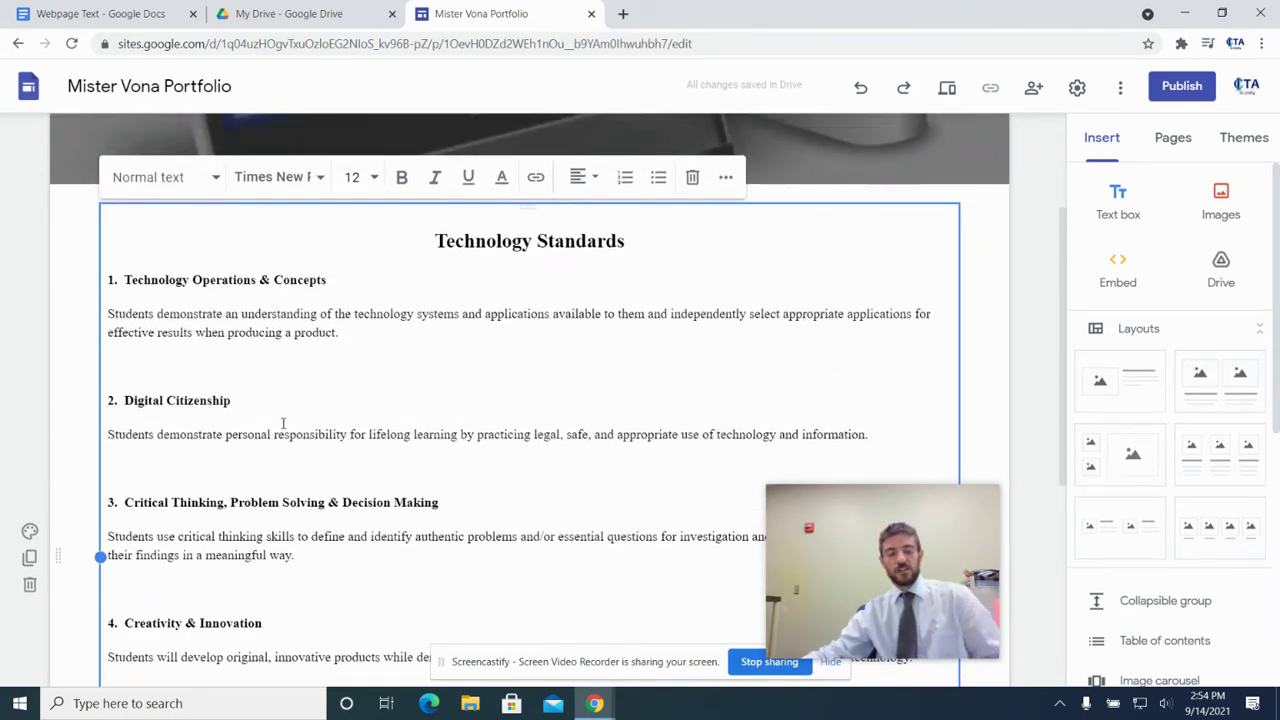
pyautogui.scroll(-3, 283, 423)
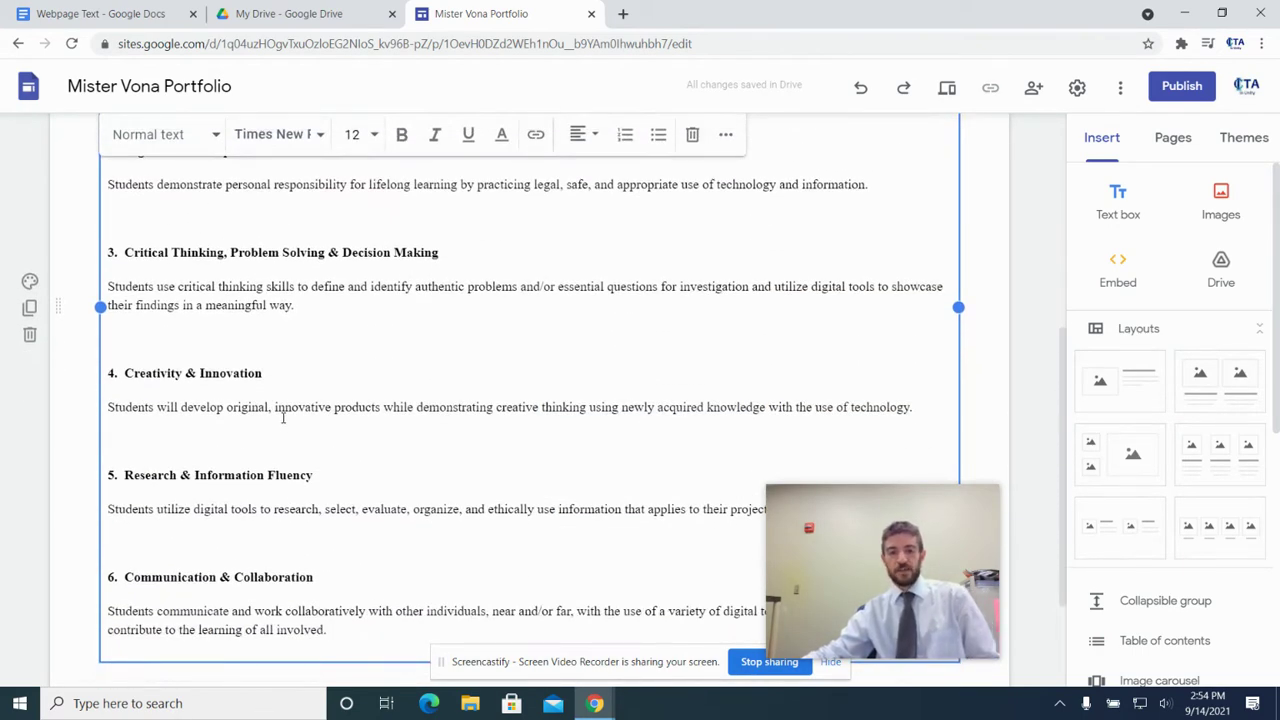
pyautogui.scroll(1, 283, 418)
pyautogui.scroll(-2, 283, 418)
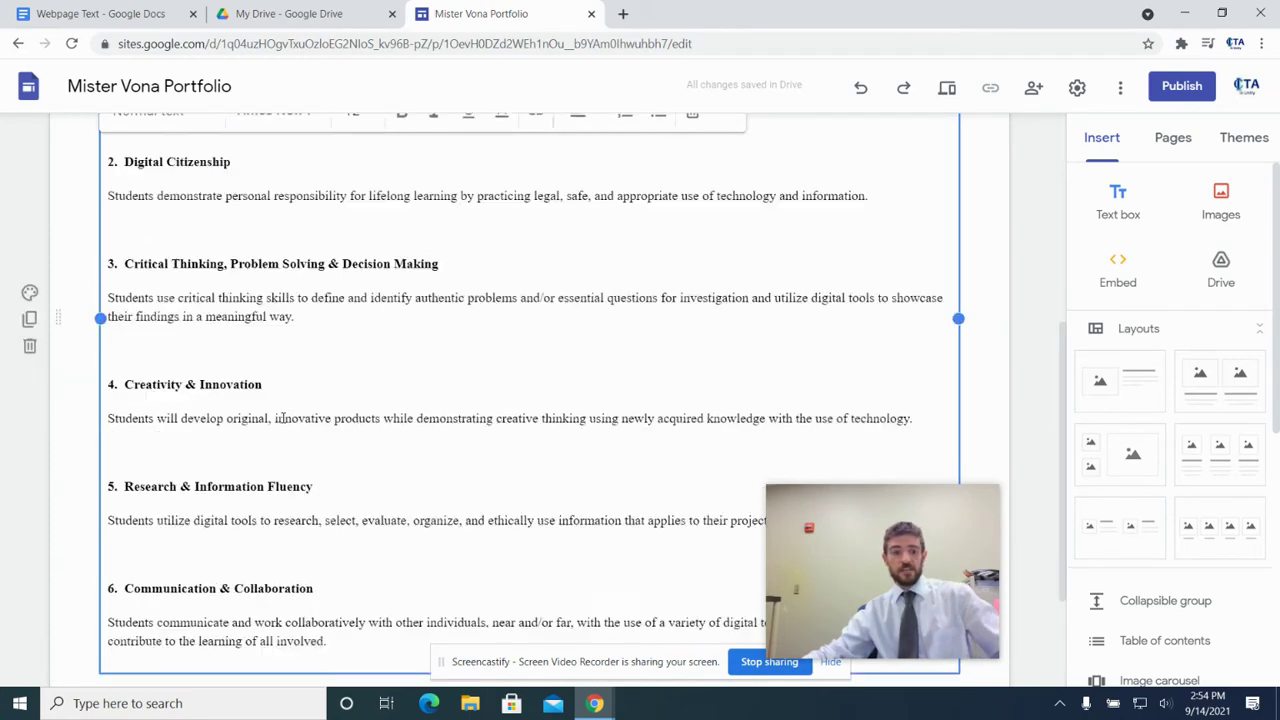
pyautogui.scroll(2, 283, 418)
pyautogui.scroll(2, 283, 418)
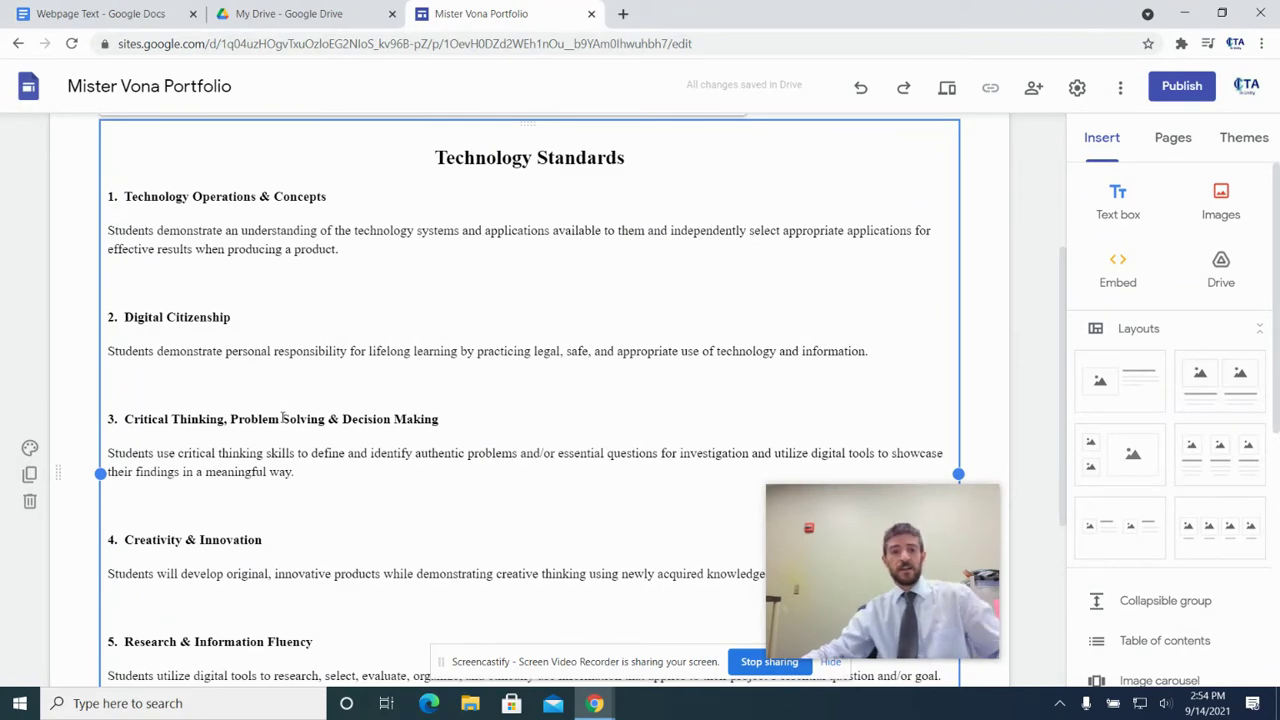
pyautogui.click(219, 241)
pyautogui.hotkey('ctrl', 'End')
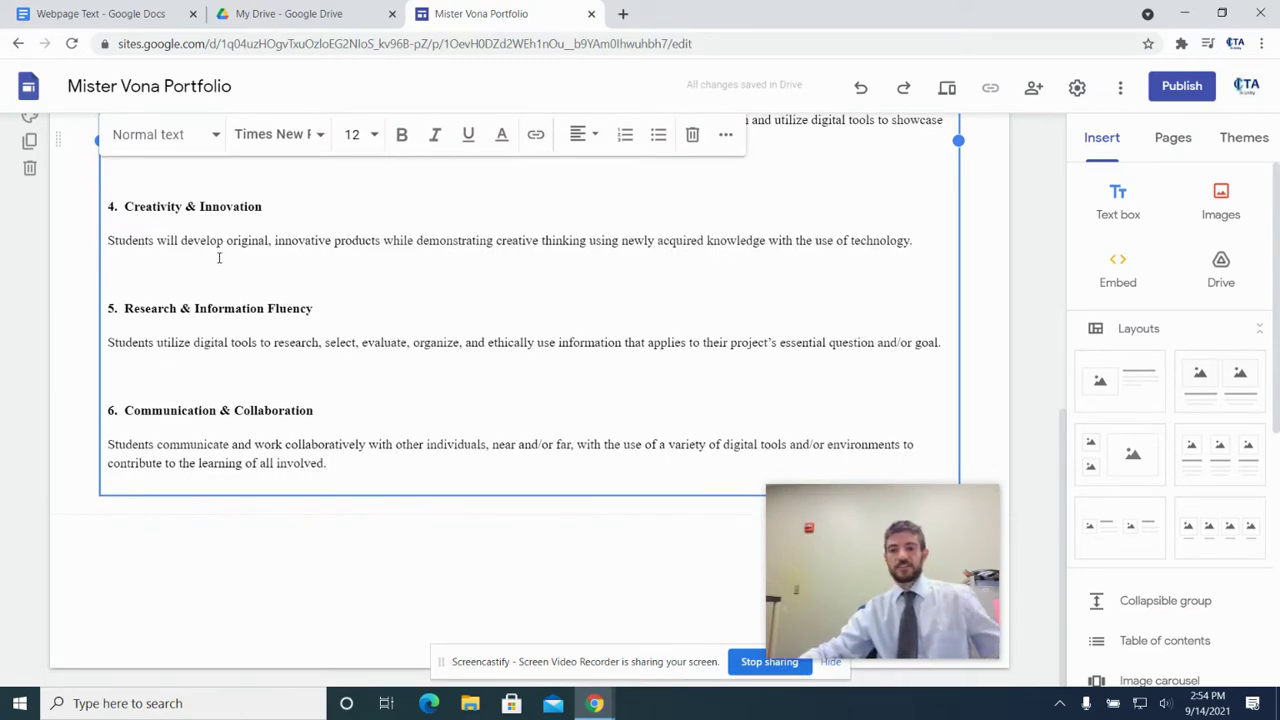
pyautogui.scroll(5, 218, 267)
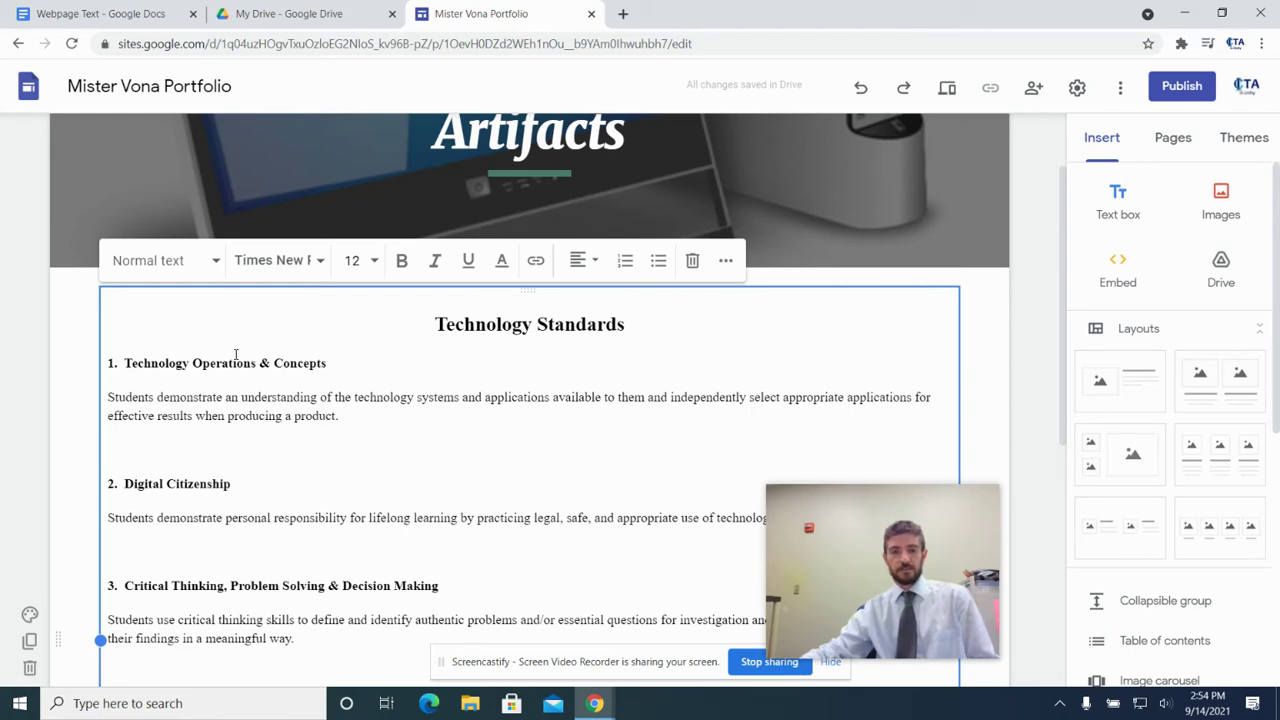
pyautogui.scroll(-5, 236, 354)
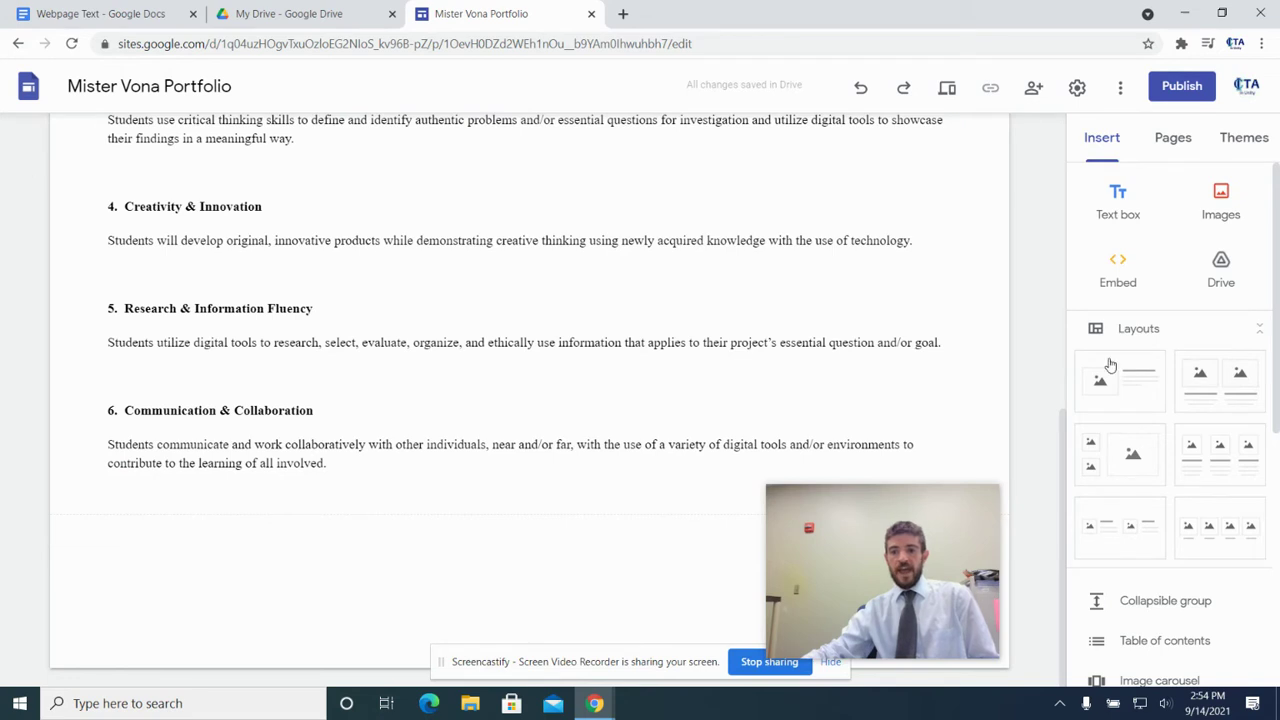
# Insert a divider below the Technology Standards text on the Artifacts page and add an empty text box beneath it
pyautogui.scroll(-2, 1124, 387)
pyautogui.scroll(-2, 1124, 387)
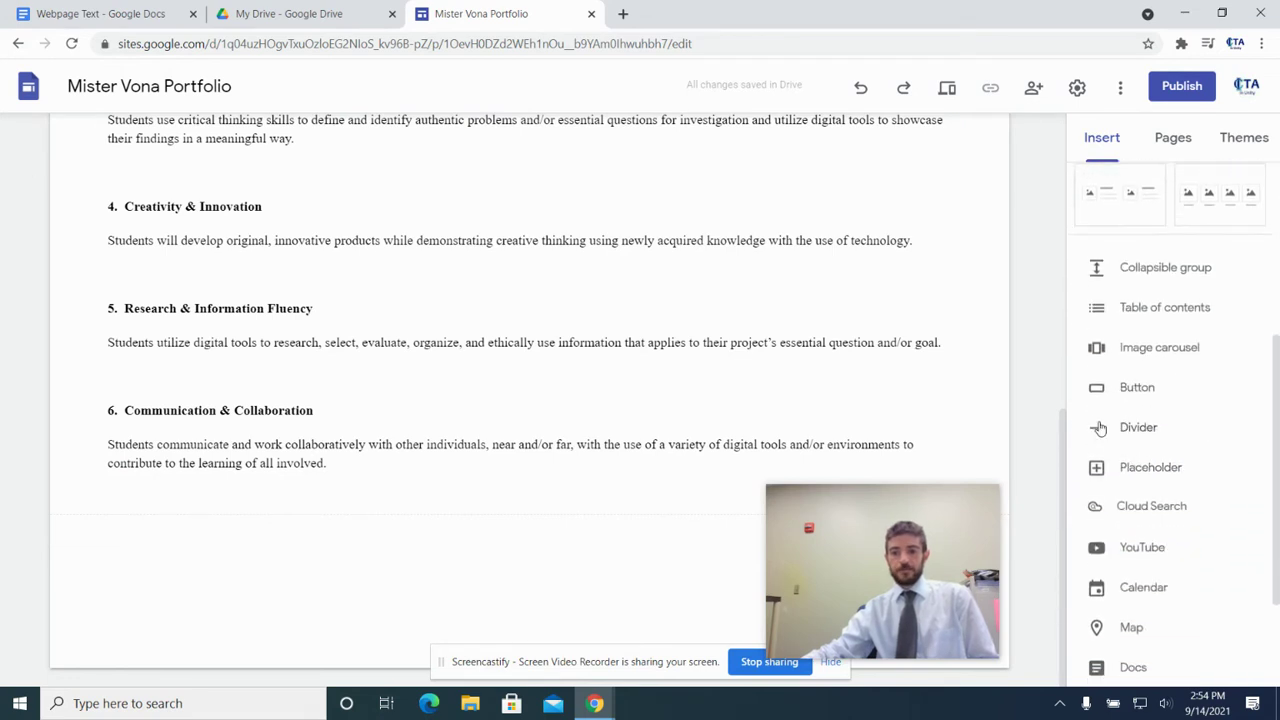
pyautogui.scroll(4, 1113, 430)
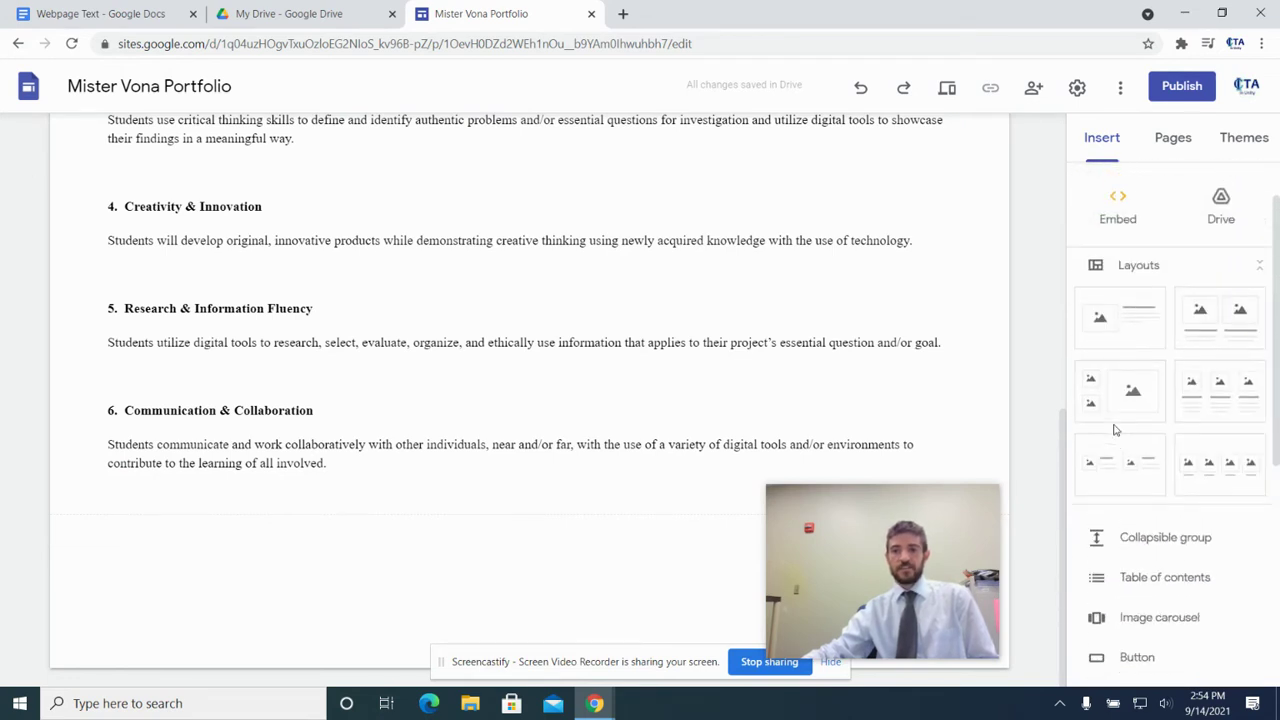
pyautogui.scroll(-5, 1120, 380)
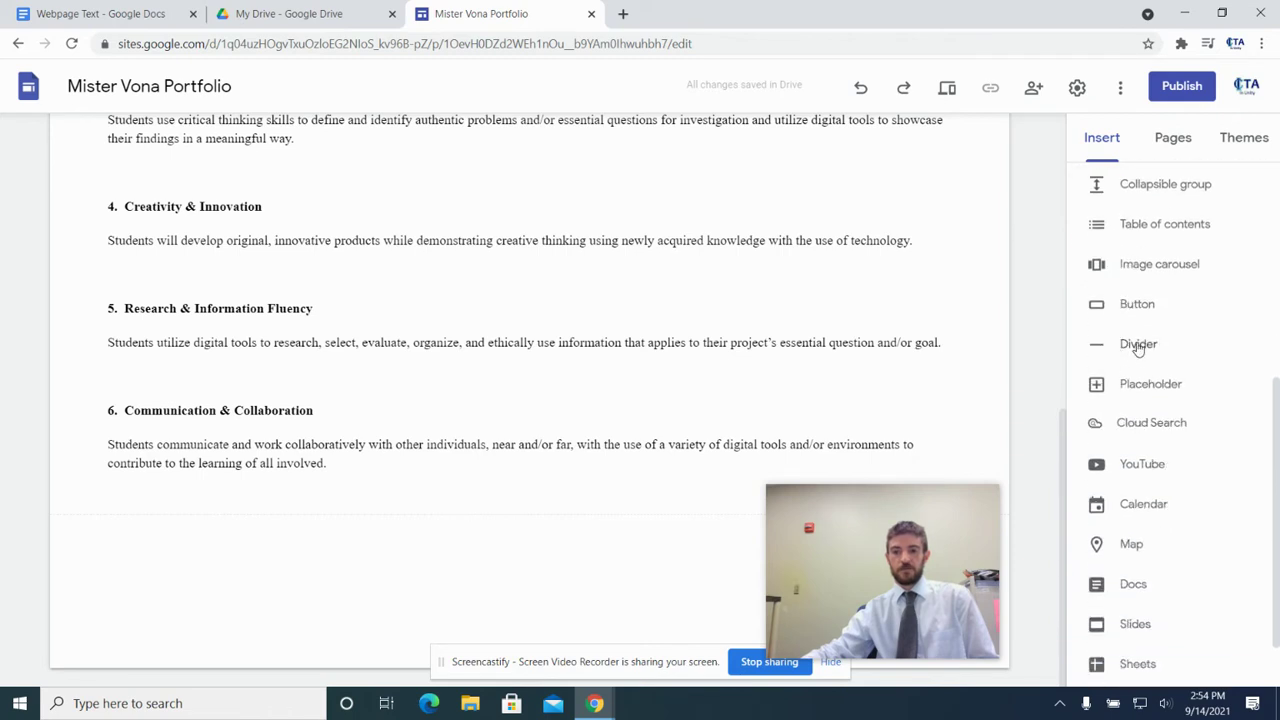
pyautogui.click(1138, 344)
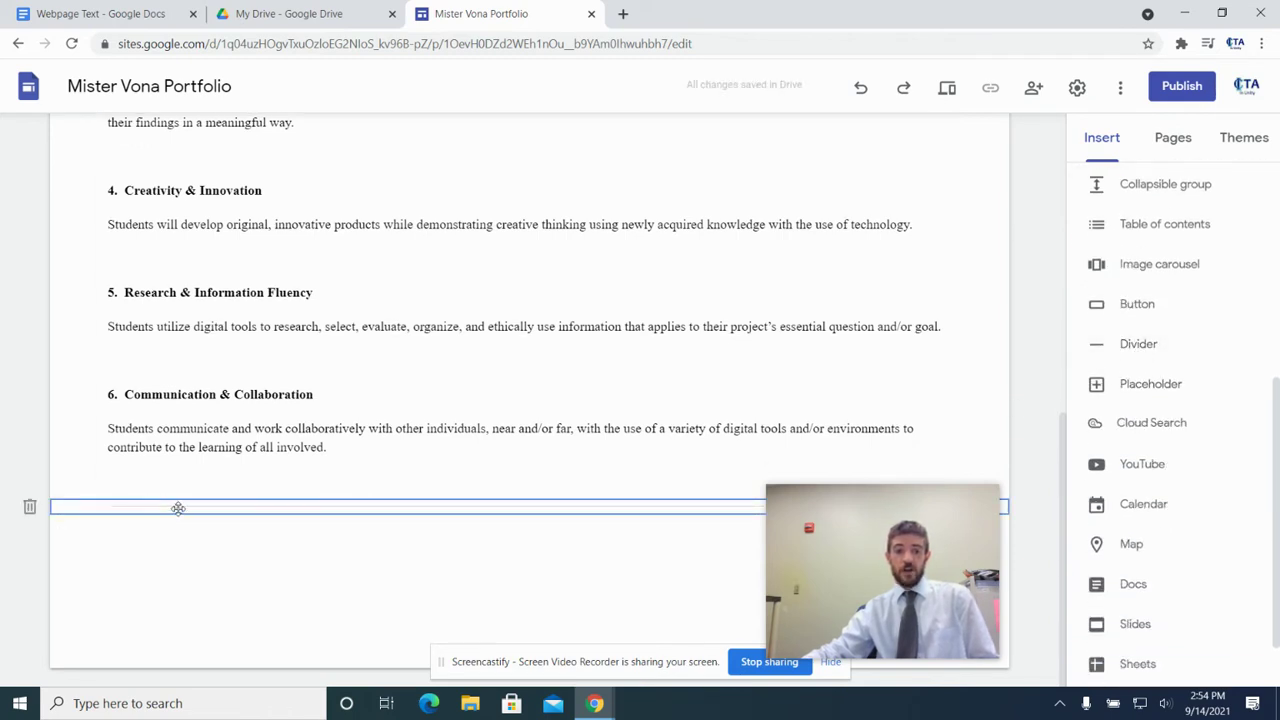
pyautogui.scroll(4, 224, 490)
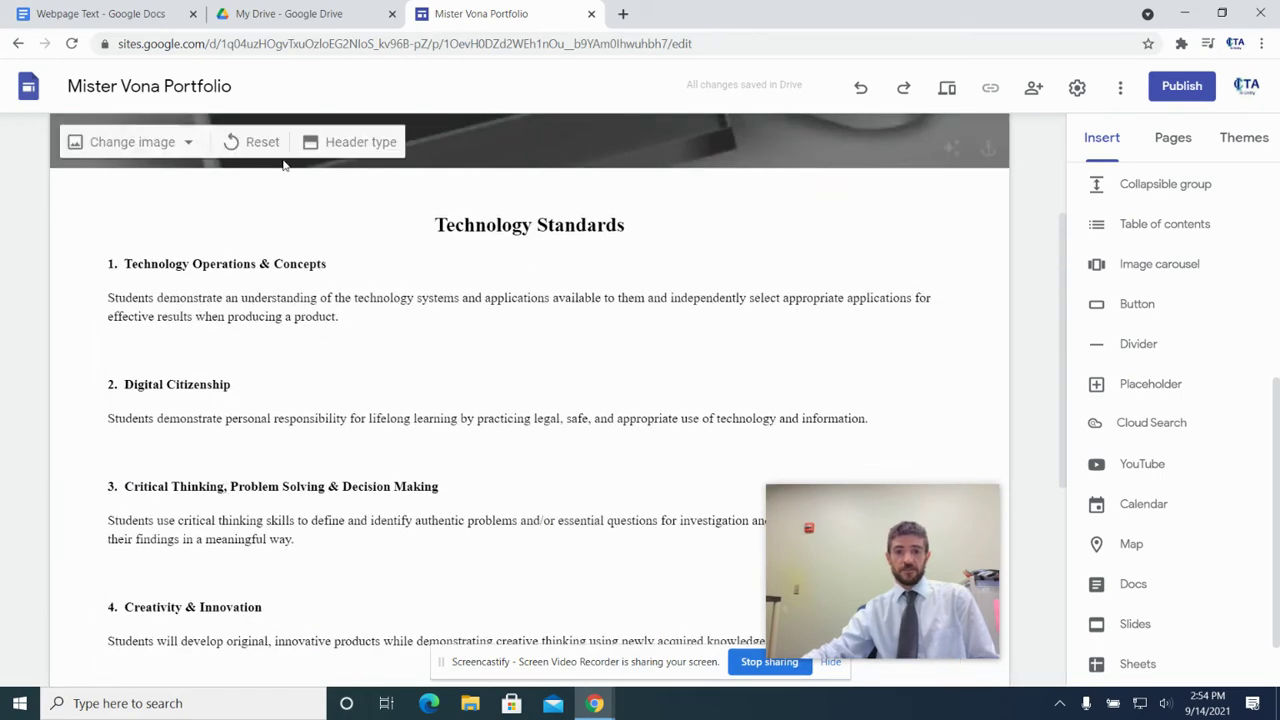
pyautogui.scroll(-3, 280, 171)
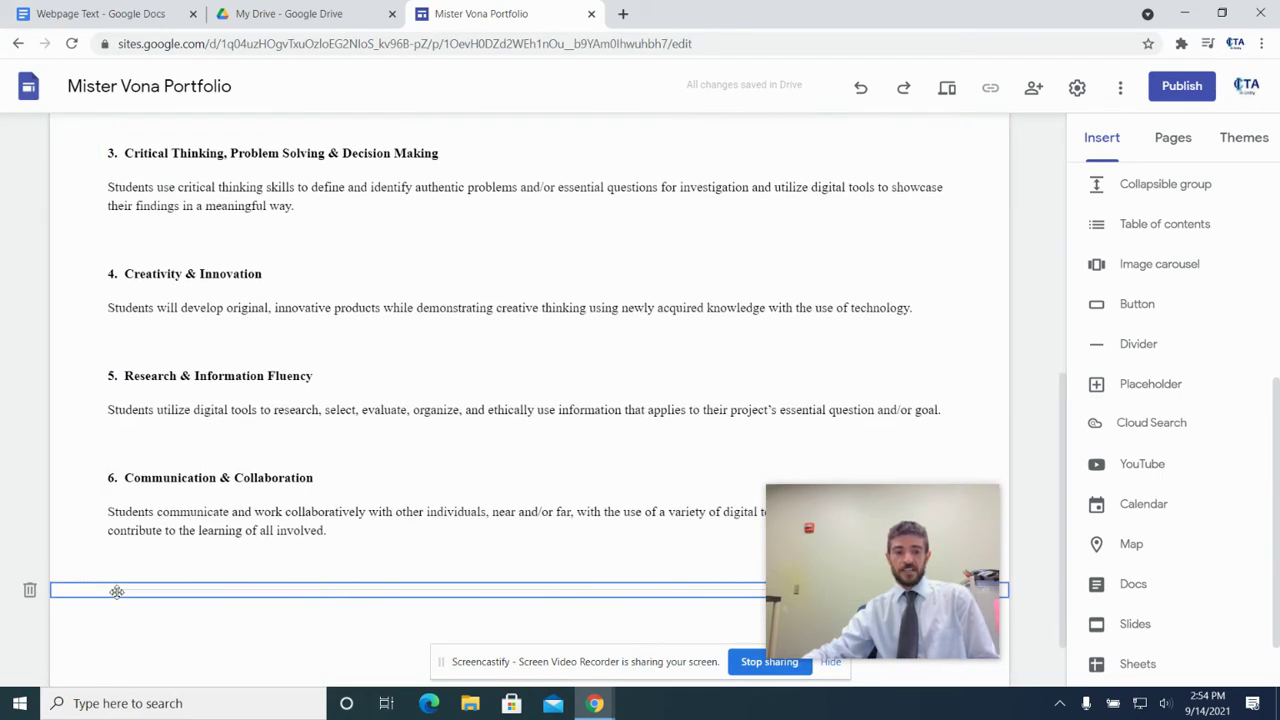
pyautogui.moveTo(116, 591); pyautogui.dragTo(257, 520)
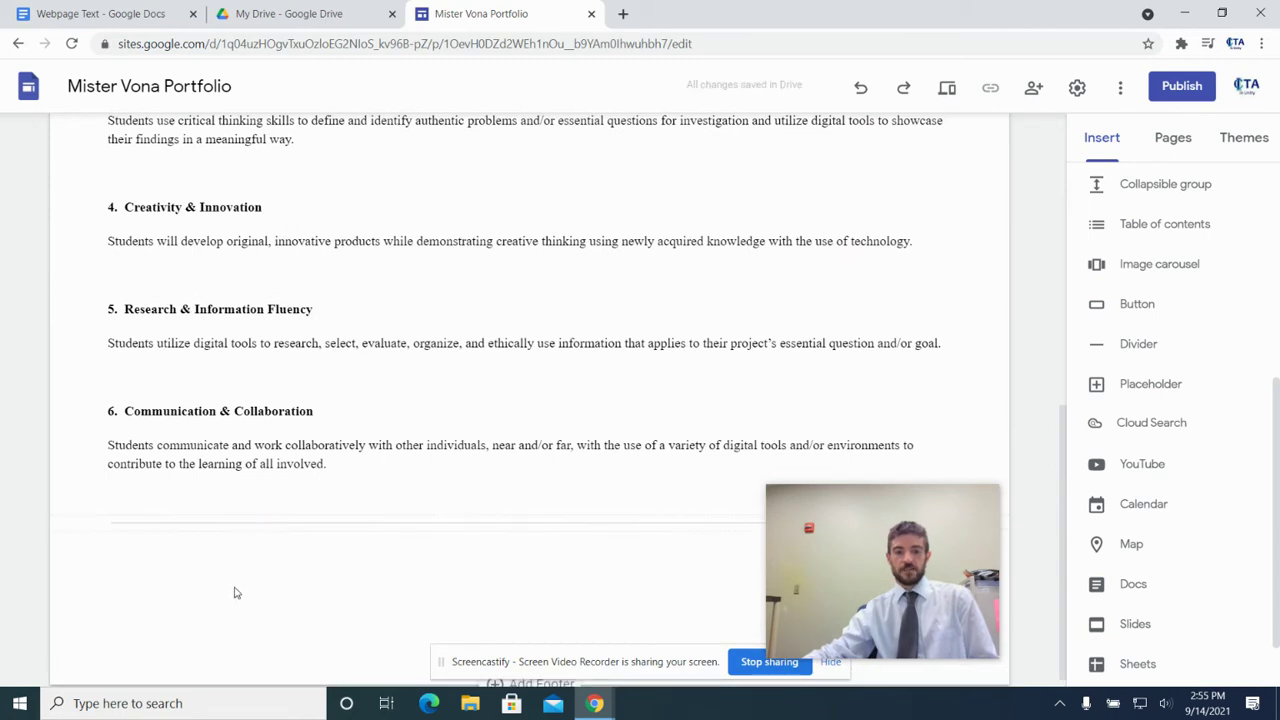
pyautogui.scroll(5, 1080, 400)
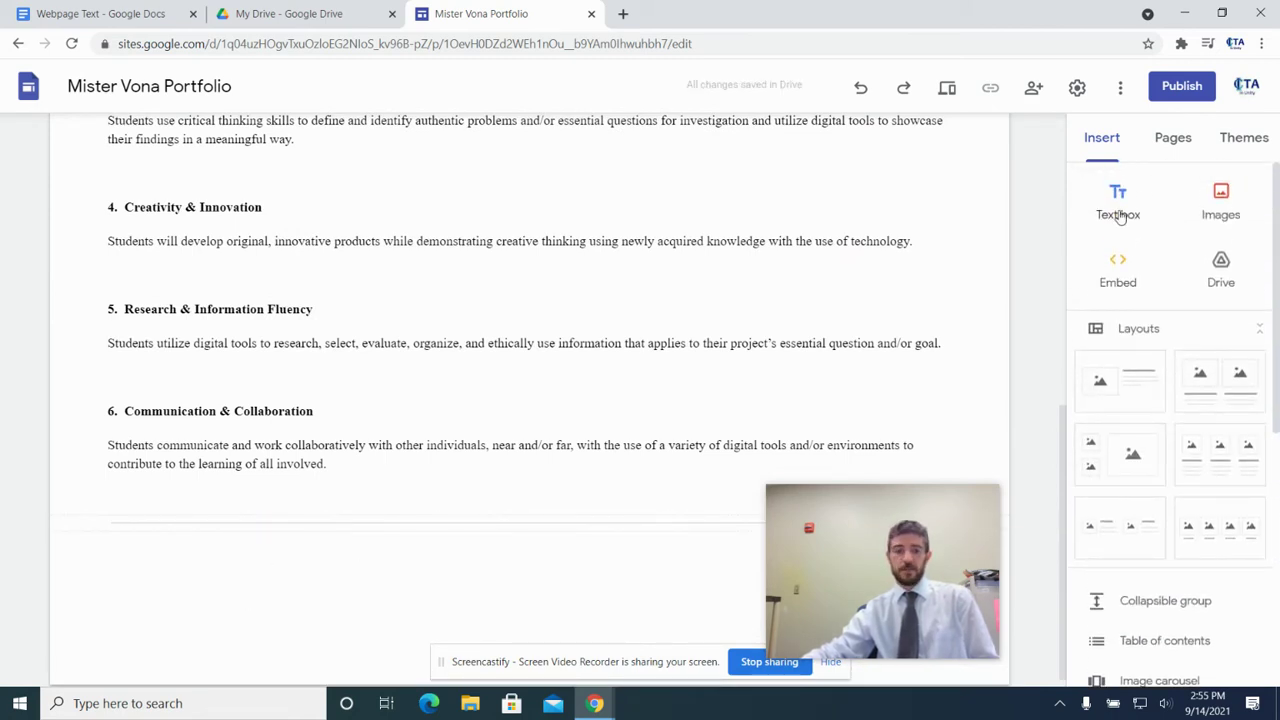
pyautogui.click(1120, 205)
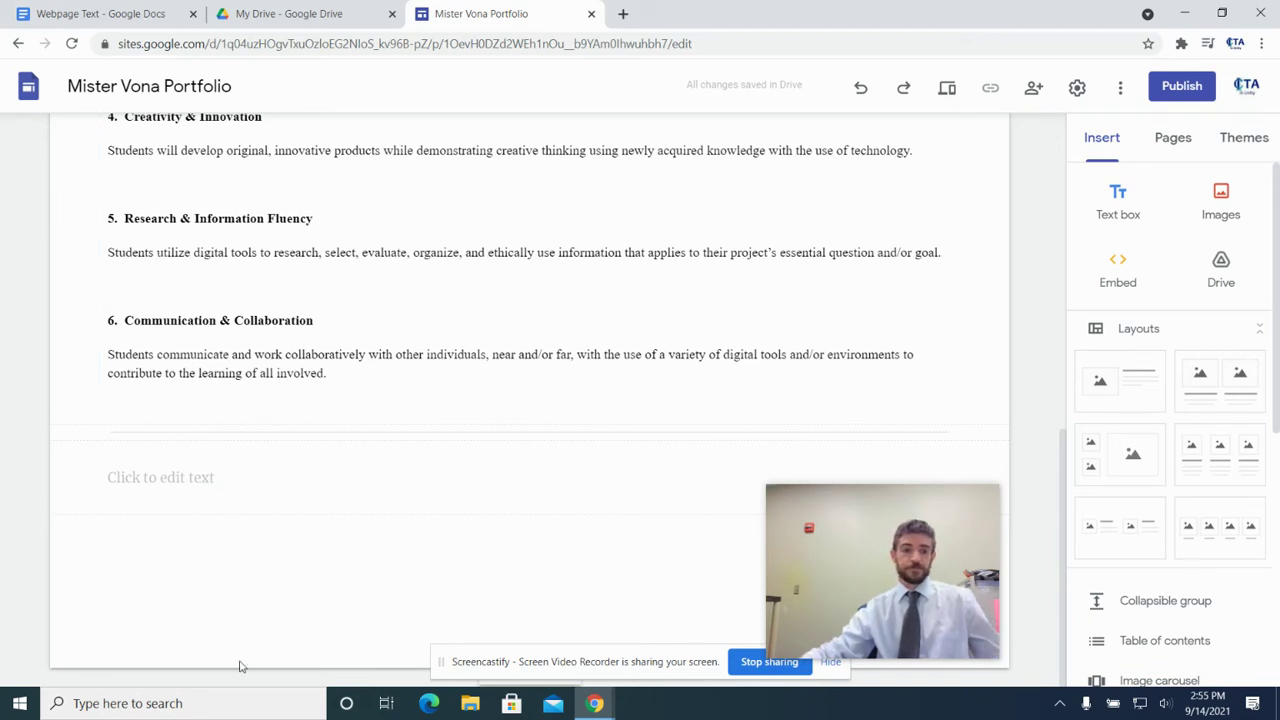
# Switch to the Webpage Text Google Docs document and copy the List of Artifacts section, from its heading through the Senior Year entries
pyautogui.click(100, 13)
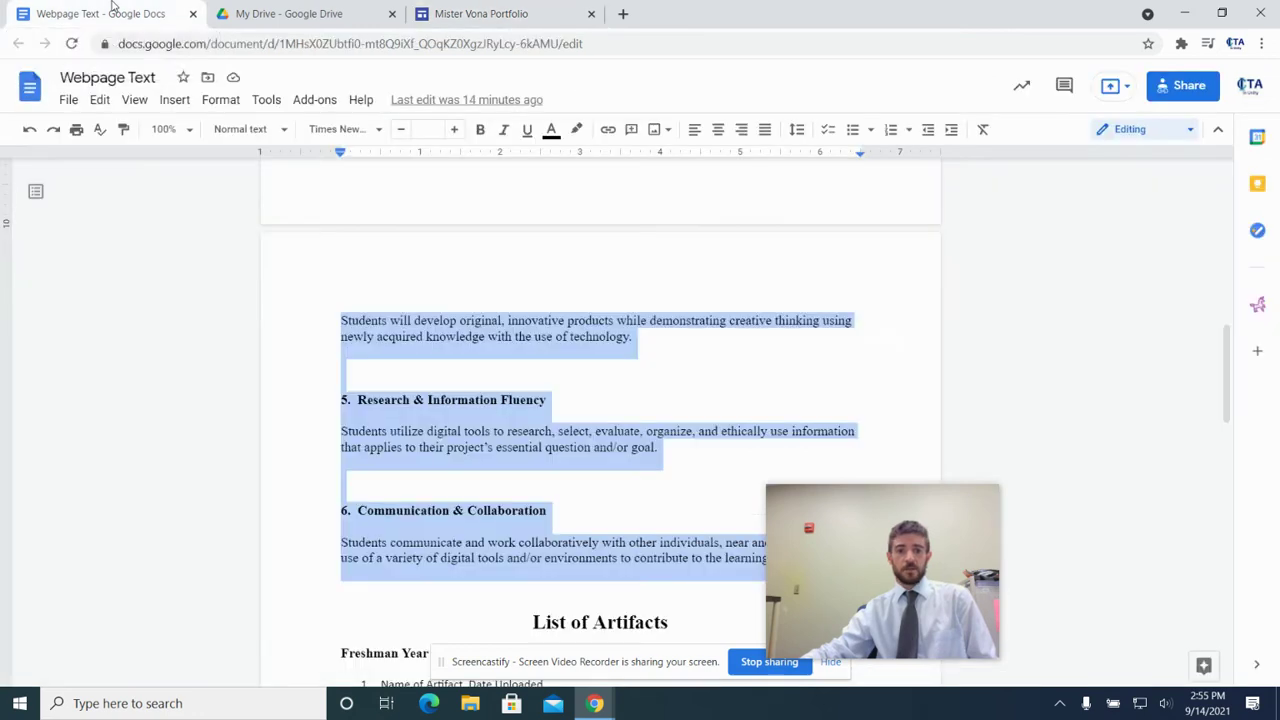
pyautogui.scroll(-3, 527, 318)
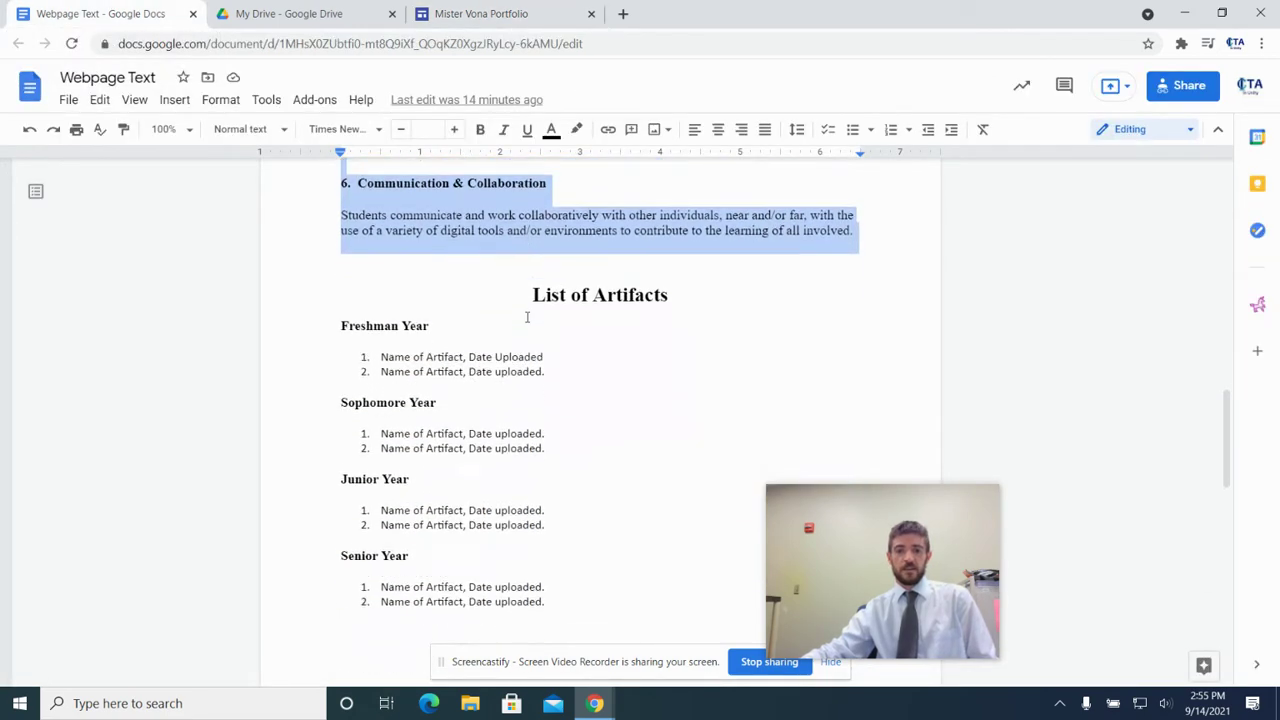
pyautogui.moveTo(536, 288); pyautogui.dragTo(569, 594)
pyautogui.hotkey('ctrl', 'c')
pyautogui.scroll(-1, 572, 595)
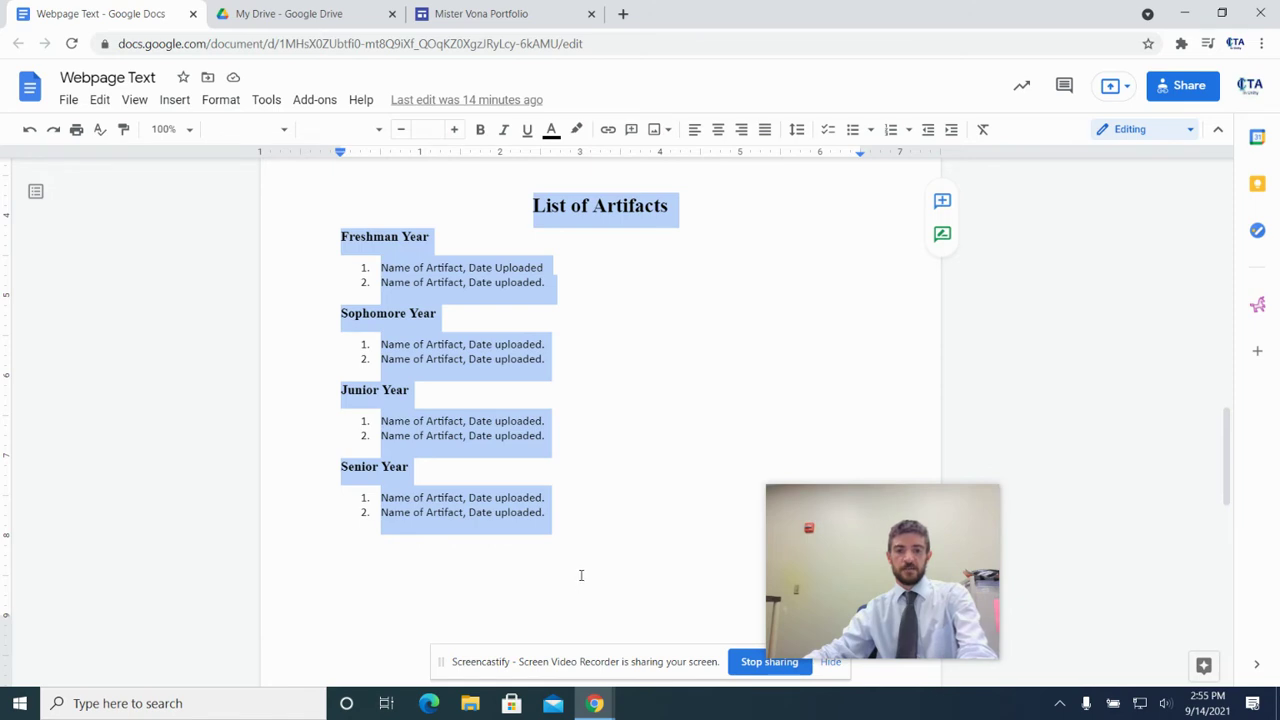
# Switch back to Google Sites and paste the List of Artifacts into the empty text box below the divider
pyautogui.click(448, 14)
pyautogui.click(240, 485)
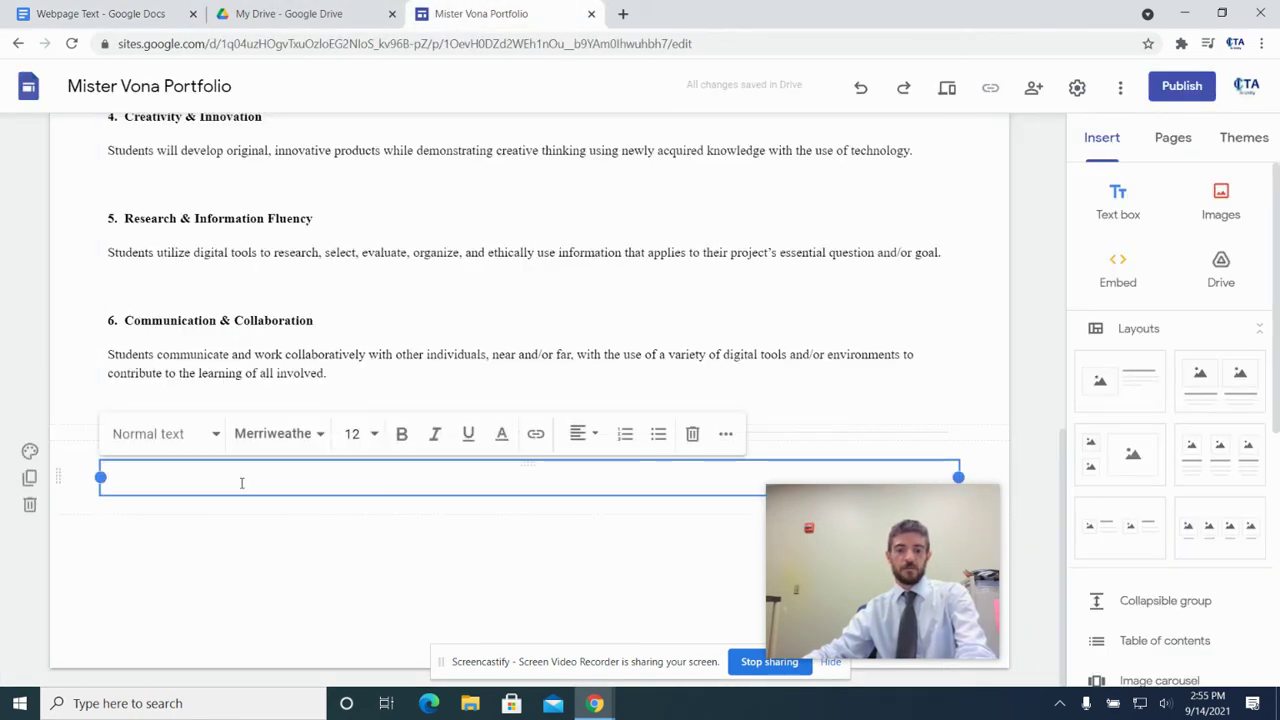
pyautogui.hotkey('ctrl', 'v')
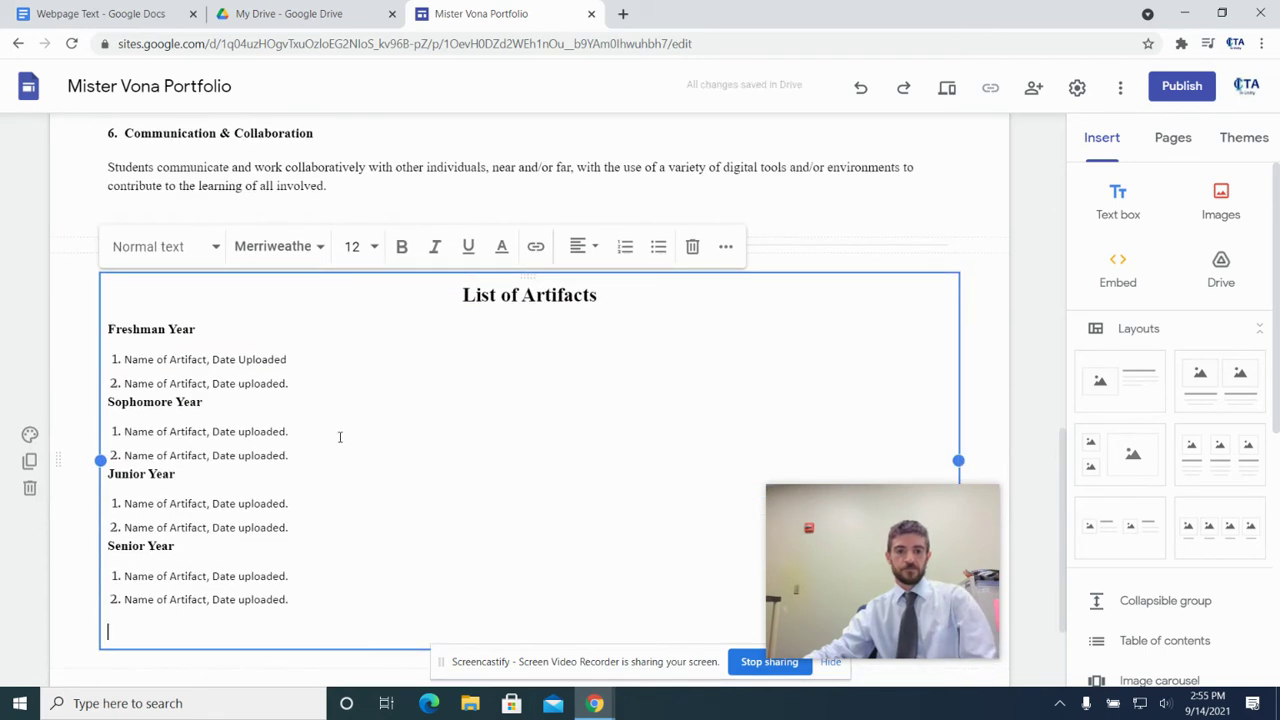
pyautogui.click(89, 549)
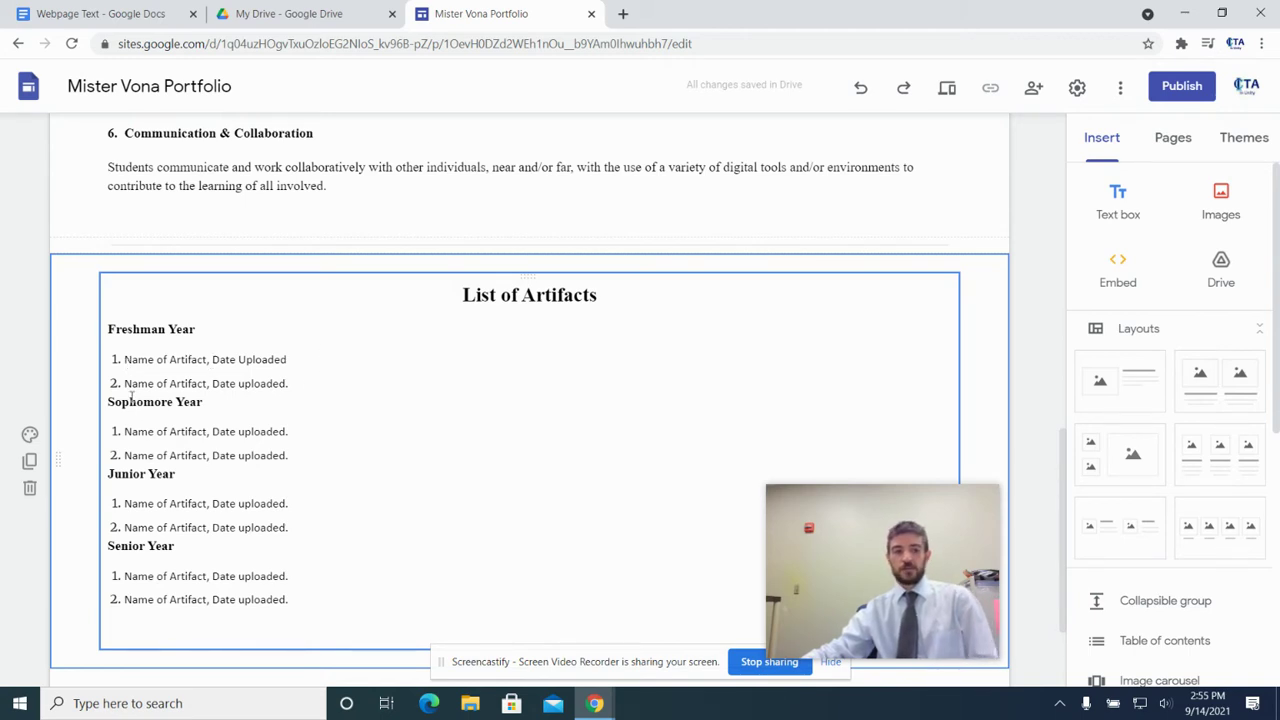
# Review the Artifacts page, checking the Technology Standards, the divider and the List of Artifacts by school year
pyautogui.scroll(-1, 304, 375)
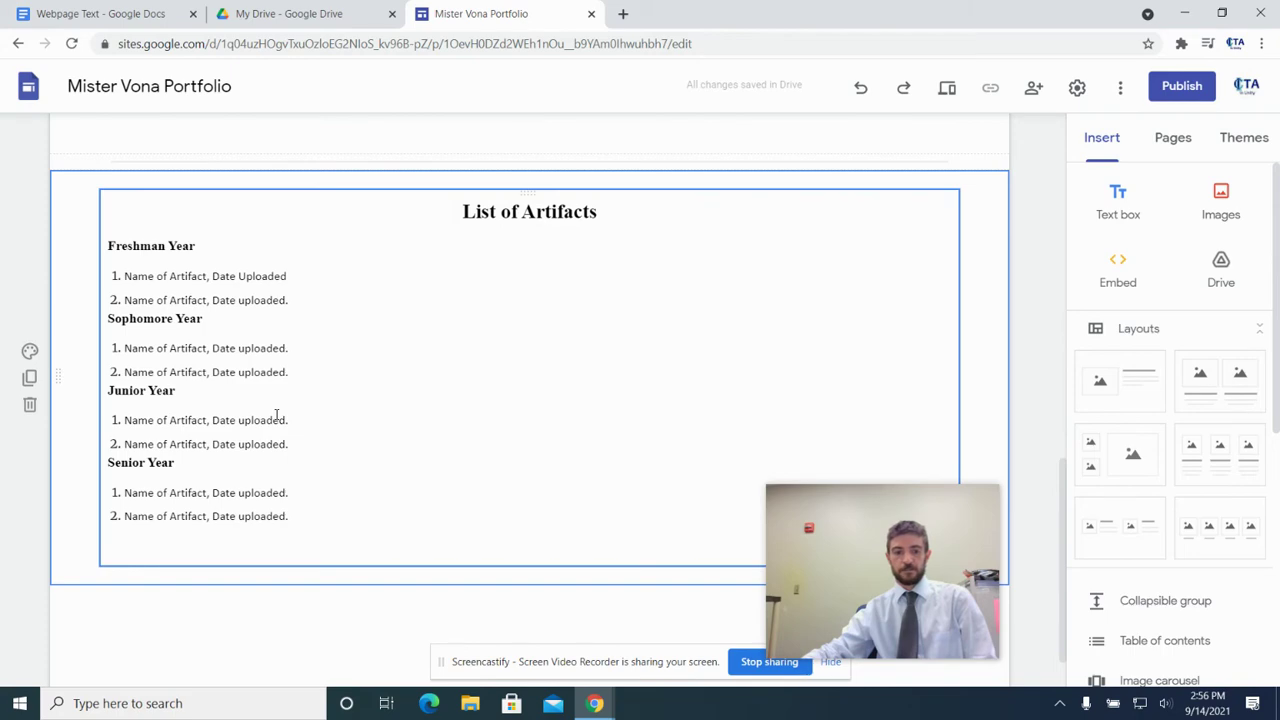
pyautogui.scroll(7, 276, 414)
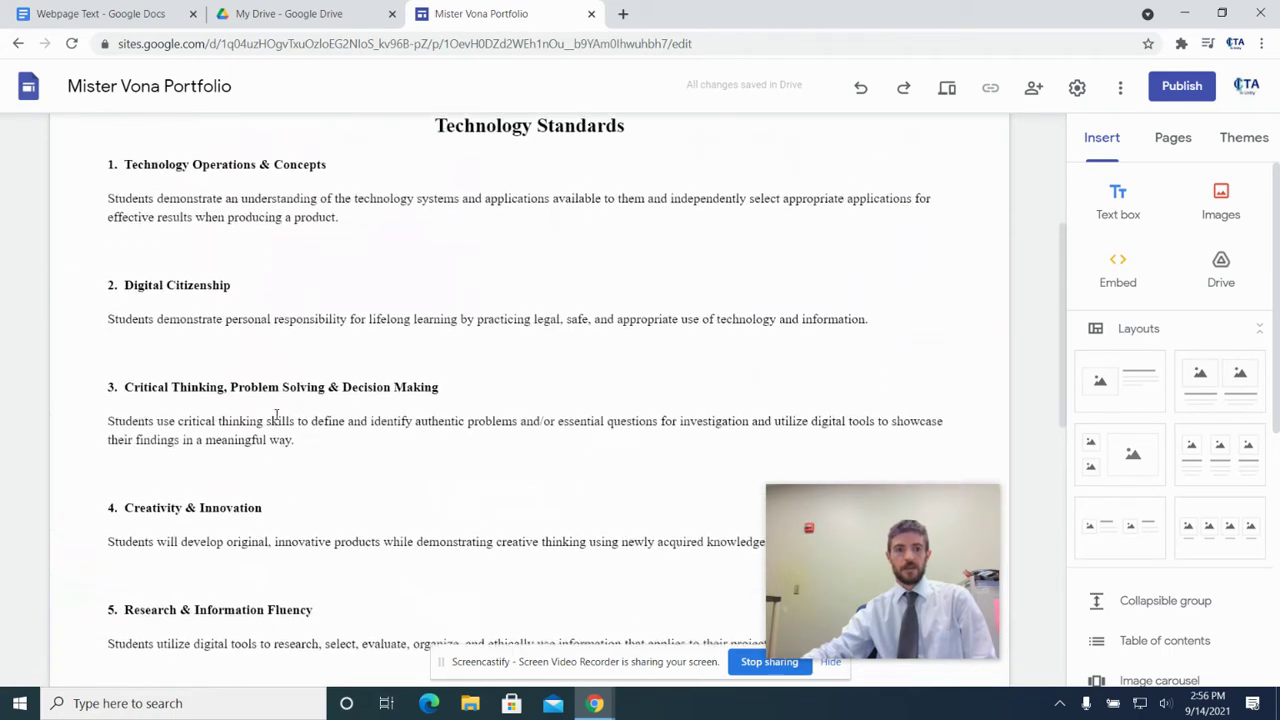
pyautogui.scroll(3, 276, 414)
pyautogui.click(276, 414)
pyautogui.scroll(-3, 276, 414)
pyautogui.scroll(-8, 276, 414)
pyautogui.scroll(3, 276, 414)
pyautogui.click(276, 413)
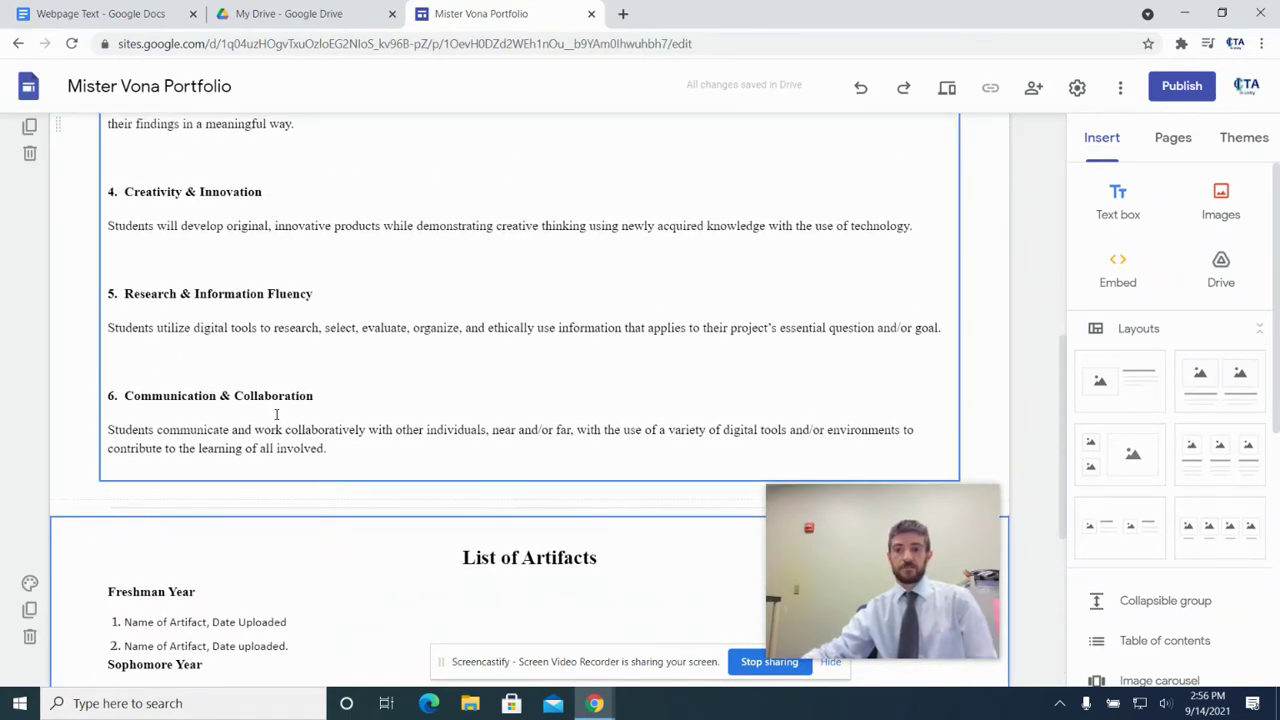
pyautogui.scroll(3, 276, 413)
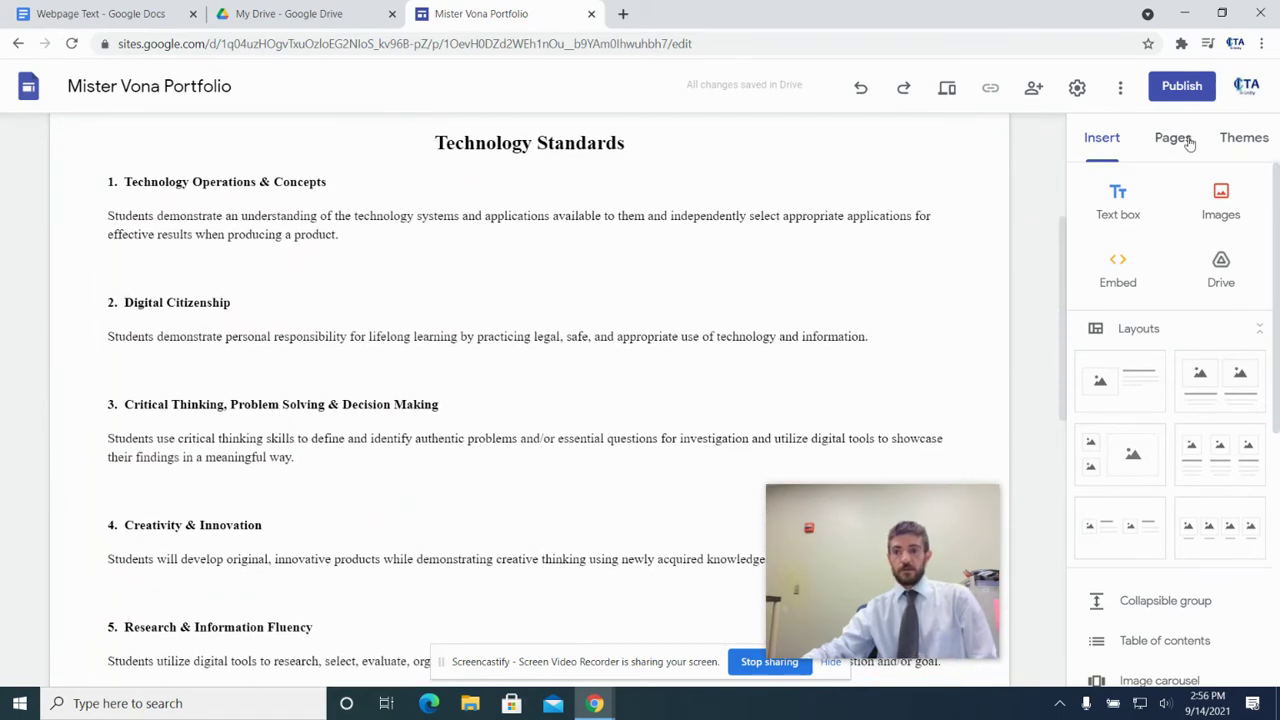
# Create a new site page named Freshman Year
pyautogui.click(1190, 143)
pyautogui.moveTo(1173, 632)
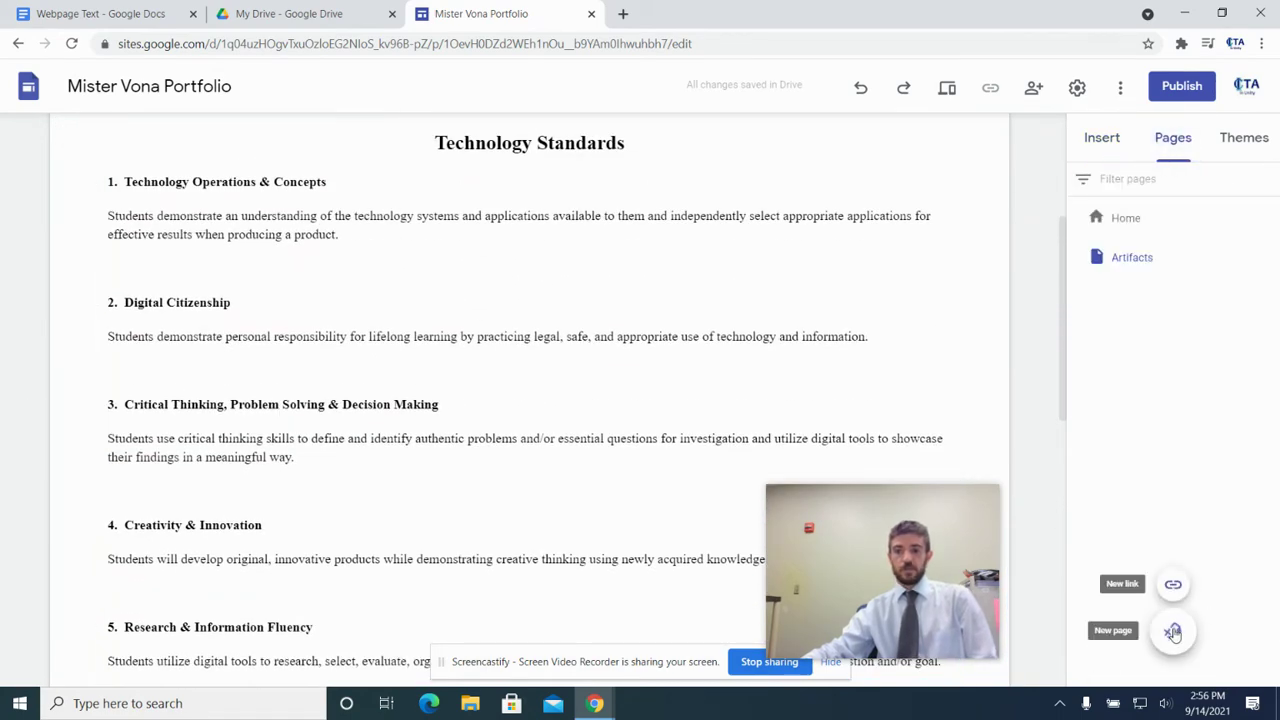
pyautogui.click(1173, 632)
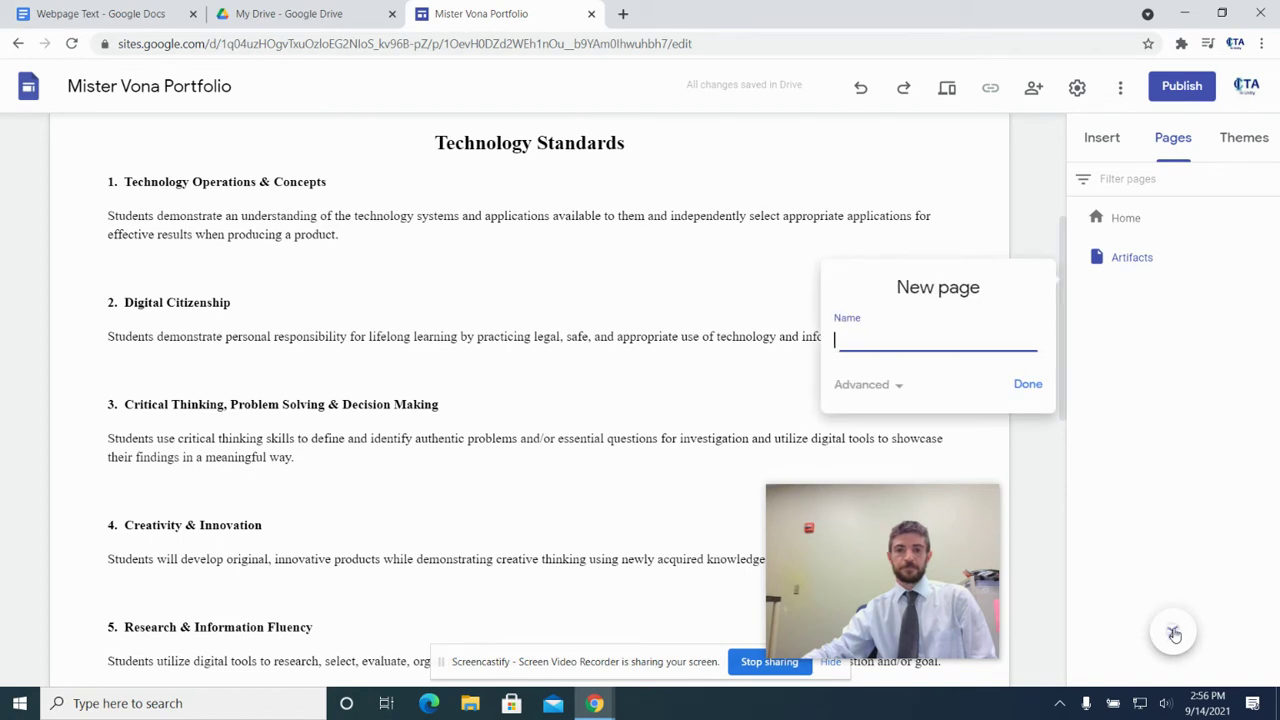
pyautogui.write('F')
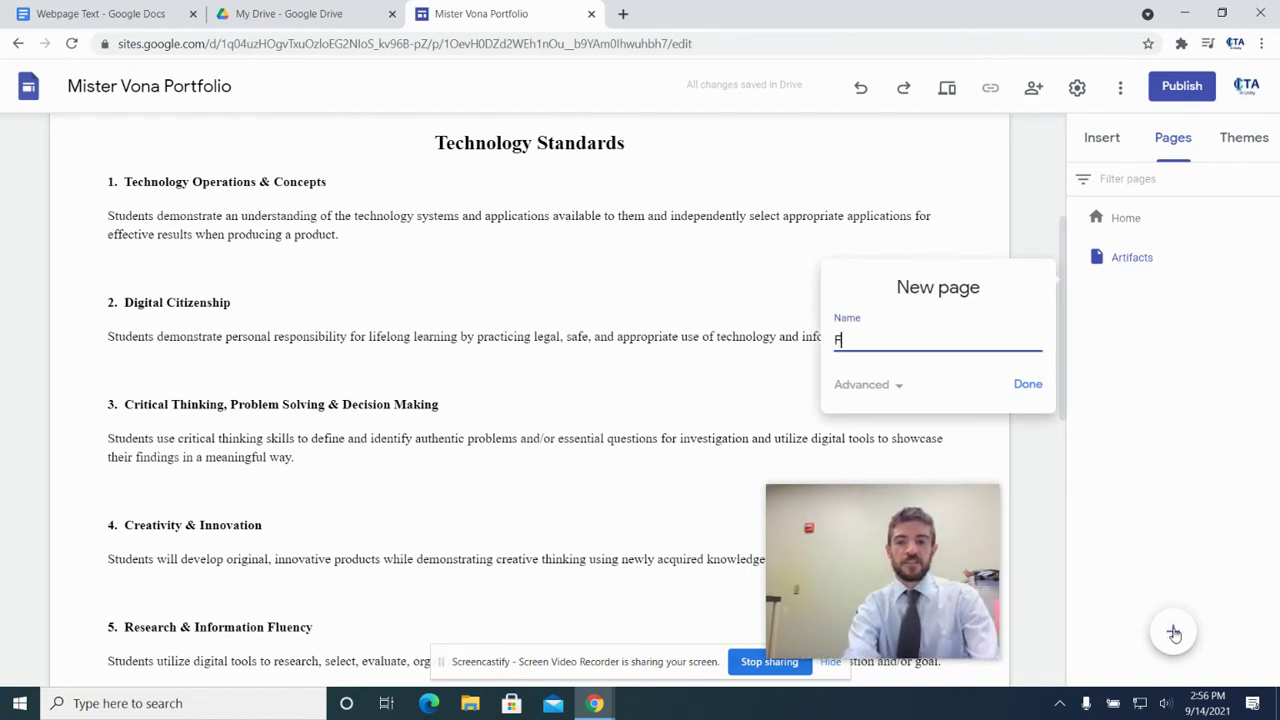
pyautogui.write('reshman Year')
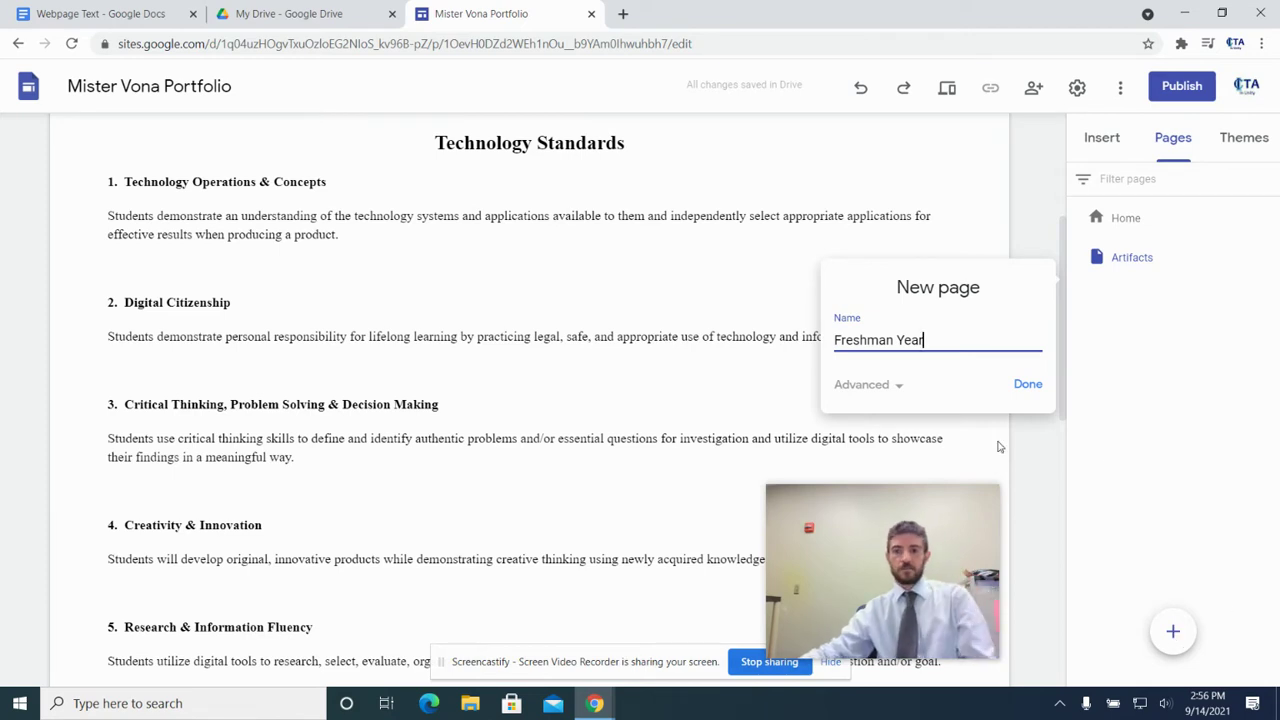
pyautogui.click(1029, 386)
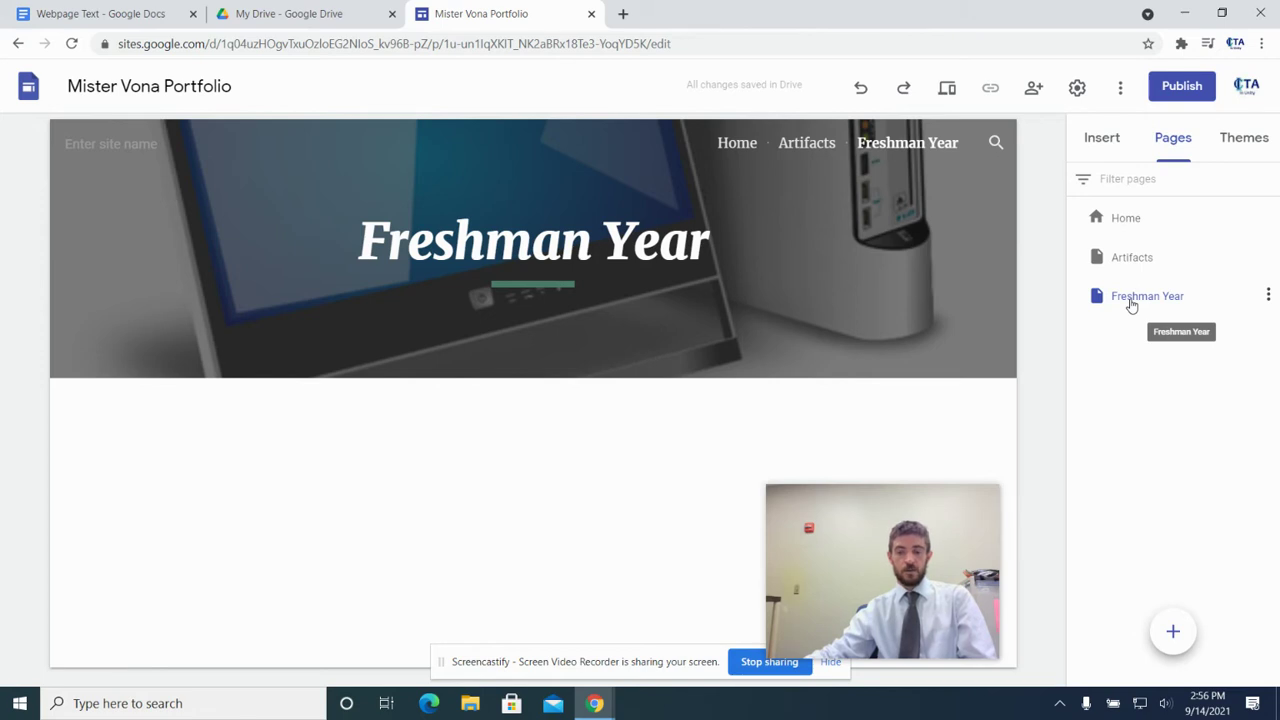
# Nest the Freshman Year page under Artifacts as a subpage
pyautogui.moveTo(1131, 303); pyautogui.dragTo(1130, 256)
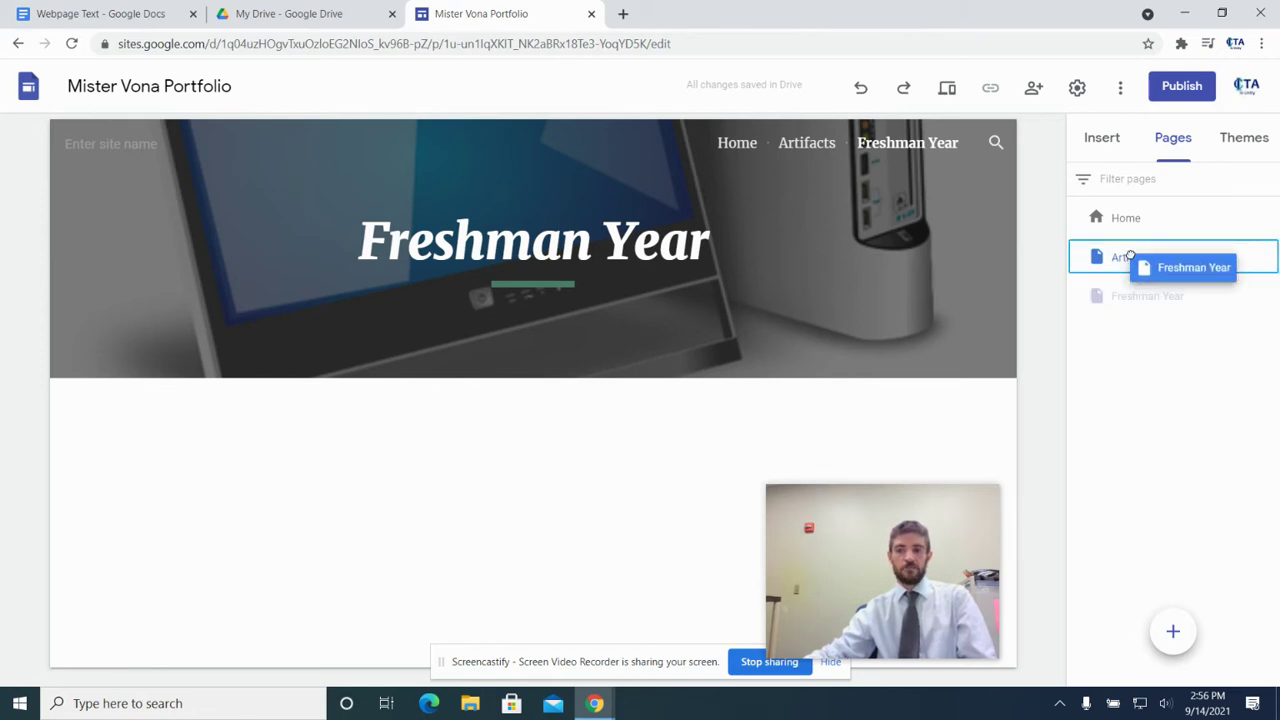
pyautogui.moveTo(1130, 256); pyautogui.dragTo(1131, 257)
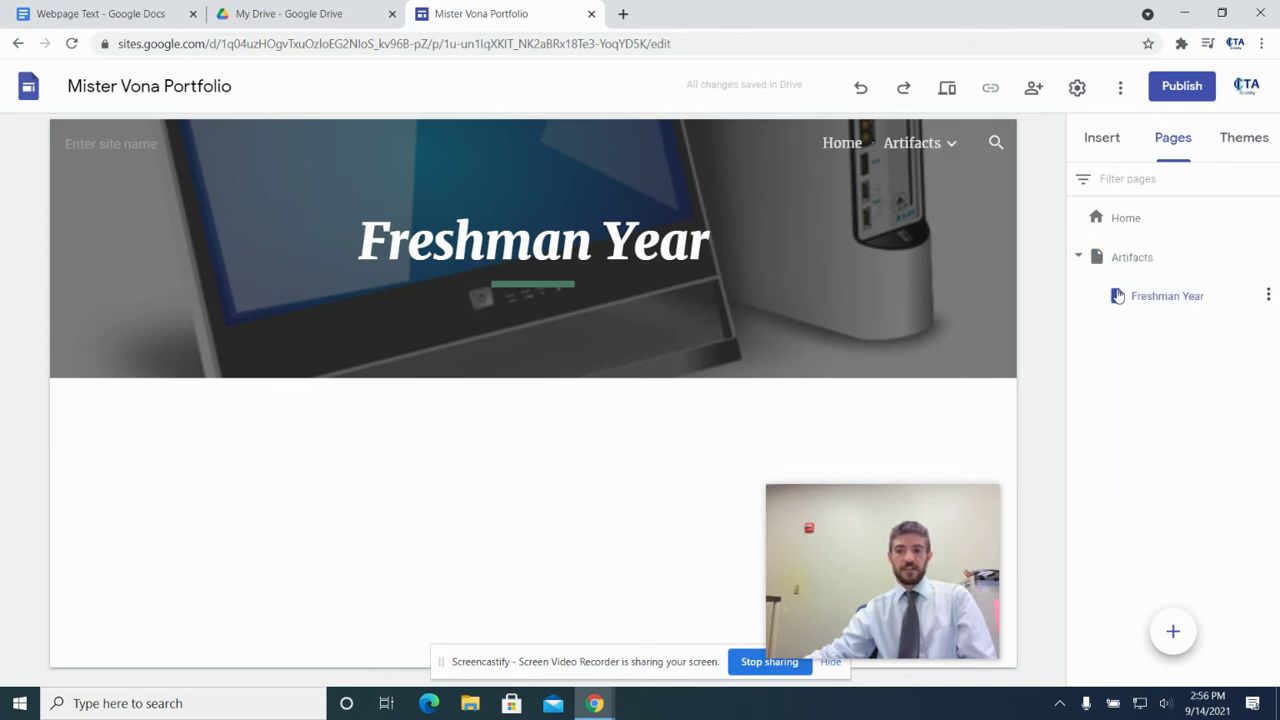
pyautogui.moveTo(966, 217)
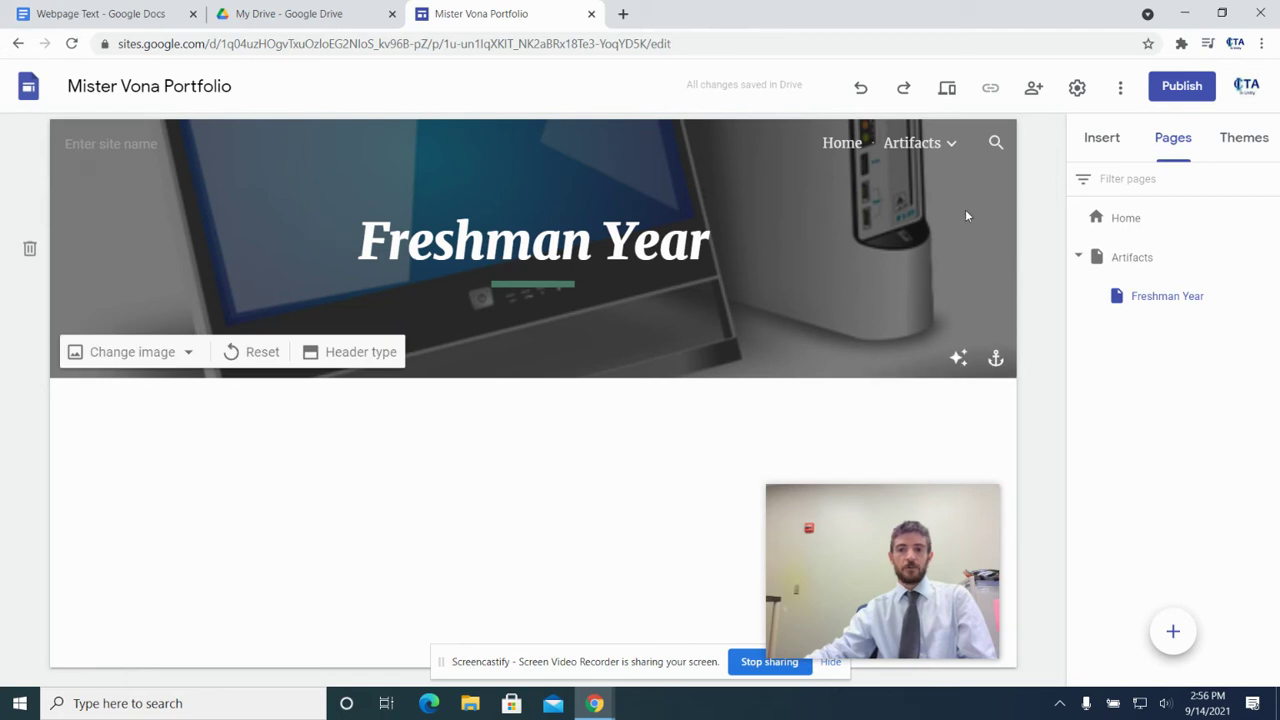
pyautogui.moveTo(942, 150)
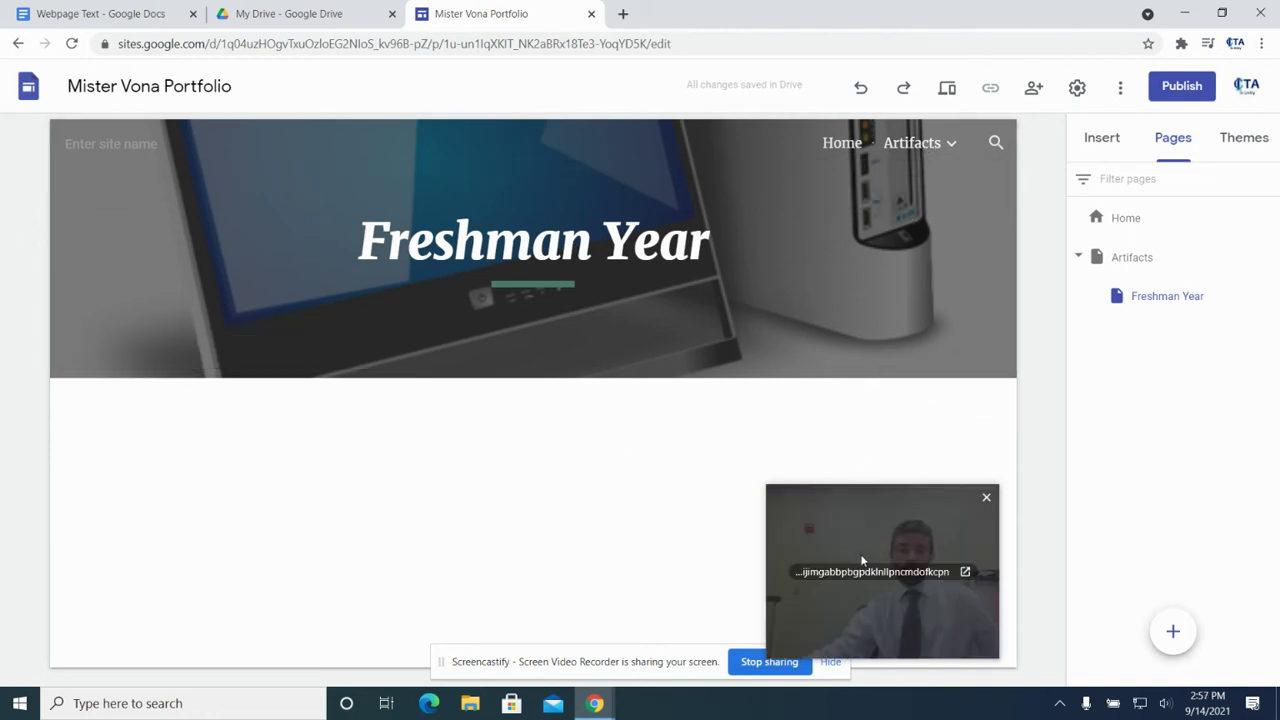
# Insert the layout with one image beside a title and text on the Freshman Year page, and title it "Project Name"
pyautogui.click(1110, 138)
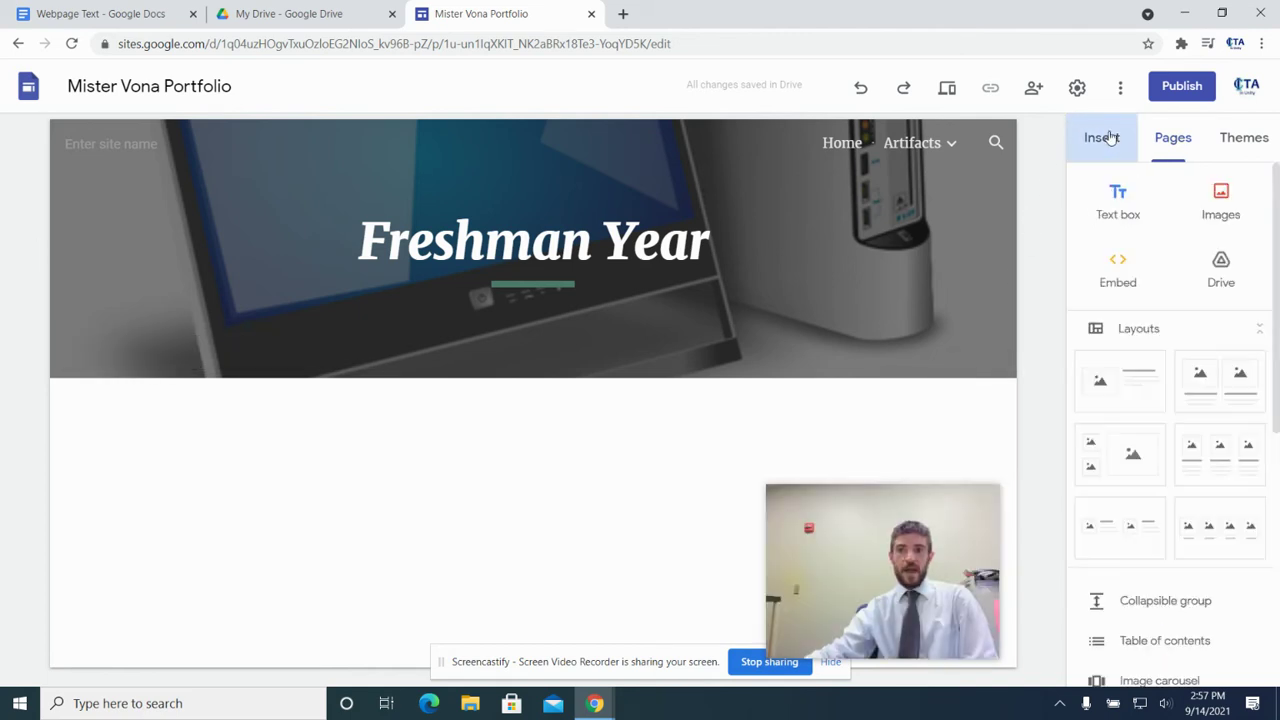
pyautogui.scroll(-1, 1105, 300)
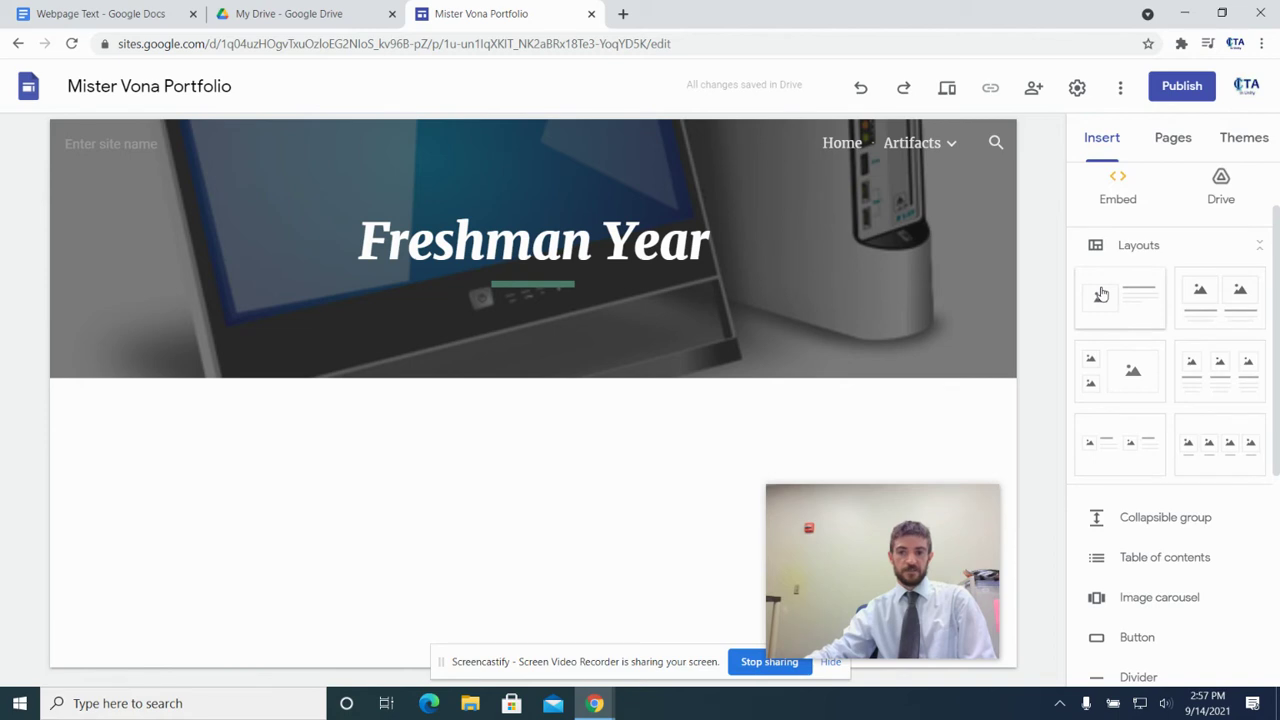
pyautogui.click(1101, 294)
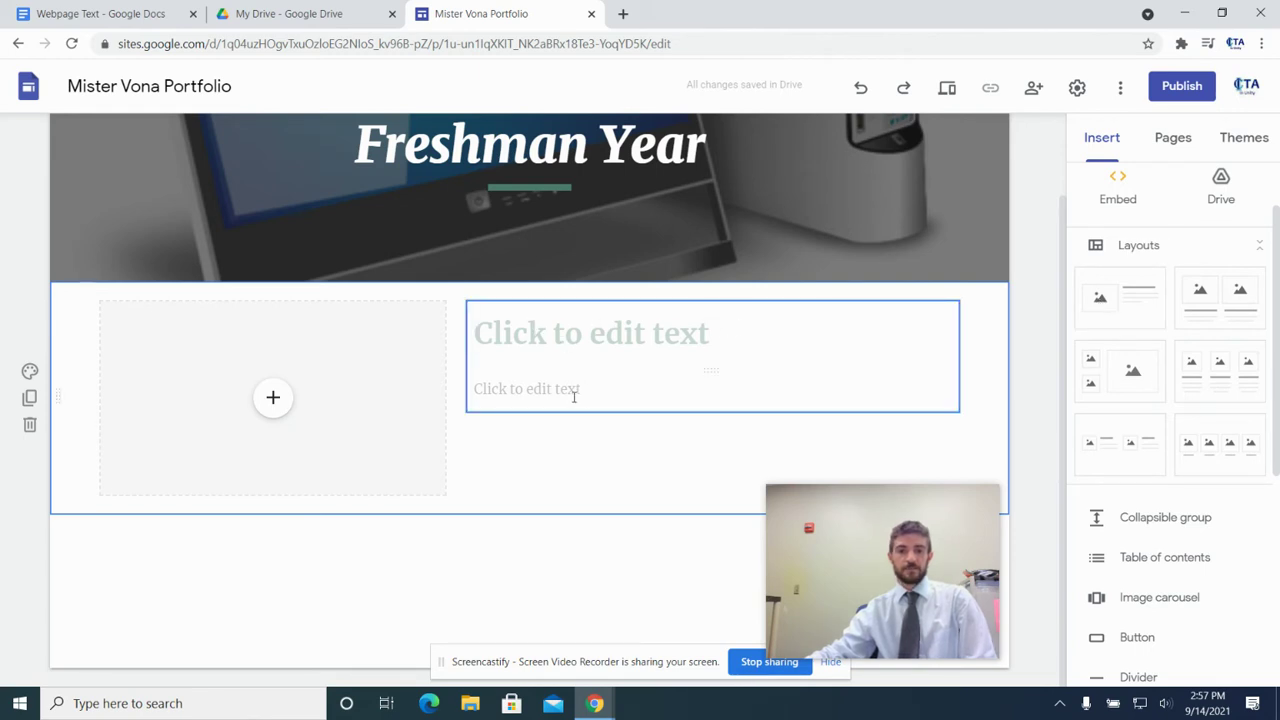
pyautogui.click(565, 339)
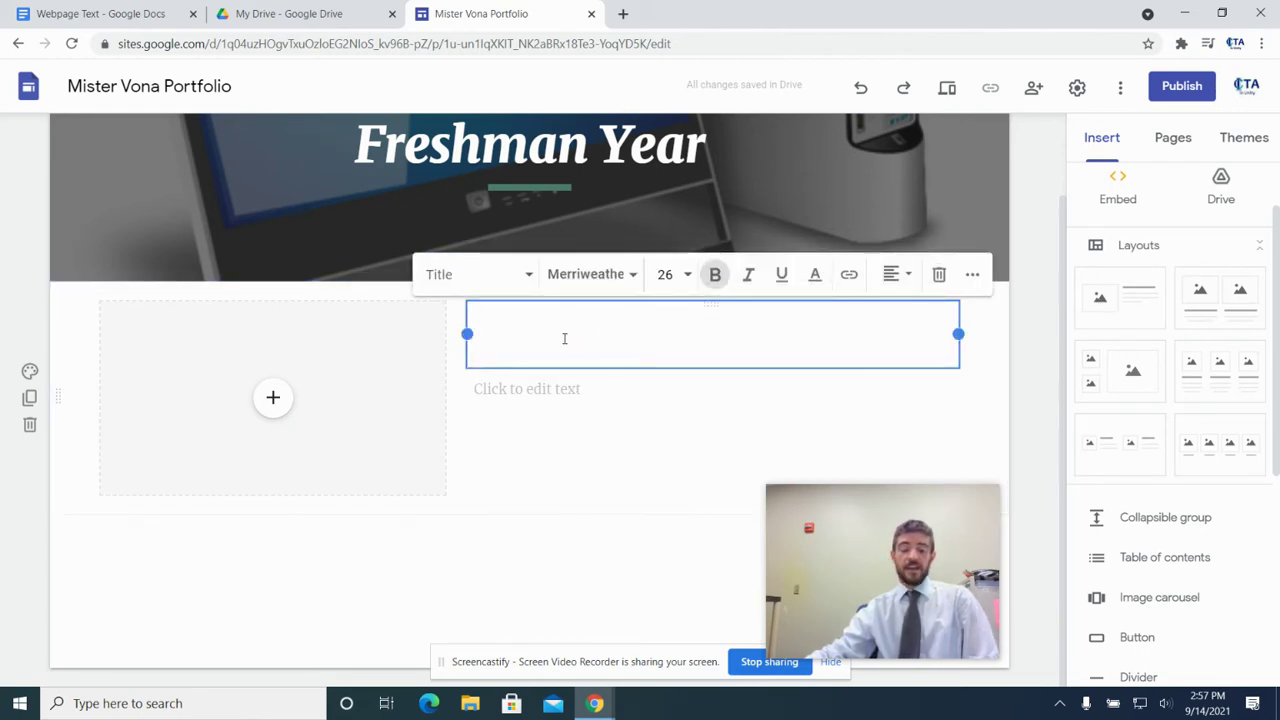
pyautogui.write('Projec')
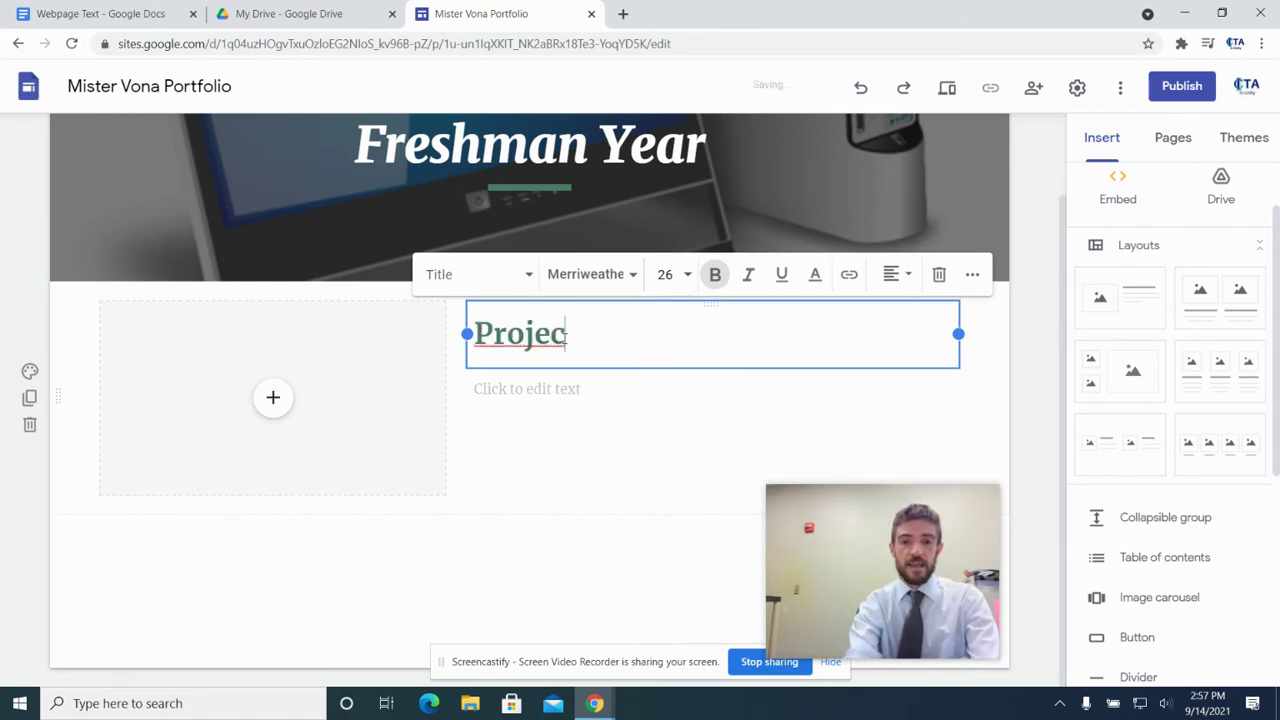
pyautogui.write('t Name')
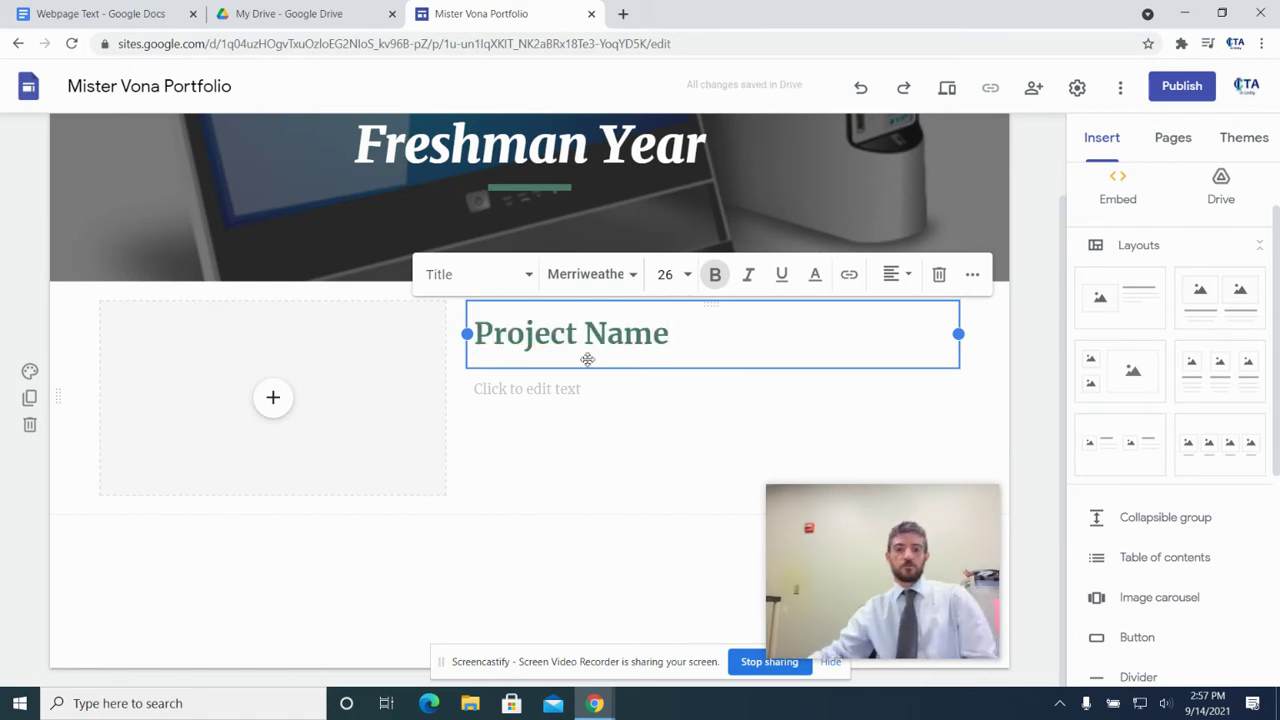
pyautogui.click(614, 485)
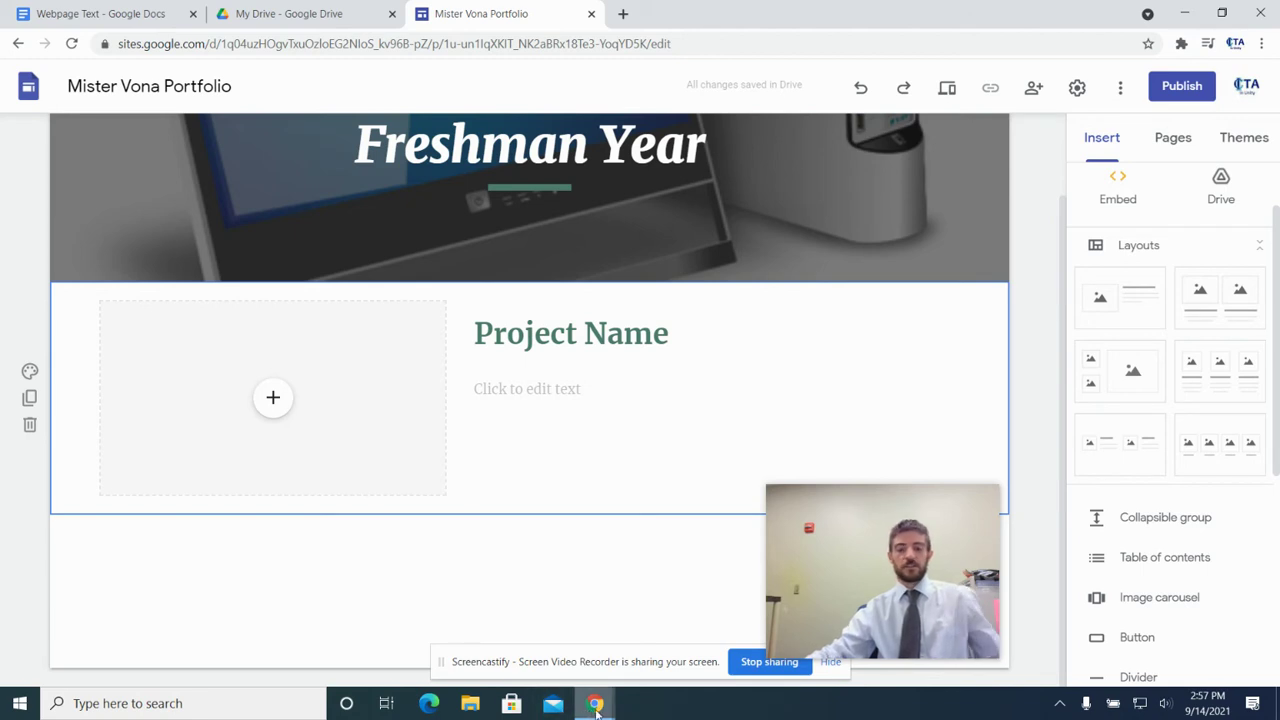
# Copy the project template text, from Tool/Software through Reflection, under Freshman/Sophomore/Junior/Senior in the Webpage Text document
pyautogui.moveTo(598, 710)
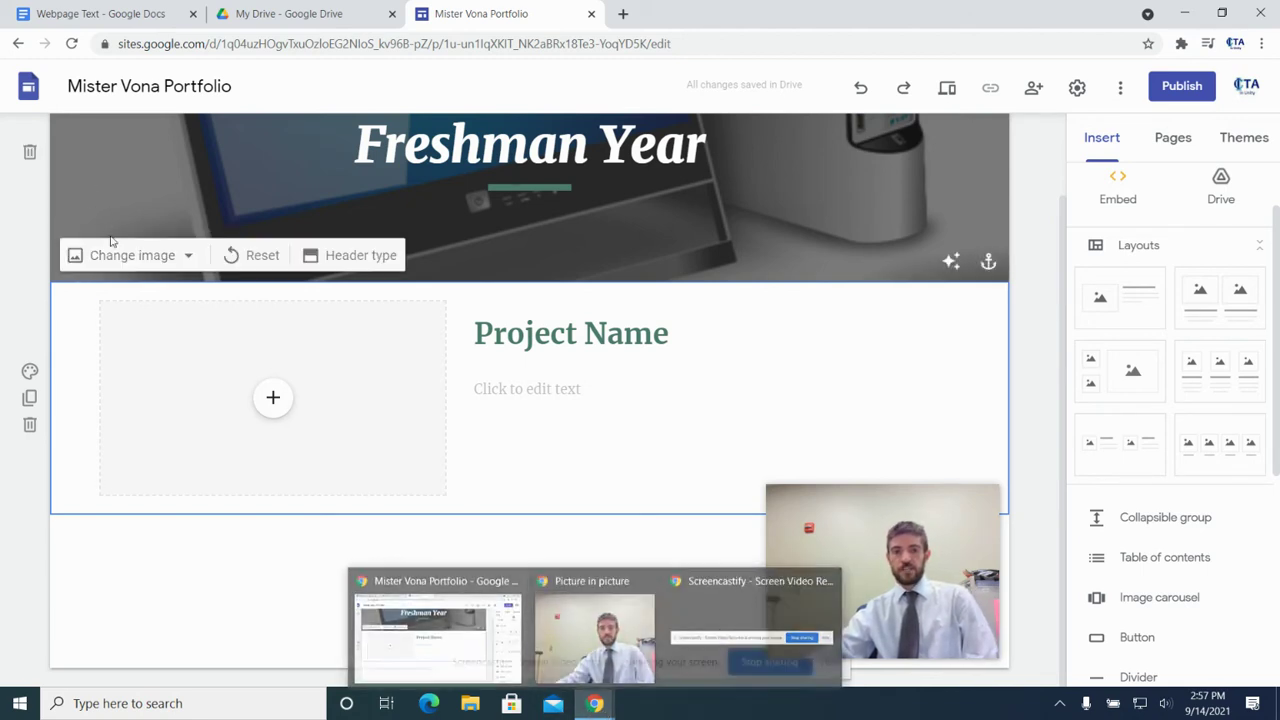
pyautogui.click(77, 6)
pyautogui.scroll(-7, 366, 277)
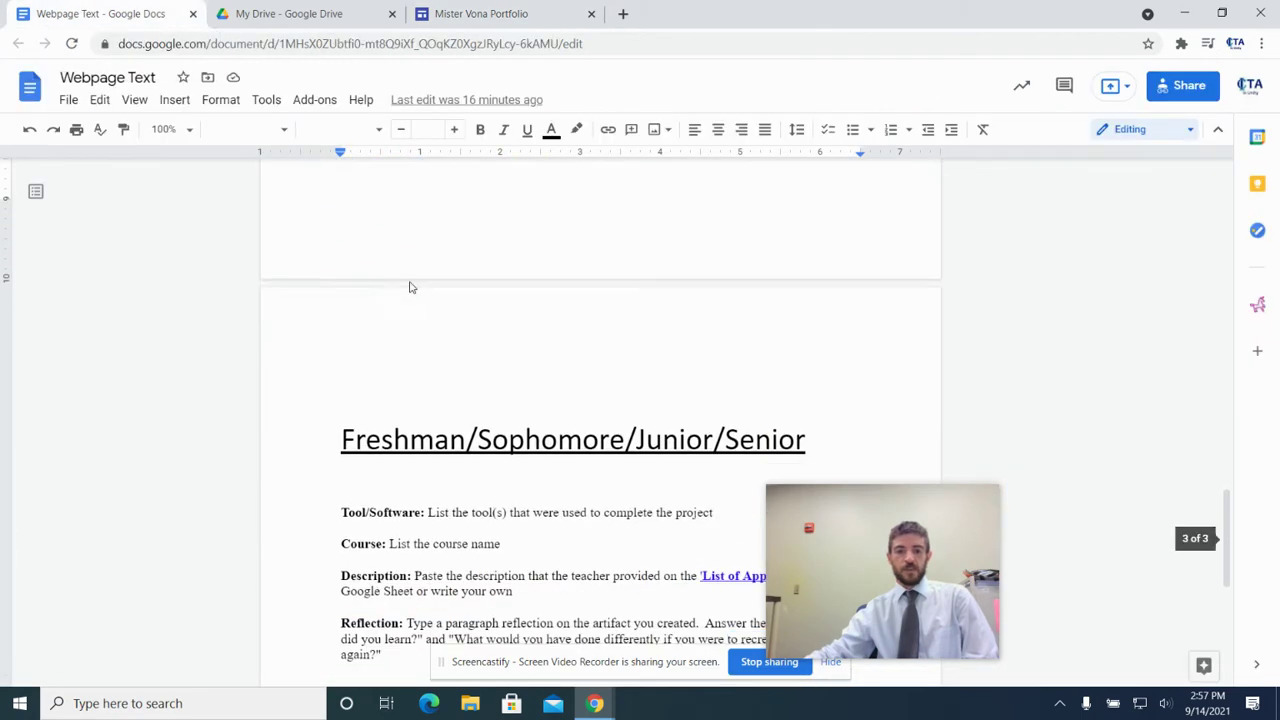
pyautogui.scroll(-1, 412, 280)
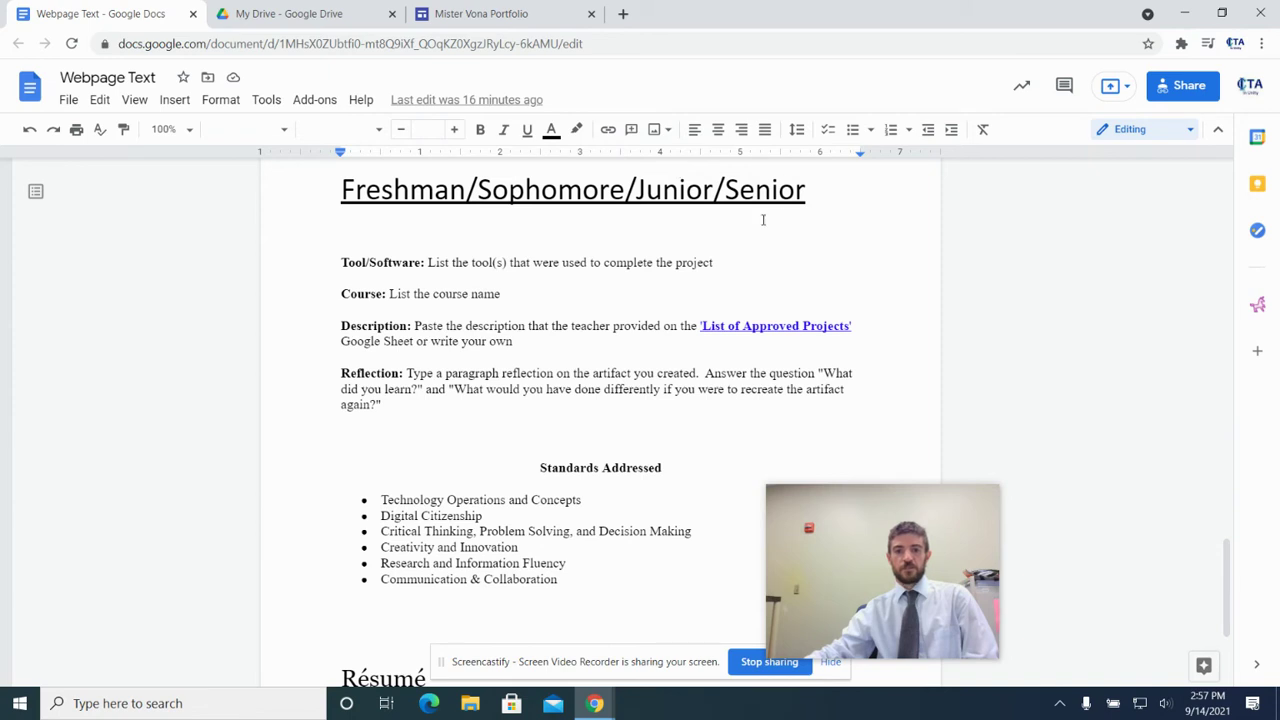
pyautogui.moveTo(343, 262); pyautogui.dragTo(426, 404)
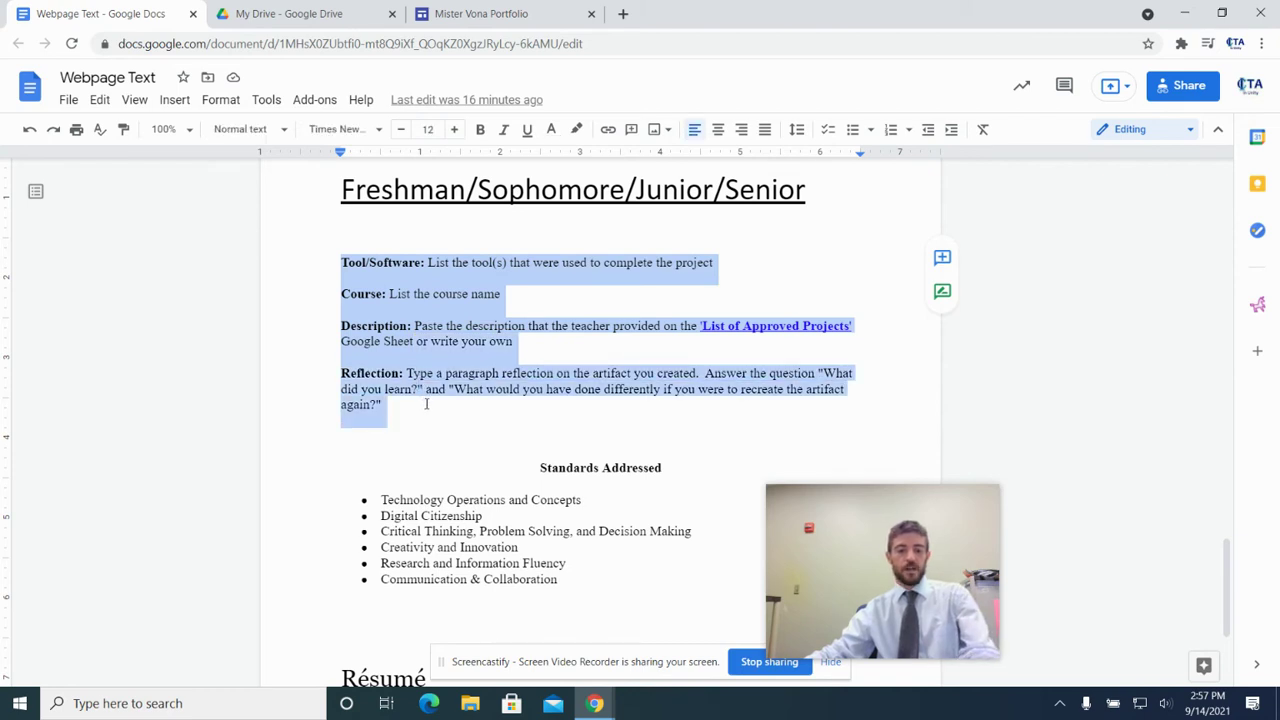
pyautogui.rightClick(414, 294)
pyautogui.click(446, 235)
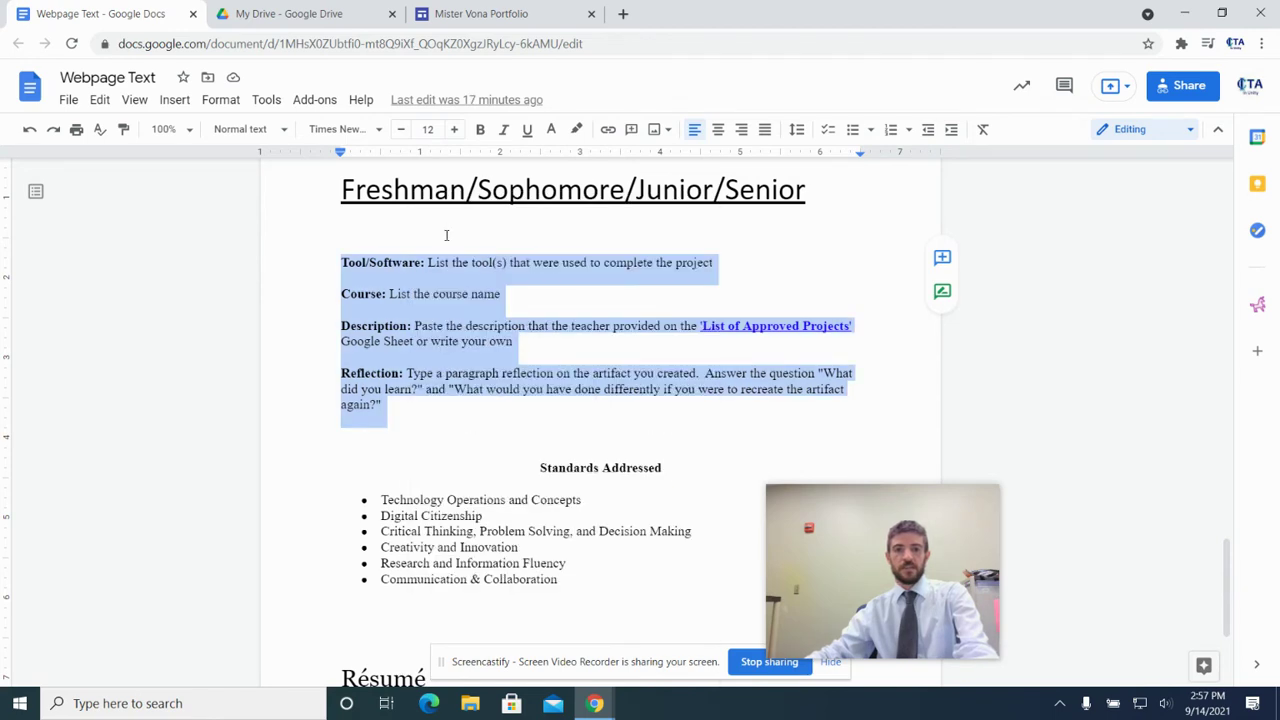
# Paste the copied template into the text area under Project Name on the Freshman Year page and remove the trailing blank lines
pyautogui.click(443, 12)
pyautogui.click(540, 390)
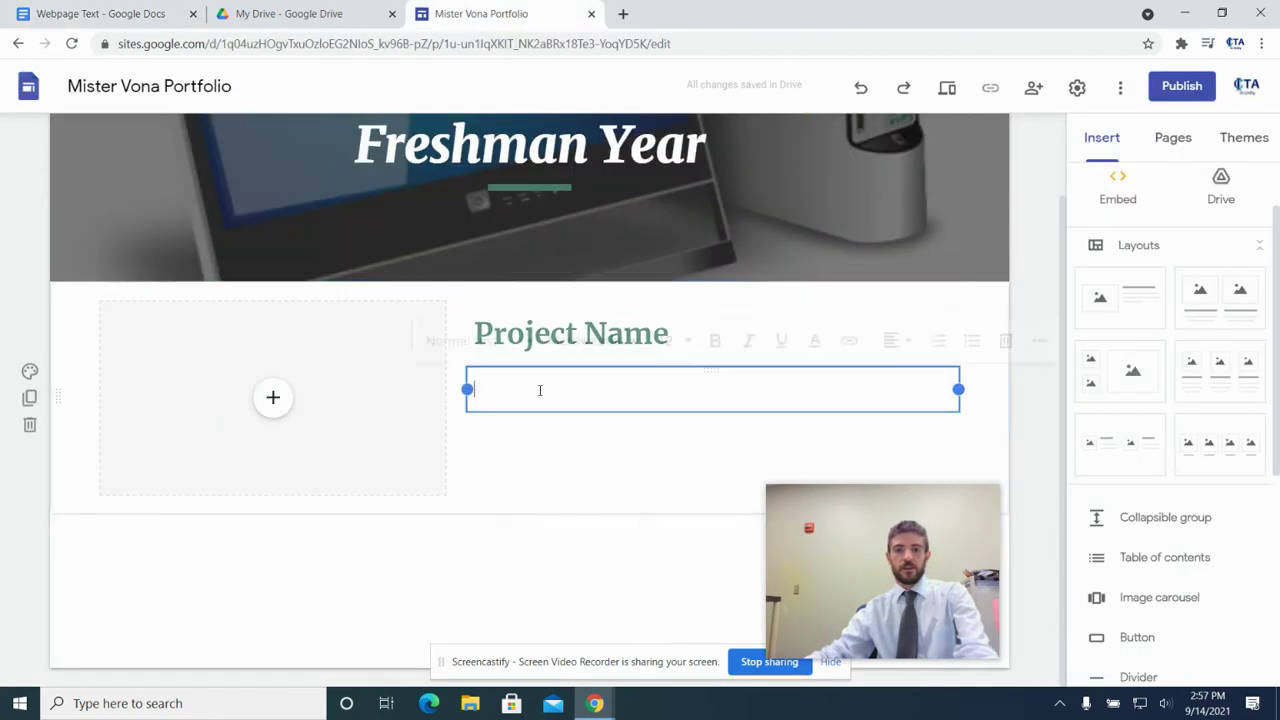
pyautogui.hotkey('ctrl', 'v')
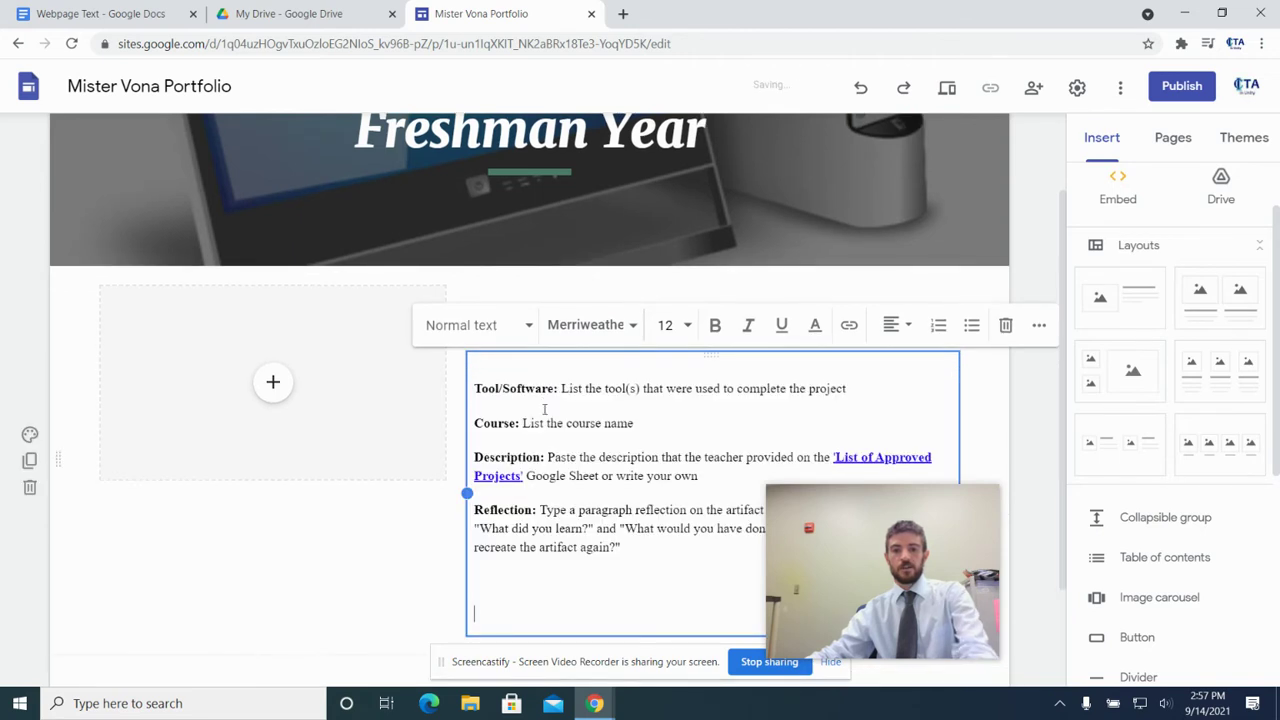
pyautogui.press('BackSpace')
pyautogui.press('BackSpace')
pyautogui.press('BackSpace')
pyautogui.click(398, 609)
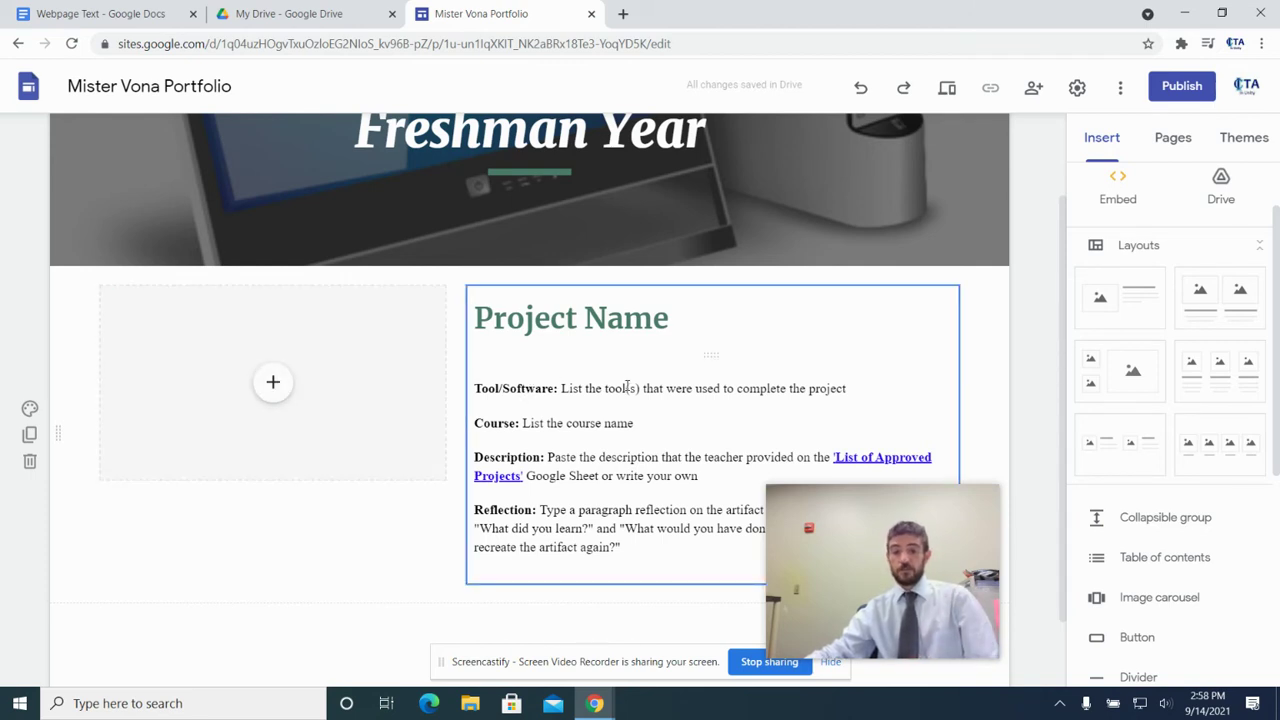
# Check which content sources the image placeholder beside the project text offers, without adding anything
pyautogui.scroll(-1, 629, 385)
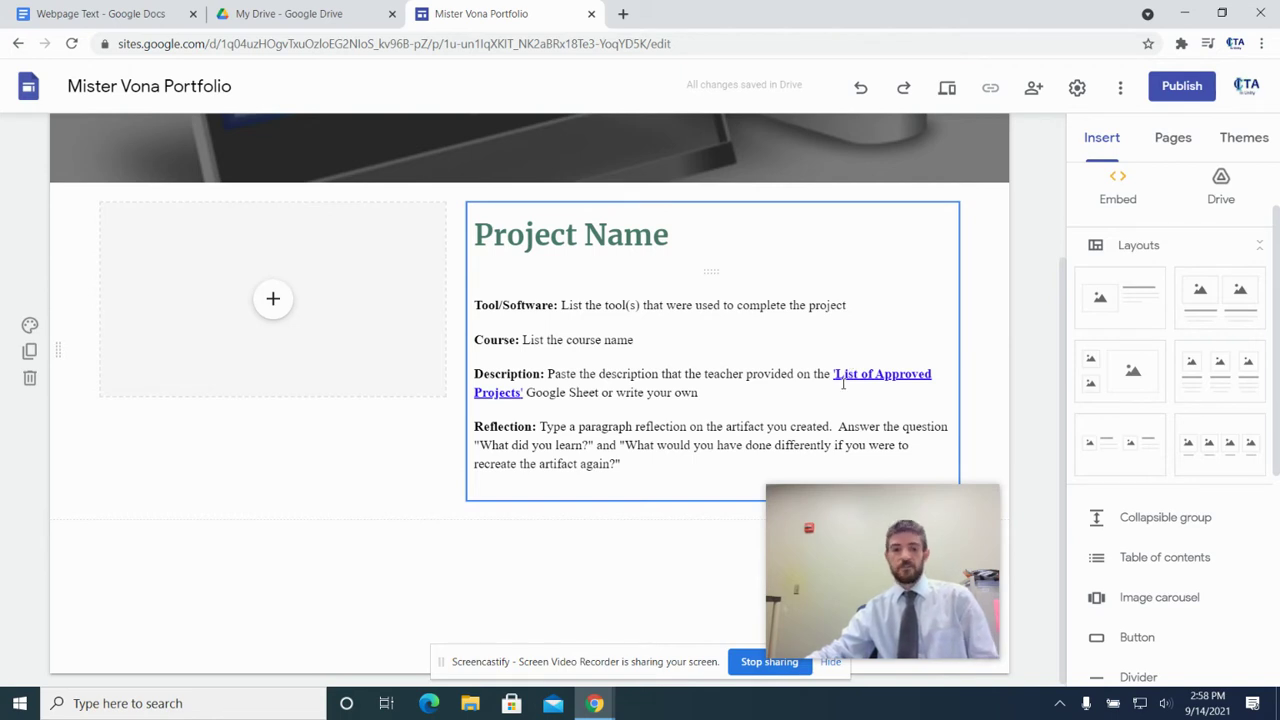
pyautogui.scroll(-1, 666, 468)
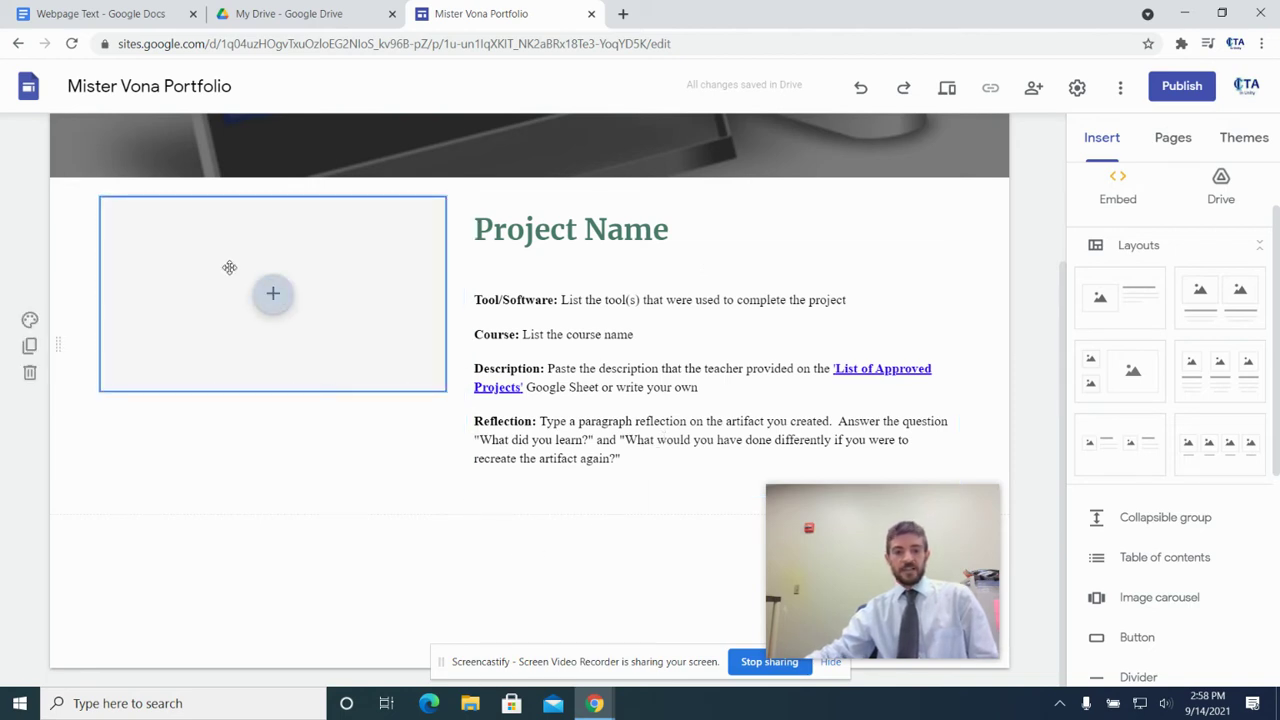
pyautogui.click(272, 296)
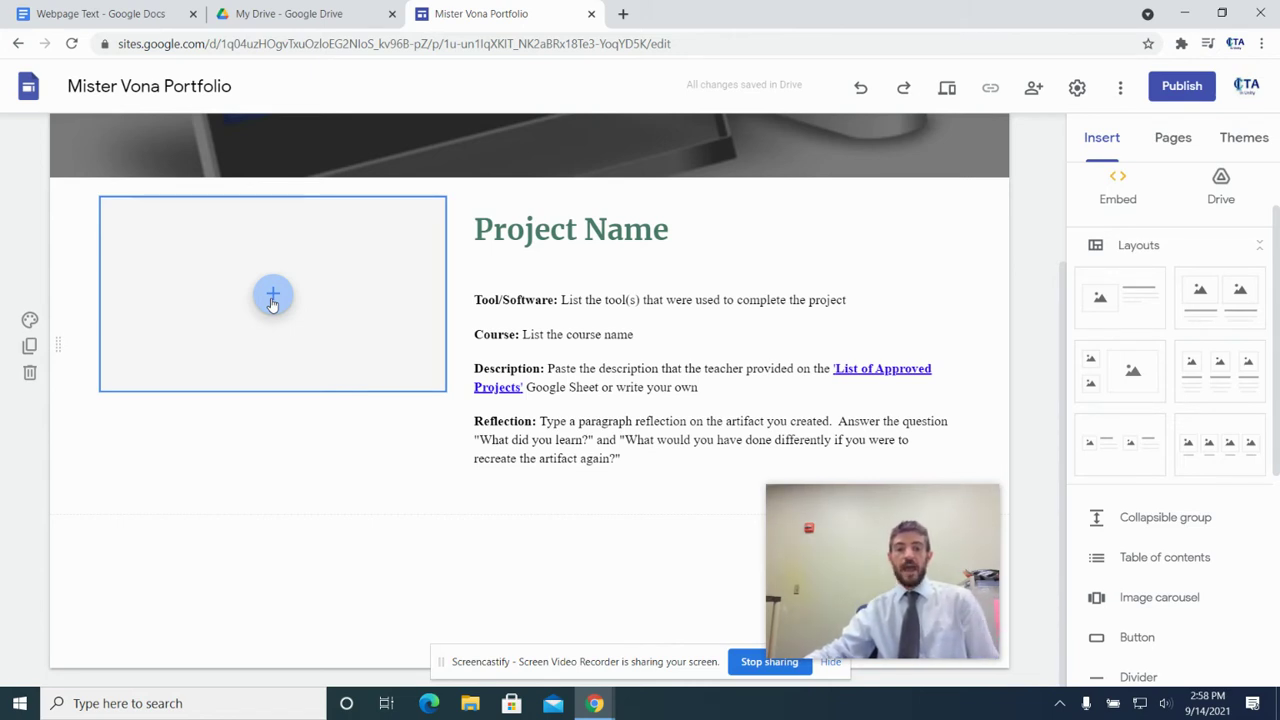
pyautogui.click(272, 298)
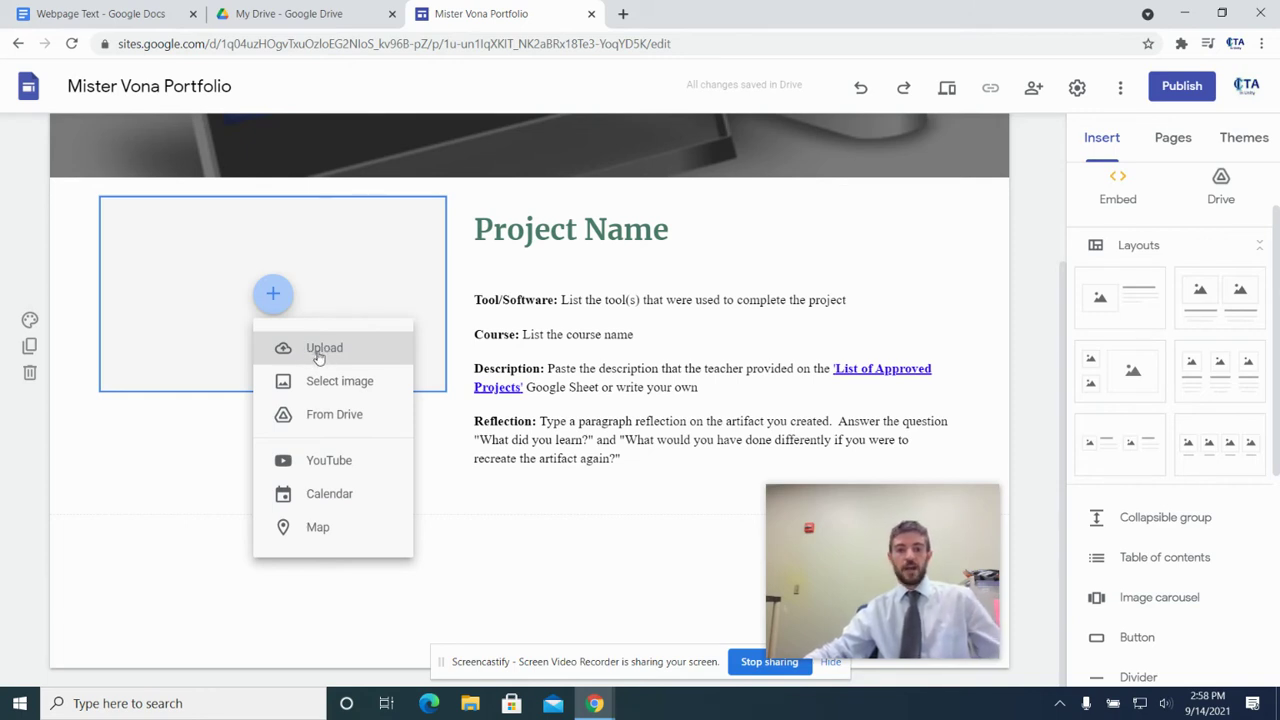
pyautogui.click(208, 434)
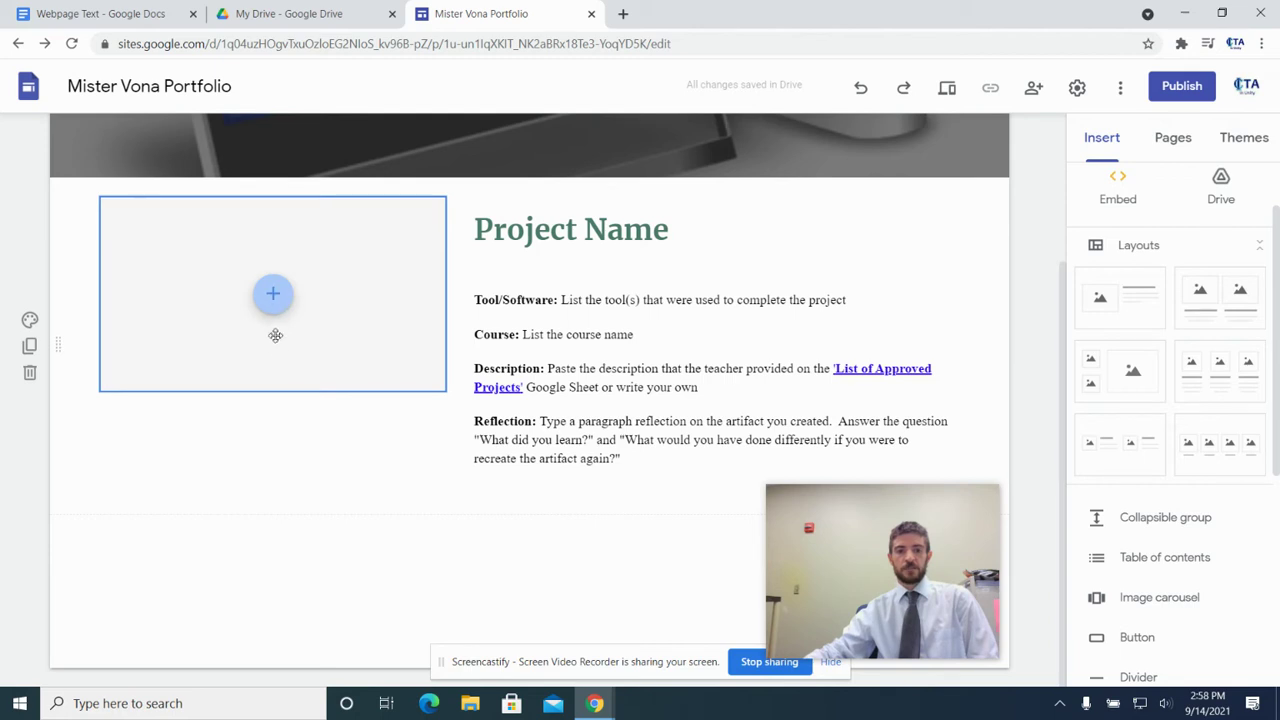
# Add a text box below the image placeholder and fill it with the Standards Addressed heading and bullets copied from the Webpage Text document
pyautogui.doubleClick(271, 421)
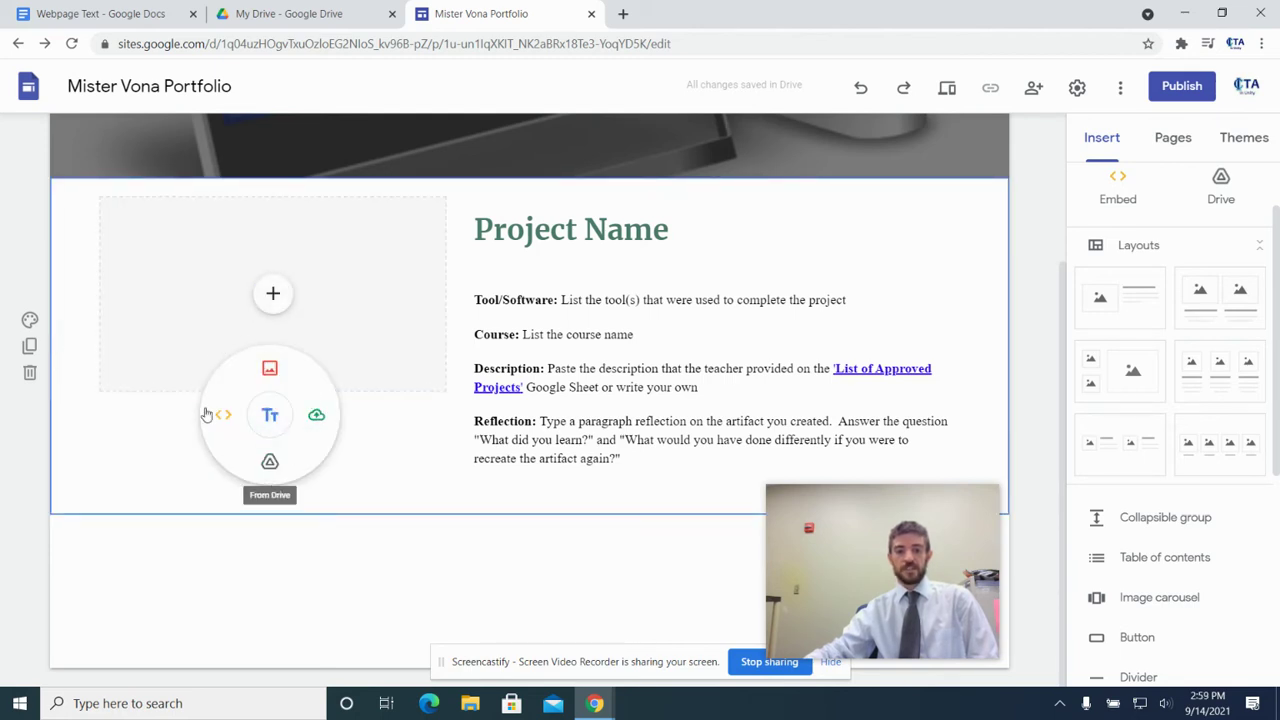
pyautogui.click(266, 418)
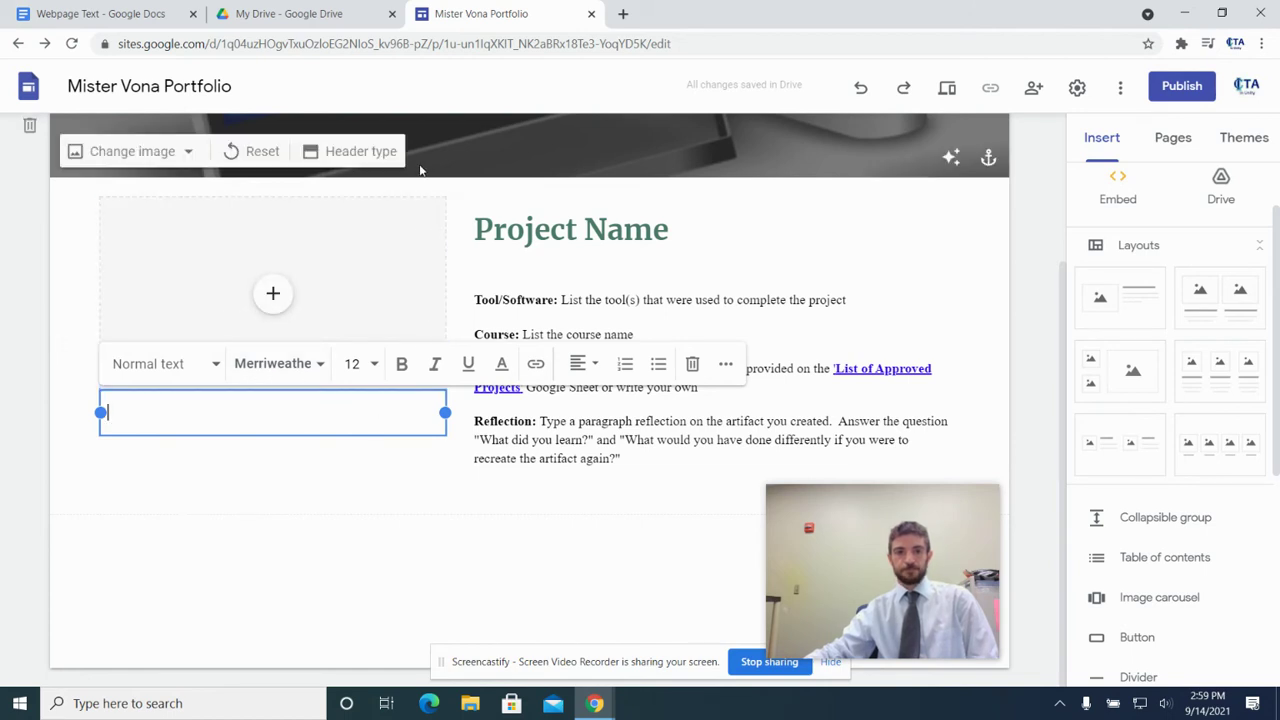
pyautogui.click(113, 10)
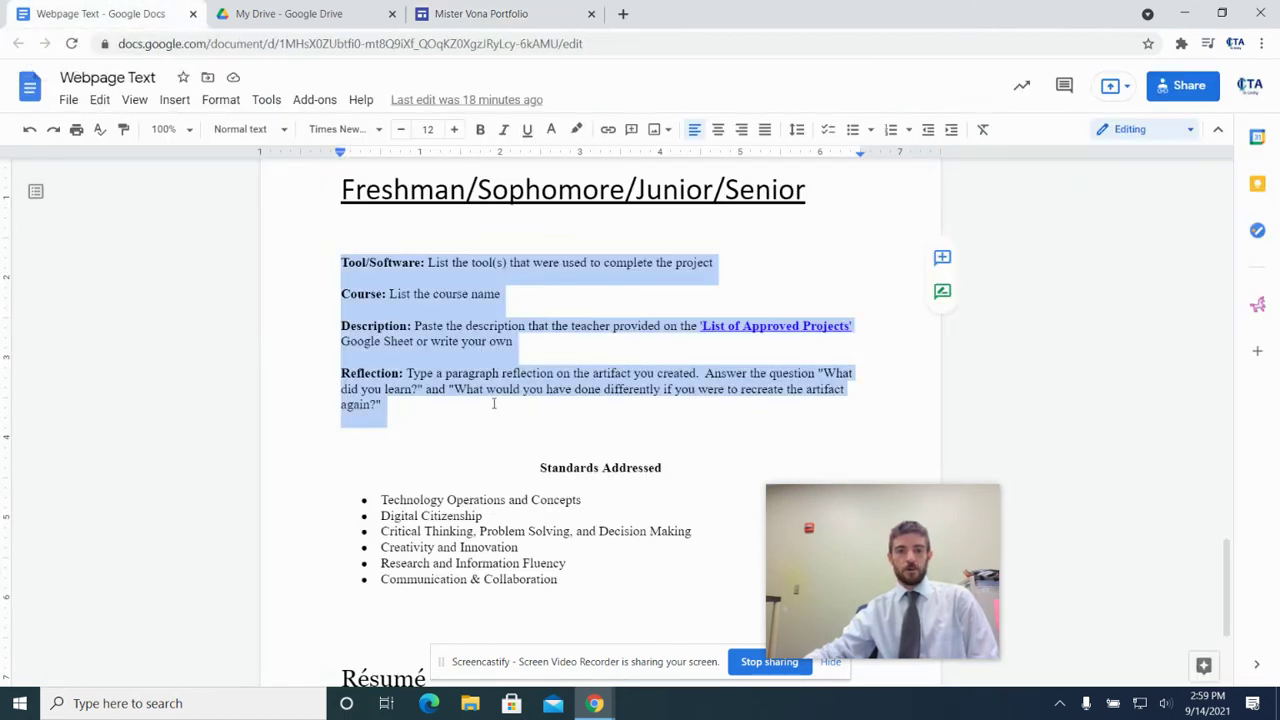
pyautogui.scroll(-3, 577, 430)
pyautogui.moveTo(568, 413); pyautogui.dragTo(536, 311)
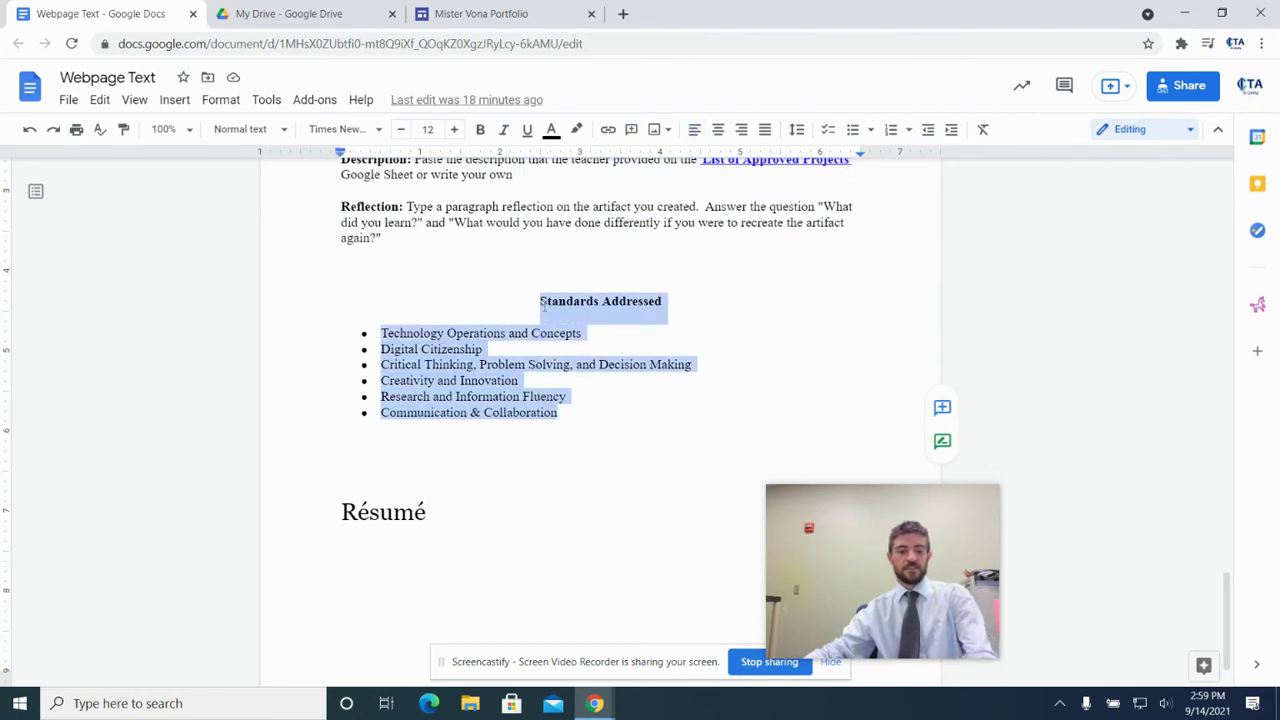
pyautogui.click(459, 16)
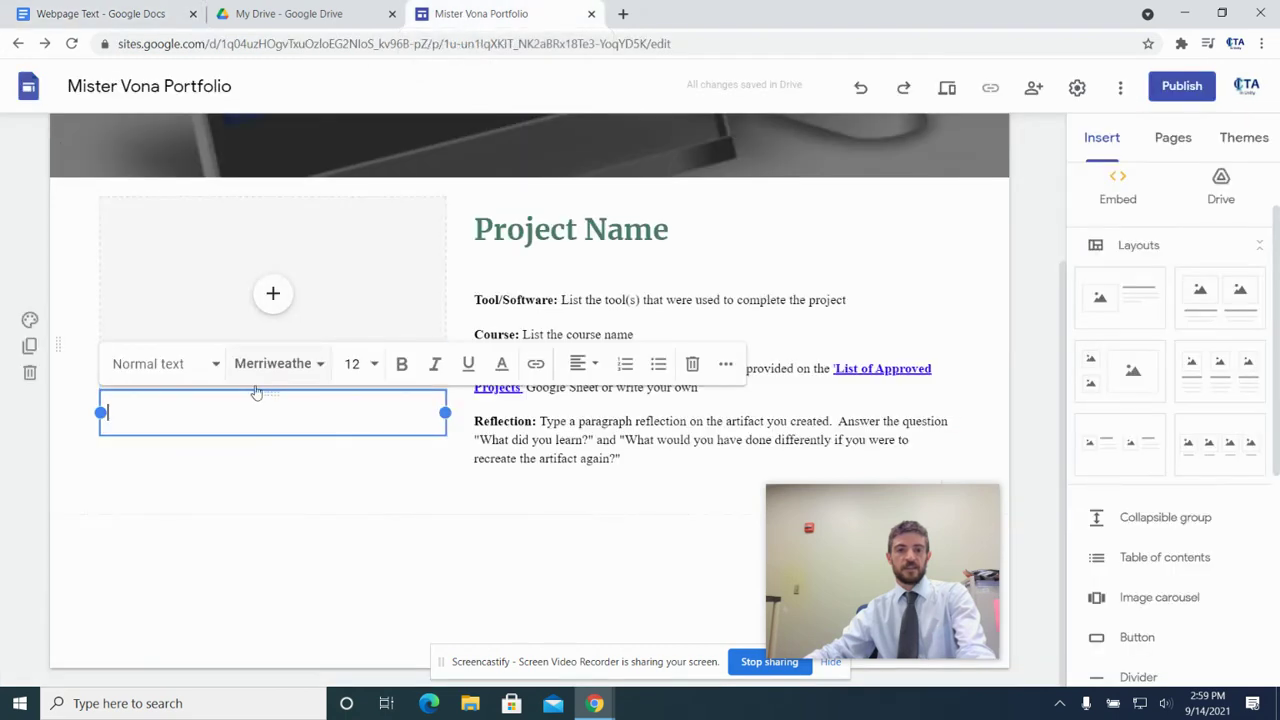
pyautogui.hotkey('ctrl', 'v')
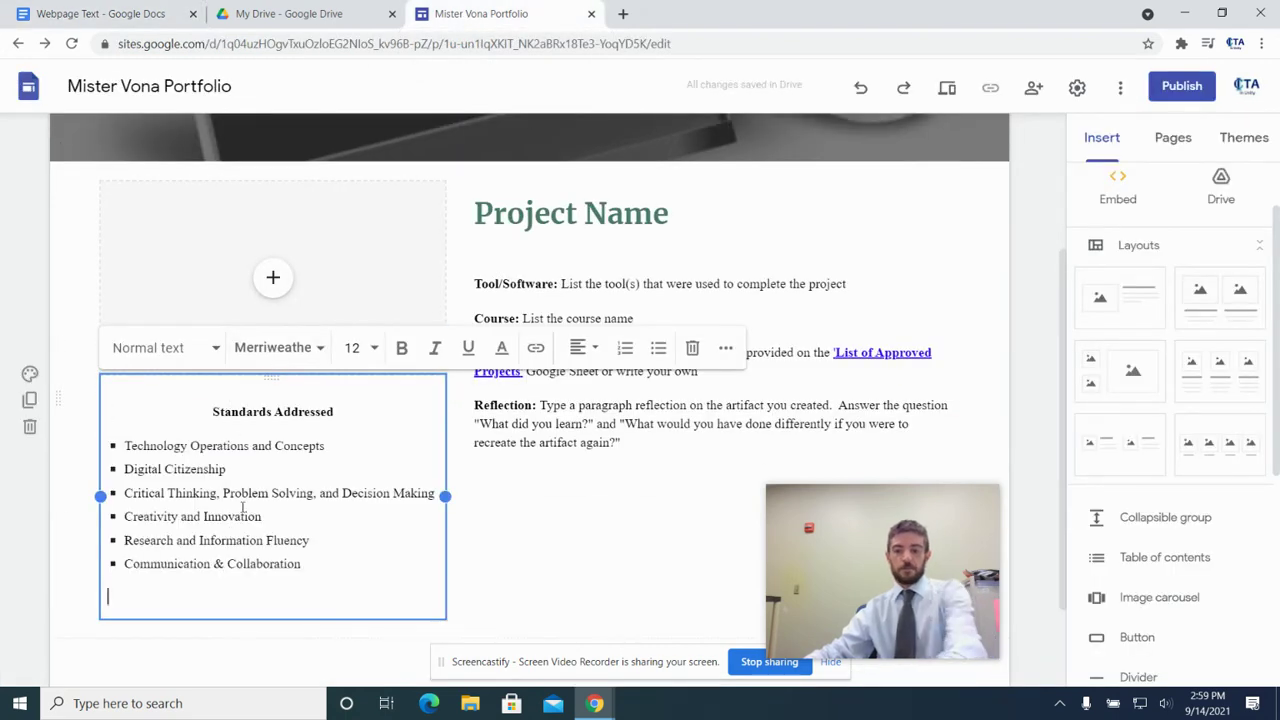
pyautogui.press('BackSpace')
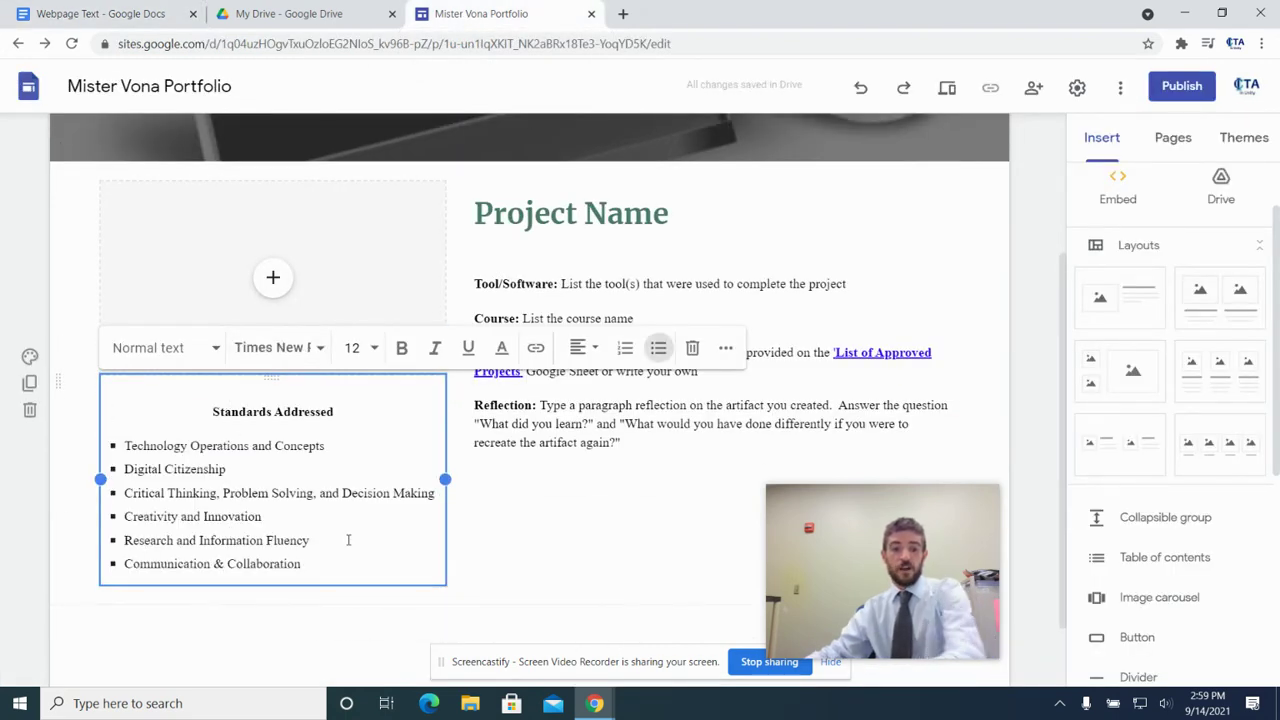
pyautogui.click(551, 505)
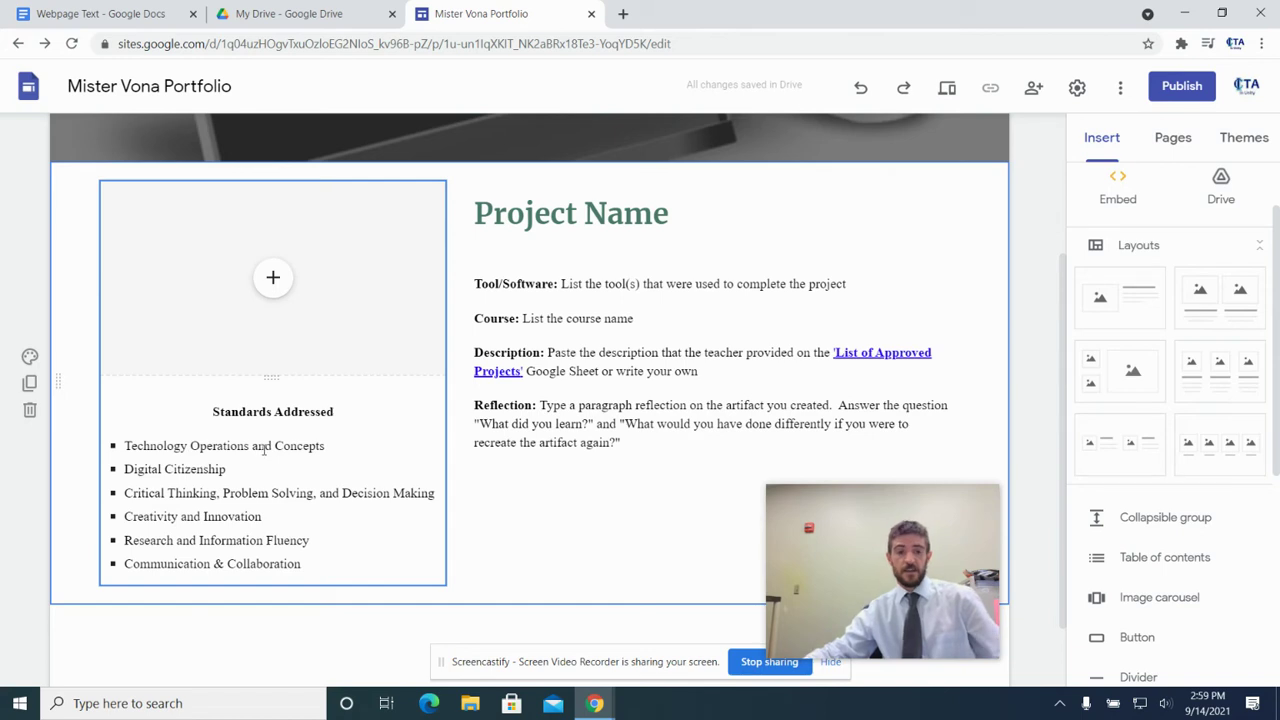
# Insert a divider below the project section on the Freshman Year page
pyautogui.scroll(-1, 265, 451)
pyautogui.scroll(1, 265, 451)
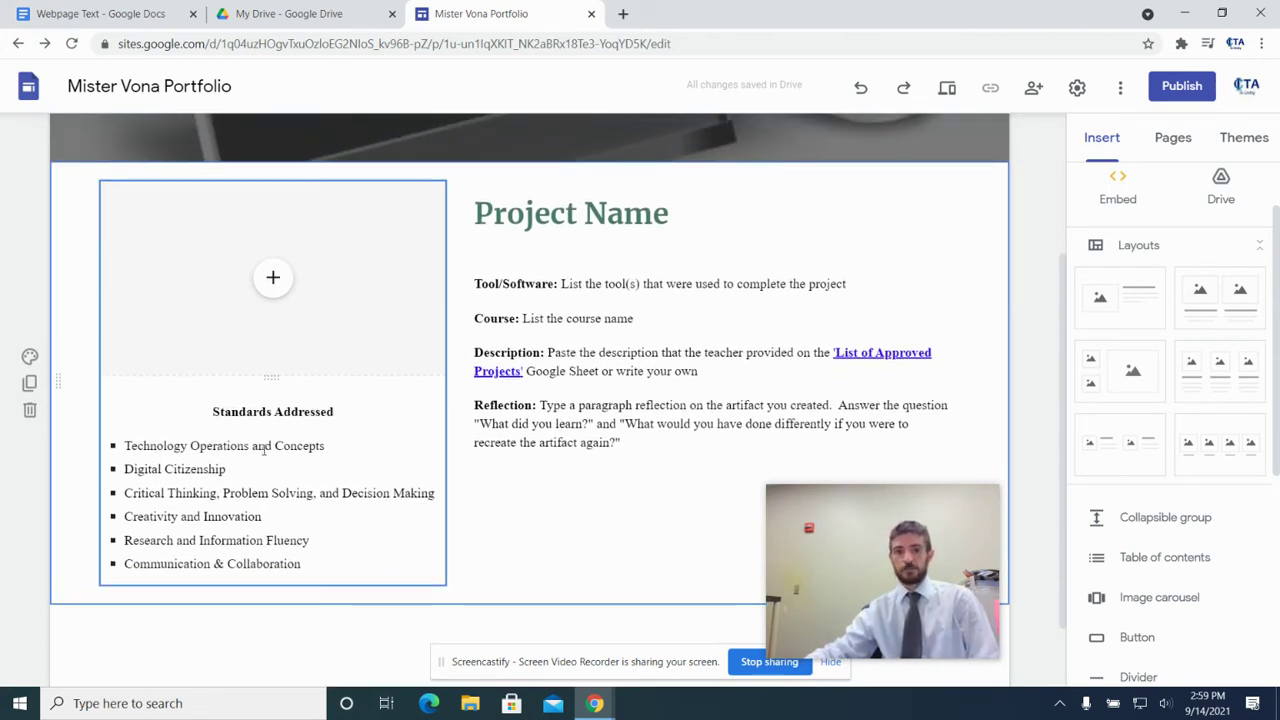
pyautogui.scroll(1, 265, 451)
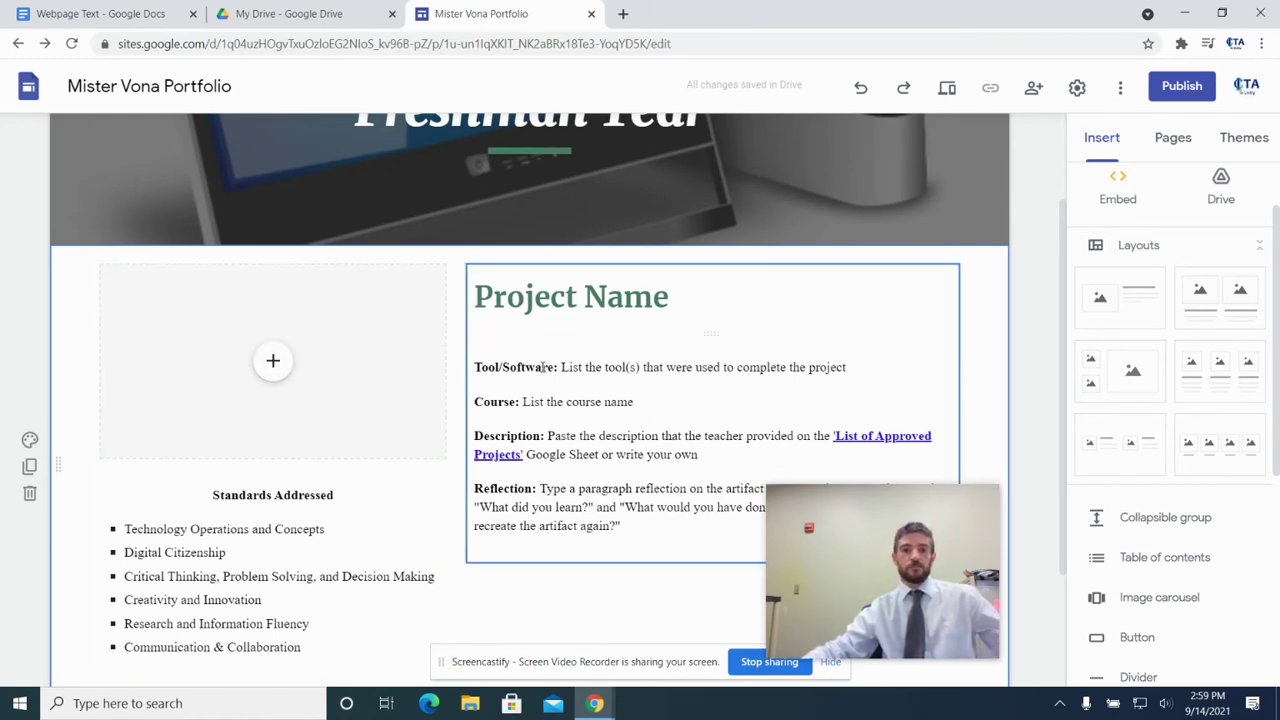
pyautogui.scroll(-1, 385, 282)
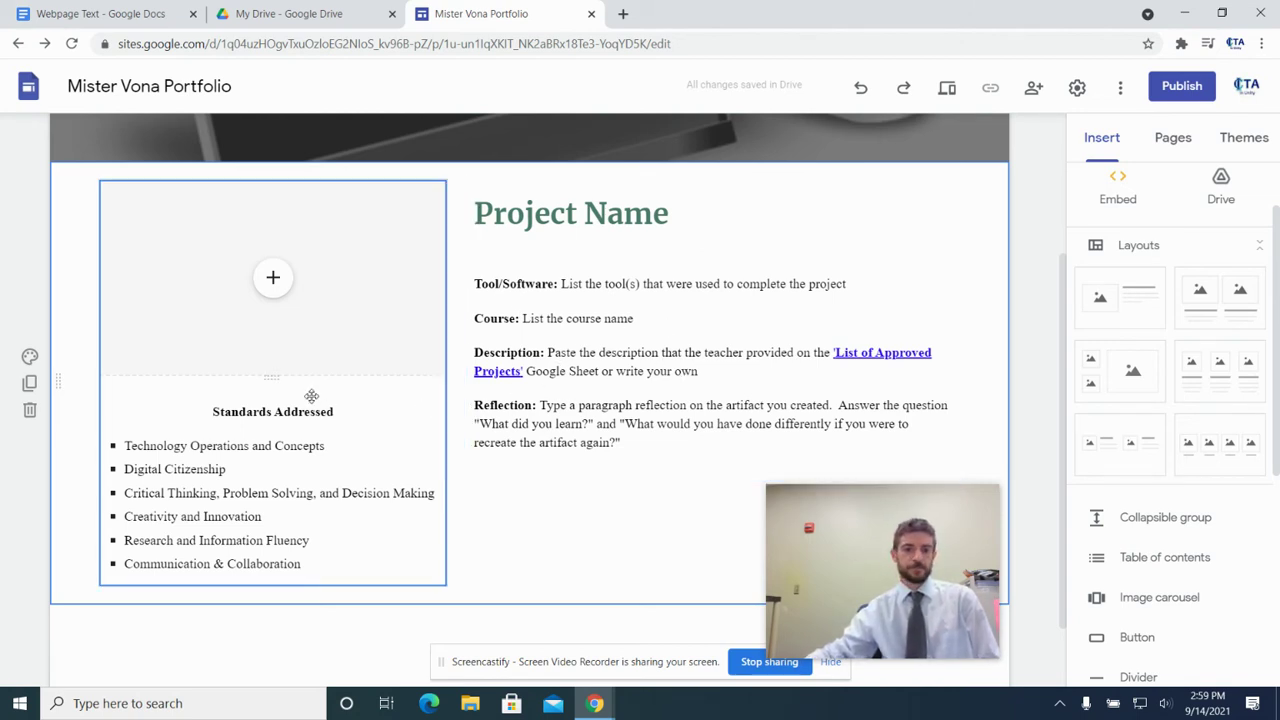
pyautogui.scroll(-1, 499, 566)
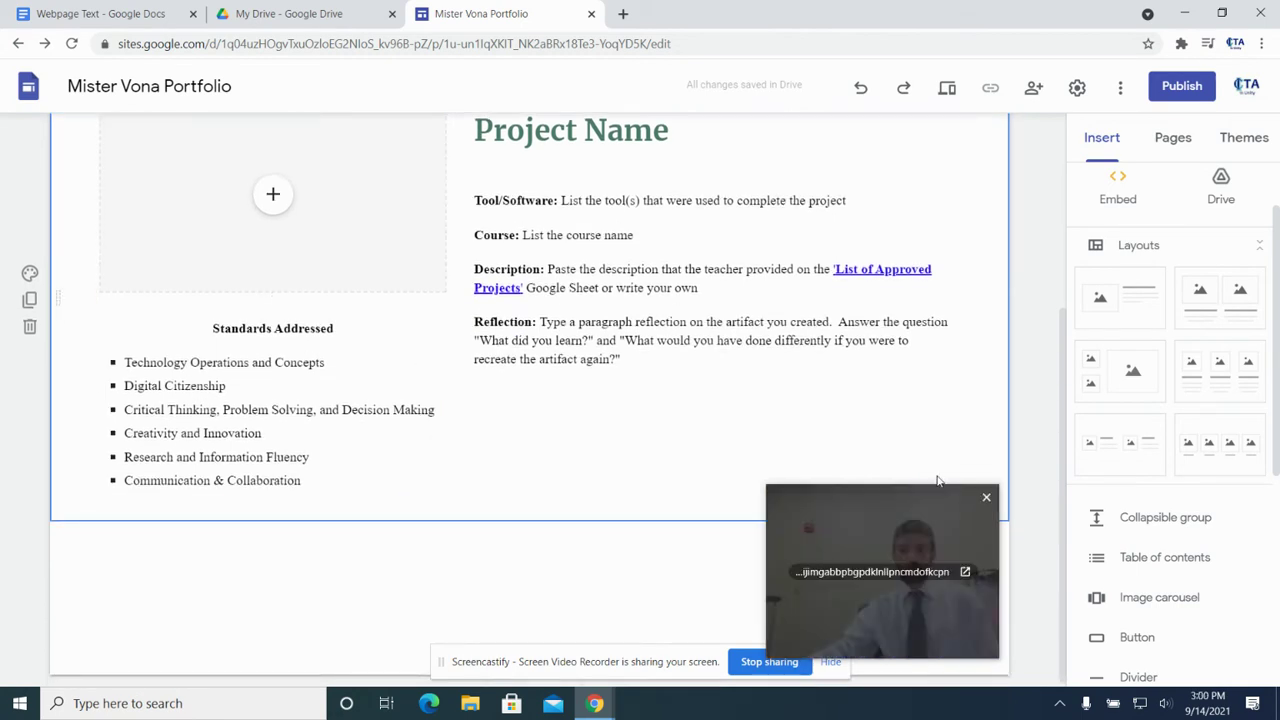
pyautogui.scroll(-2, 1210, 468)
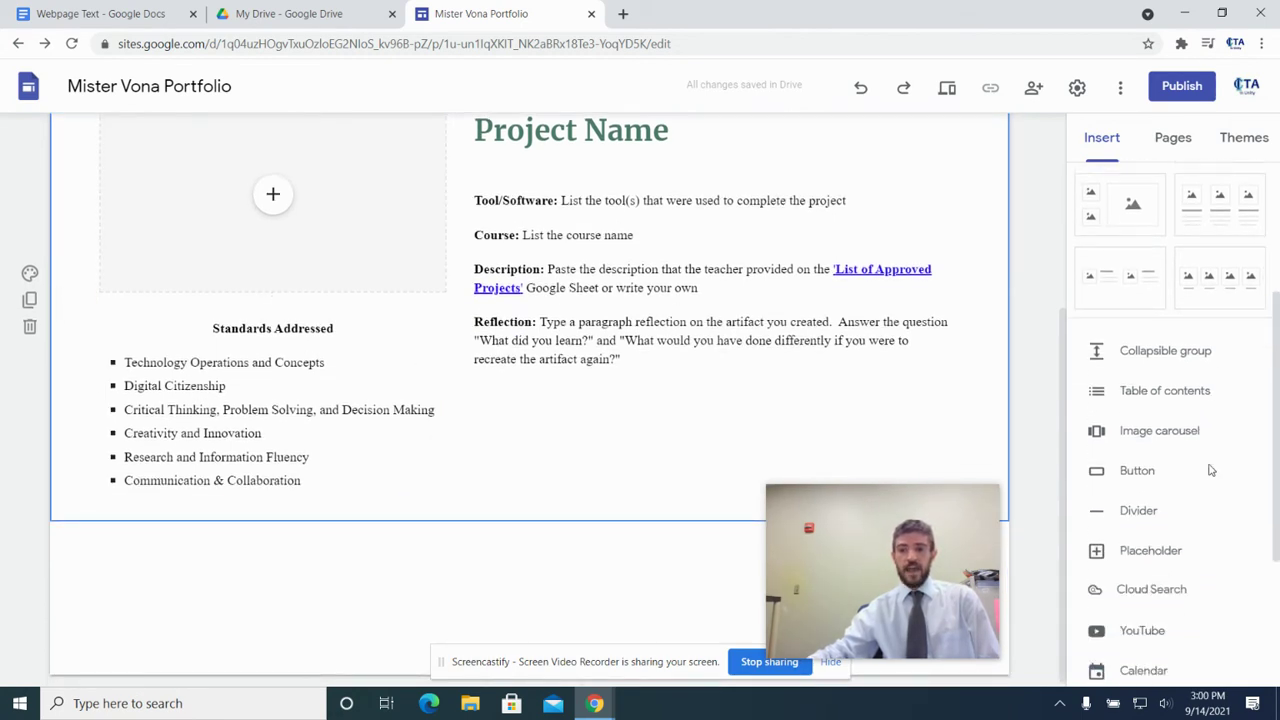
pyautogui.click(1140, 511)
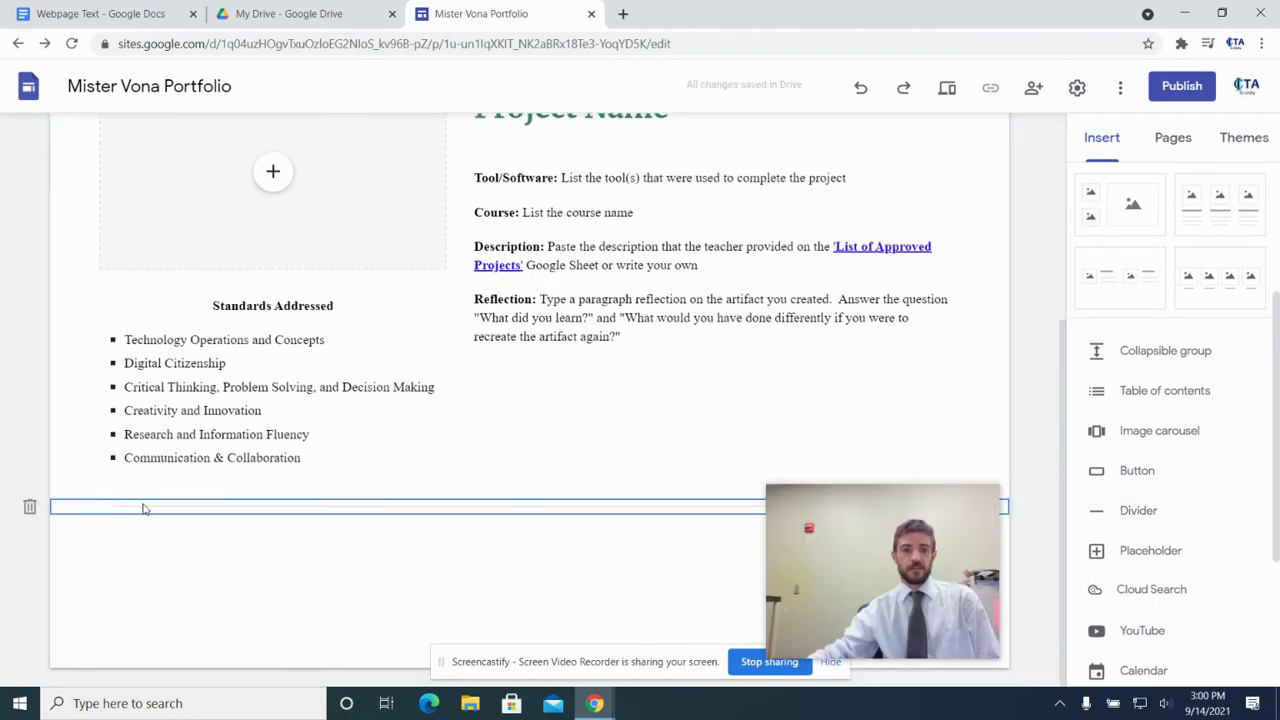
# Duplicate the whole Project Name section, including its placeholder, template text and Standards Addressed list
pyautogui.scroll(1, 143, 509)
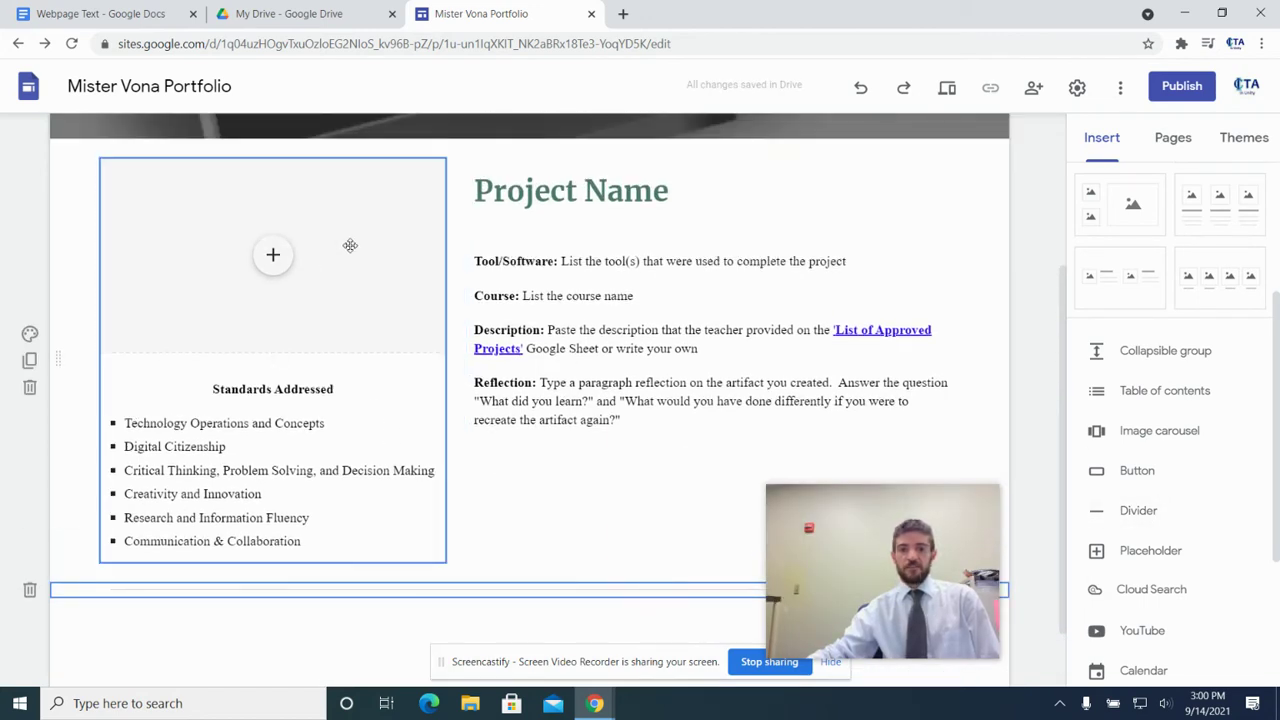
pyautogui.scroll(-1, 357, 563)
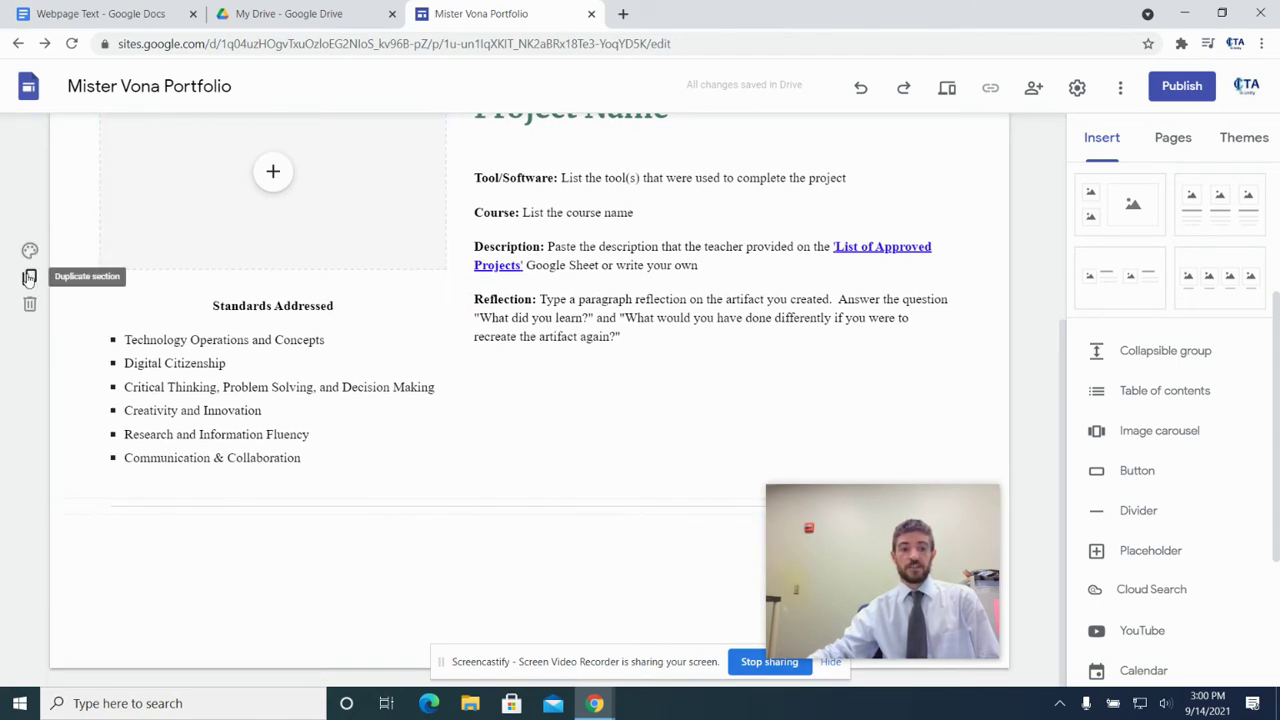
pyautogui.click(29, 278)
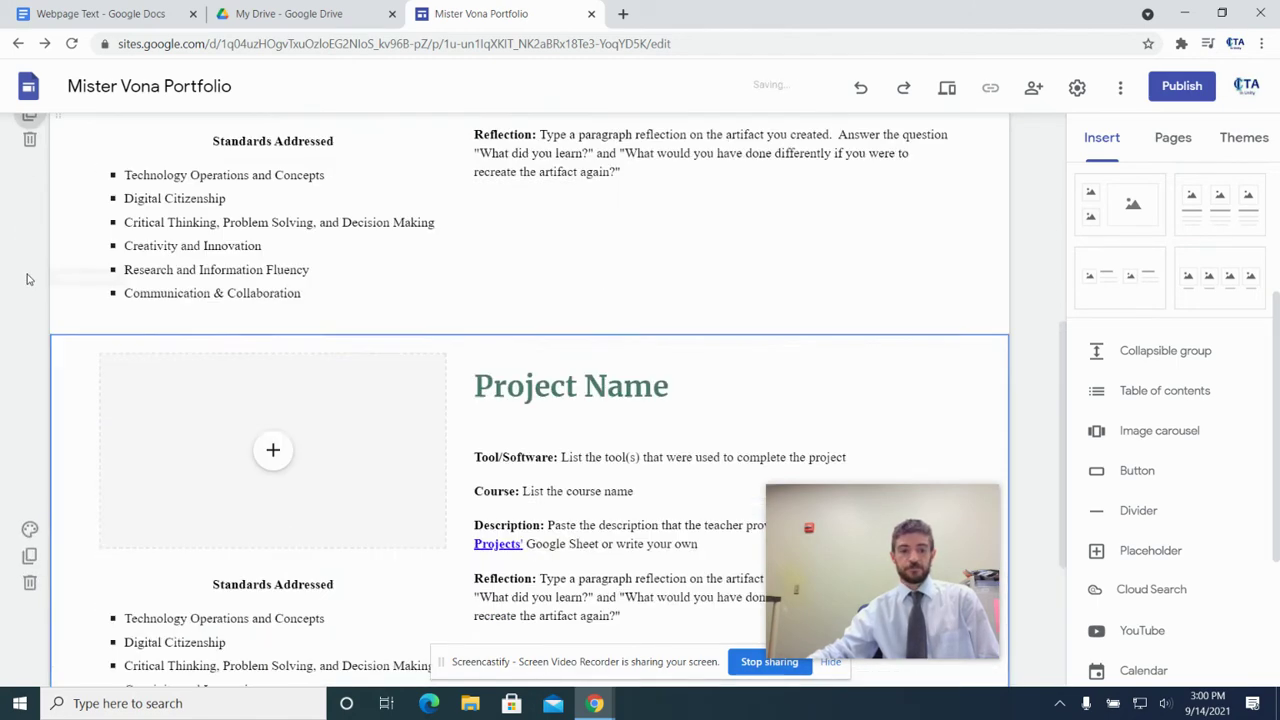
# Move the divider from below the duplicated section to between the two Project Name sections
pyautogui.scroll(-1, 100, 275)
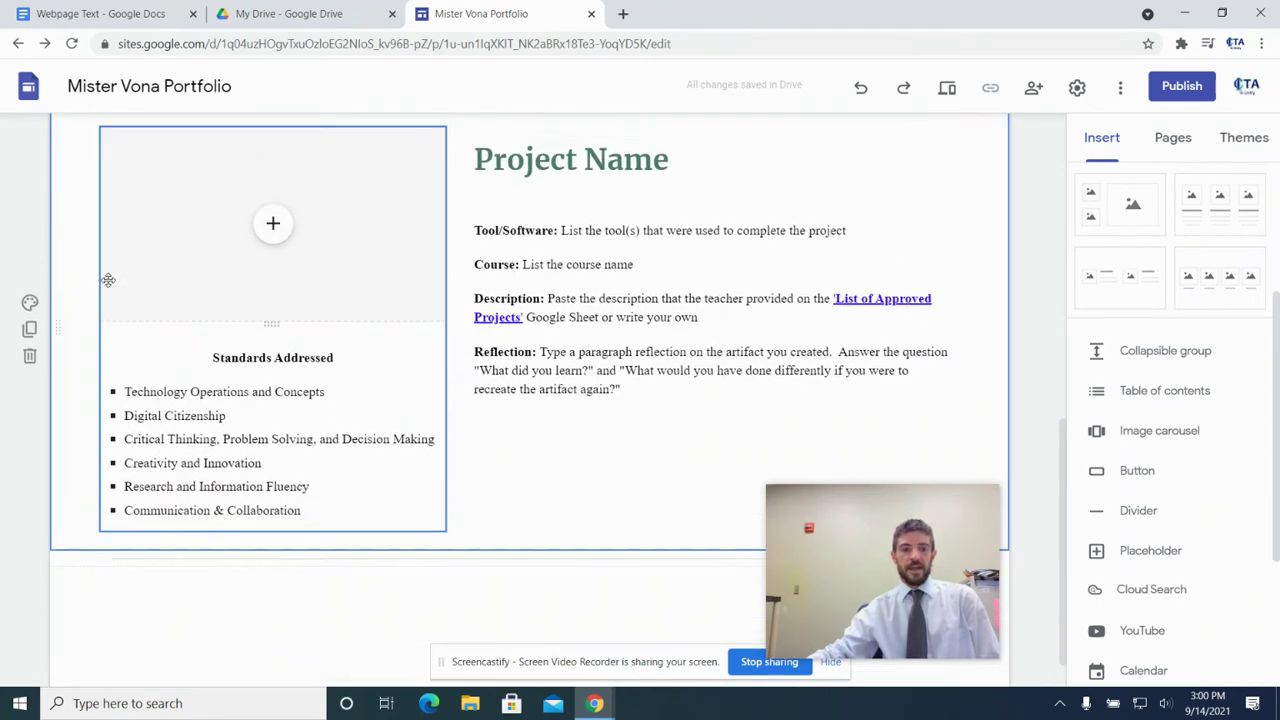
pyautogui.scroll(1, 91, 220)
pyautogui.scroll(-1, 148, 323)
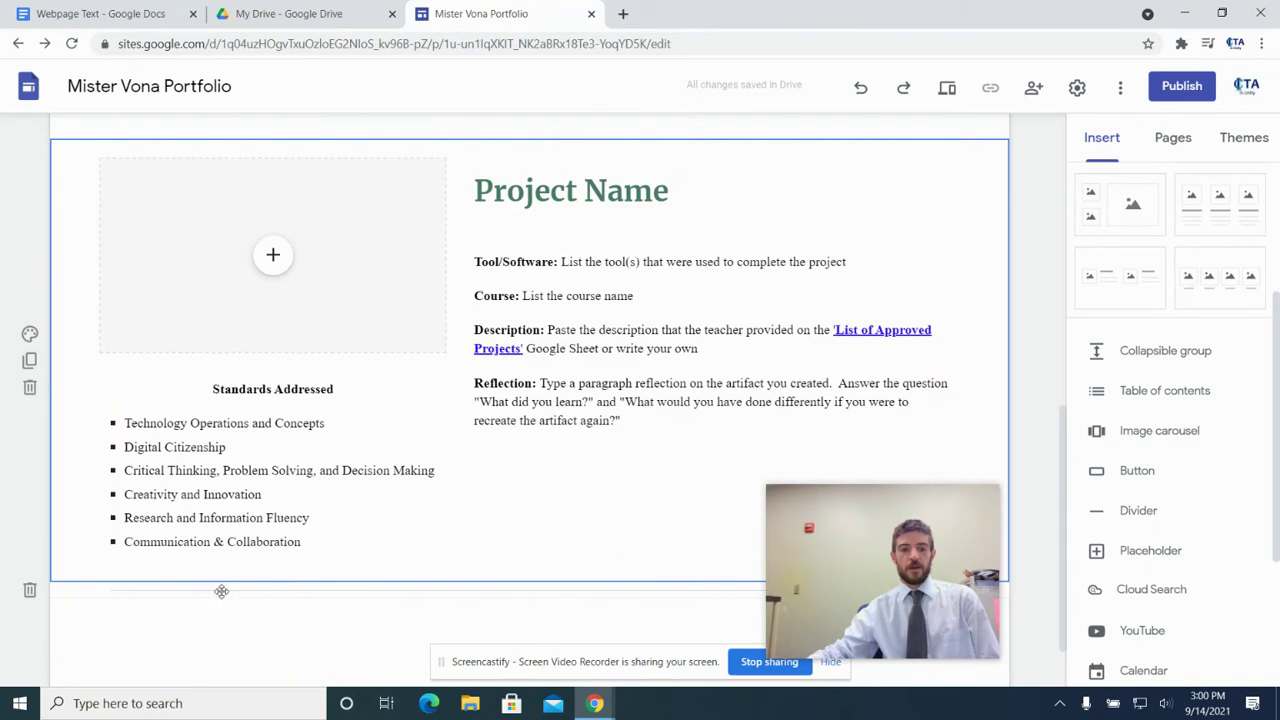
pyautogui.moveTo(238, 591); pyautogui.dragTo(280, 209)
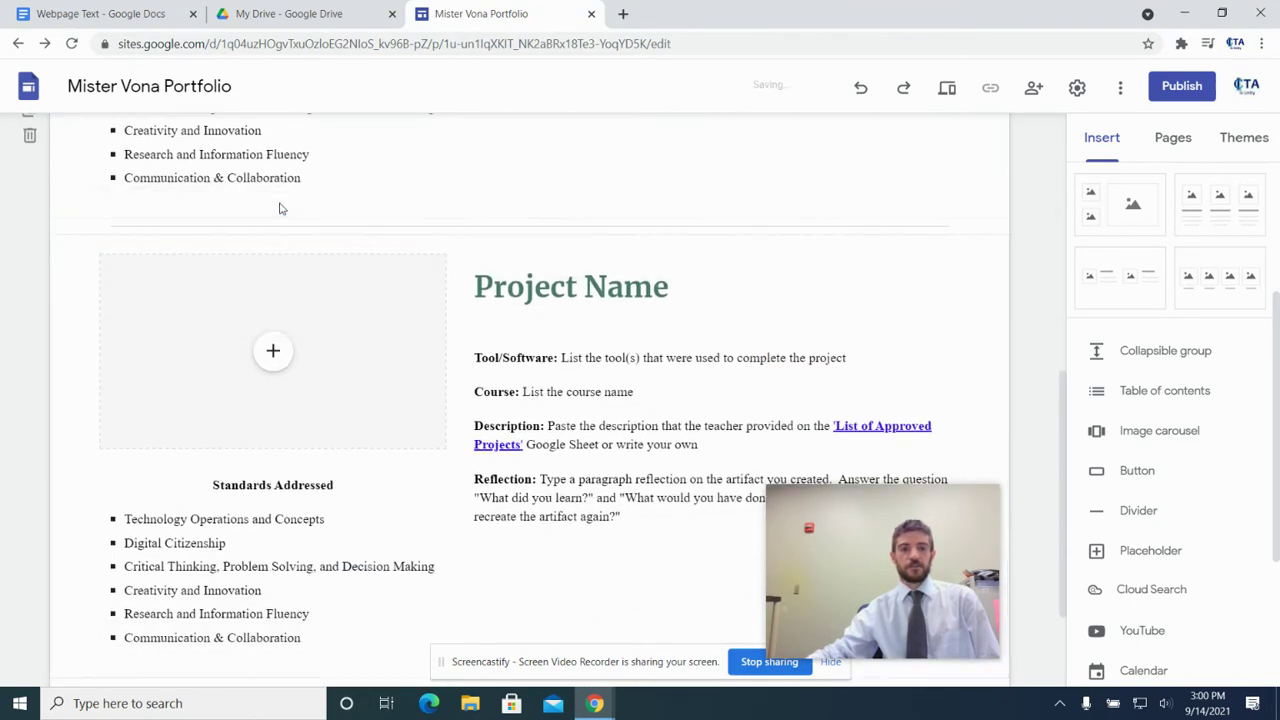
pyautogui.scroll(8, 291, 229)
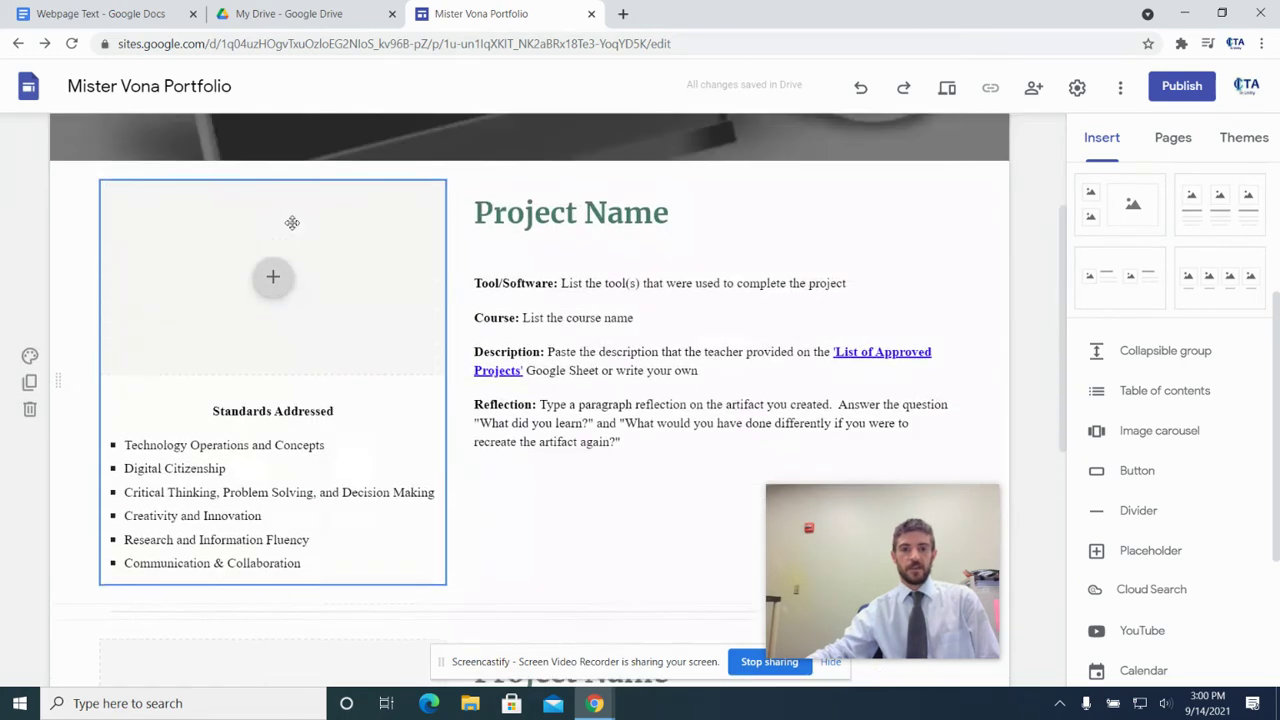
pyautogui.scroll(-1, 414, 250)
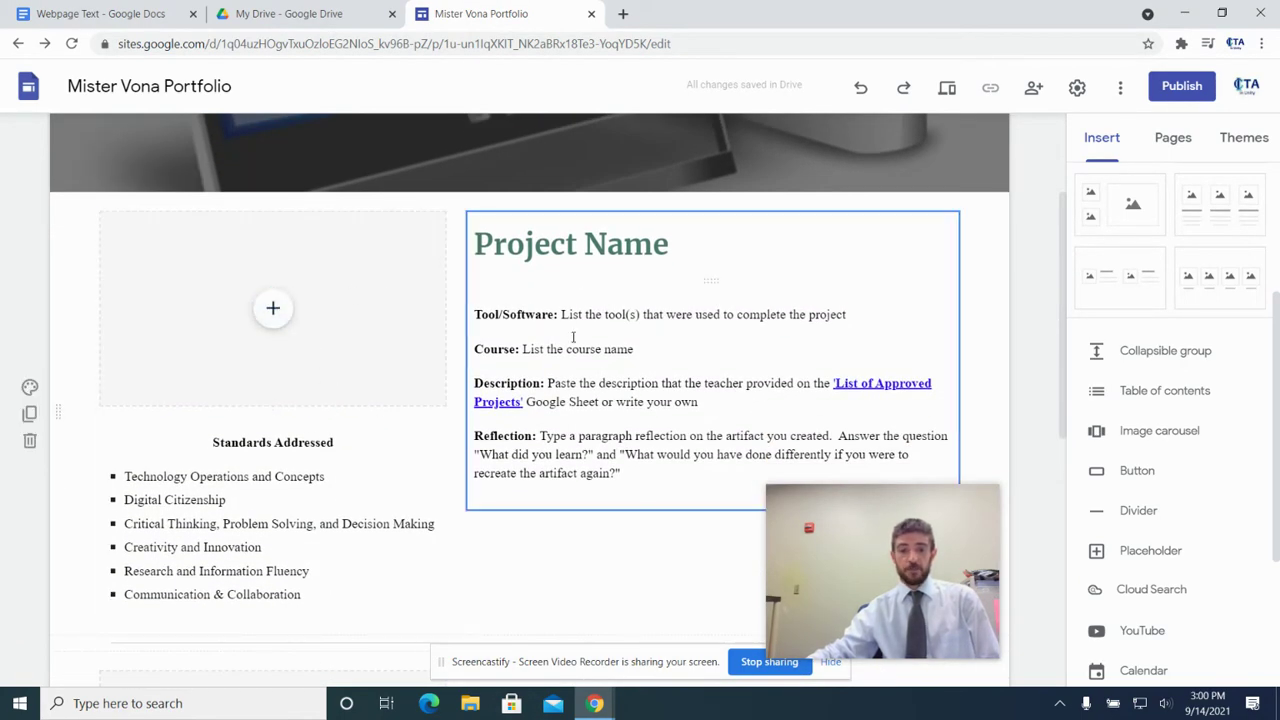
# Duplicate the Freshman Year page and name the copy Sophomore Year
pyautogui.scroll(-4, 605, 238)
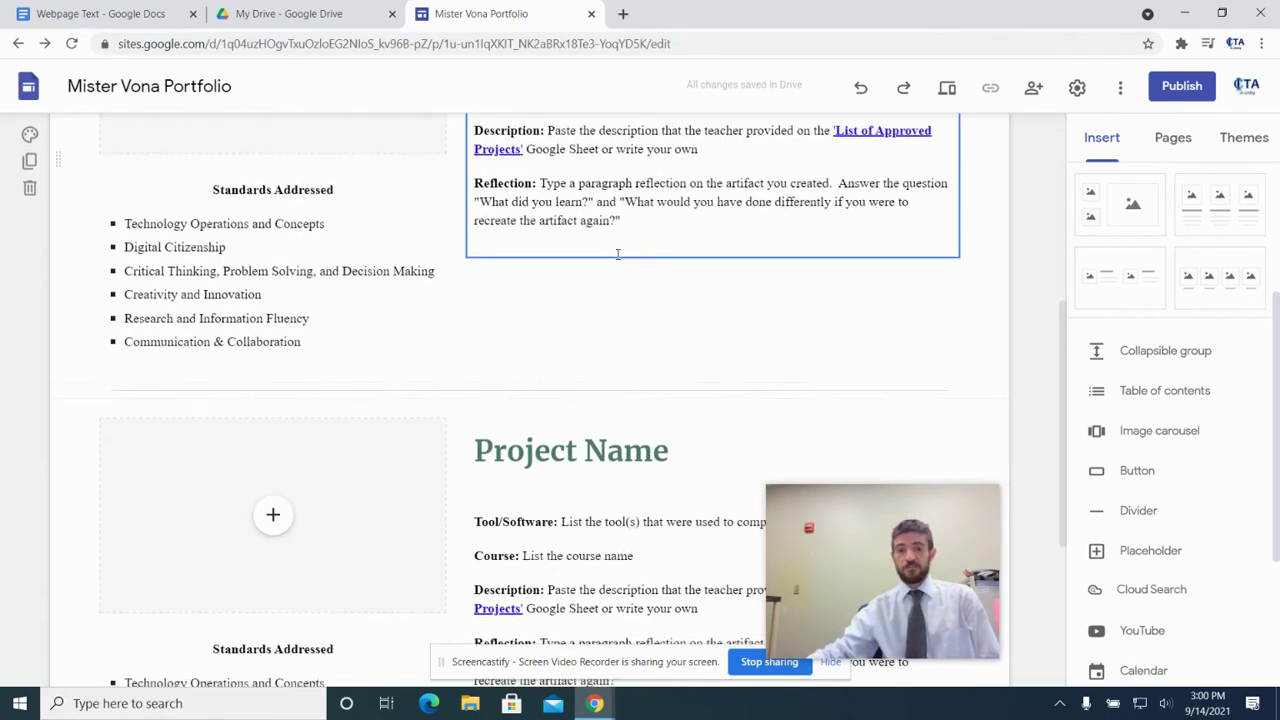
pyautogui.scroll(5, 599, 309)
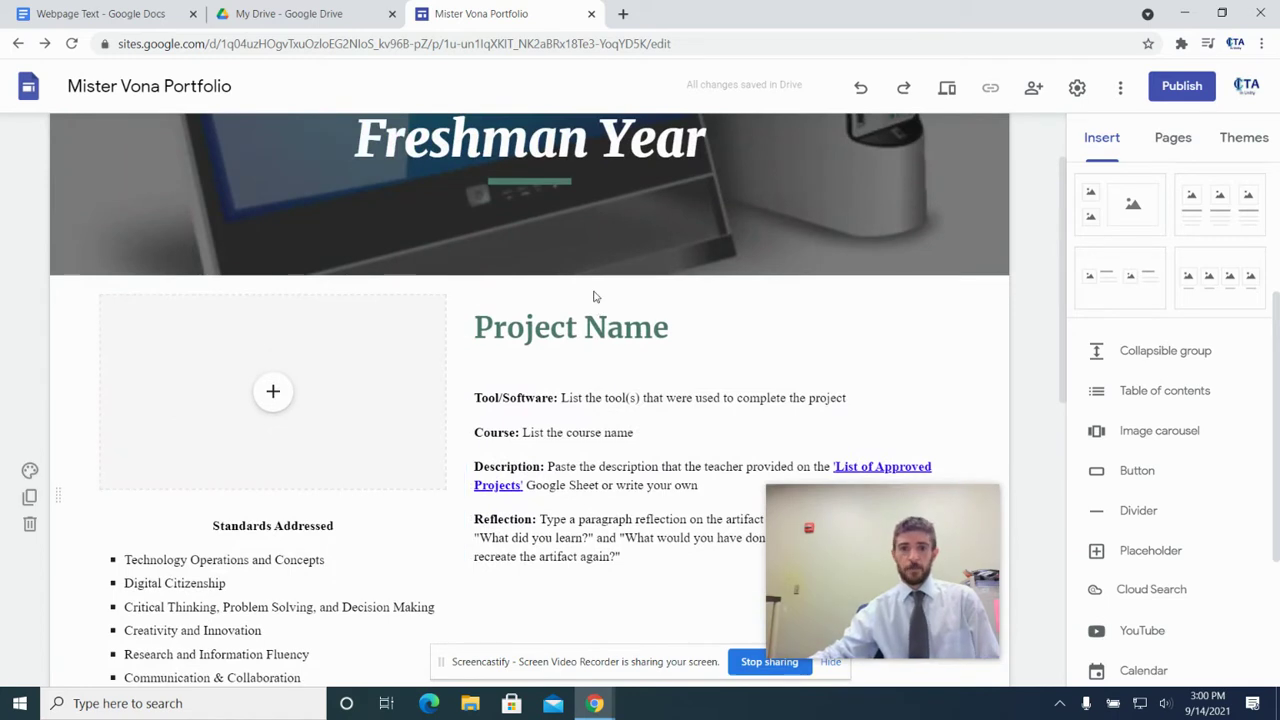
pyautogui.scroll(1, 593, 296)
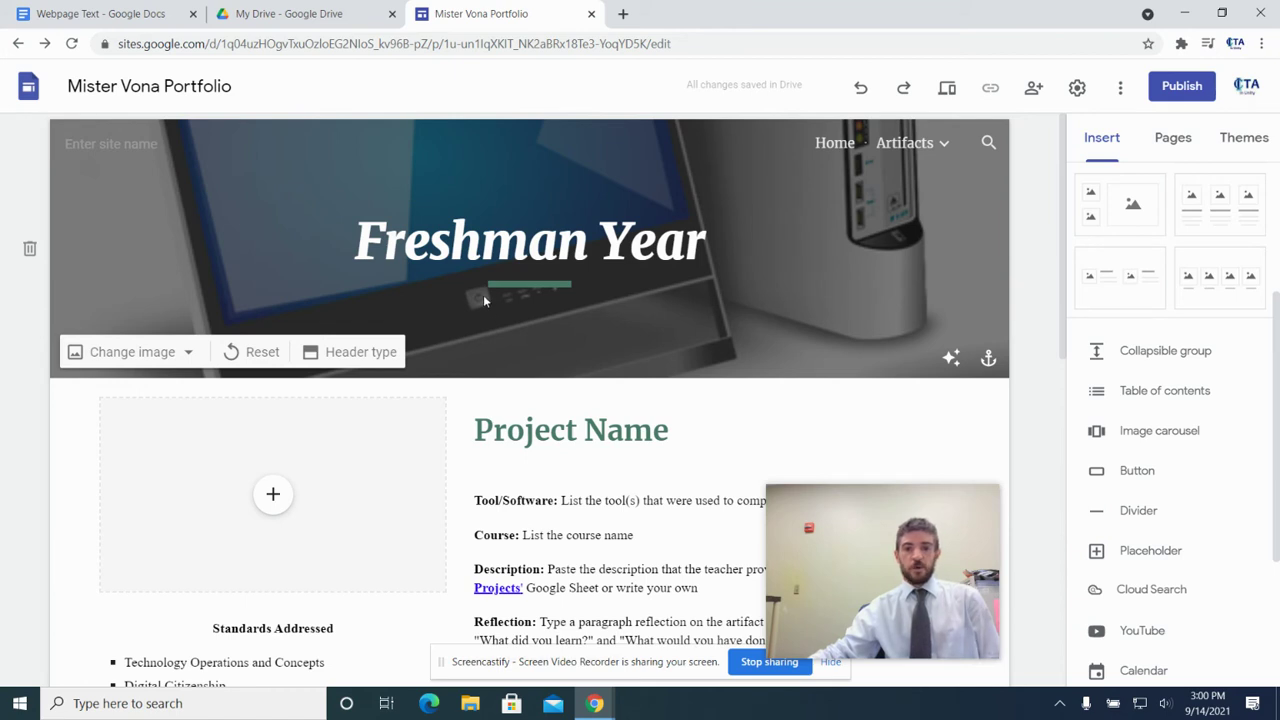
pyautogui.click(1178, 137)
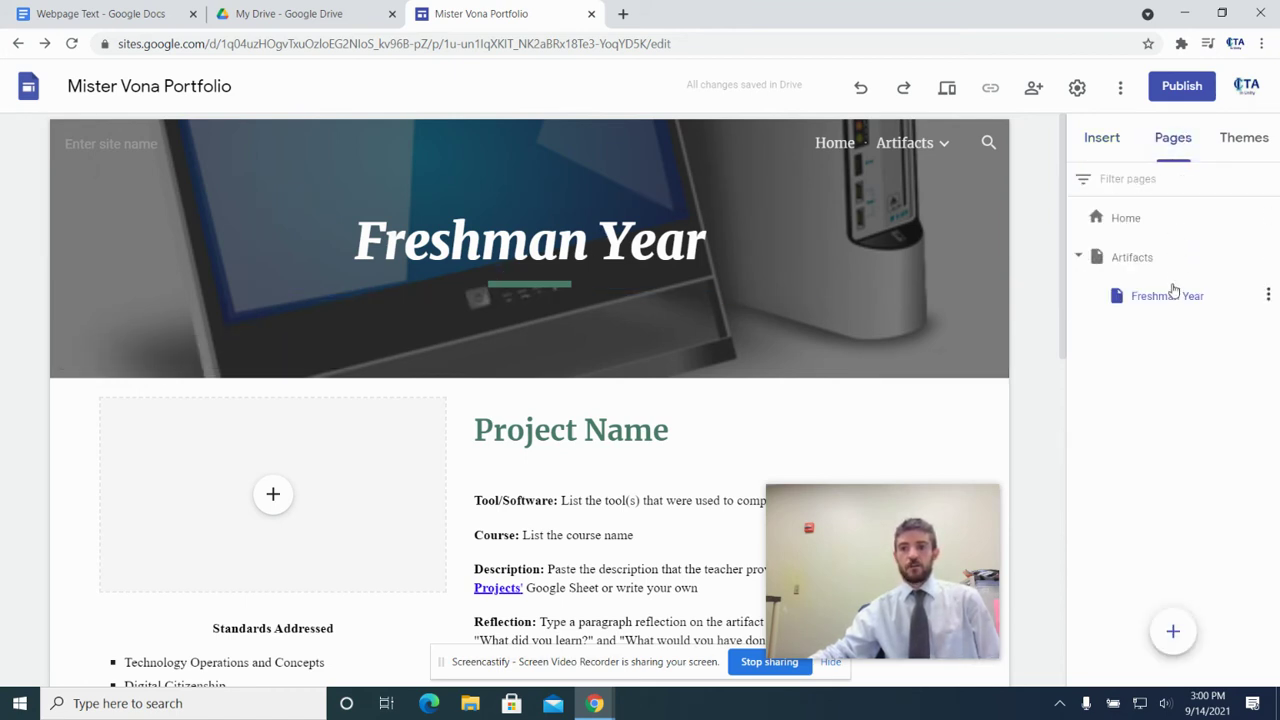
pyautogui.click(1269, 295)
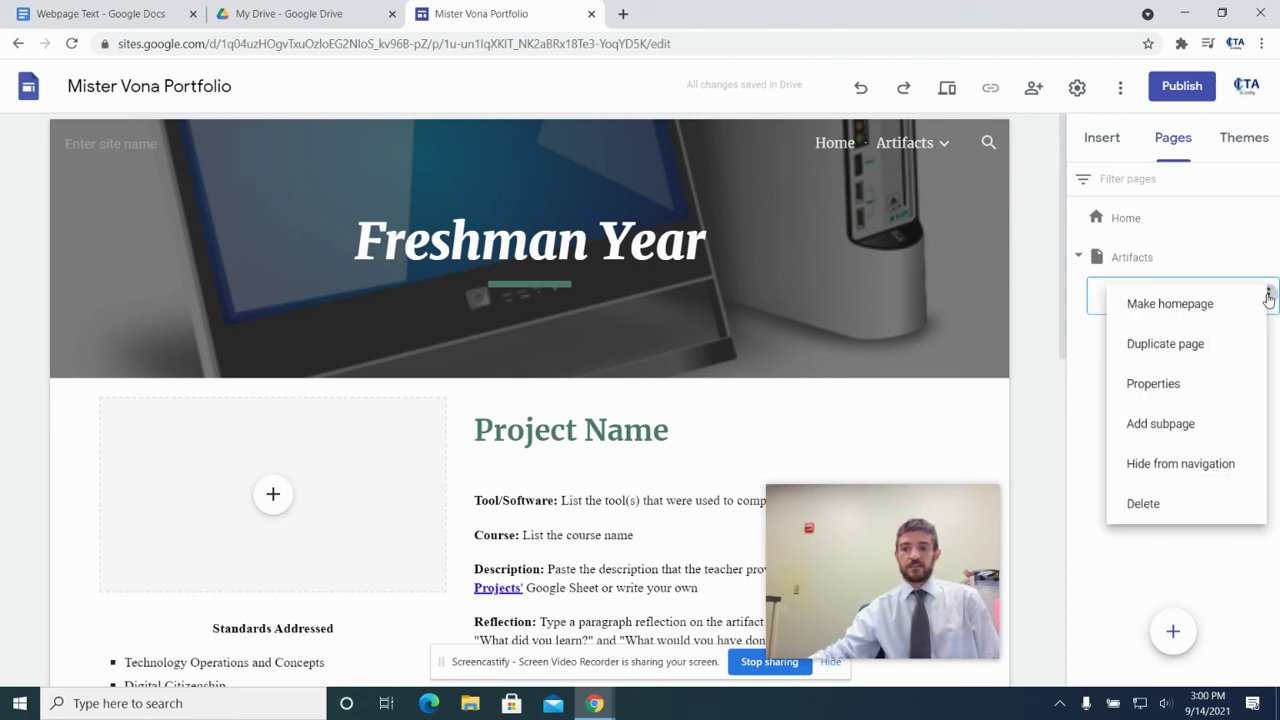
pyautogui.click(1208, 346)
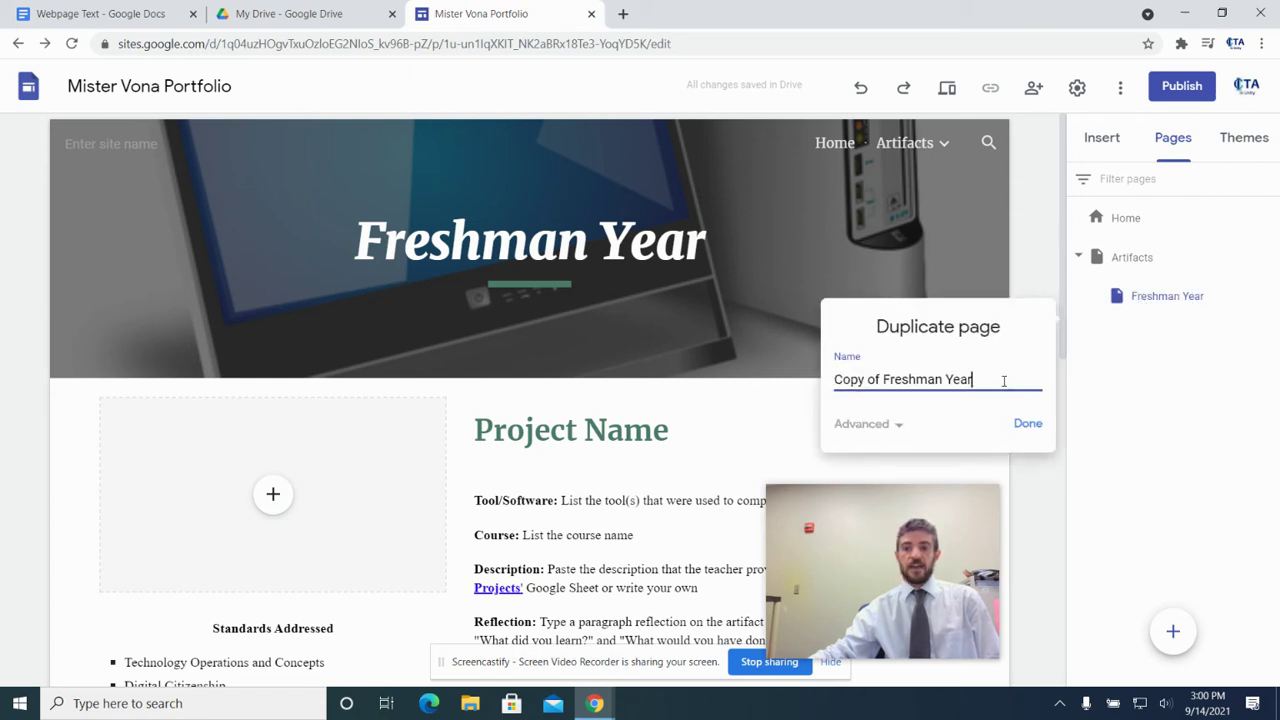
pyautogui.moveTo(1004, 381); pyautogui.dragTo(804, 395)
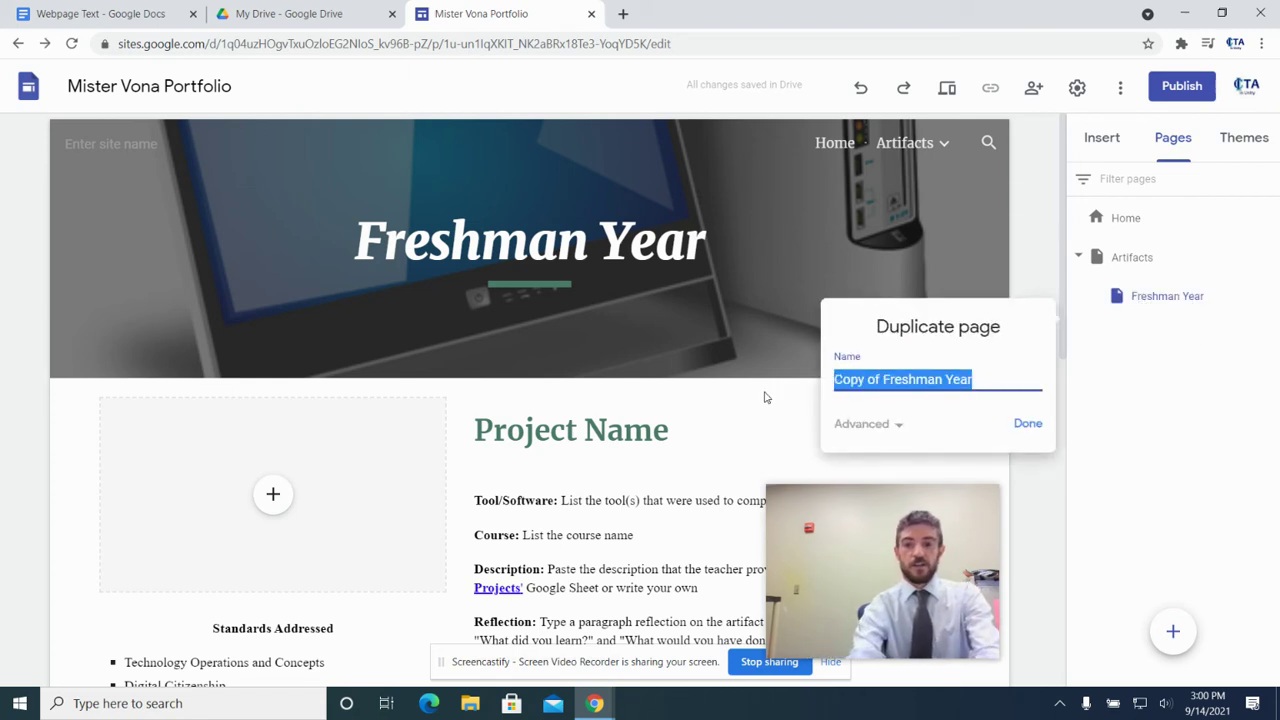
pyautogui.write('Sop')
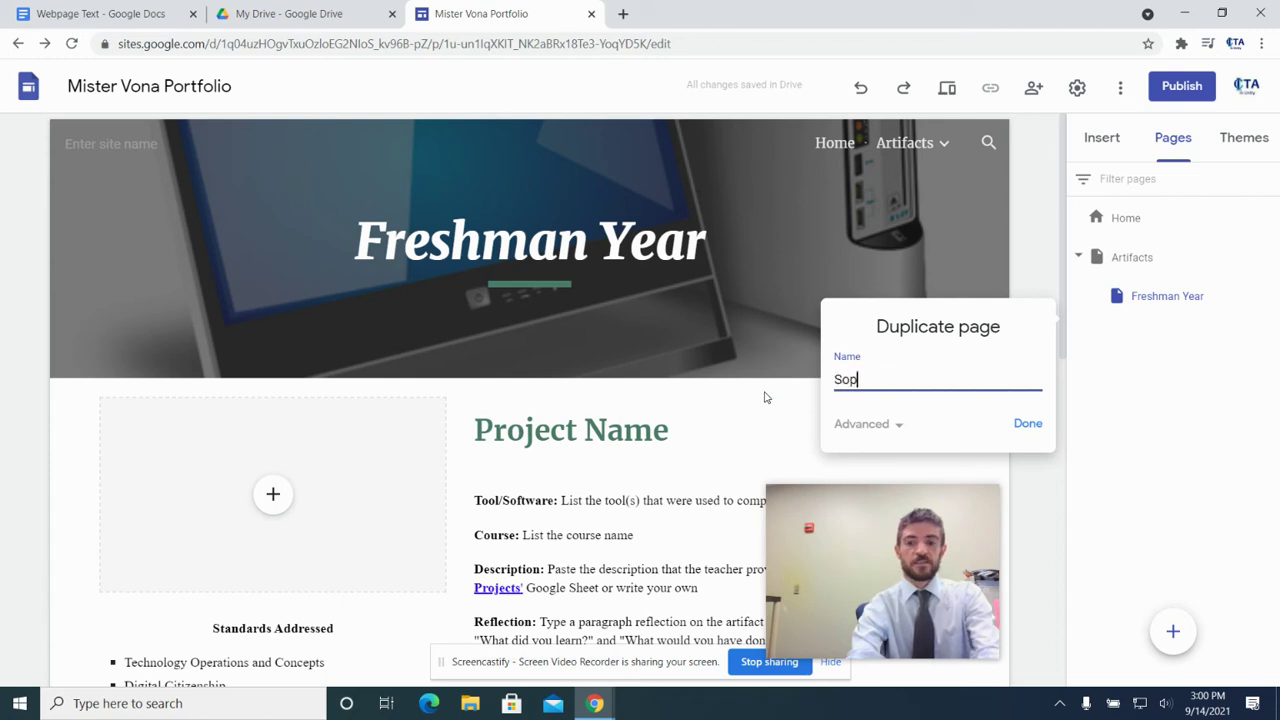
pyautogui.write('homore Year')
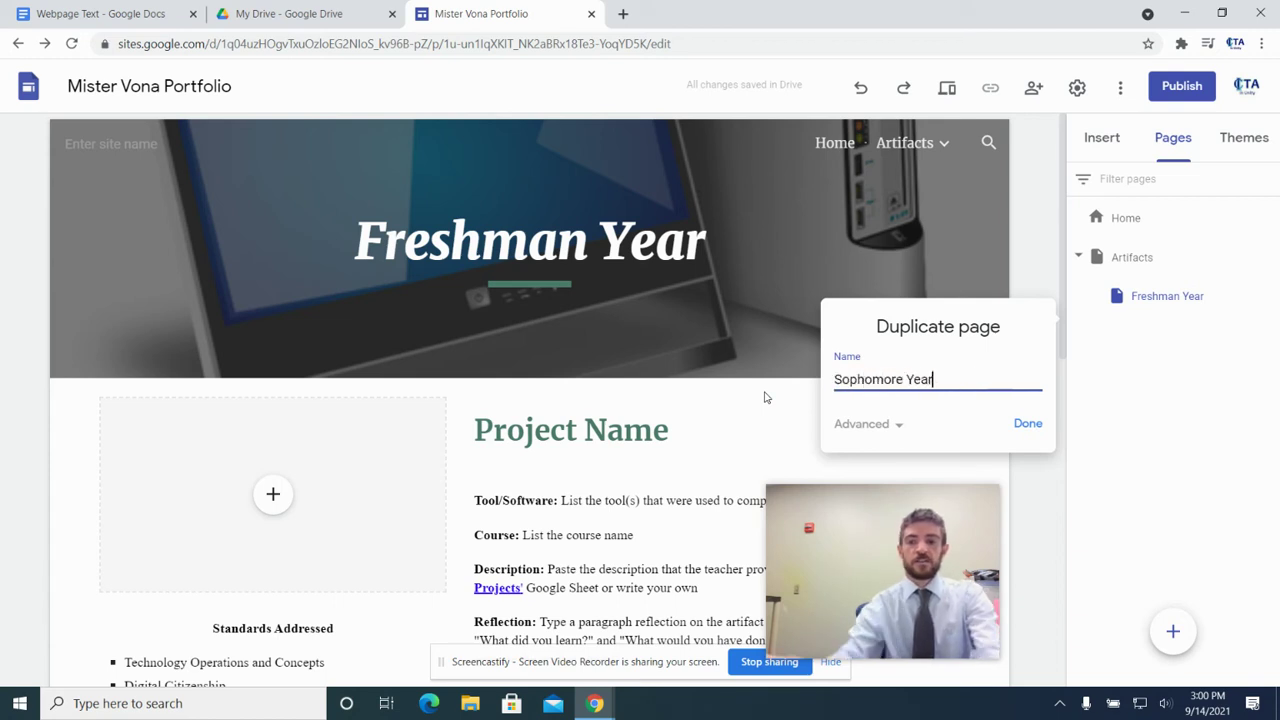
pyautogui.click(1020, 423)
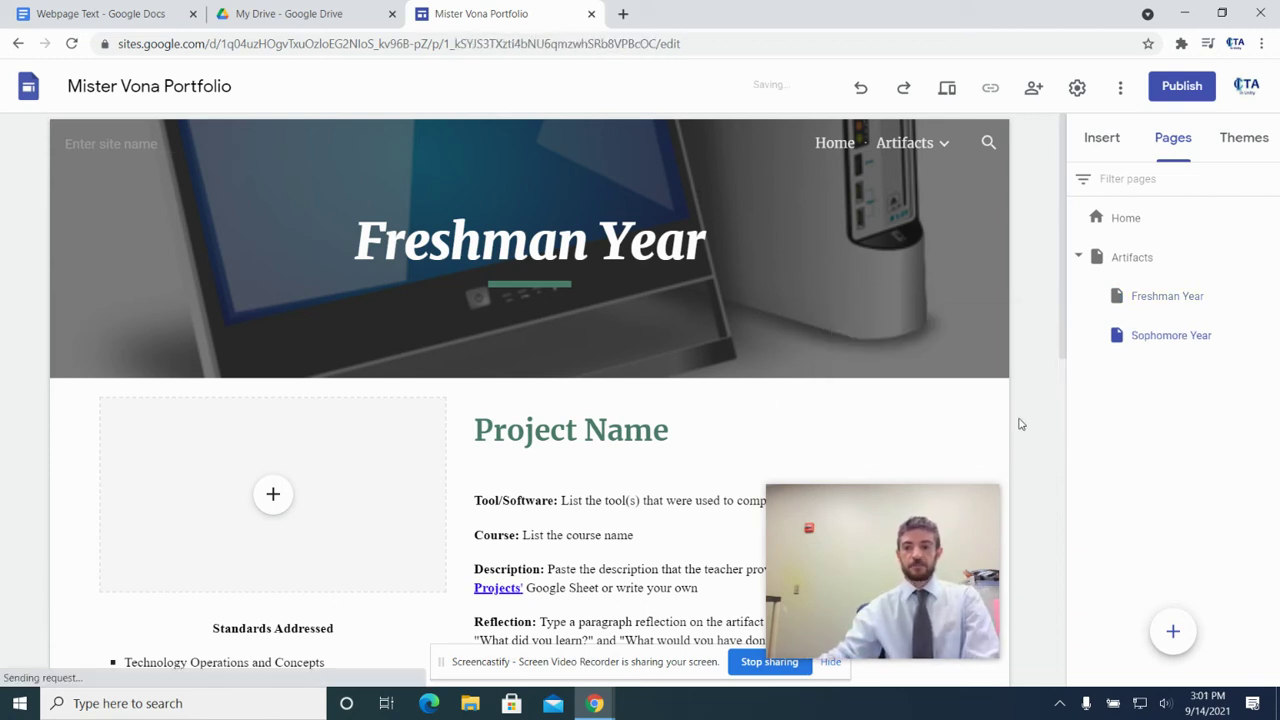
# Duplicate the Sophomore Year page and name the copy Junior Year
pyautogui.click(1269, 335)
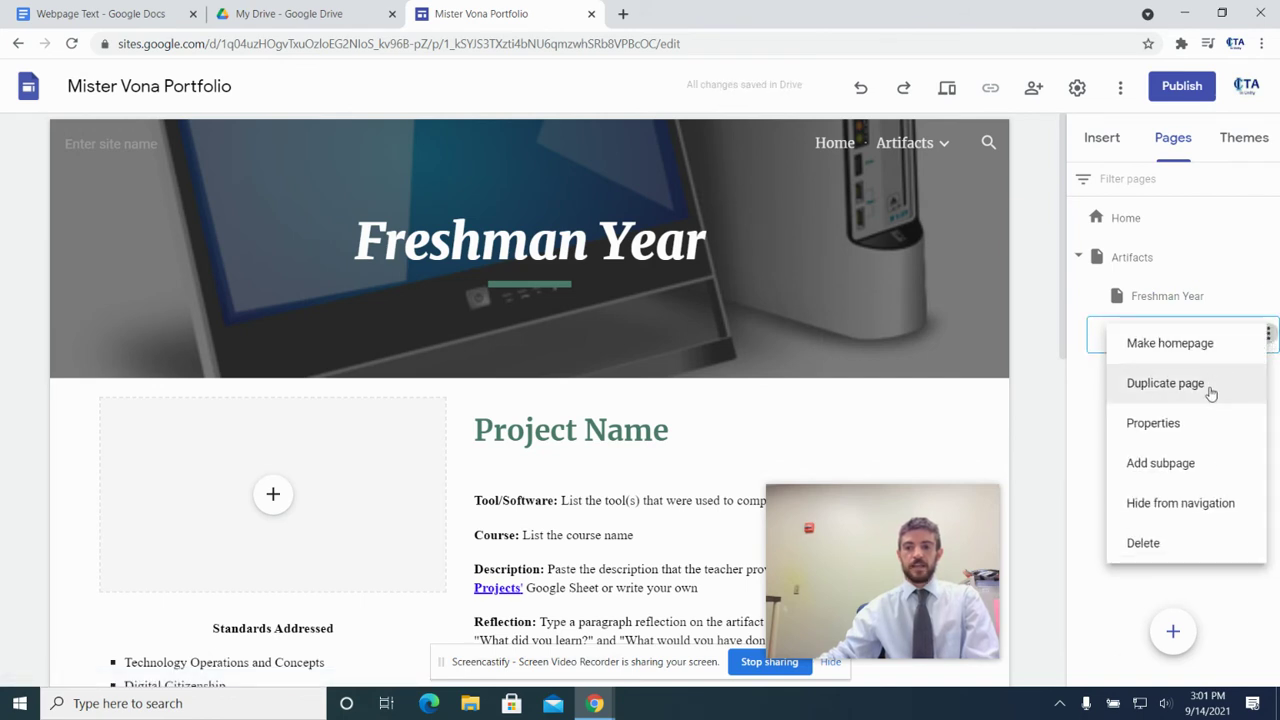
pyautogui.click(1135, 390)
pyautogui.moveTo(1006, 415); pyautogui.dragTo(760, 427)
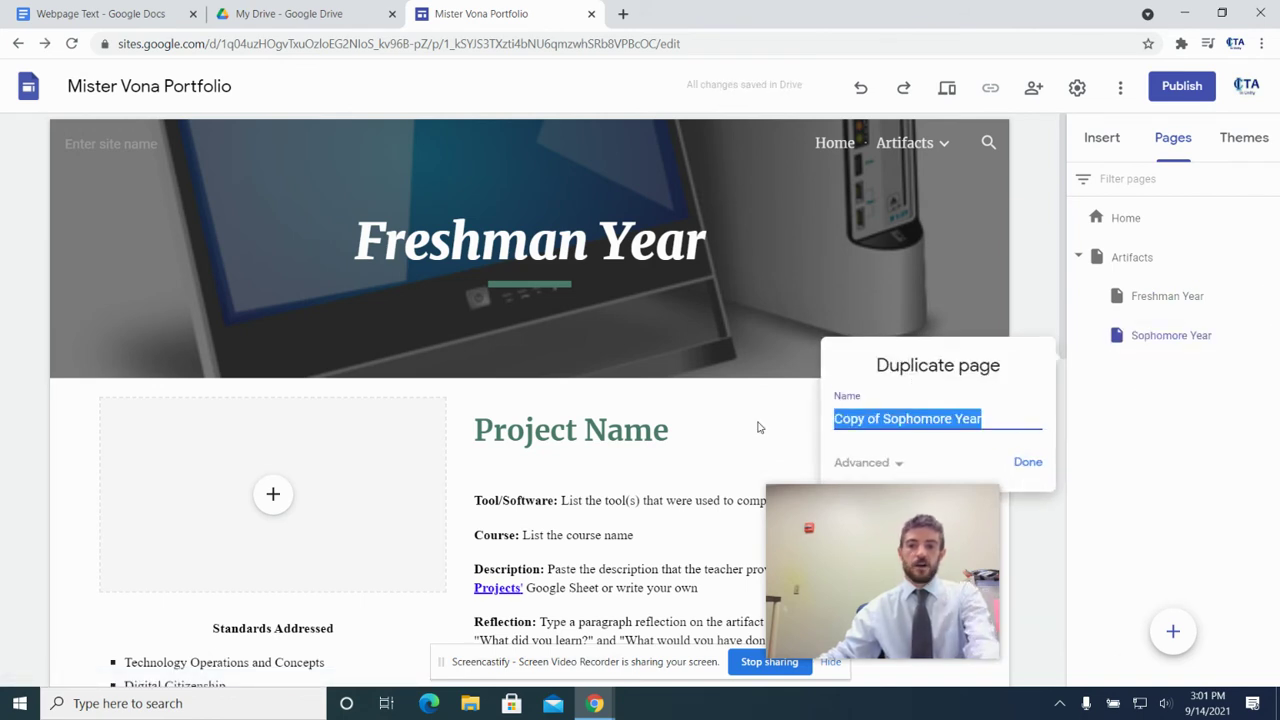
pyautogui.write('Junio')
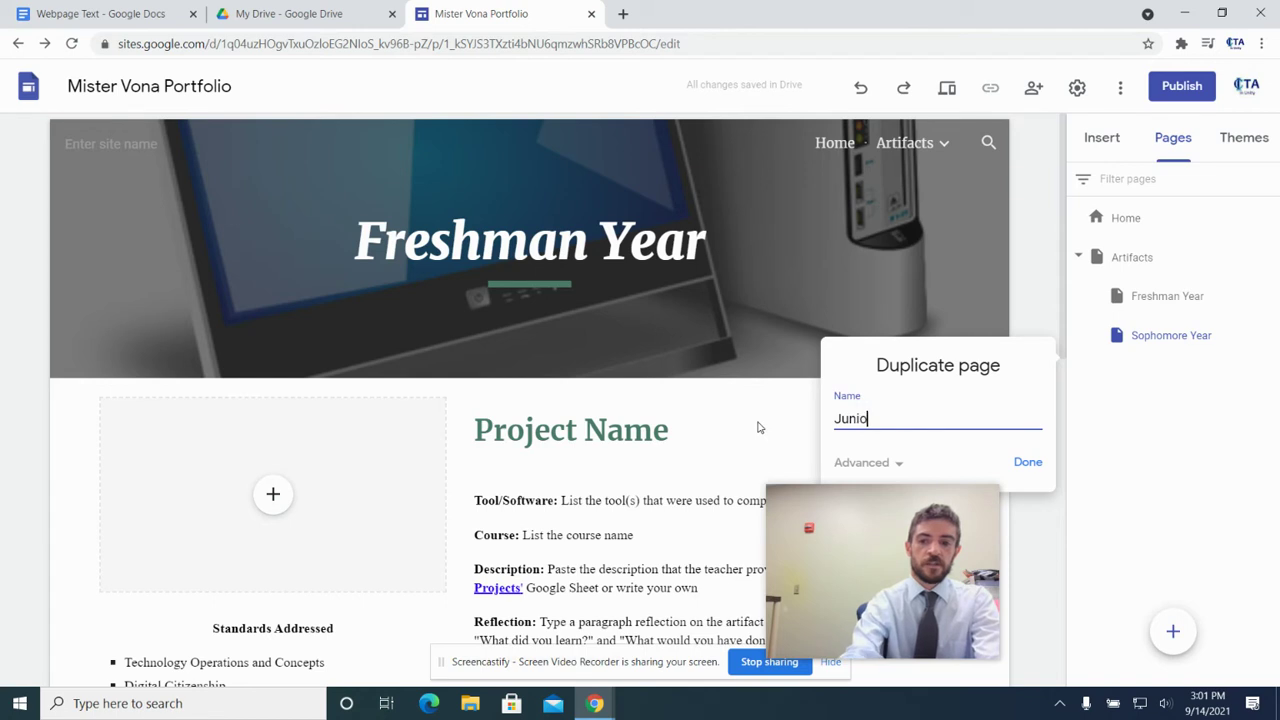
pyautogui.write('r YEar')
pyautogui.press('BackSpace')
pyautogui.press('BackSpace')
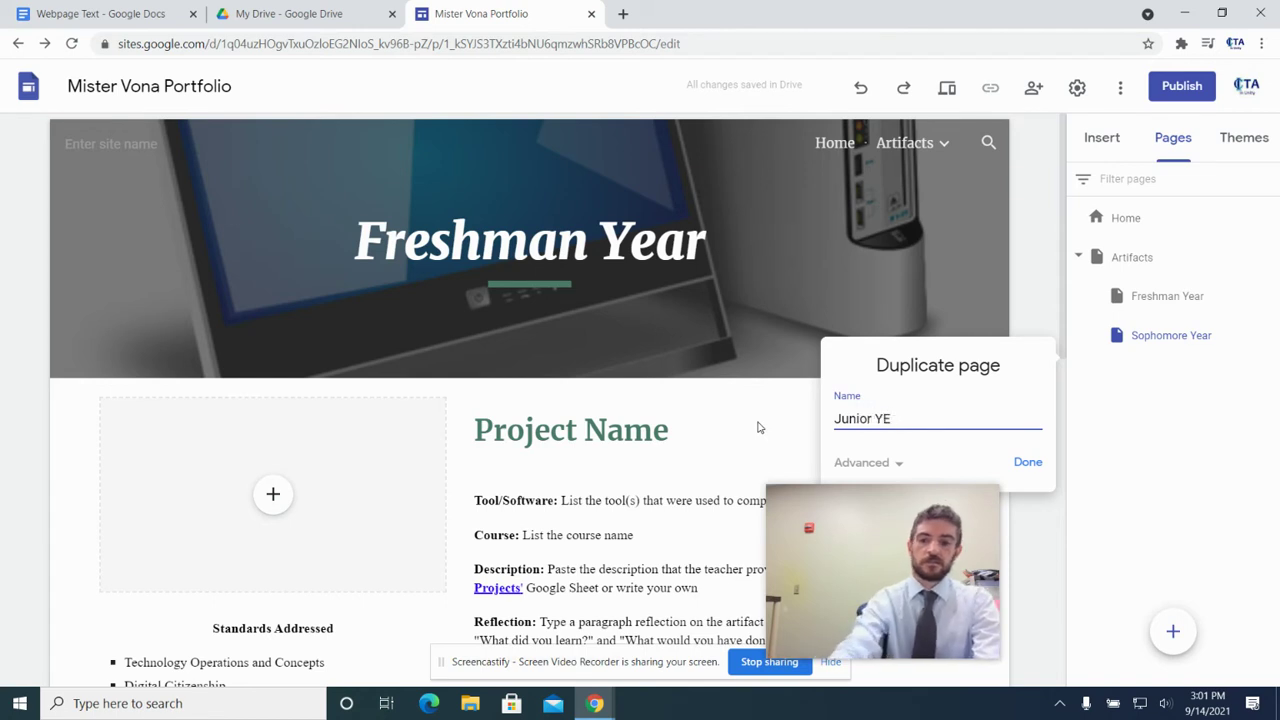
pyautogui.write('ear')
pyautogui.click(1030, 462)
# Duplicate the Junior Year page and name the copy Senior Year
pyautogui.click(1267, 372)
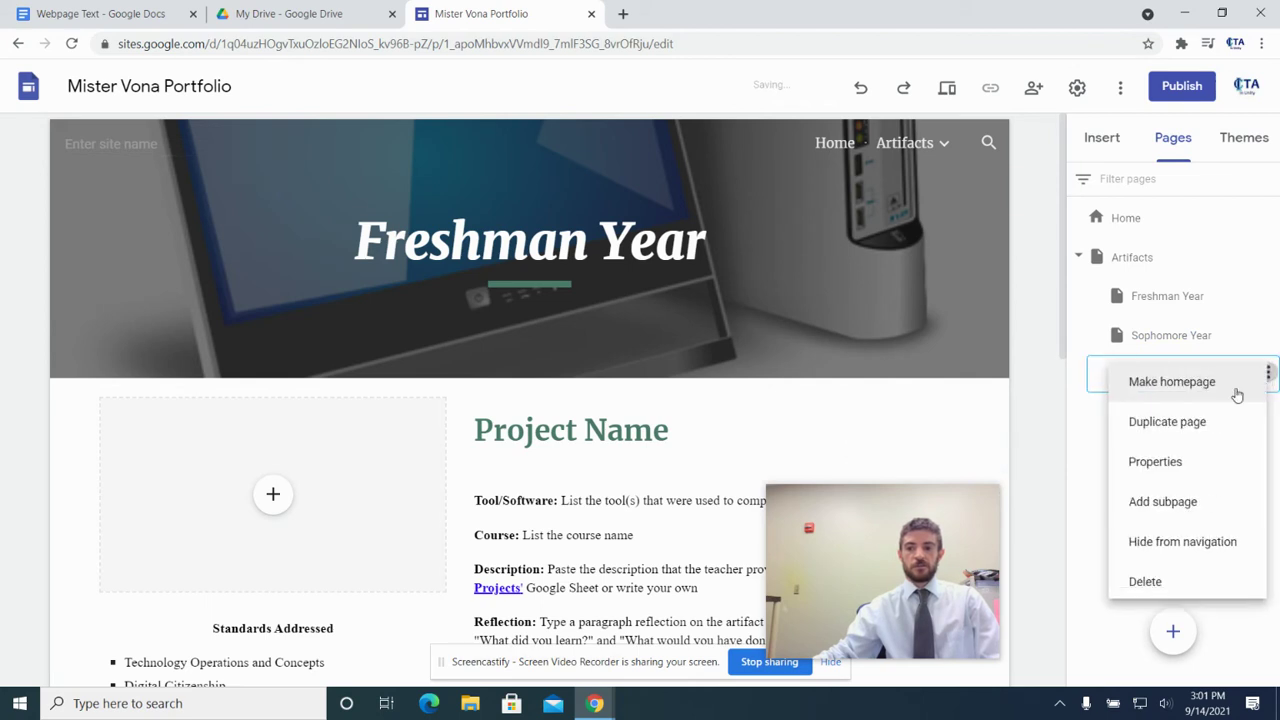
pyautogui.click(1180, 422)
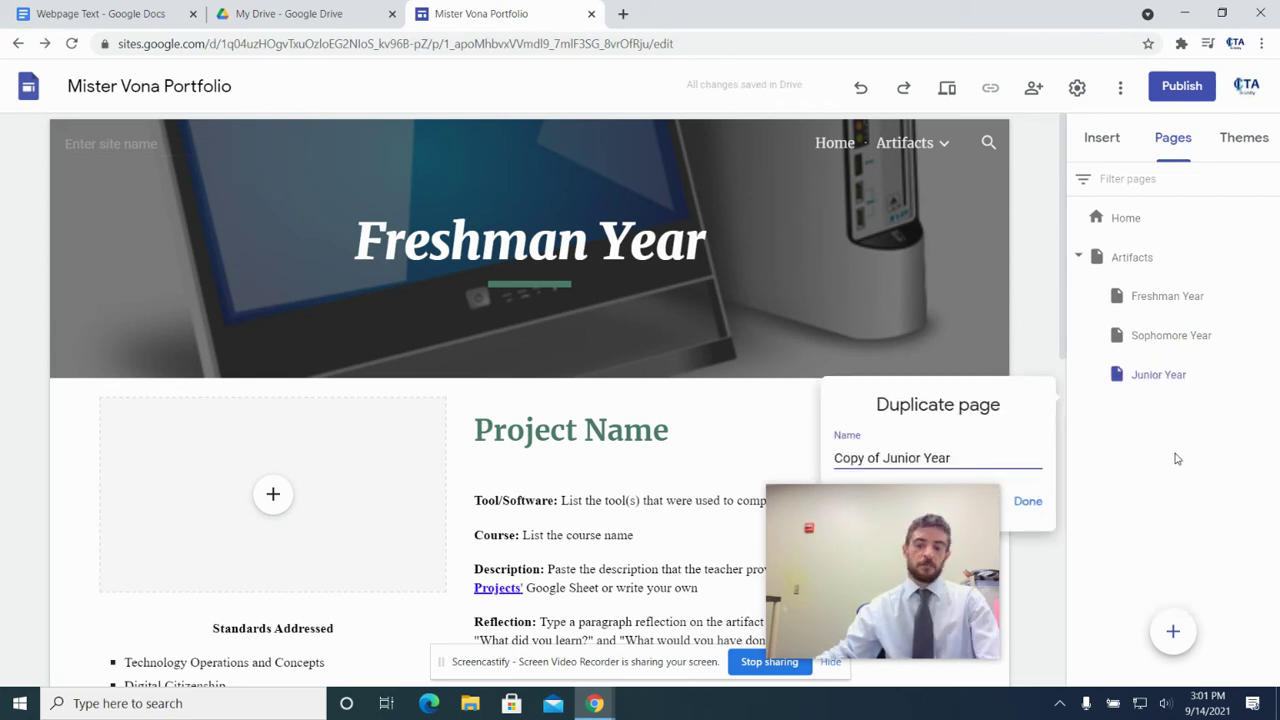
pyautogui.press('BackSpace')
pyautogui.press('BackSpace')
pyautogui.press('BackSpace')
pyautogui.press('BackSpace')
pyautogui.press('BackSpace')
pyautogui.press('BackSpace')
pyautogui.press('BackSpace')
pyautogui.press('BackSpace')
pyautogui.press('BackSpace')
pyautogui.press('BackSpace')
pyautogui.press('BackSpace')
pyautogui.press('BackSpace')
pyautogui.press('BackSpace')
pyautogui.press('BackSpace')
pyautogui.press('BackSpace')
pyautogui.press('BackSpace')
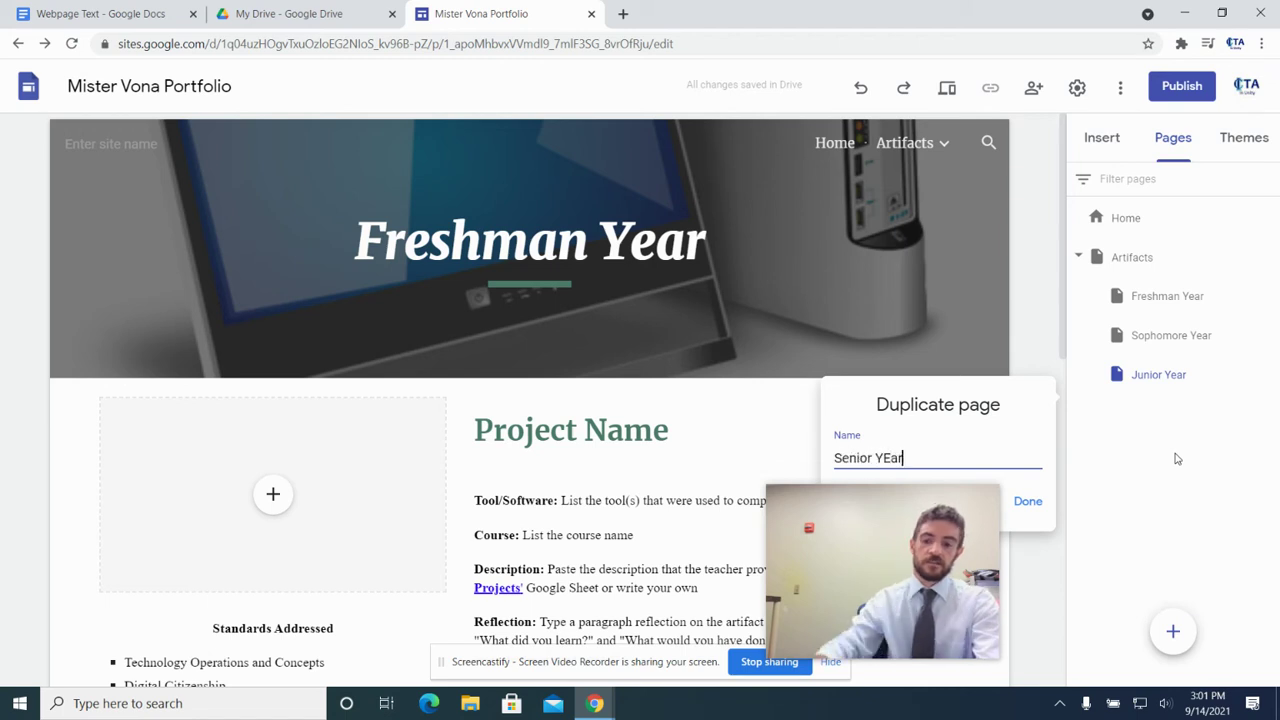
pyautogui.write('Senior Year')
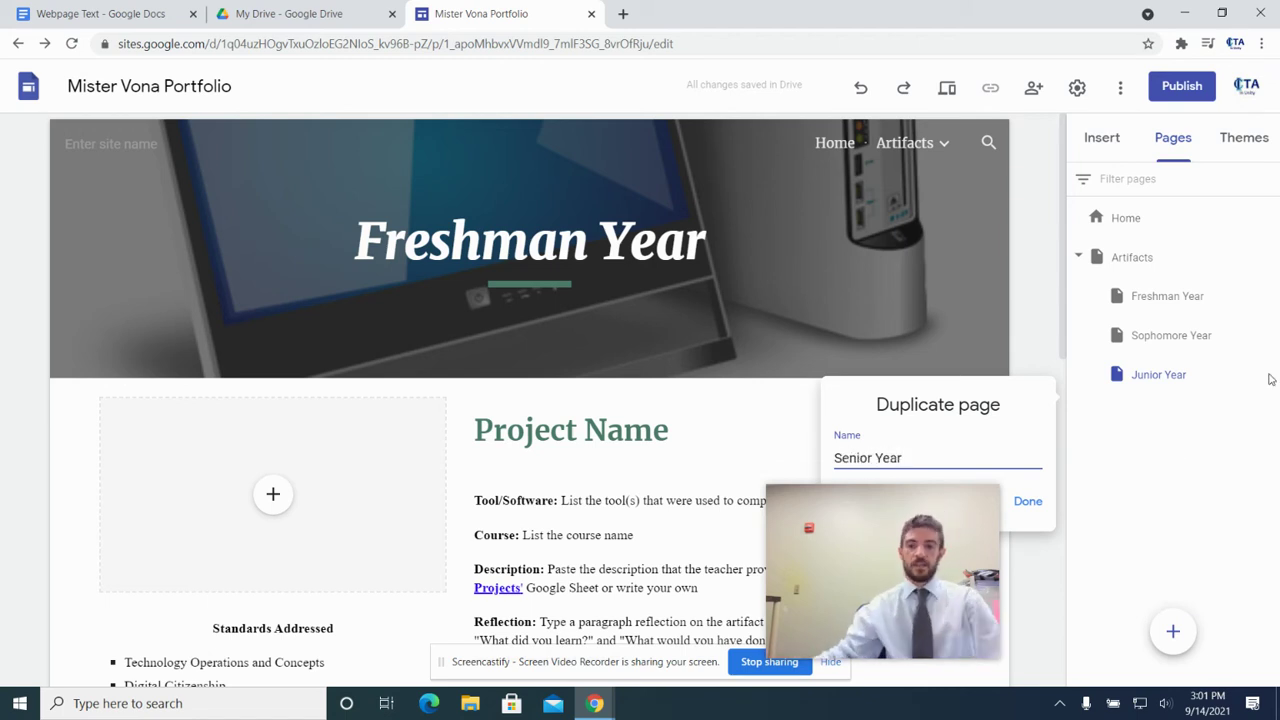
pyautogui.click(1036, 507)
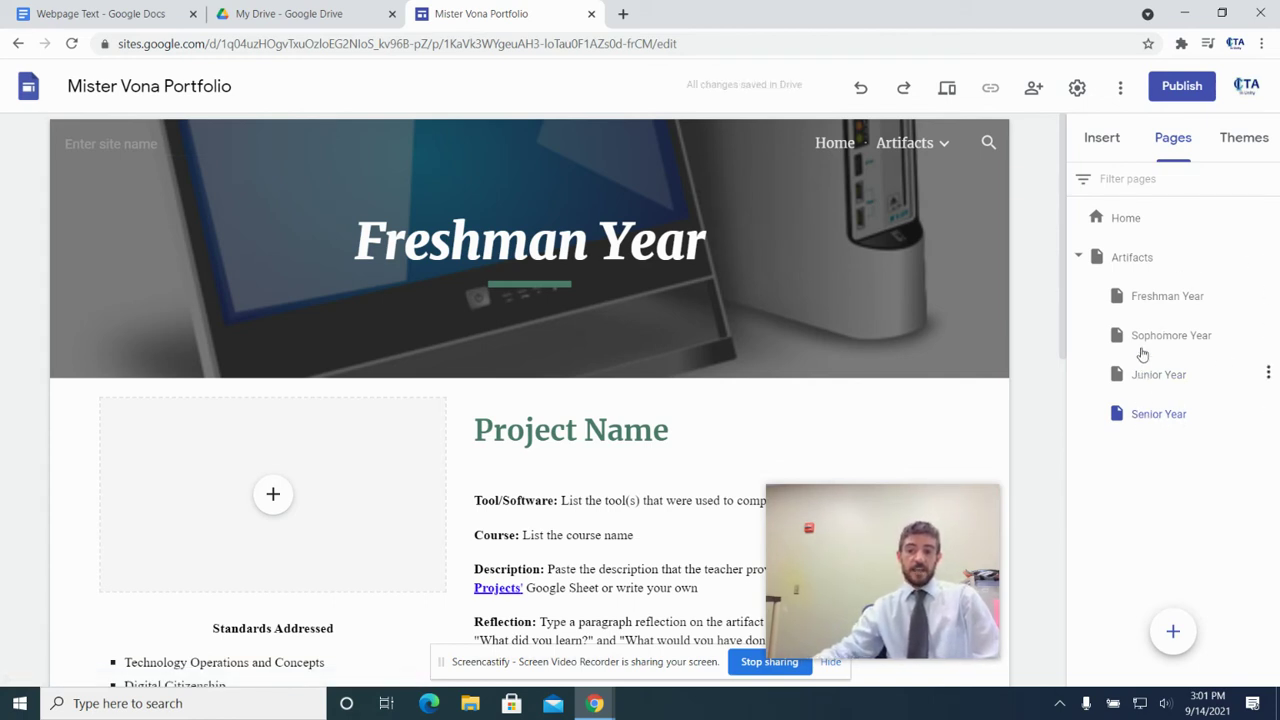
# Change the header title on the Sophomore Year page to Sophomore Year
pyautogui.click(1147, 338)
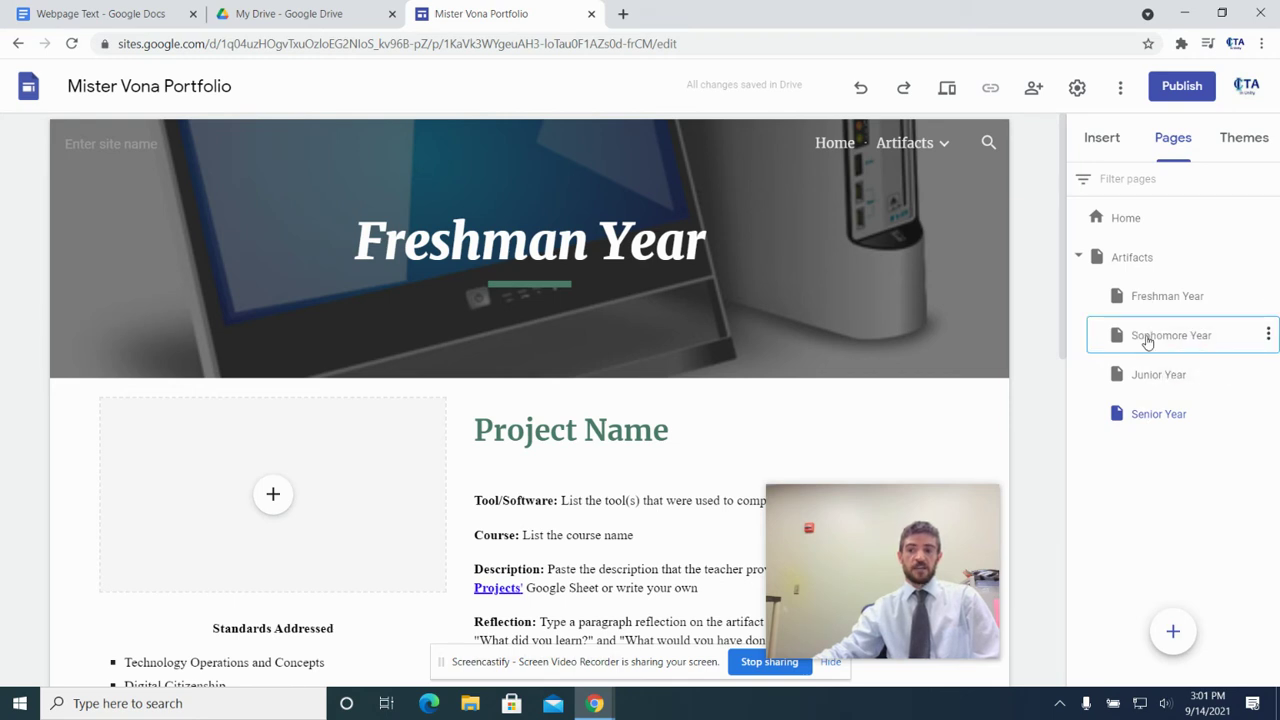
pyautogui.click(530, 245)
pyautogui.click(532, 240)
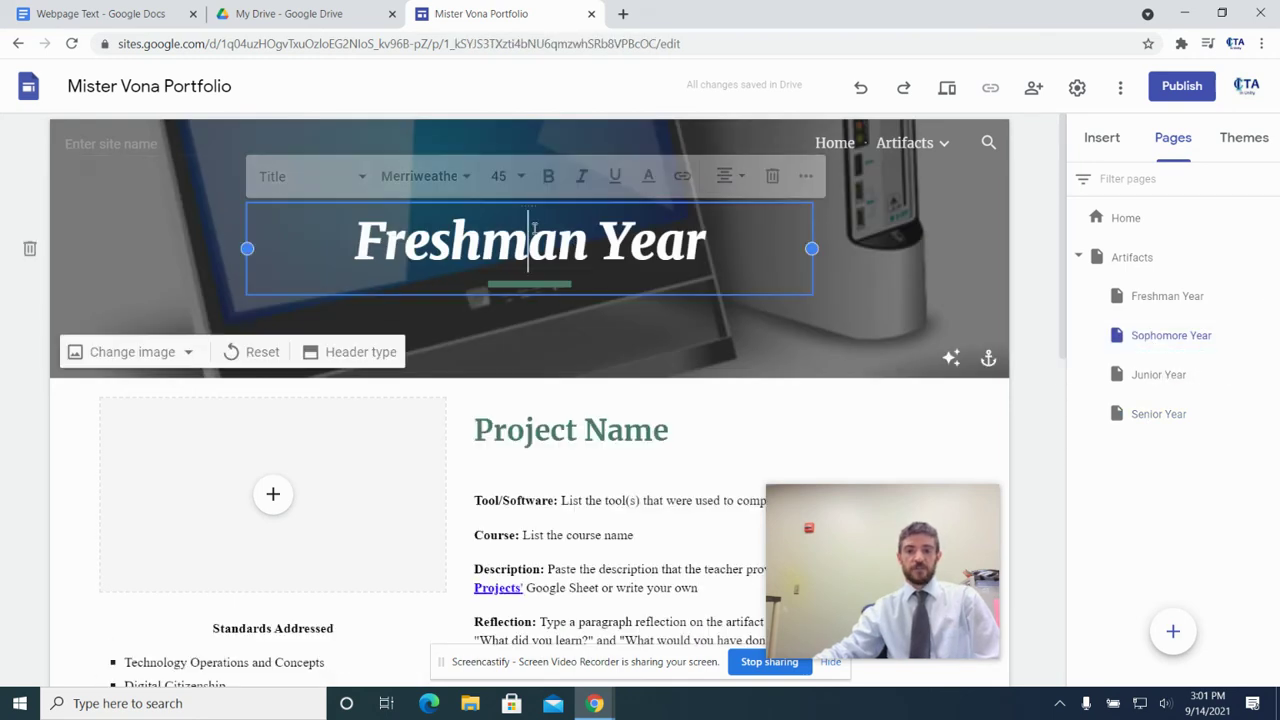
pyautogui.doubleClick(534, 228)
pyautogui.write('Sophomor')
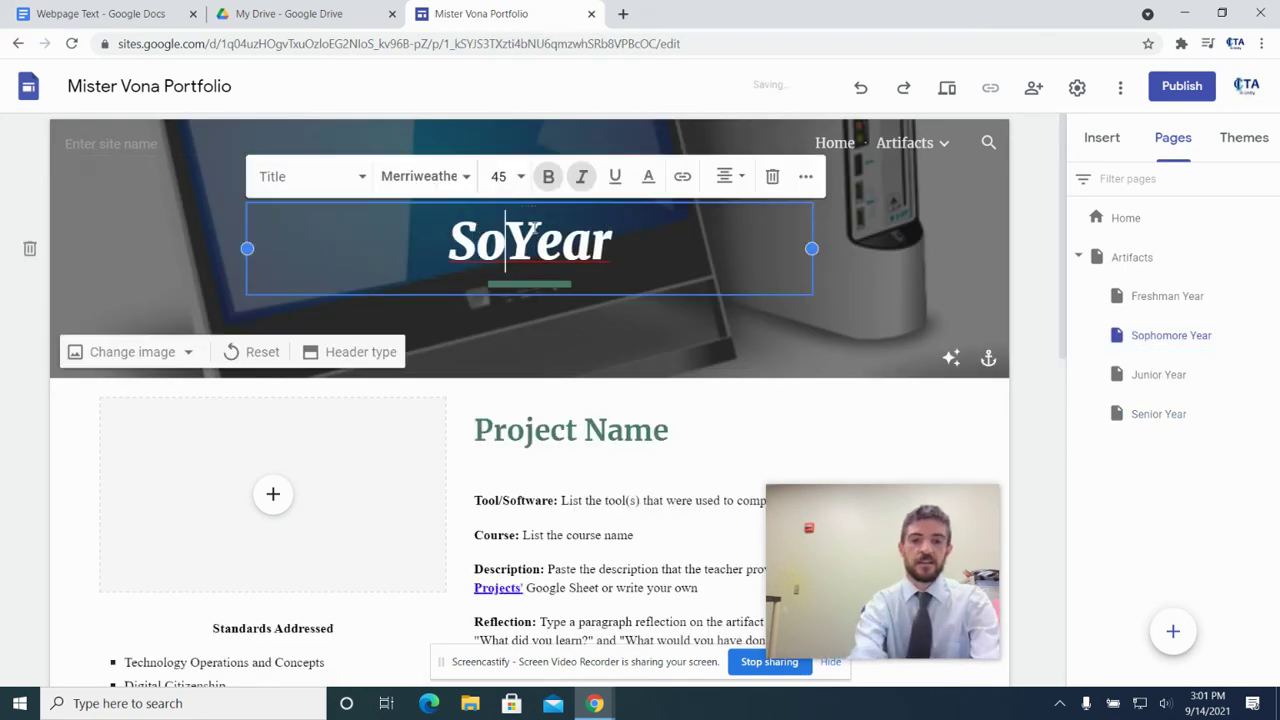
pyautogui.write('e')
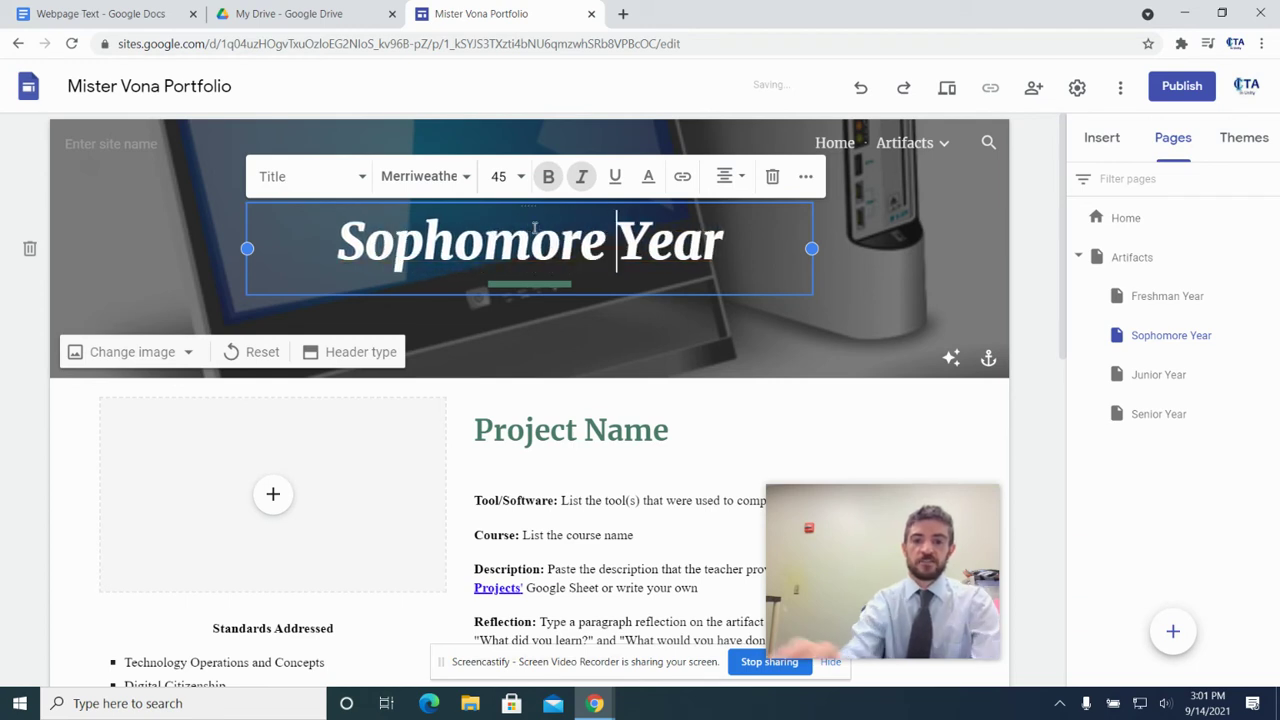
# Change the header title on the Junior Year page to Junior Year
pyautogui.click(1160, 375)
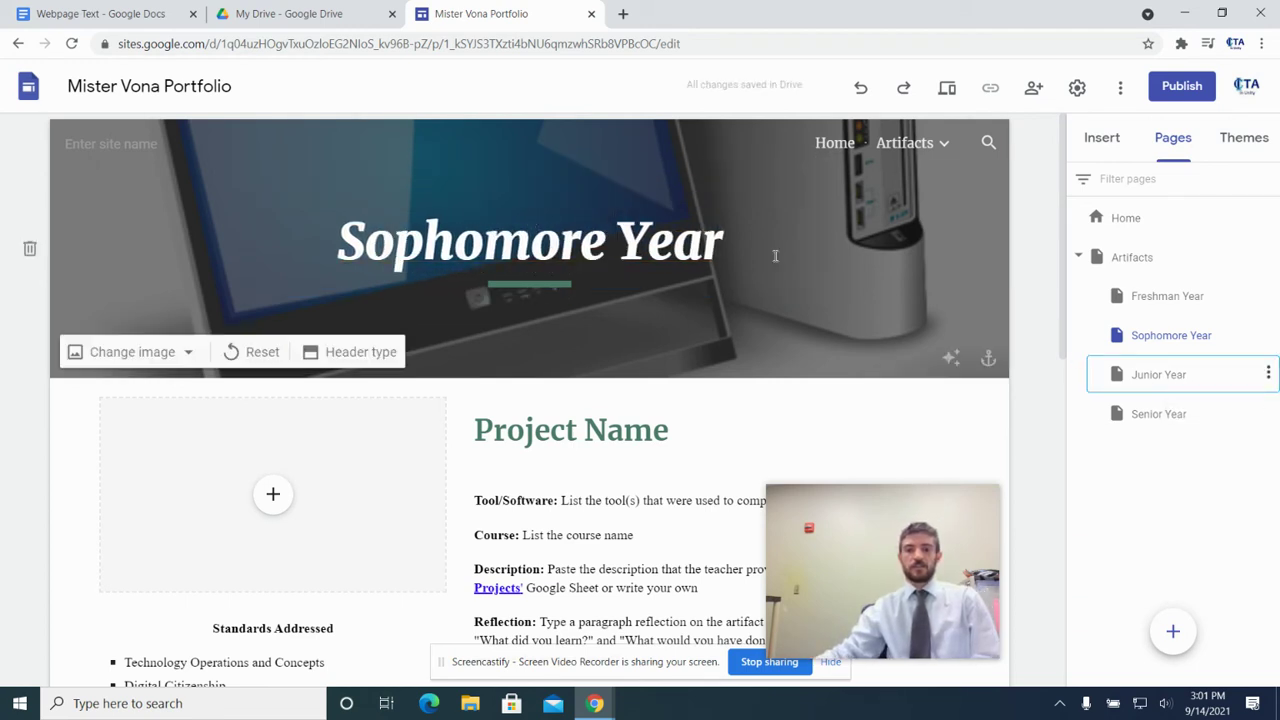
pyautogui.click(493, 250)
pyautogui.doubleClick(493, 250)
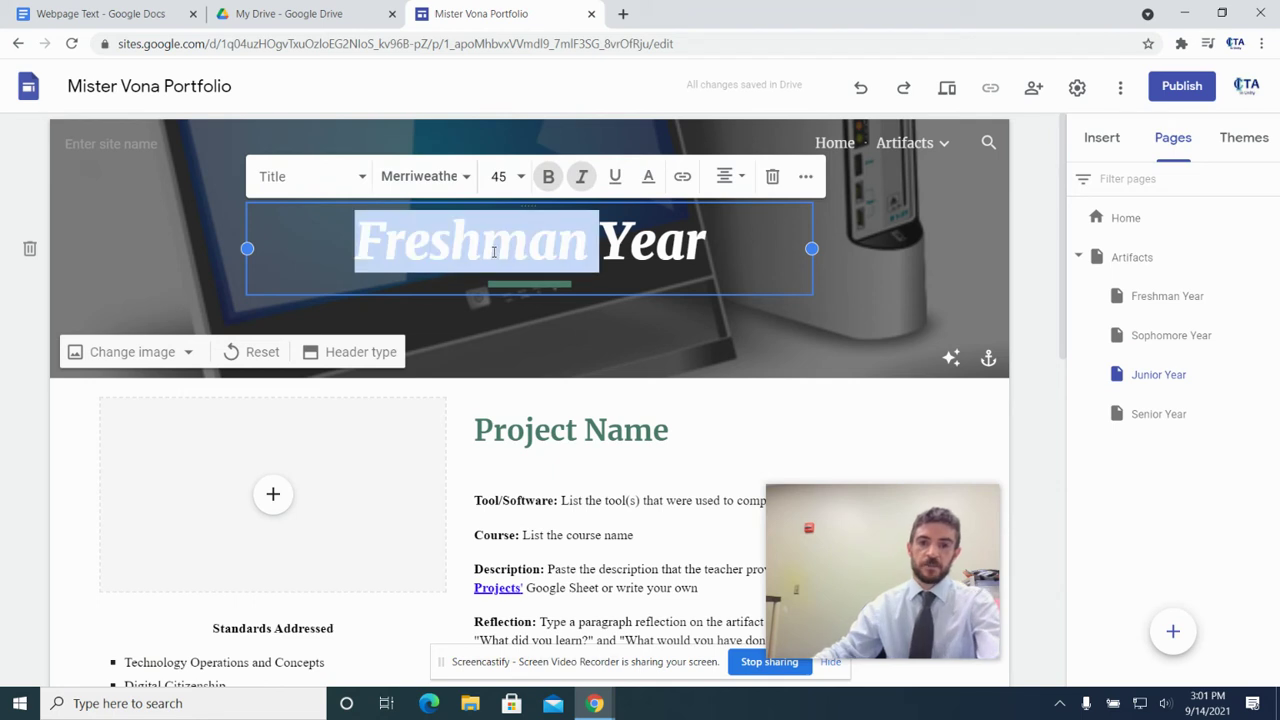
pyautogui.write('Junior')
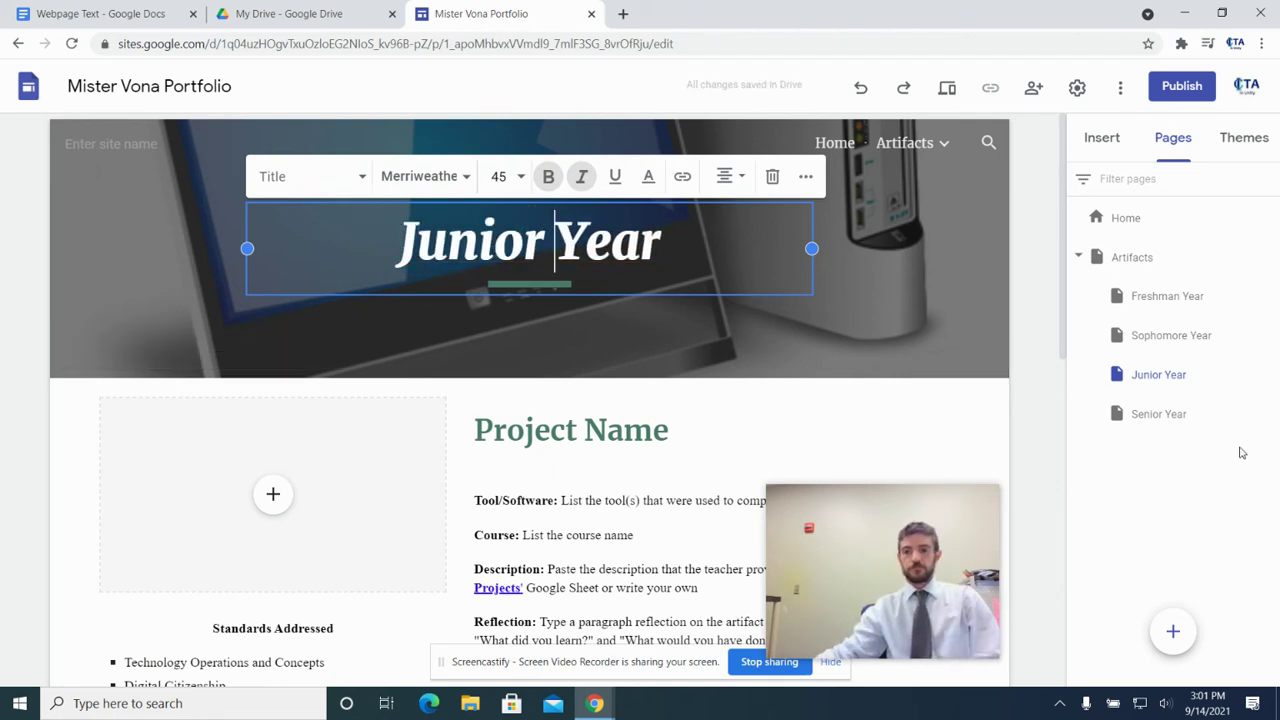
# Change the header title on the Senior Year page to Senior Year
pyautogui.click(1160, 414)
pyautogui.click(483, 240)
pyautogui.doubleClick(497, 233)
pyautogui.write('Senior')
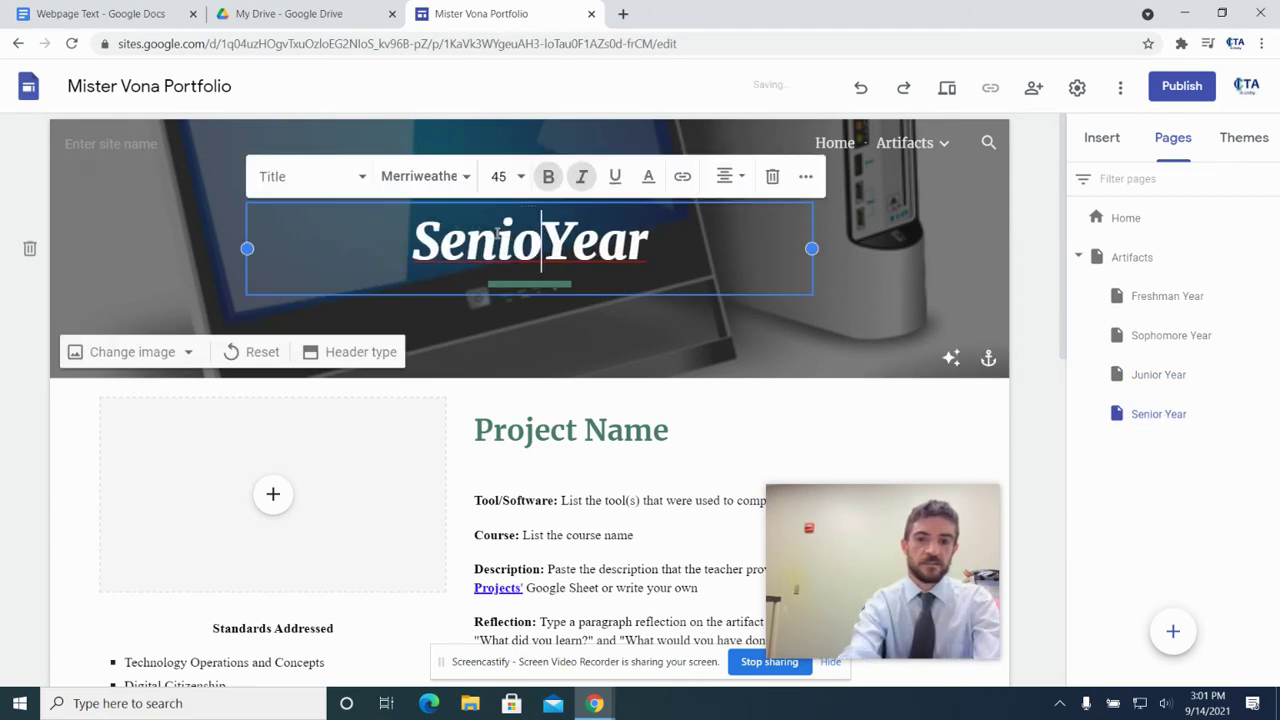
pyautogui.click(889, 300)
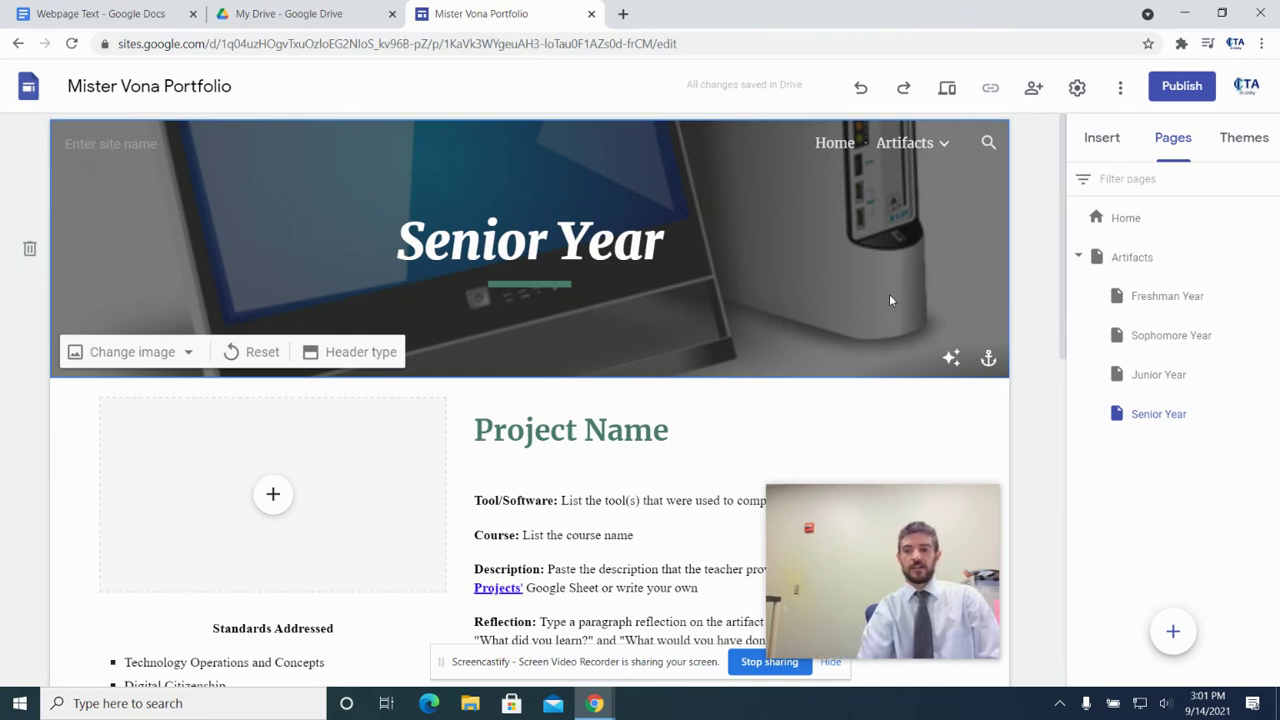
# Open the Junior Year page through the site's Artifacts navigation and review its duplicated project sections
pyautogui.moveTo(905, 135)
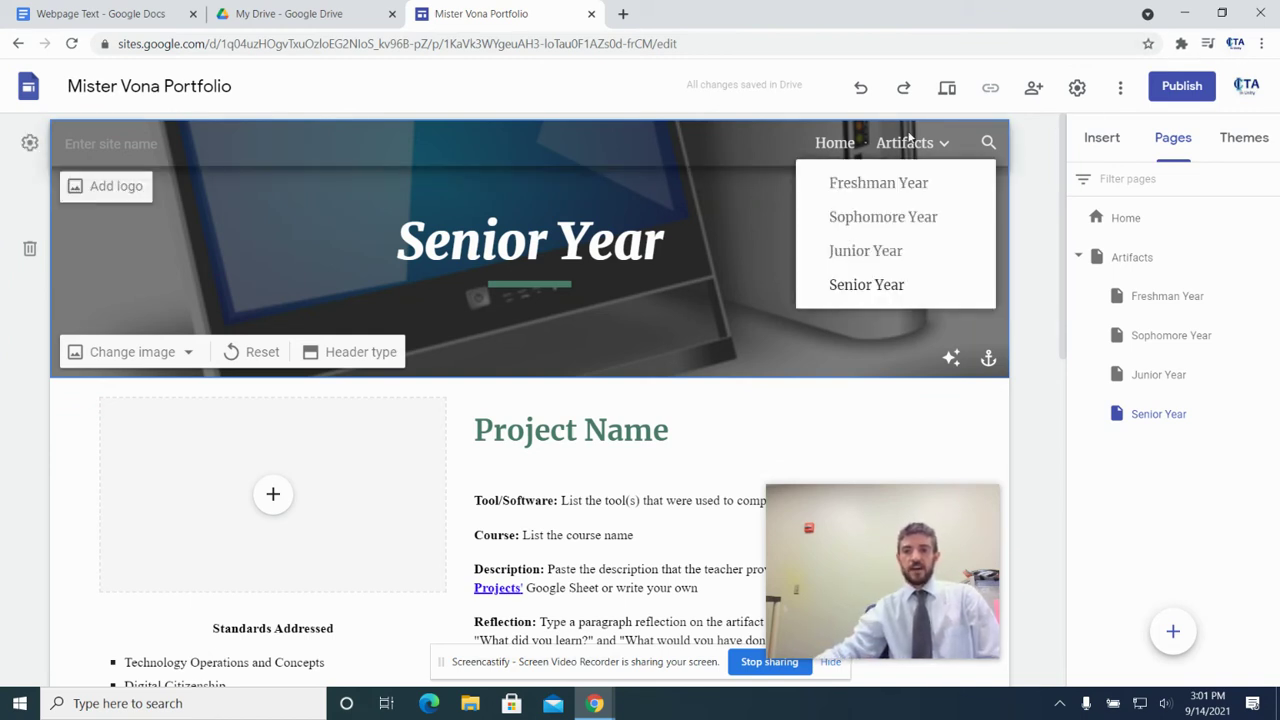
pyautogui.click(897, 250)
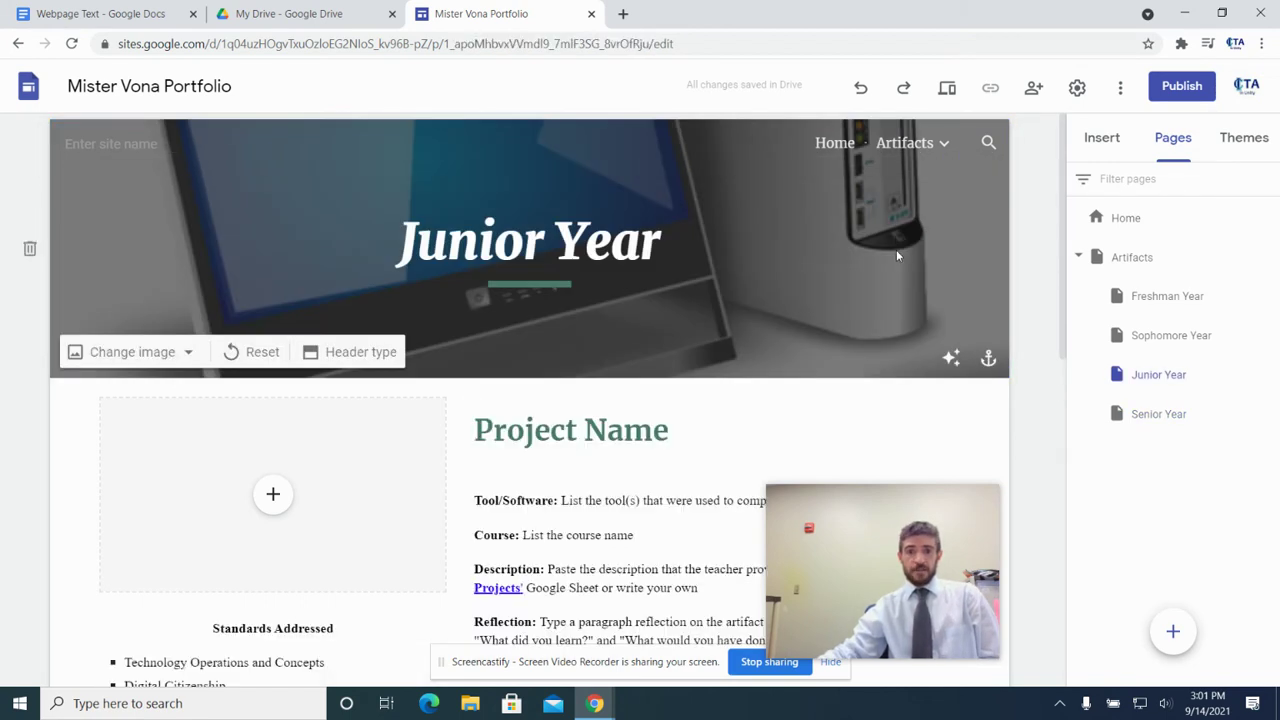
pyautogui.scroll(-2, 578, 411)
pyautogui.scroll(-5, 578, 411)
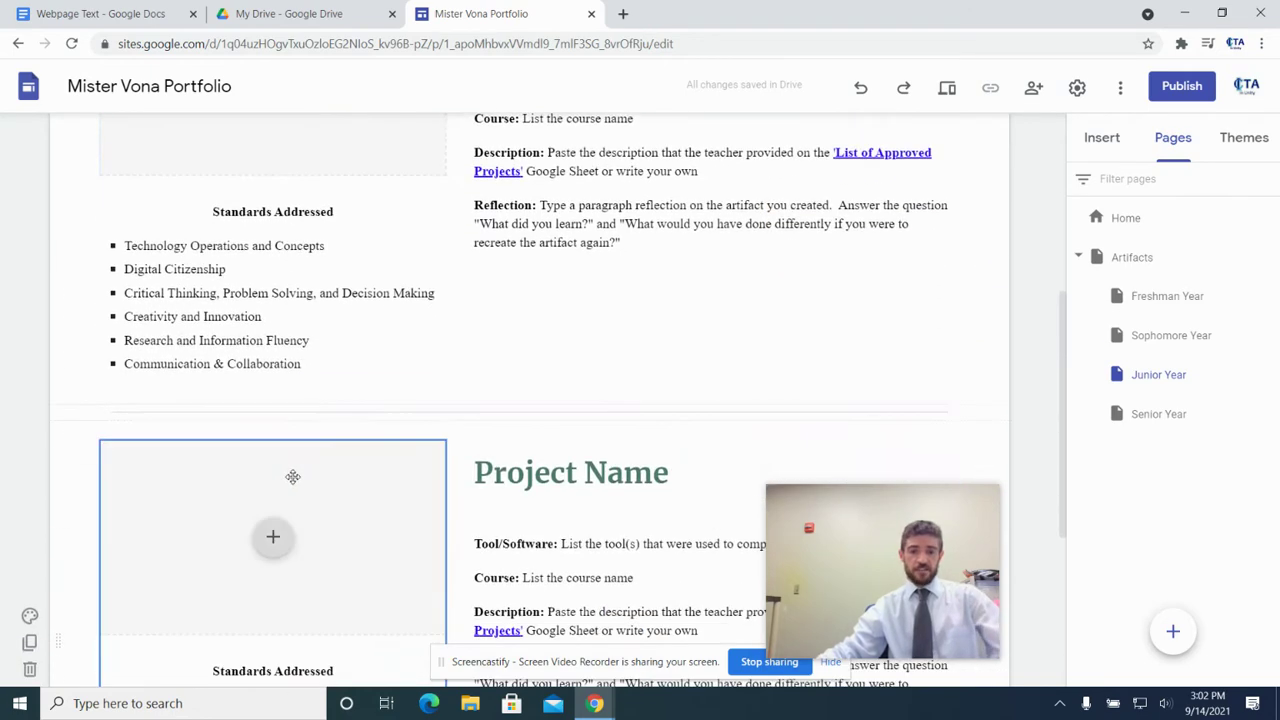
pyautogui.scroll(7, 404, 467)
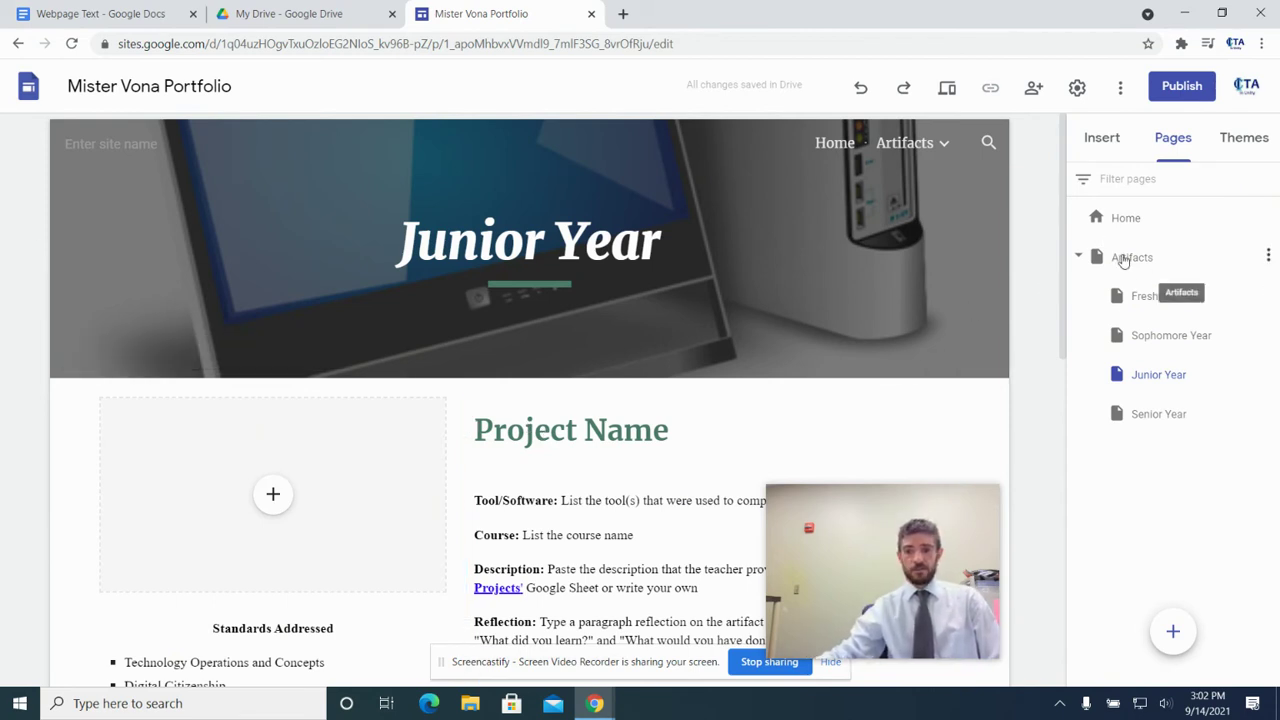
# On the Artifacts page, link both Freshman Year entries in the List of Artifacts to the Freshman Year page
pyautogui.click(1123, 259)
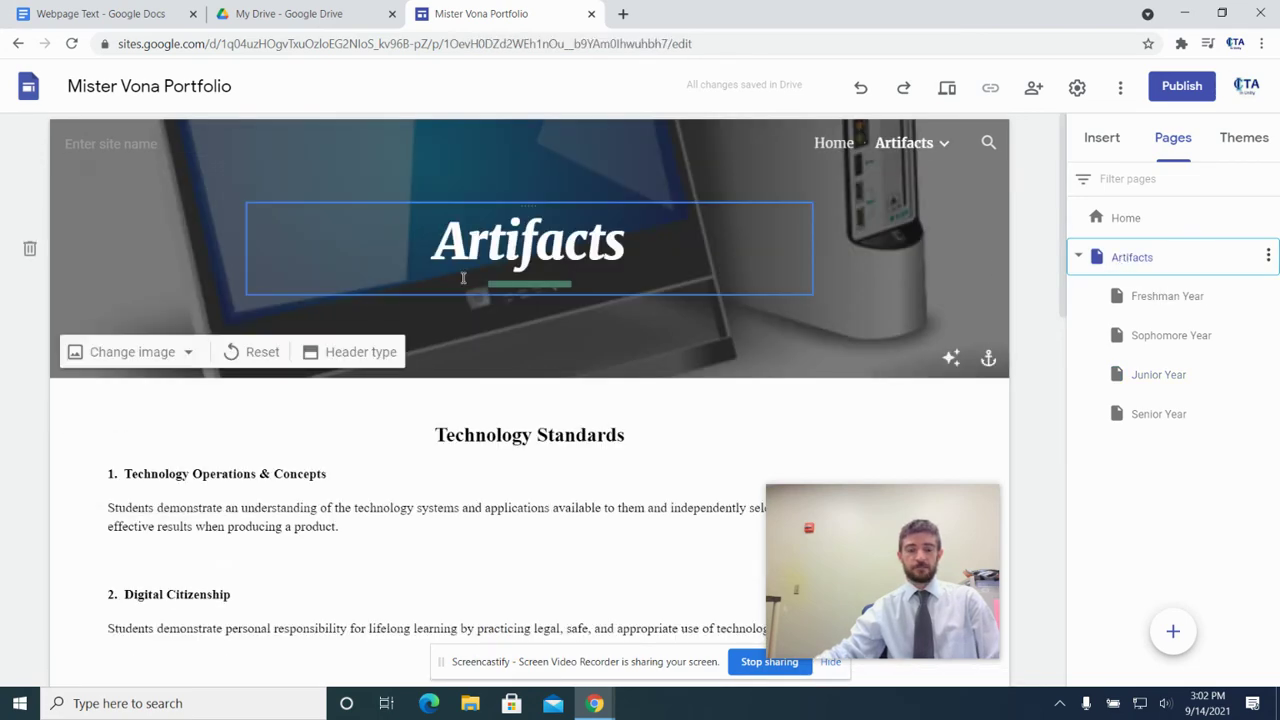
pyautogui.scroll(-10, 463, 278)
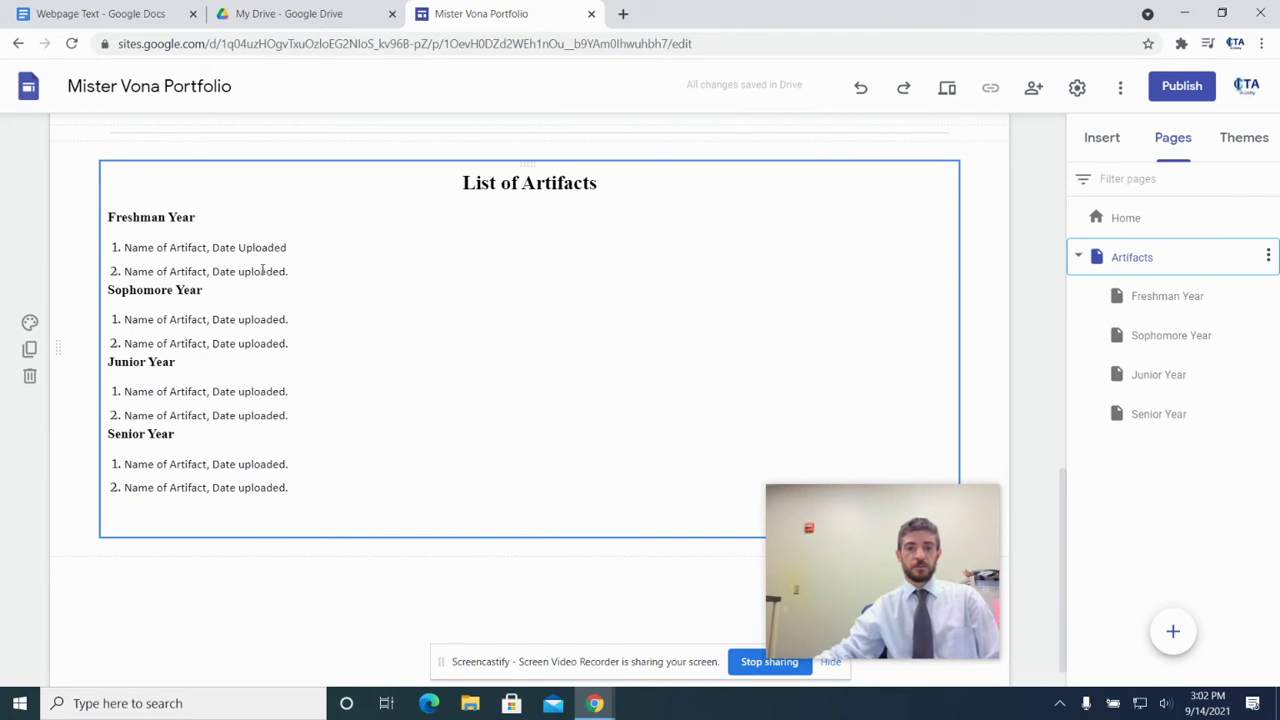
pyautogui.scroll(1, 268, 260)
pyautogui.click(236, 330)
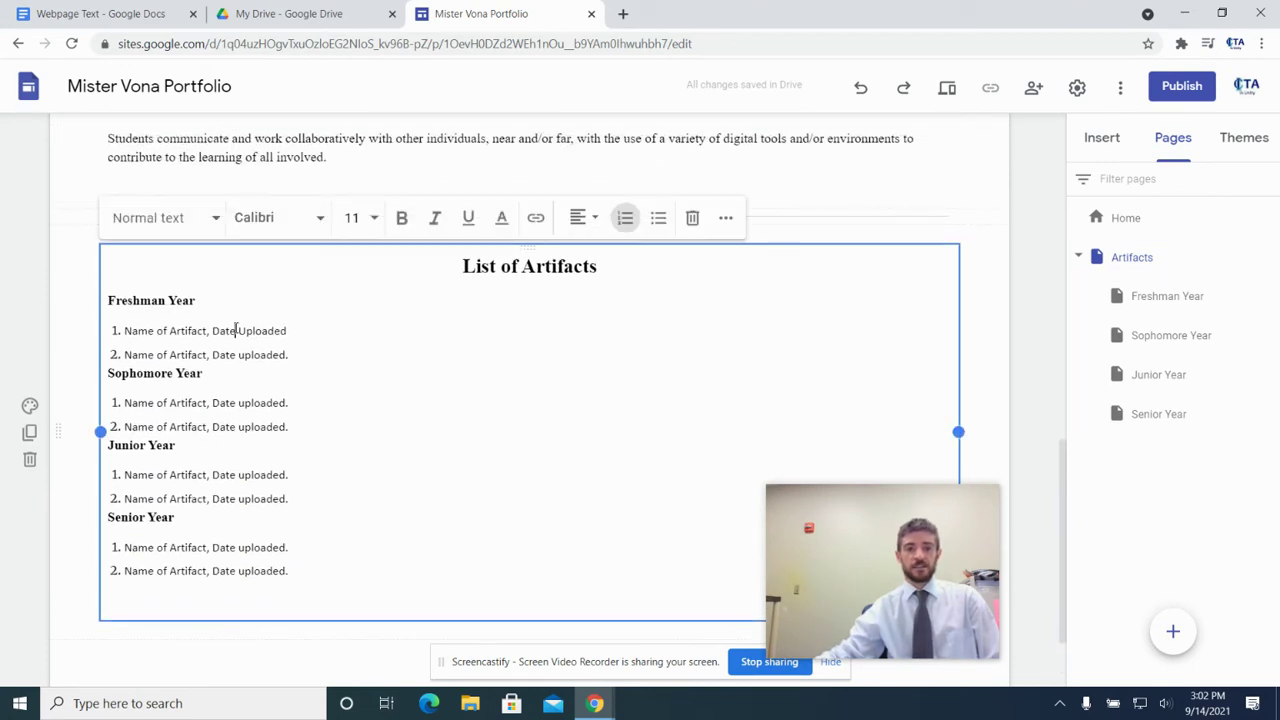
pyautogui.moveTo(305, 357); pyautogui.dragTo(114, 328)
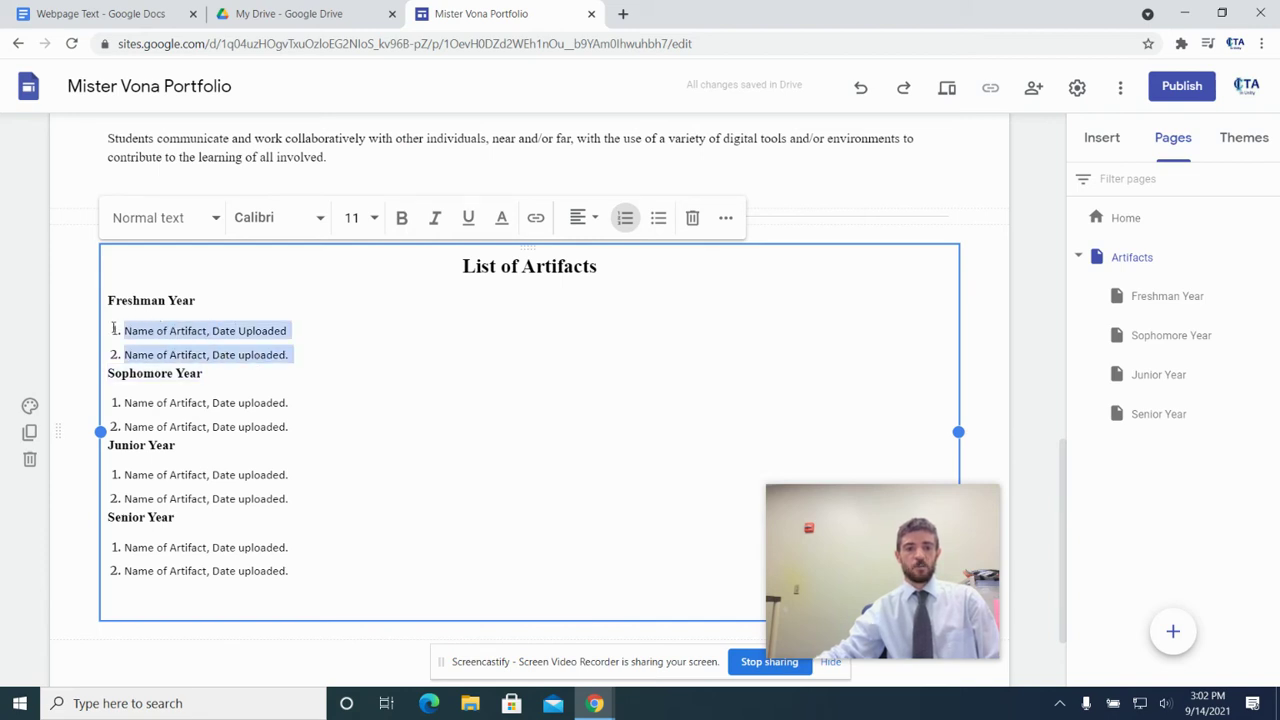
pyautogui.click(536, 220)
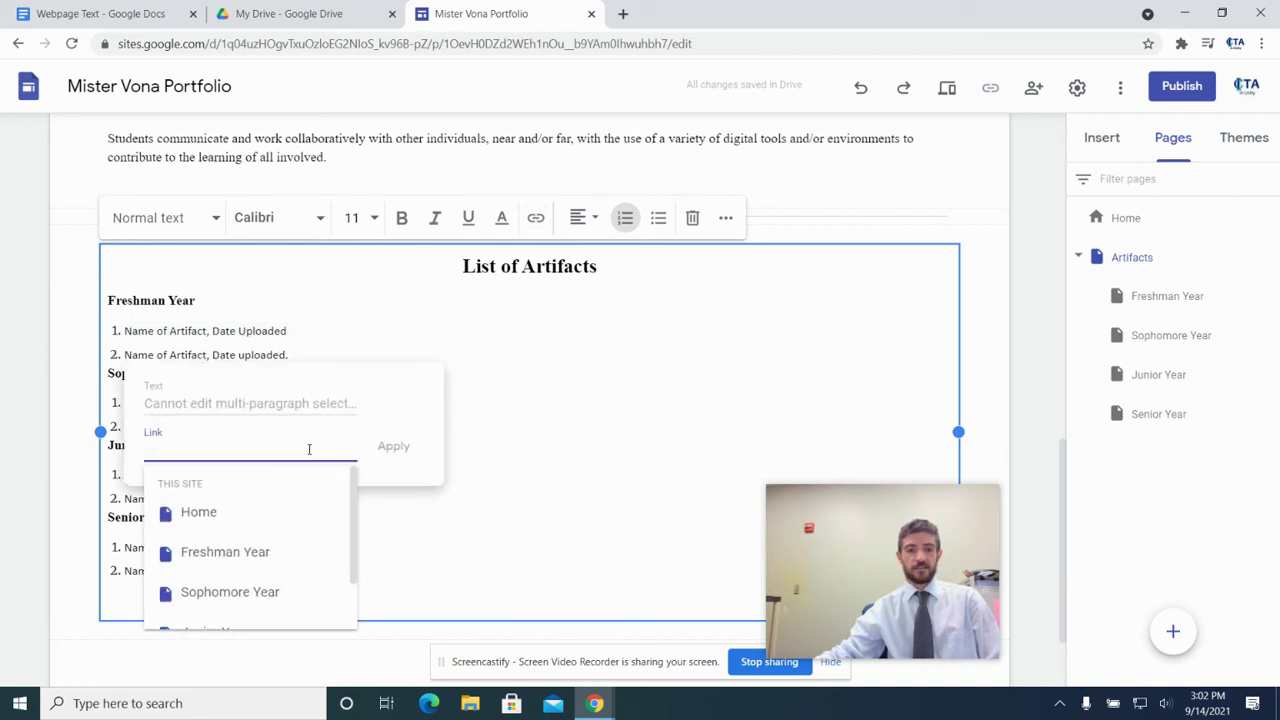
pyautogui.click(240, 568)
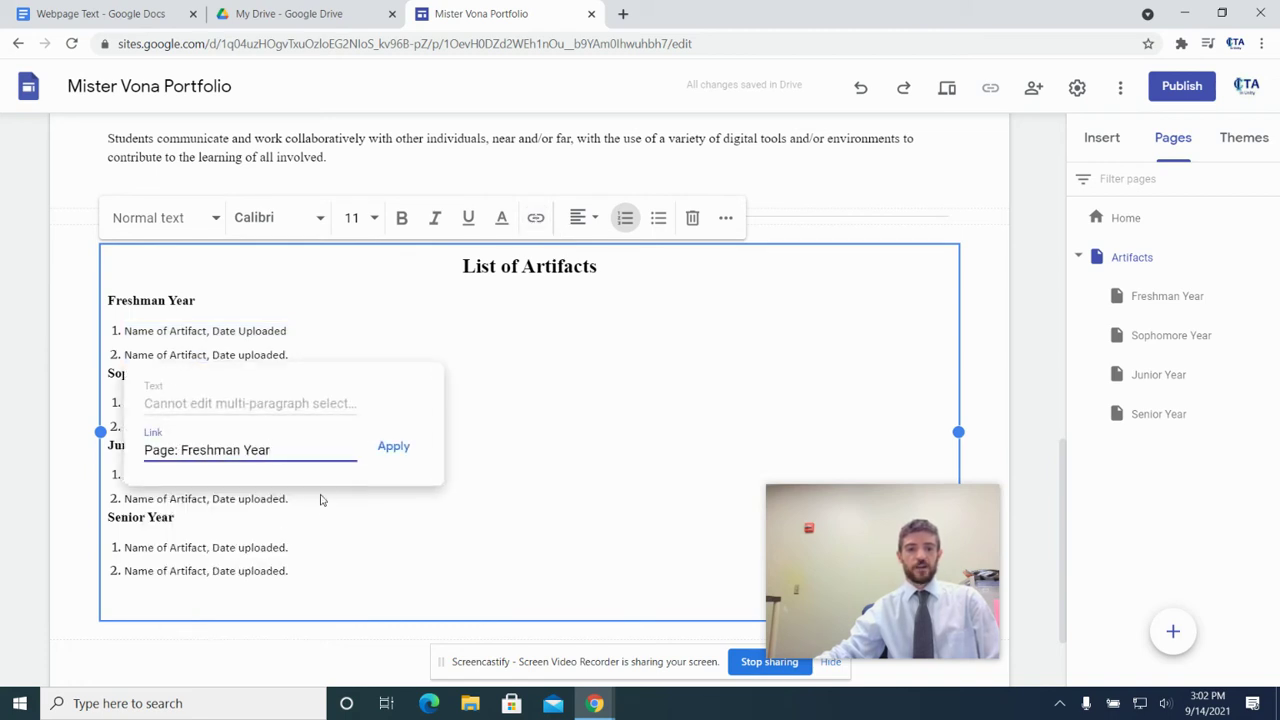
pyautogui.click(391, 448)
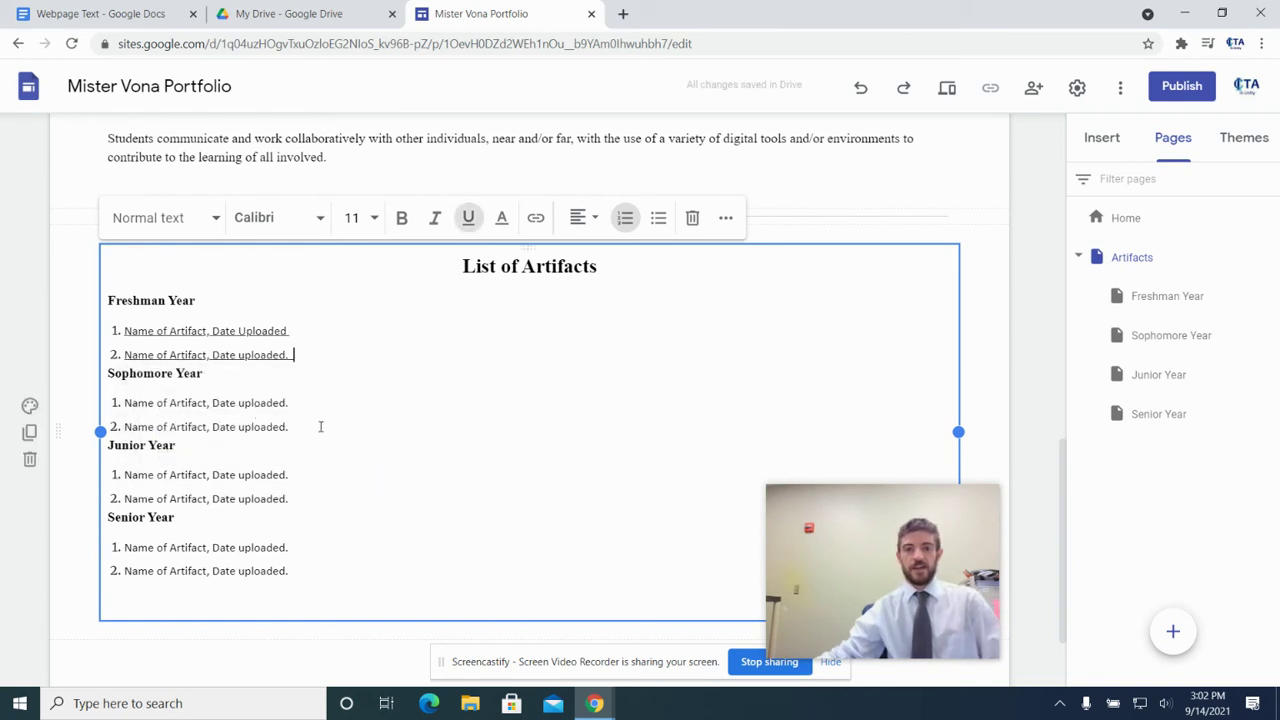
# Link both Sophomore Year entries in the List of Artifacts to the Sophomore Year page
pyautogui.moveTo(293, 426); pyautogui.dragTo(115, 404)
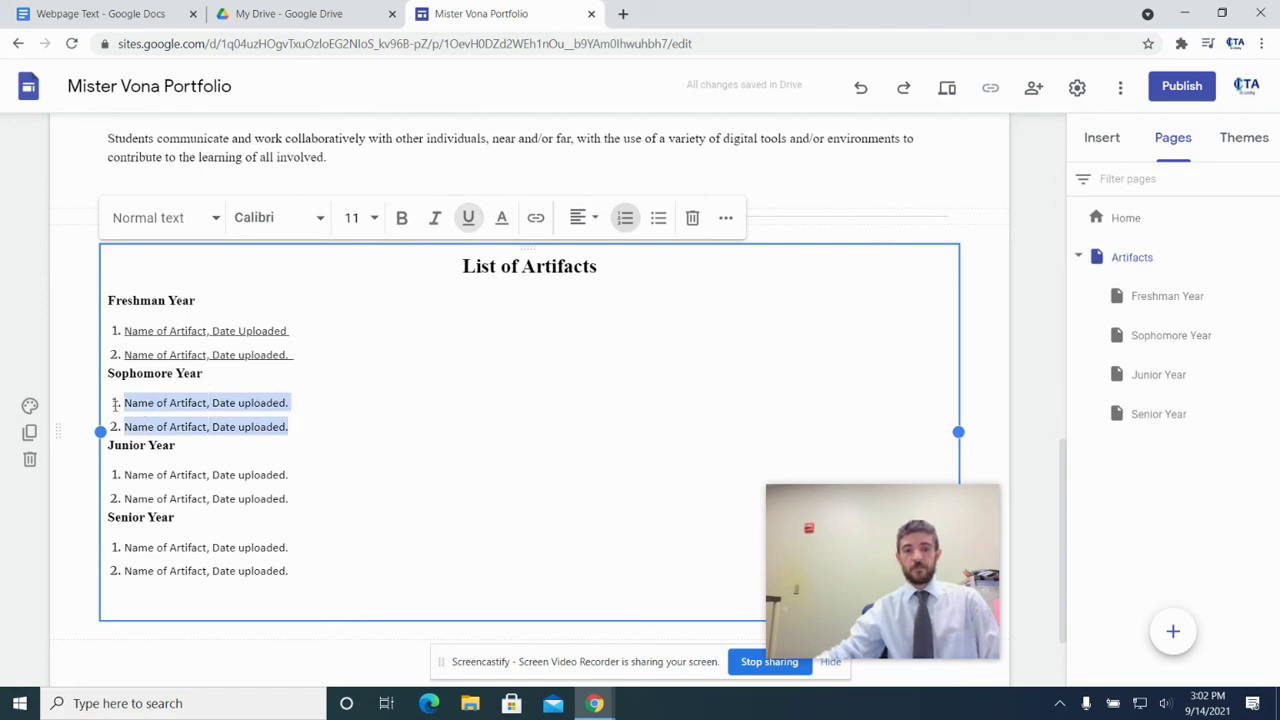
pyautogui.click(535, 217)
pyautogui.click(200, 470)
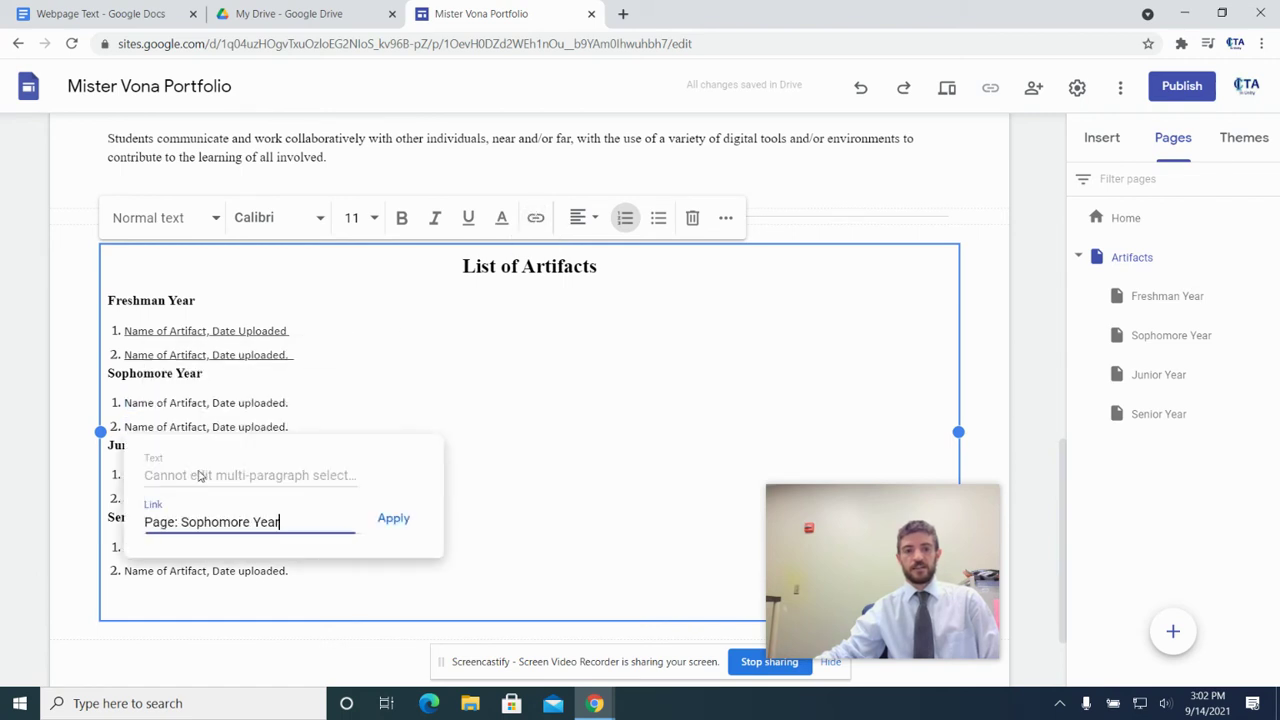
pyautogui.click(406, 521)
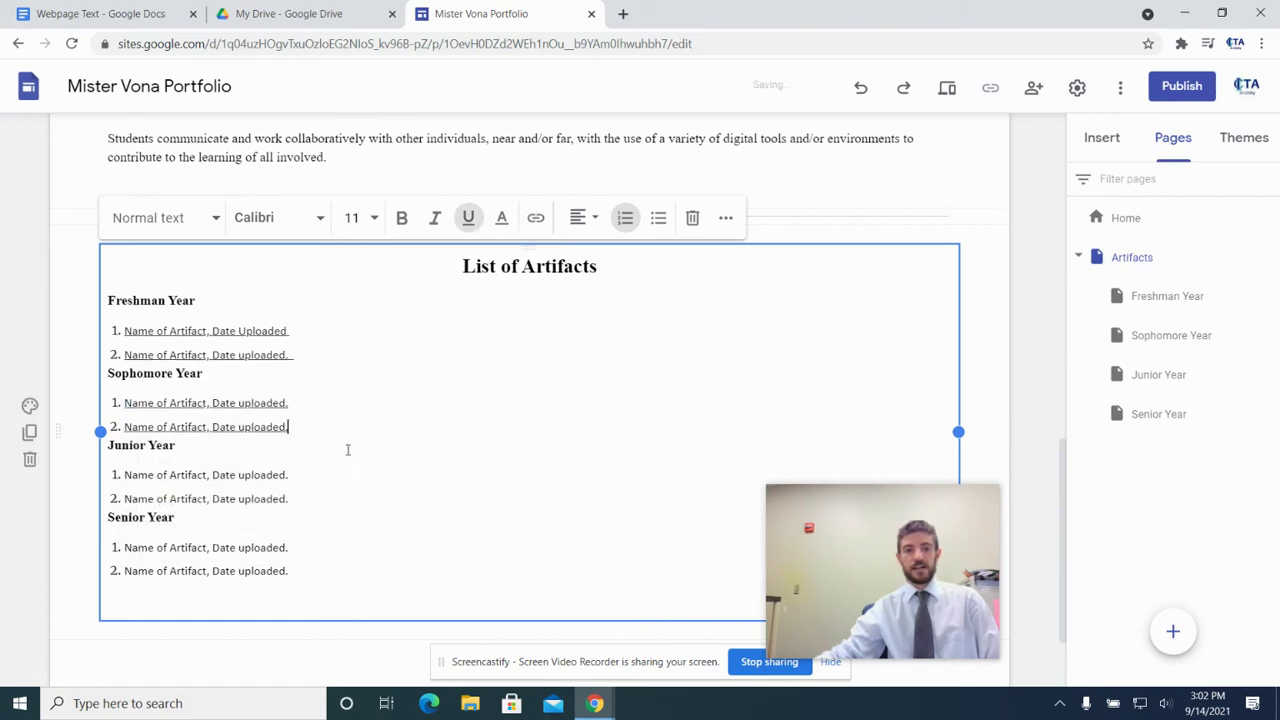
# Link both Junior Year entries in the List of Artifacts to the Junior Year page
pyautogui.scroll(-1, 340, 445)
pyautogui.moveTo(295, 413); pyautogui.dragTo(124, 391)
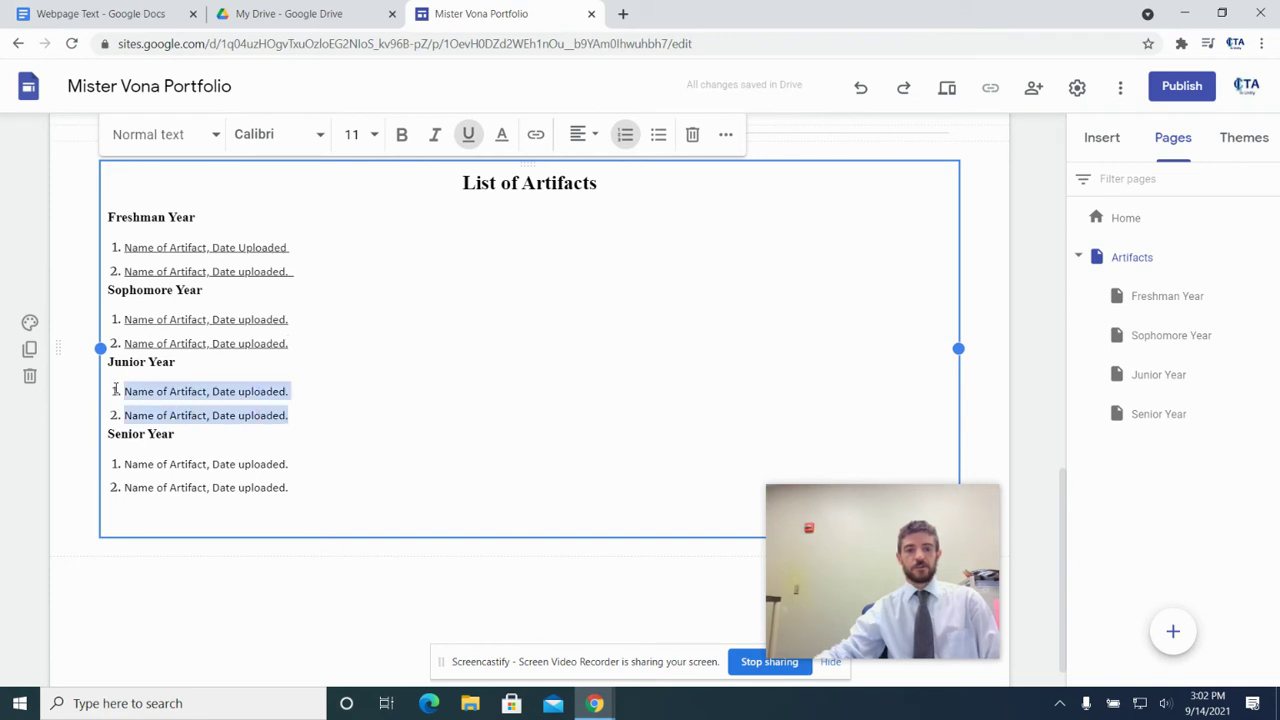
pyautogui.click(535, 134)
pyautogui.scroll(-1, 265, 600)
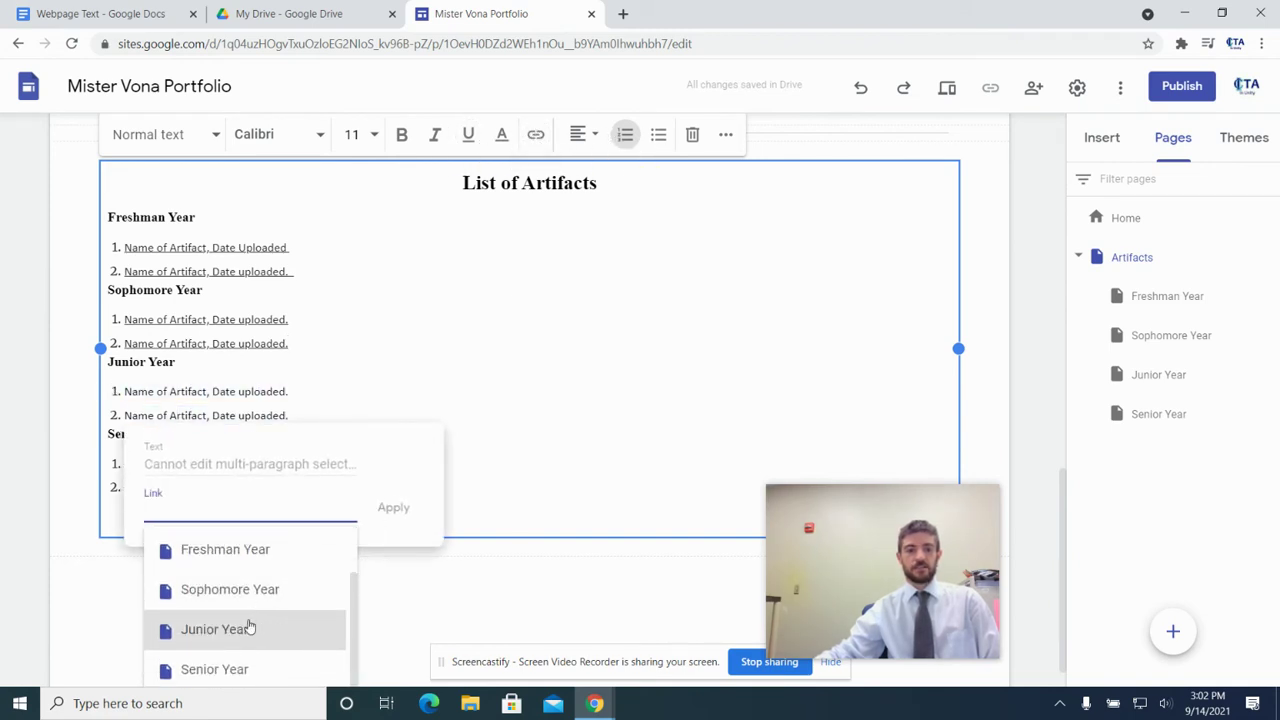
pyautogui.click(248, 628)
pyautogui.click(398, 508)
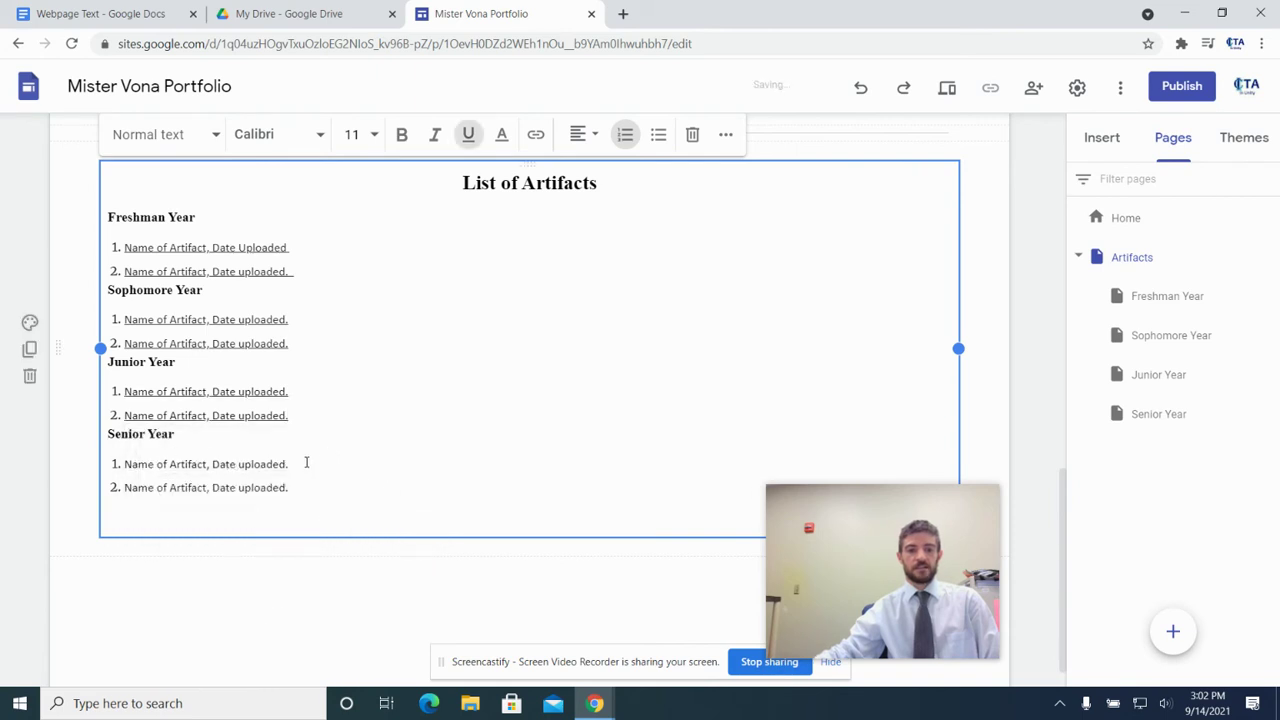
# Link both Senior Year entries in the List of Artifacts to the Senior Year page
pyautogui.moveTo(287, 487); pyautogui.dragTo(123, 464)
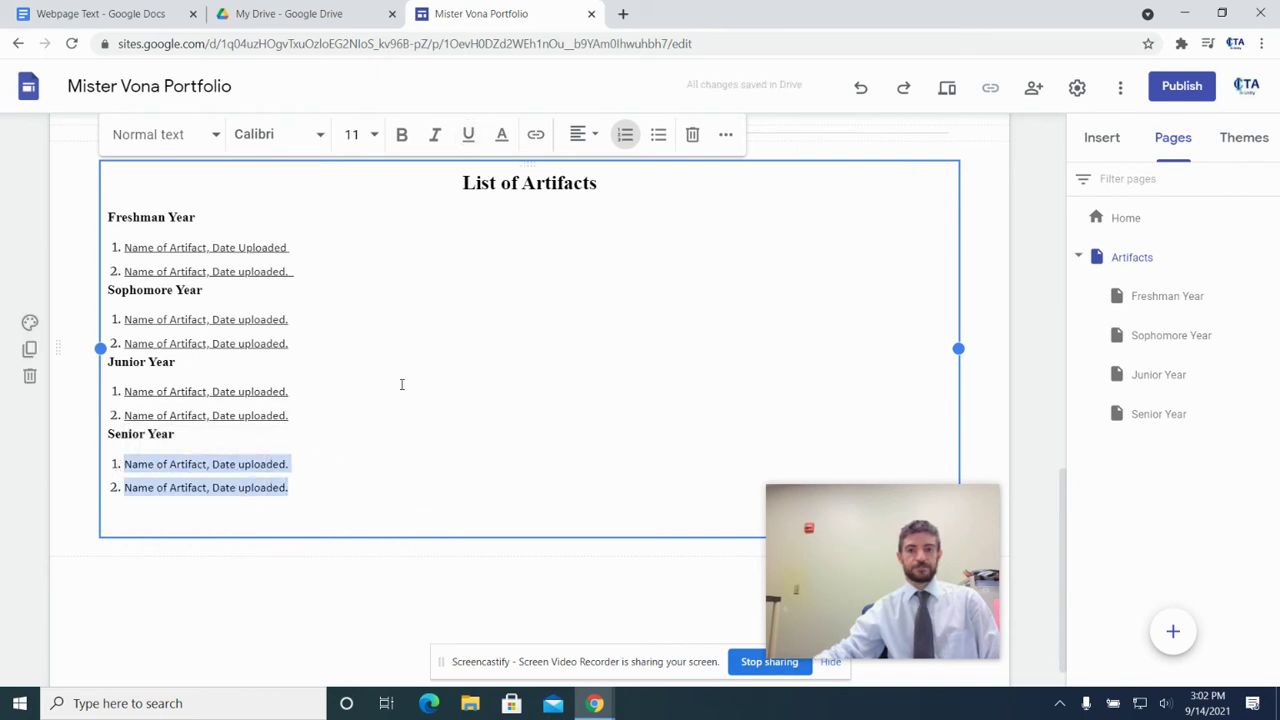
pyautogui.click(535, 138)
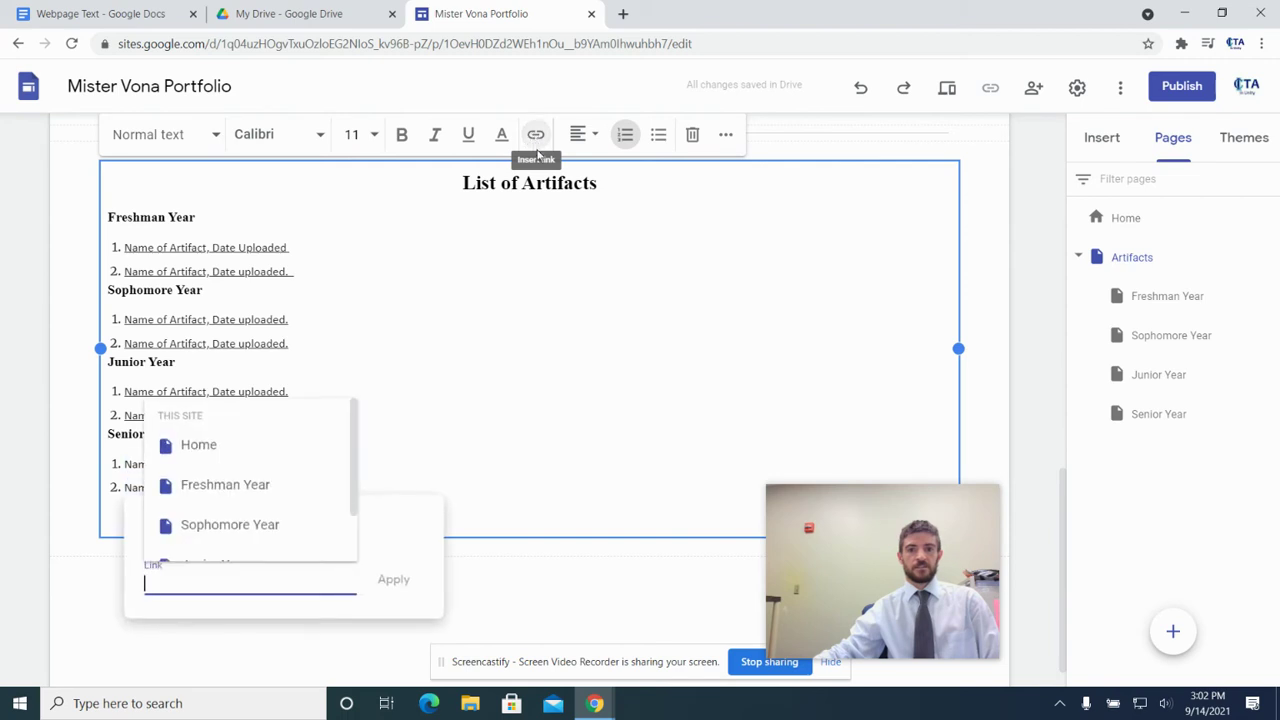
pyautogui.scroll(-1, 255, 488)
pyautogui.click(231, 537)
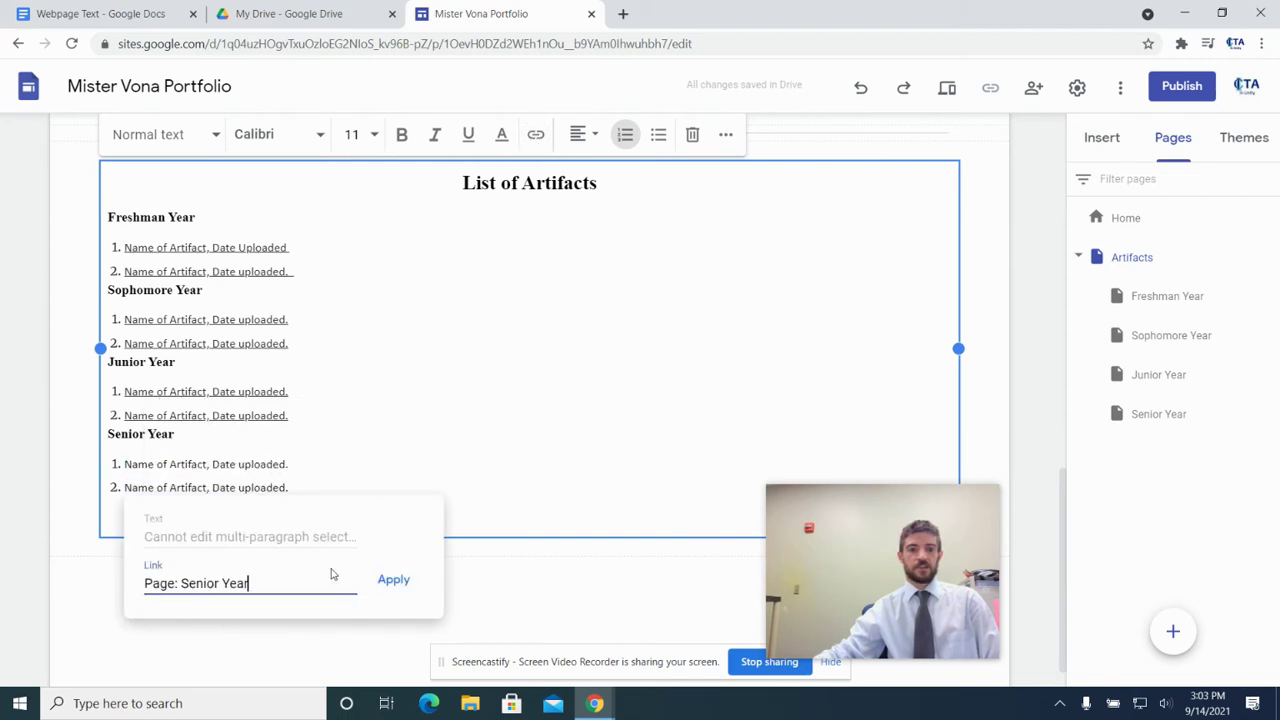
pyautogui.click(393, 581)
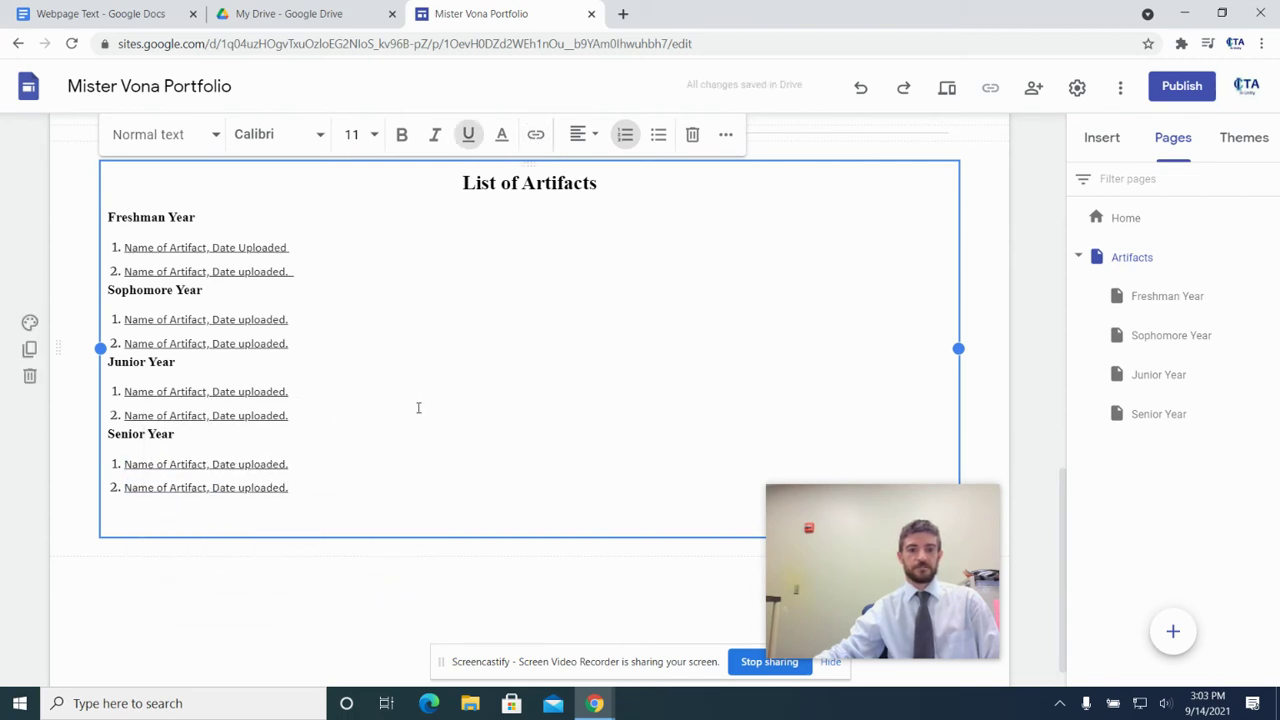
pyautogui.scroll(3, 418, 407)
pyautogui.scroll(-1, 440, 536)
pyautogui.scroll(-1, 440, 536)
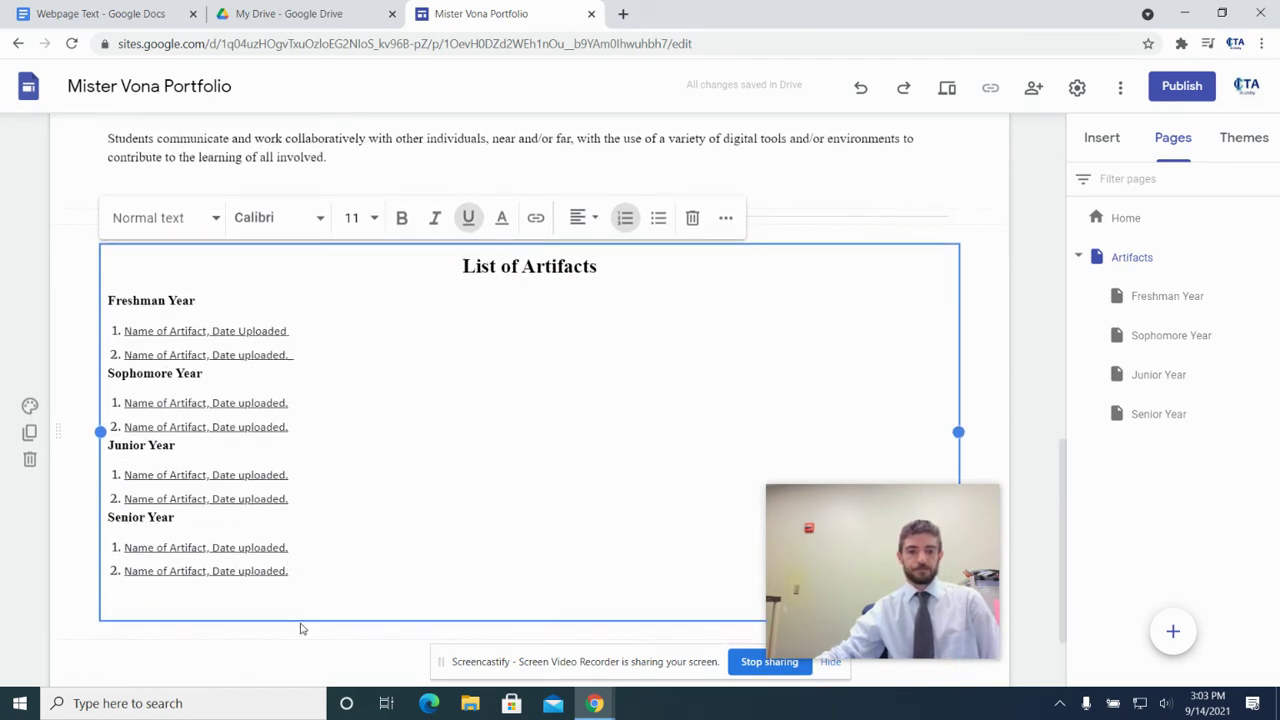
pyautogui.scroll(4, 384, 510)
pyautogui.click(420, 263)
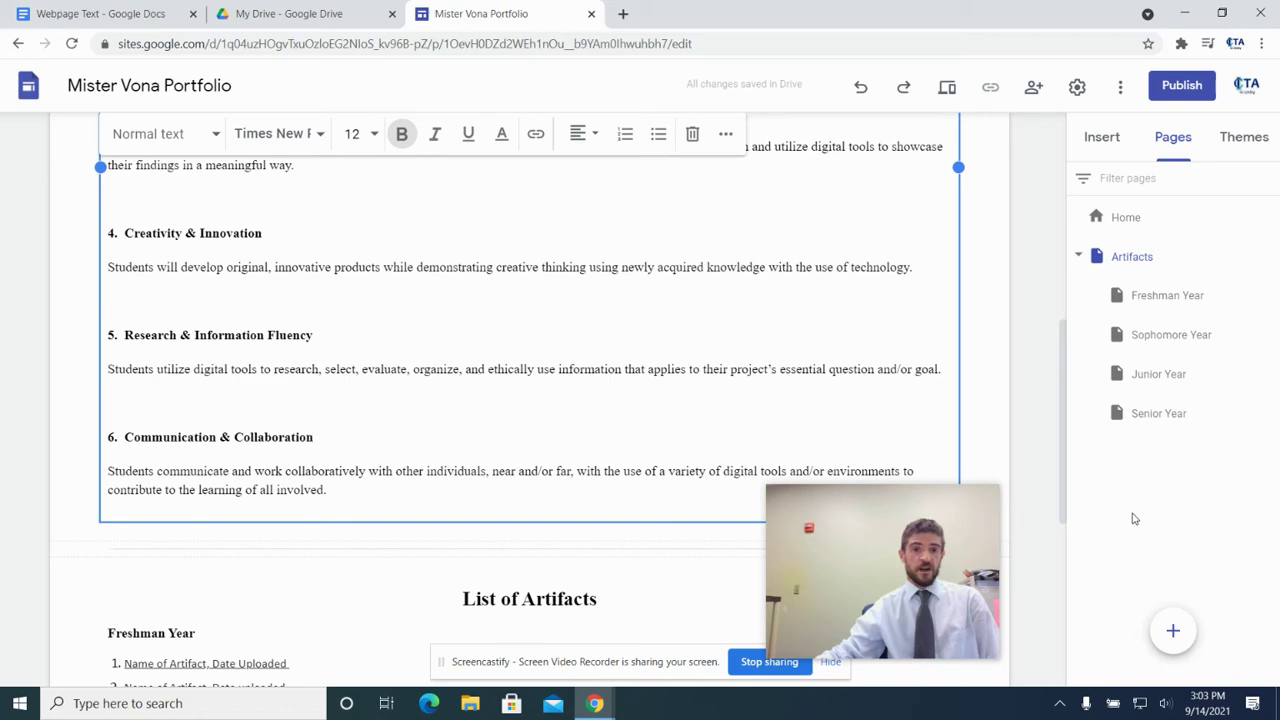
pyautogui.scroll(7, 798, 420)
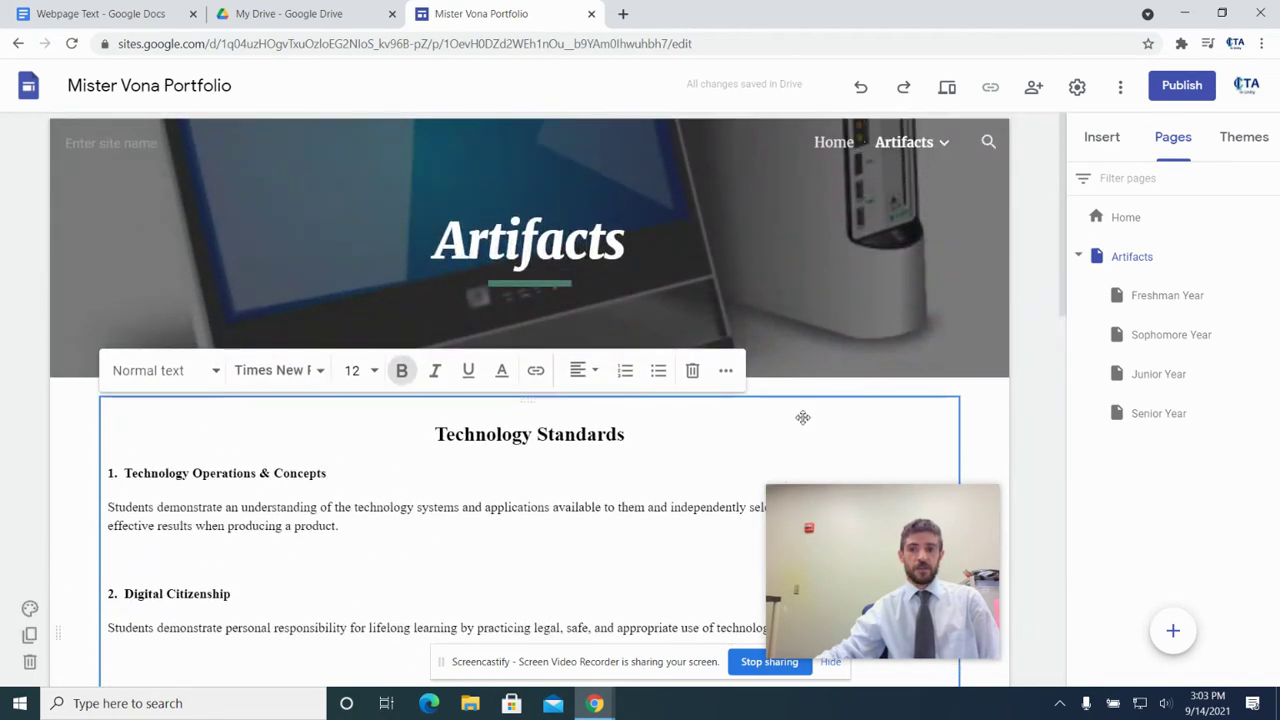
# Create a new top-level page named Photos
pyautogui.moveTo(1180, 645)
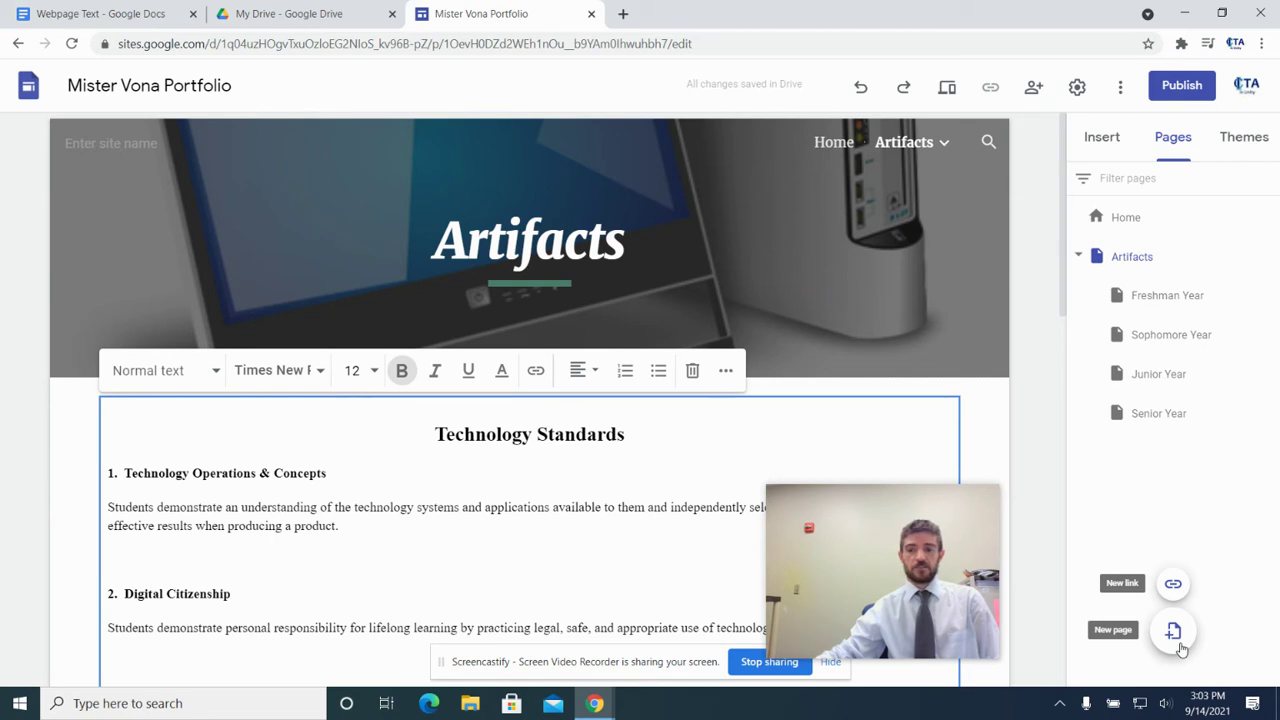
pyautogui.click(1173, 631)
pyautogui.moveTo(888, 504); pyautogui.dragTo(1190, 516)
pyautogui.click(923, 490)
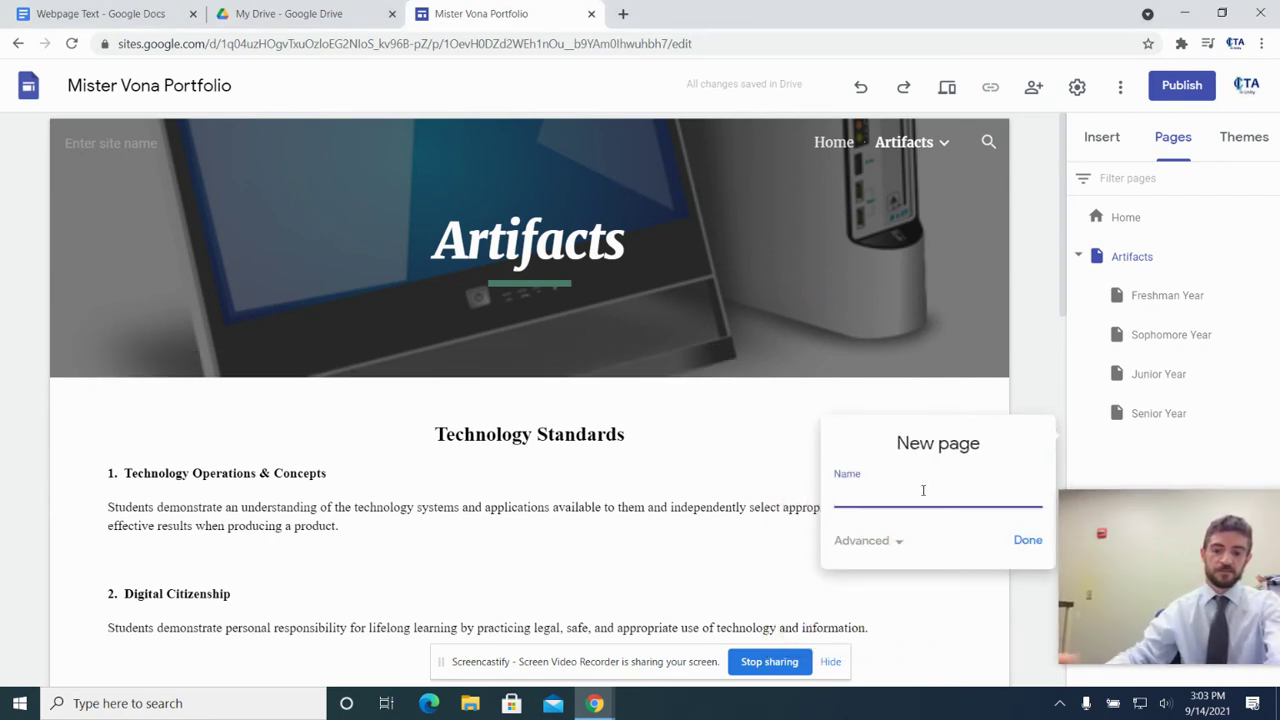
pyautogui.write('Photos')
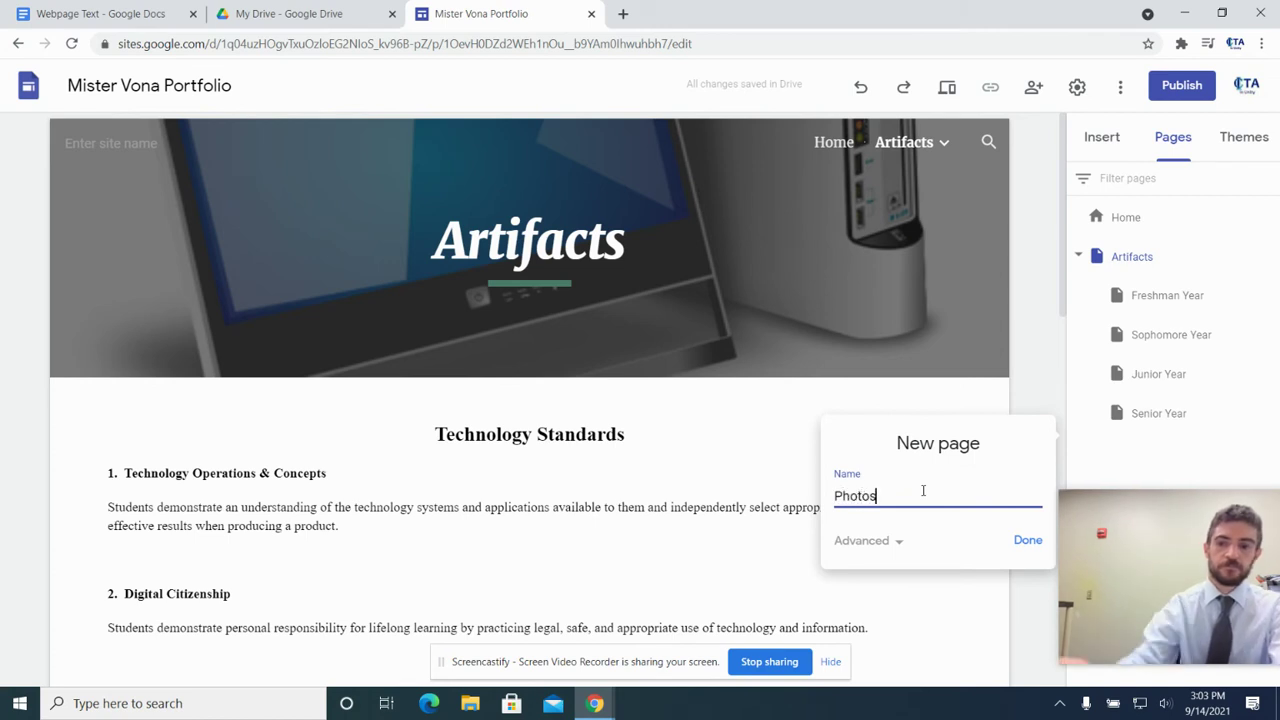
pyautogui.click(1028, 540)
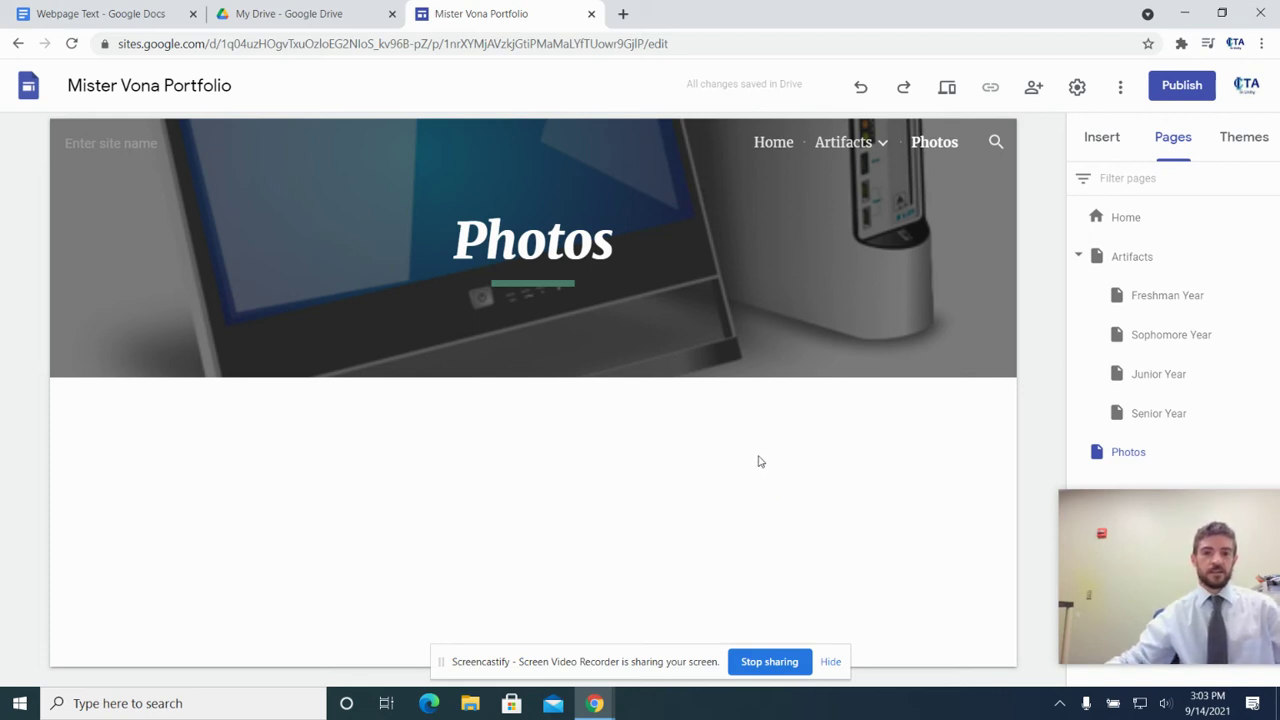
# Add a text box reading Freshman Year to the Photos page and insert a divider below it
pyautogui.click(1115, 144)
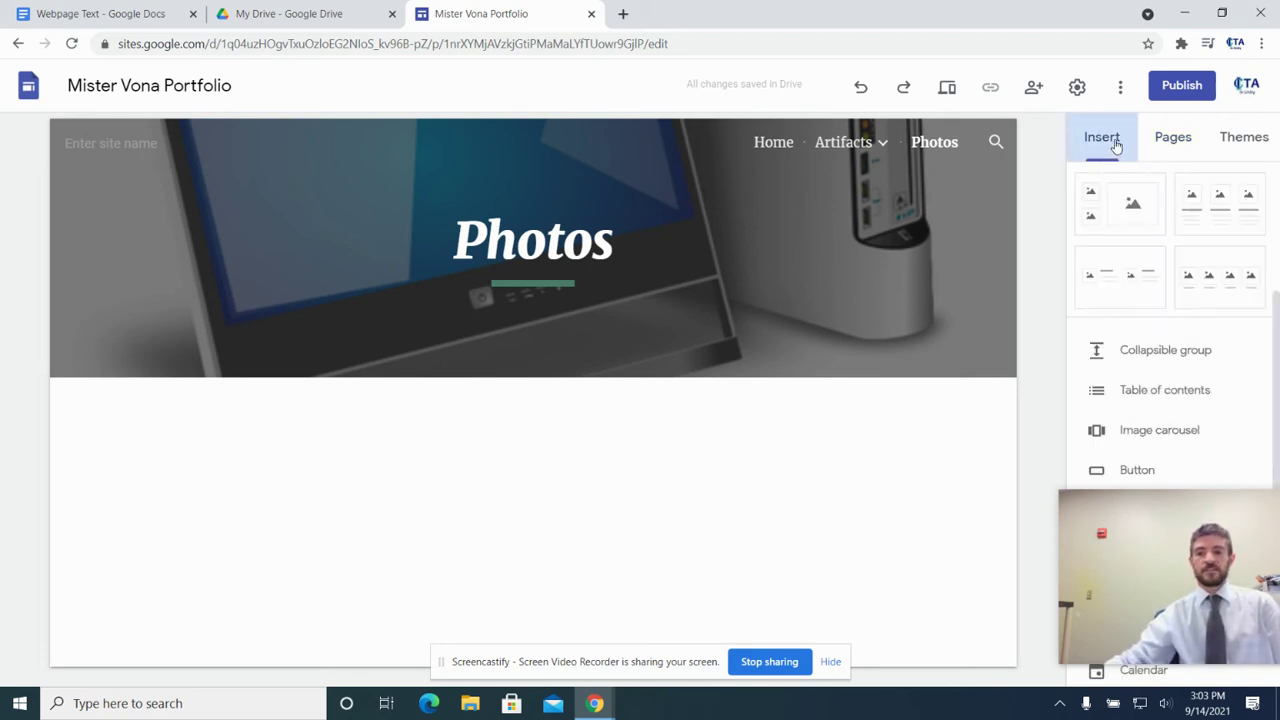
pyautogui.scroll(2, 1118, 311)
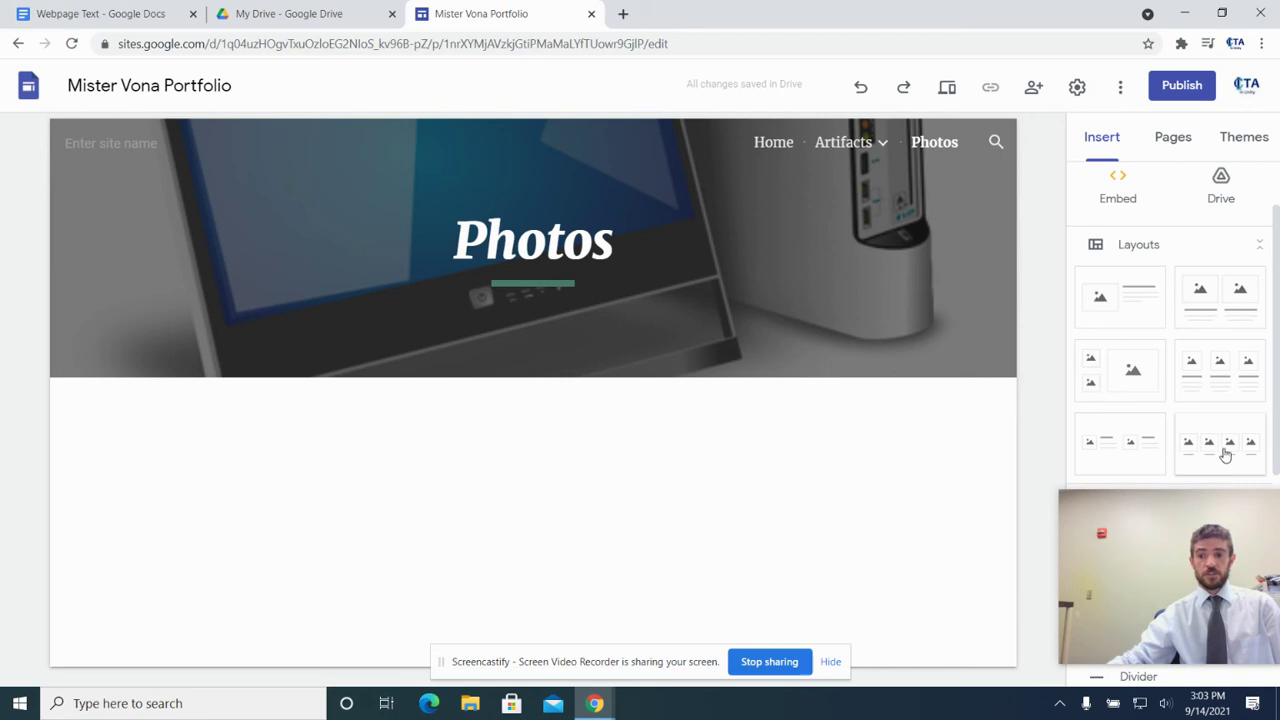
pyautogui.scroll(1, 1128, 323)
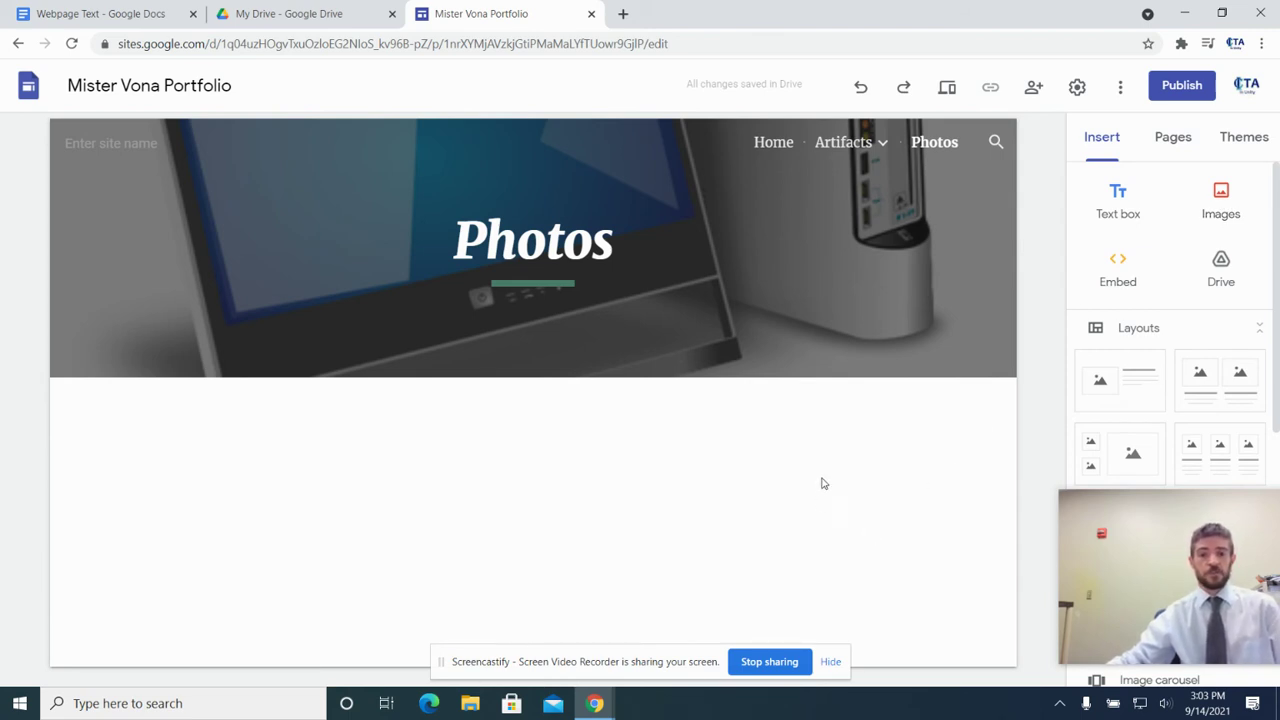
pyautogui.click(1126, 205)
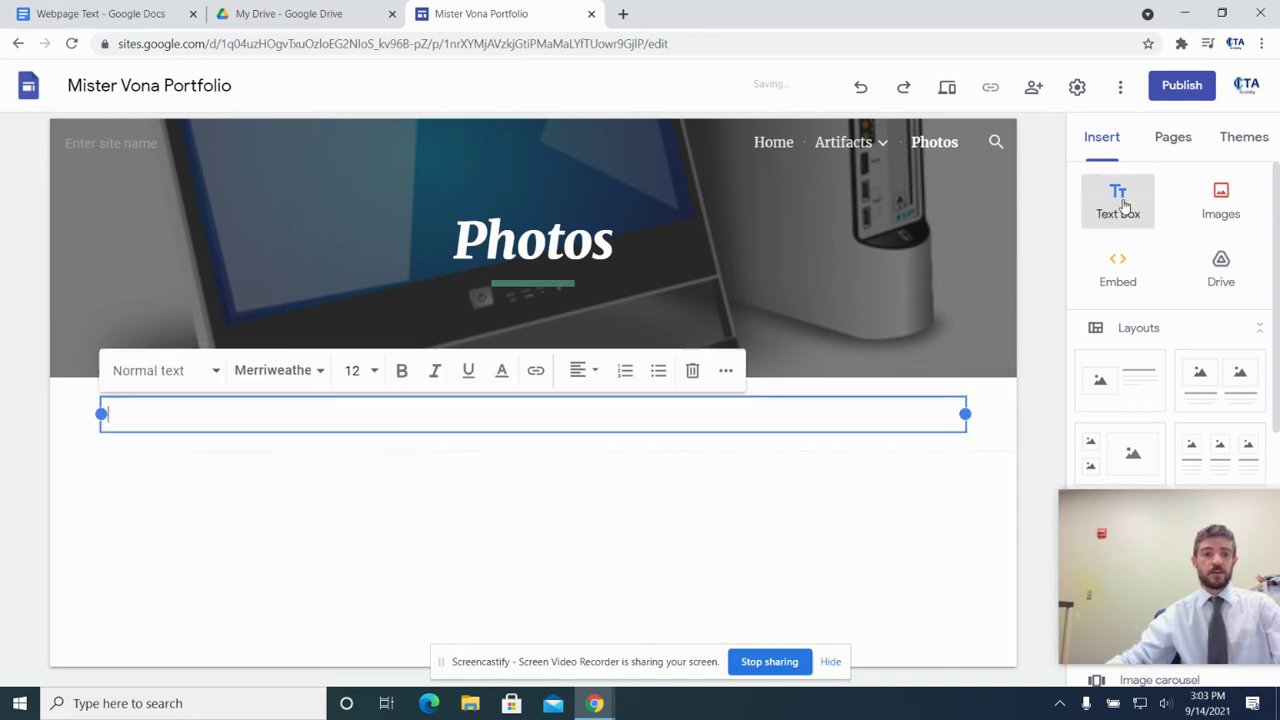
pyautogui.write('Freshman Year')
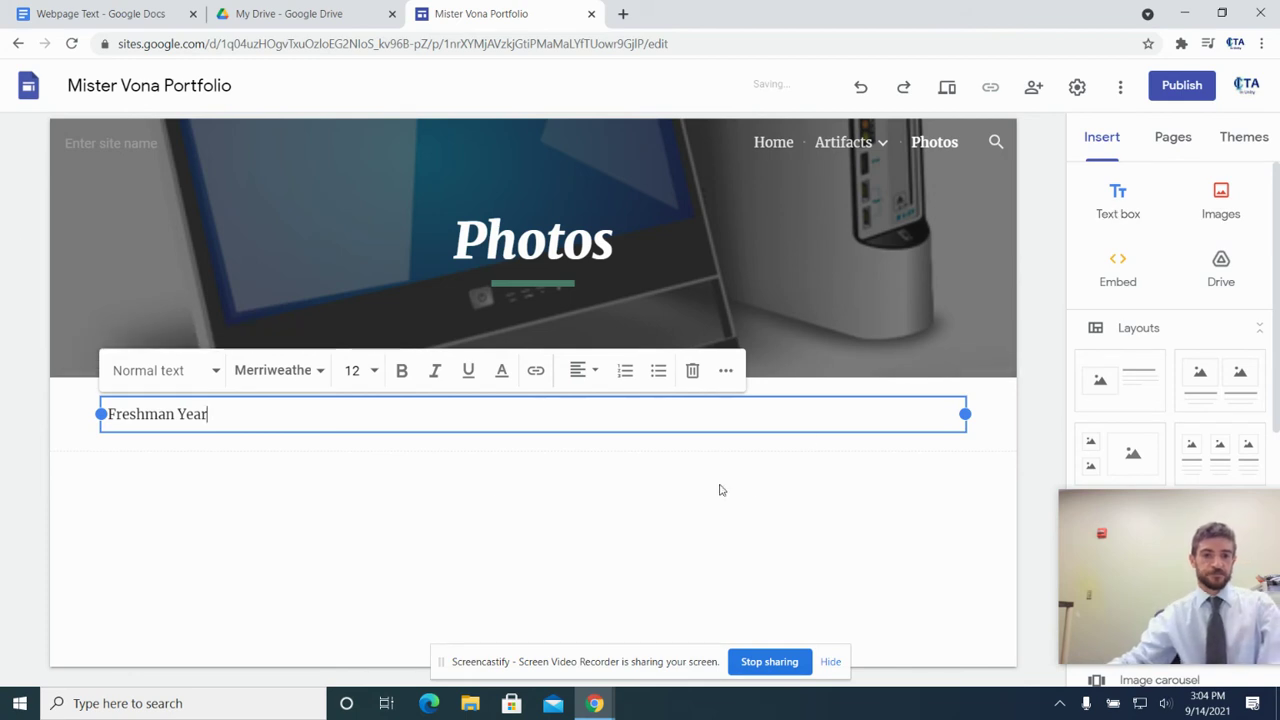
pyautogui.click(155, 482)
pyautogui.scroll(-5, 1164, 233)
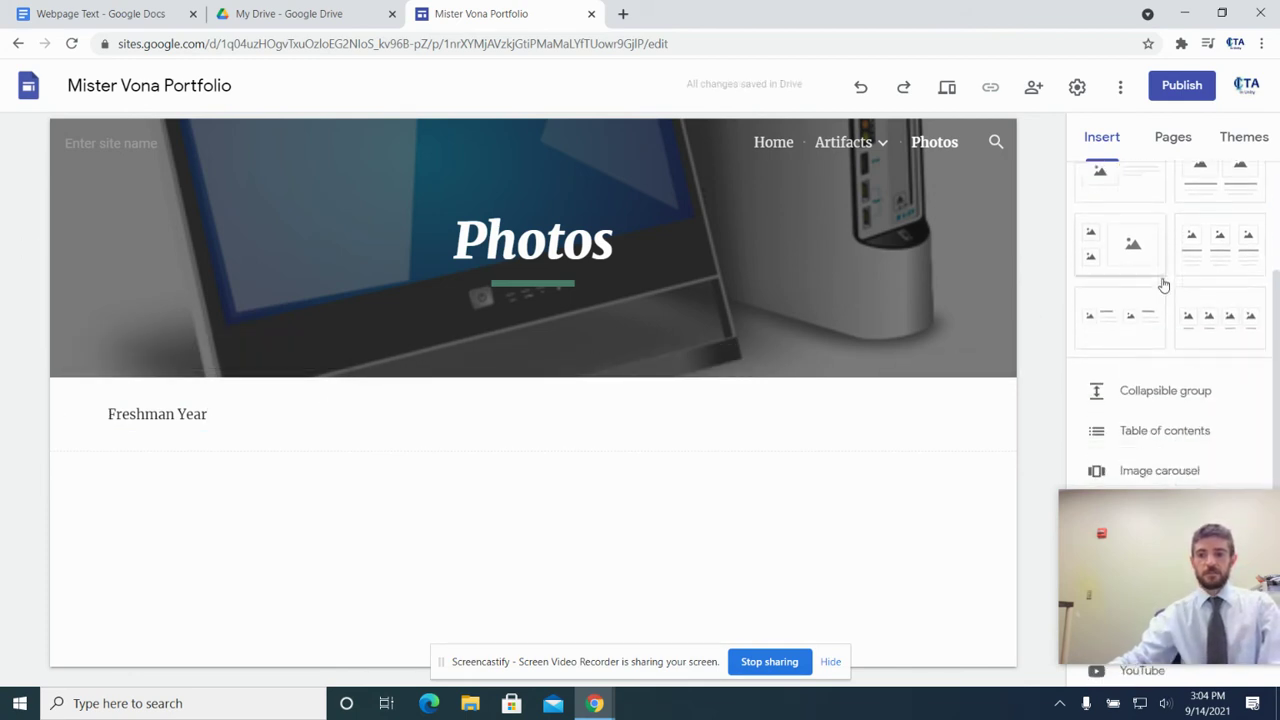
pyautogui.click(1138, 343)
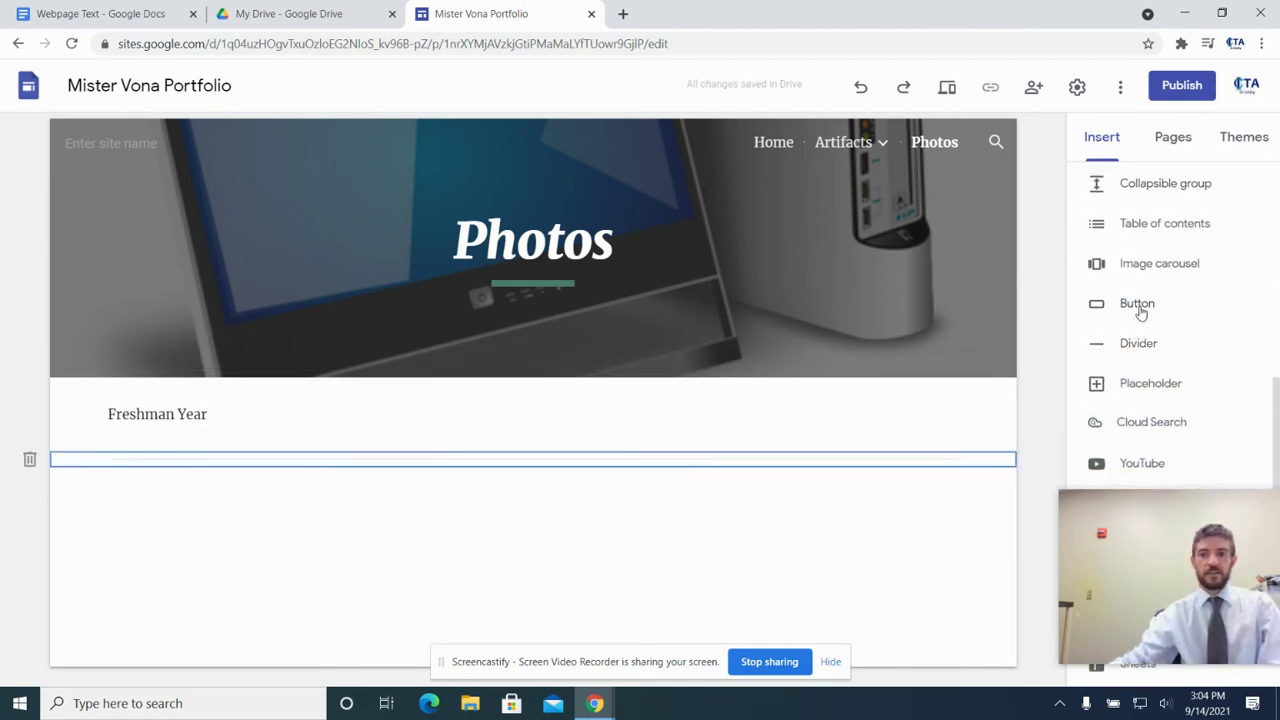
# Add a text box reading Sophomore Year under the first divider and insert another divider below it
pyautogui.scroll(5, 1140, 240)
pyautogui.click(1140, 213)
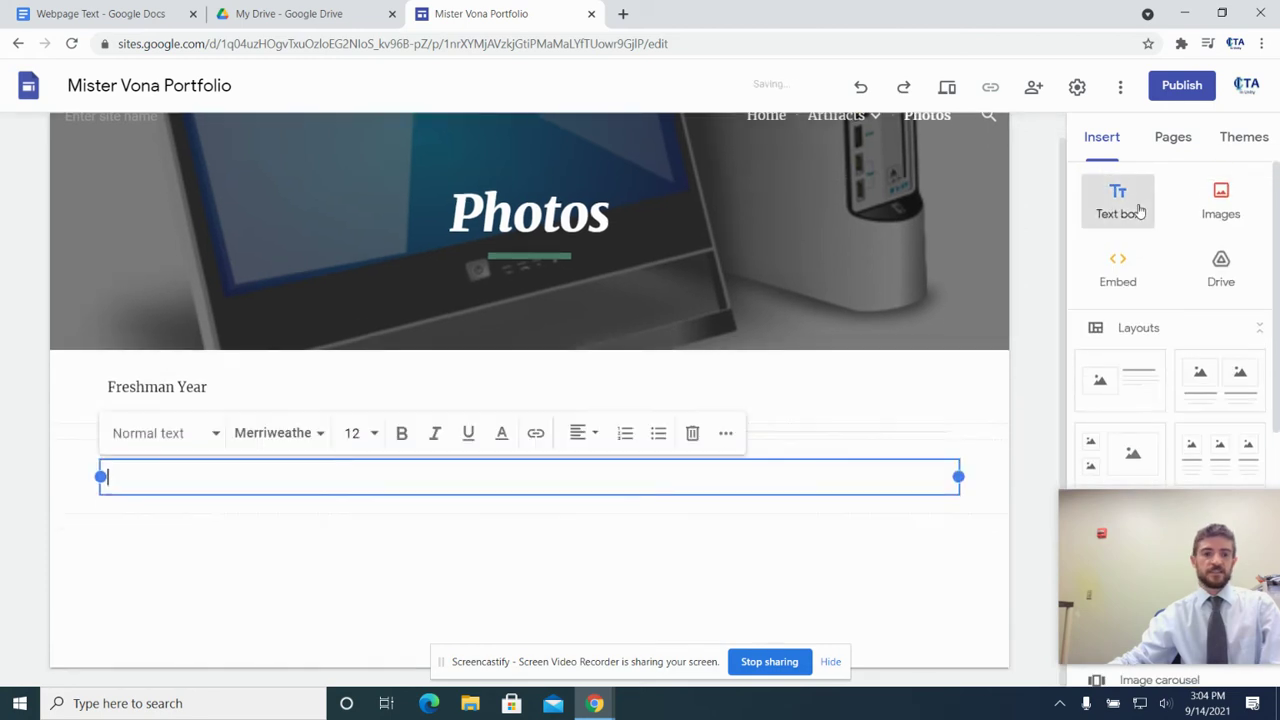
pyautogui.write('Sophomore Year')
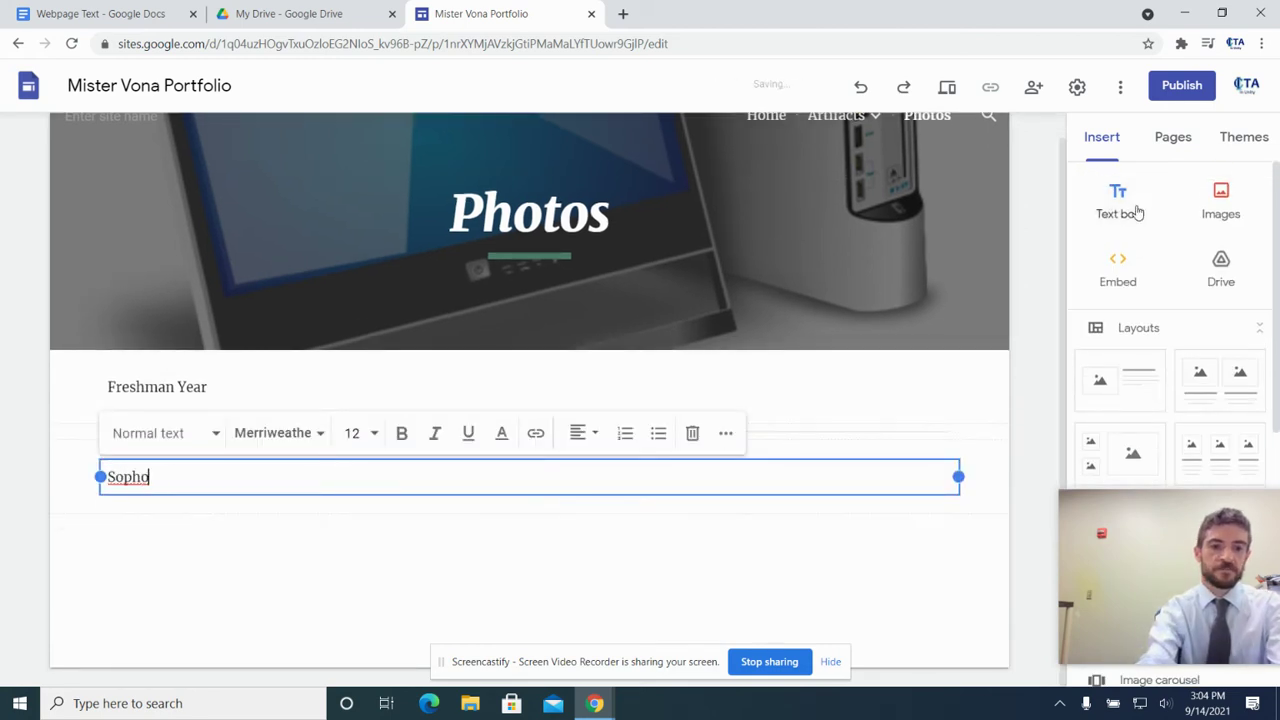
pyautogui.click(882, 572)
pyautogui.scroll(-5, 1160, 334)
pyautogui.scroll(-3, 1177, 327)
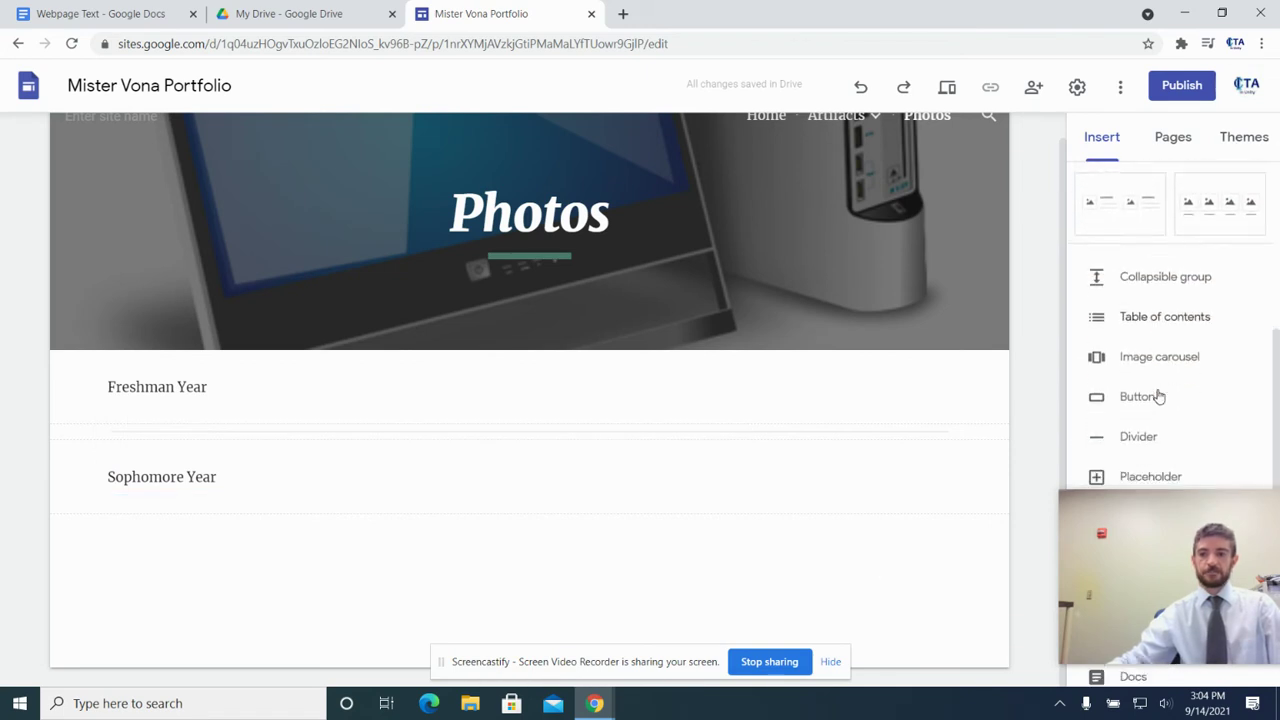
pyautogui.click(1140, 345)
pyautogui.scroll(6, 1122, 278)
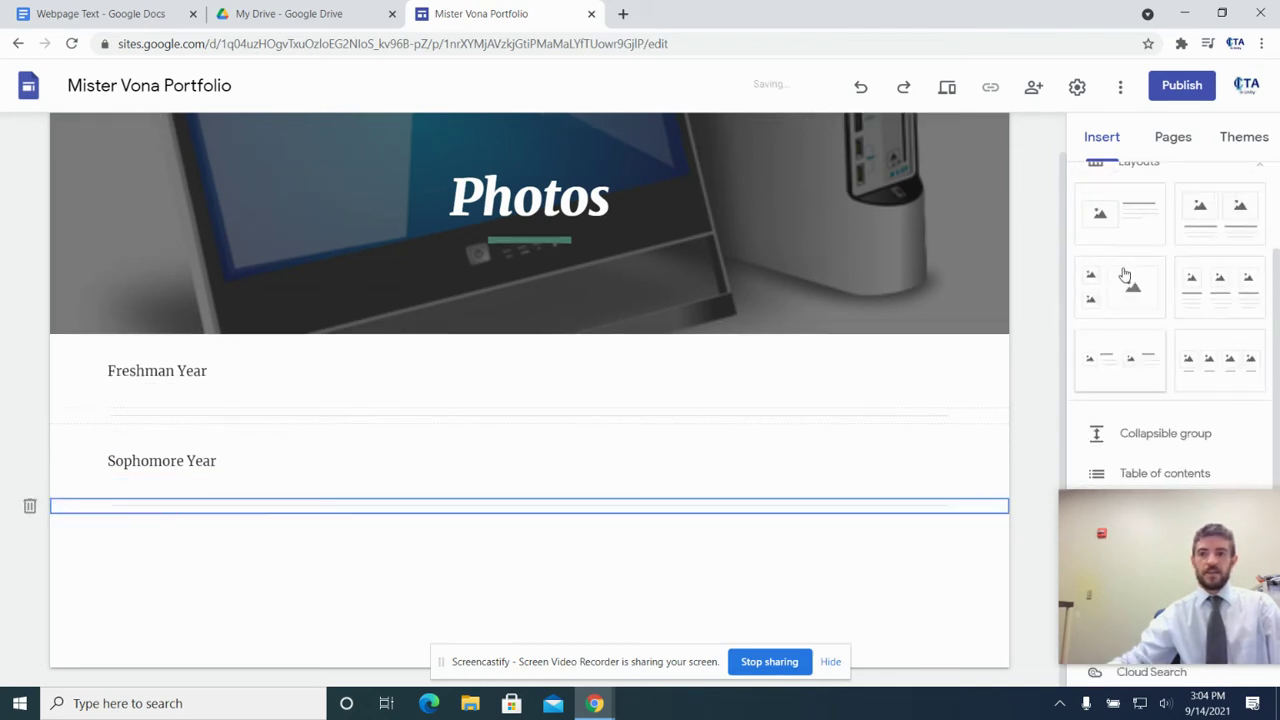
# Add a text box reading Junior Year under the Sophomore Year divider and insert a divider below it
pyautogui.click(1118, 200)
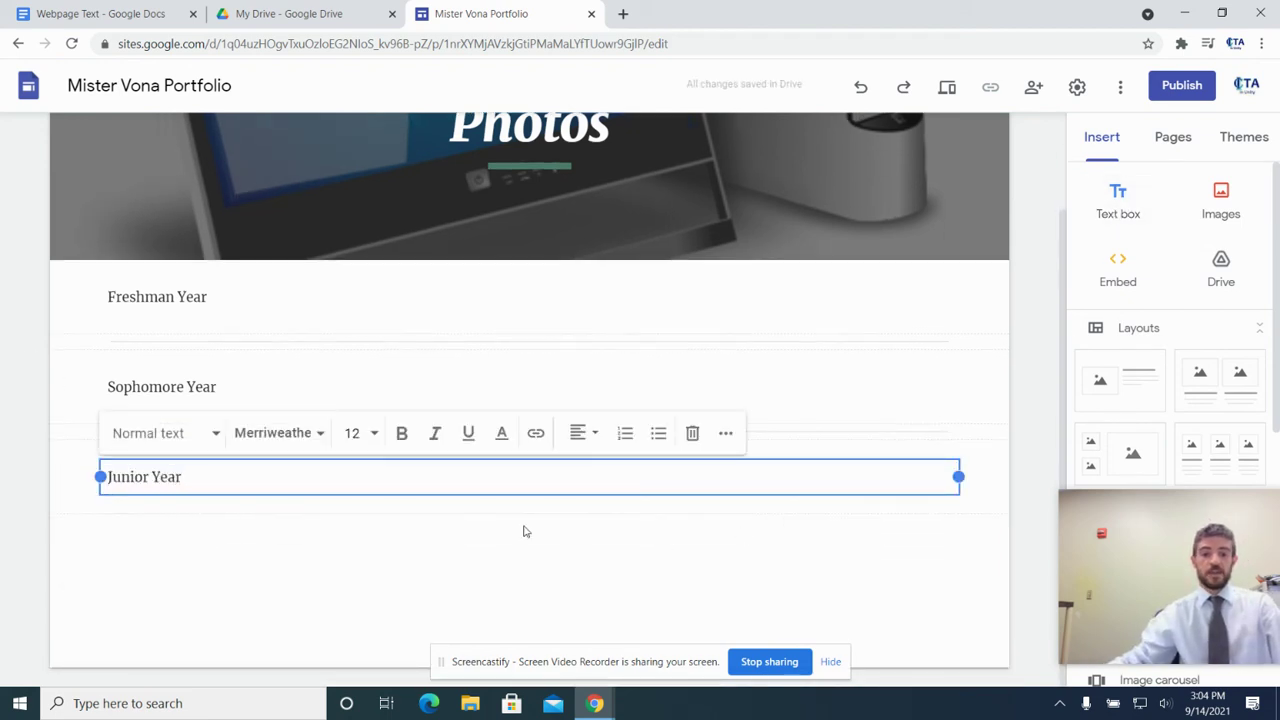
pyautogui.click(500, 555)
pyautogui.scroll(-3, 1160, 346)
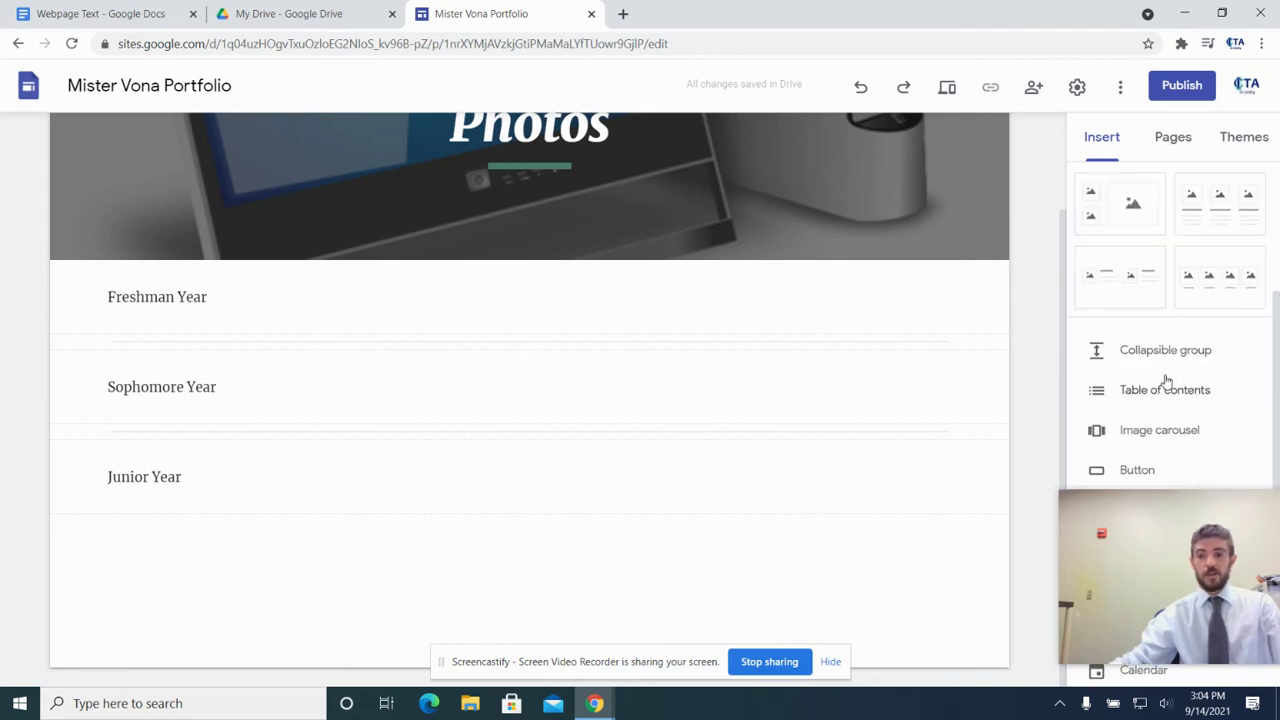
pyautogui.scroll(-3, 1165, 421)
pyautogui.click(1148, 342)
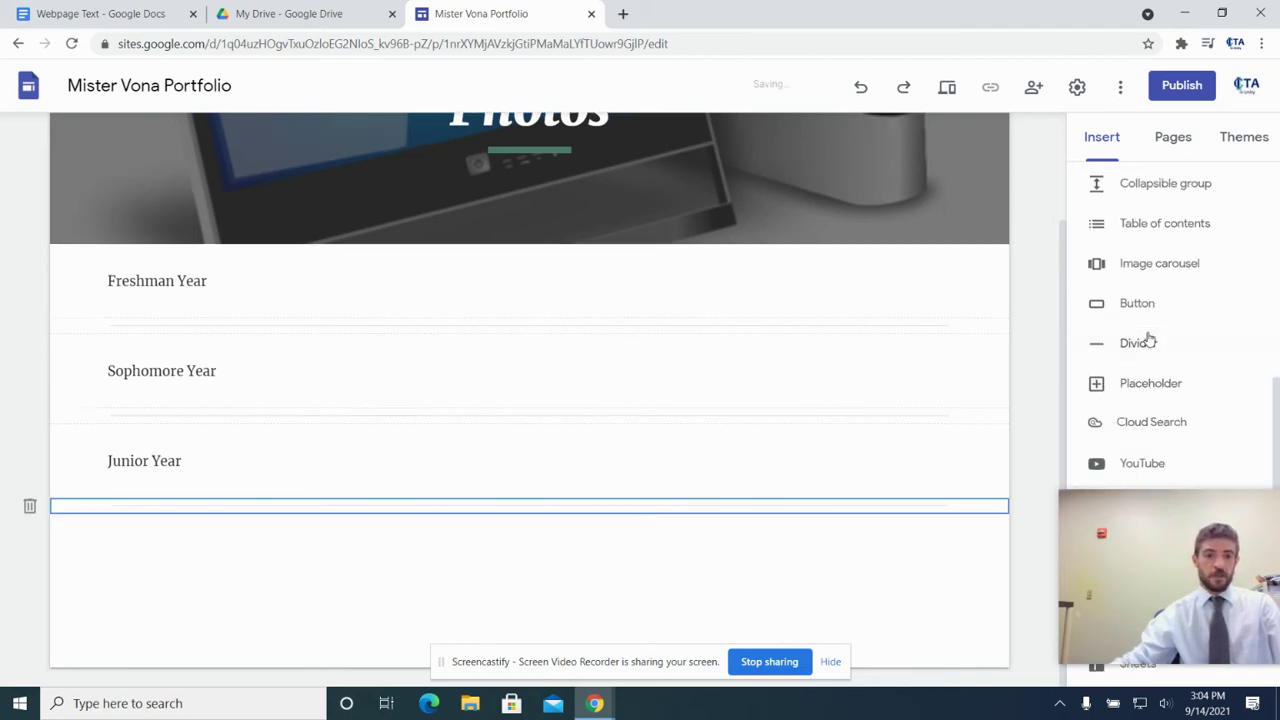
# Add a text box reading Senior Year under the Junior Year divider and insert a divider below it
pyautogui.scroll(3, 1145, 341)
pyautogui.scroll(3, 1143, 341)
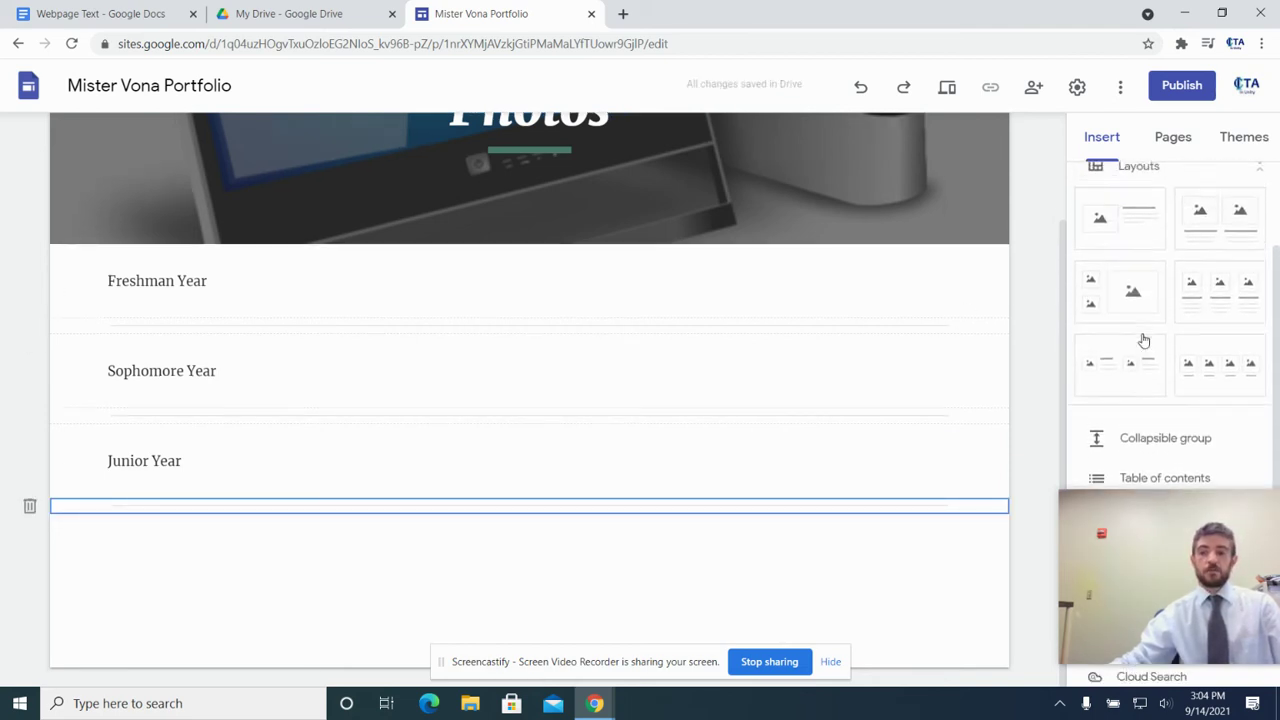
pyautogui.click(1101, 199)
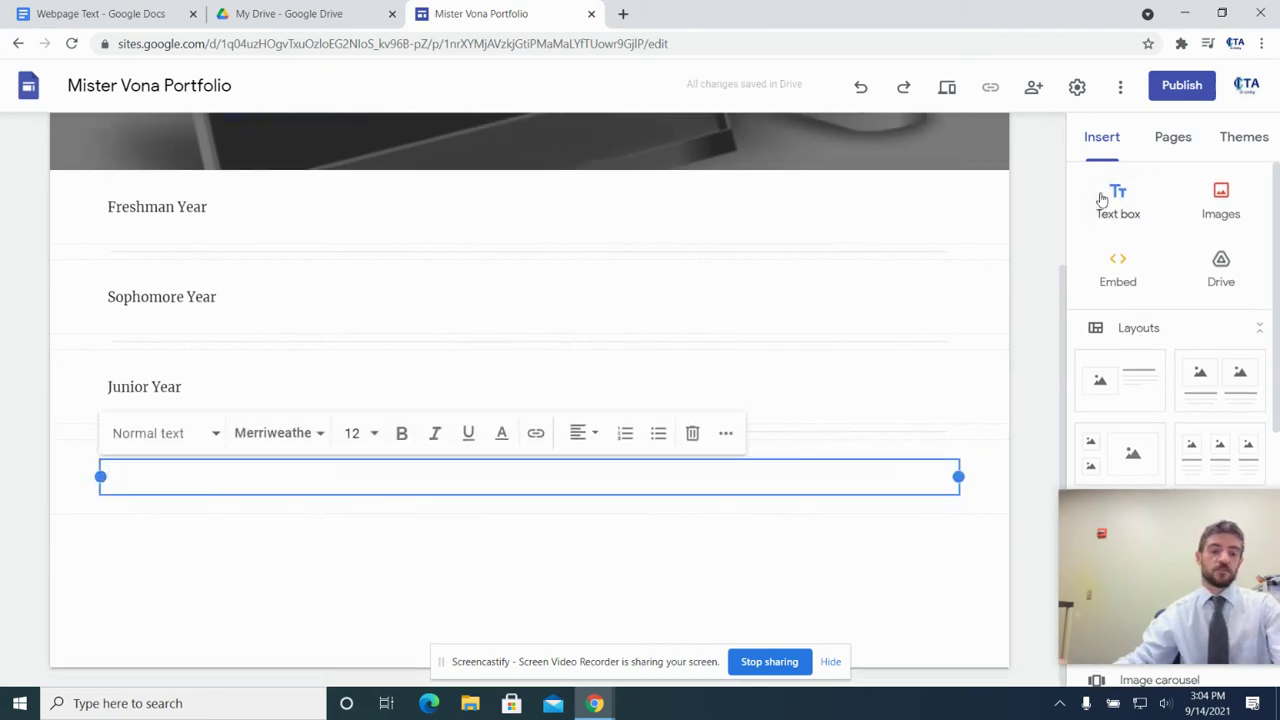
pyautogui.write('Senior Year')
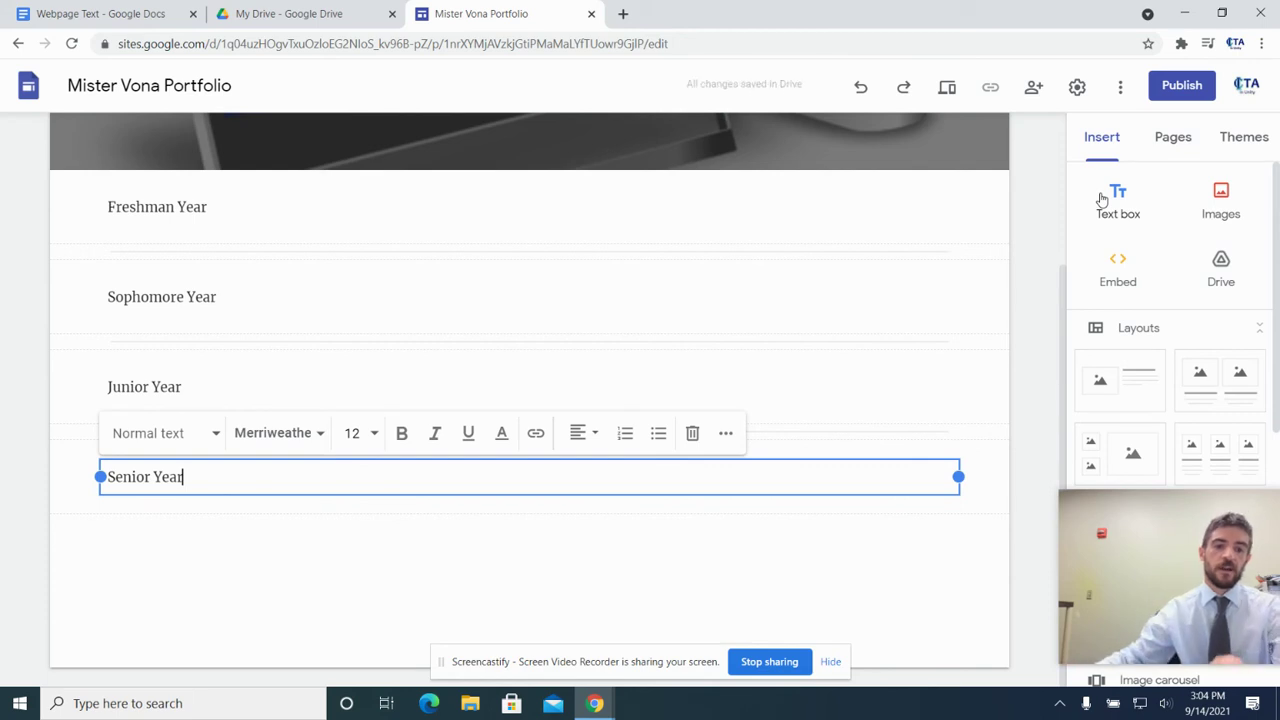
pyautogui.click(643, 573)
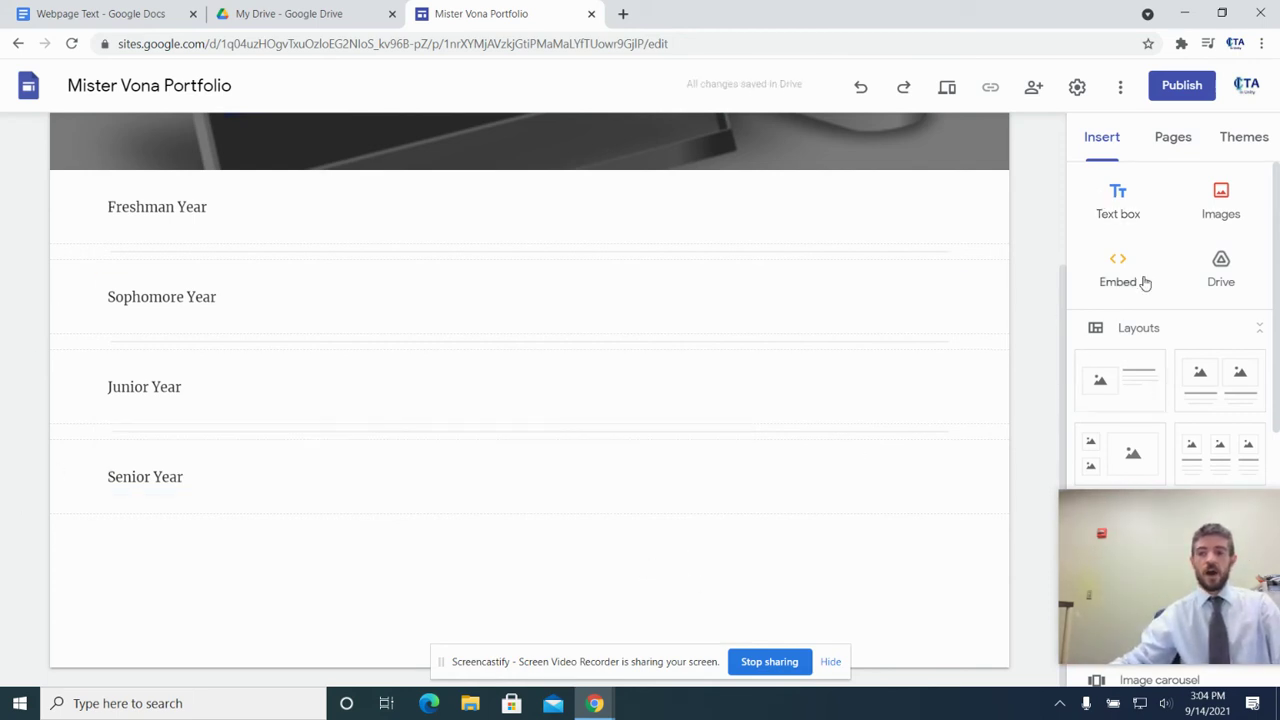
pyautogui.scroll(-3, 1140, 300)
pyautogui.scroll(-2, 1146, 340)
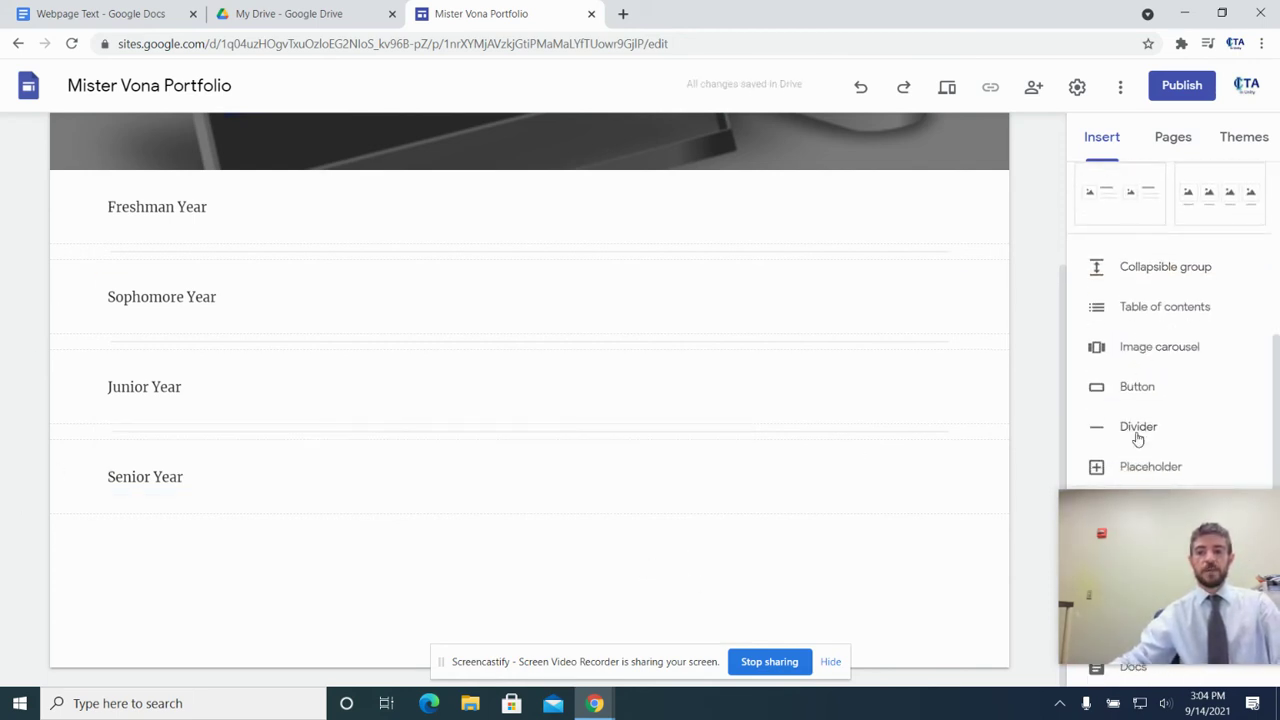
pyautogui.click(1140, 428)
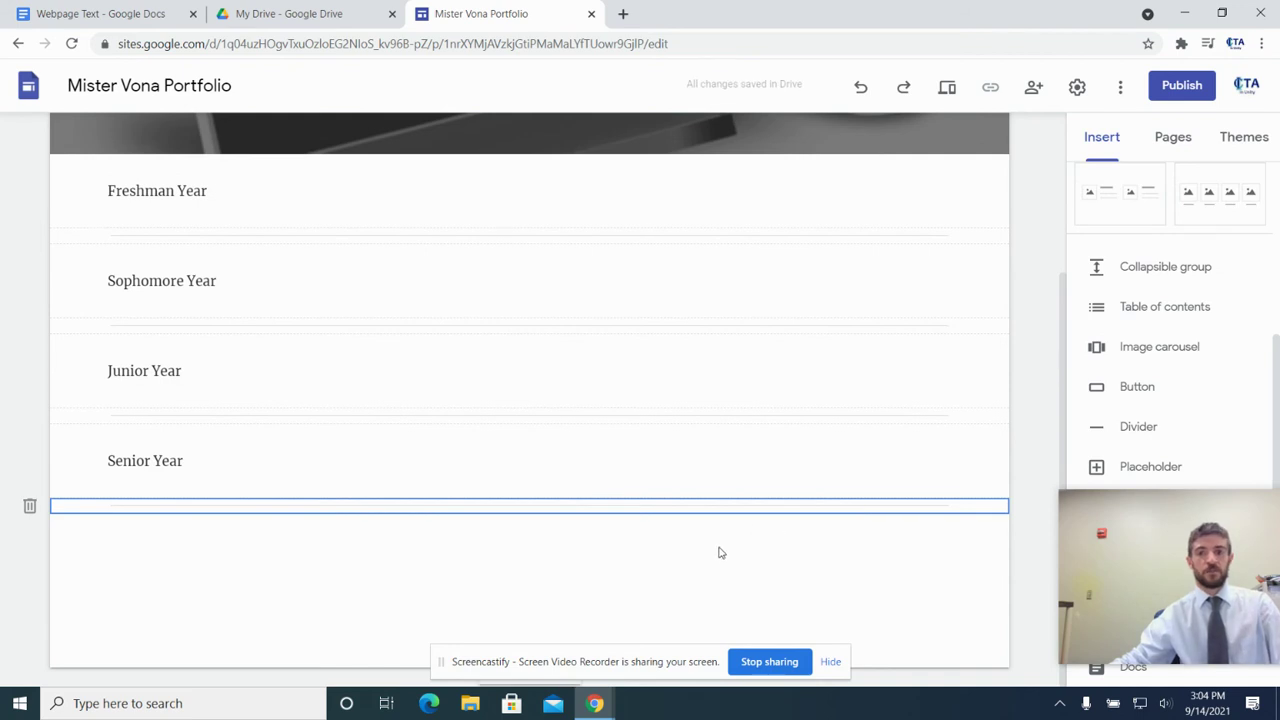
# Review the year sections and dividers on the Photos page, and bring up the site's page list
pyautogui.scroll(2, 720, 552)
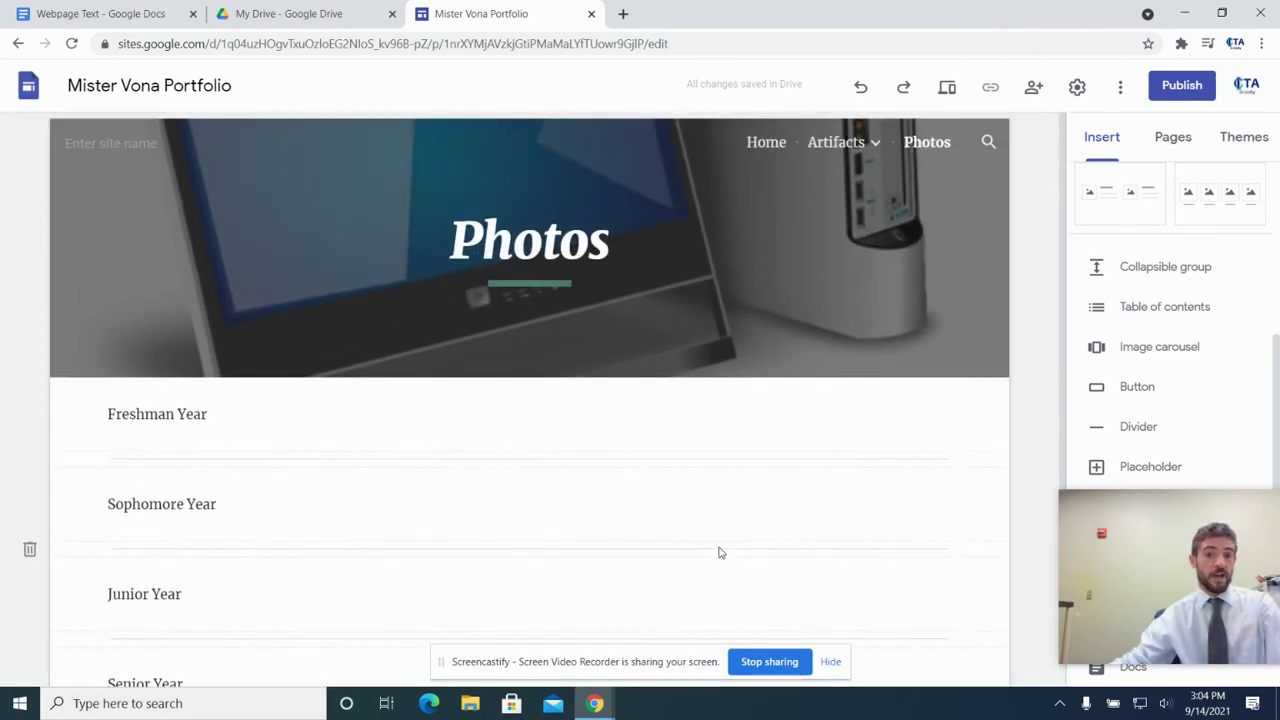
pyautogui.click(724, 513)
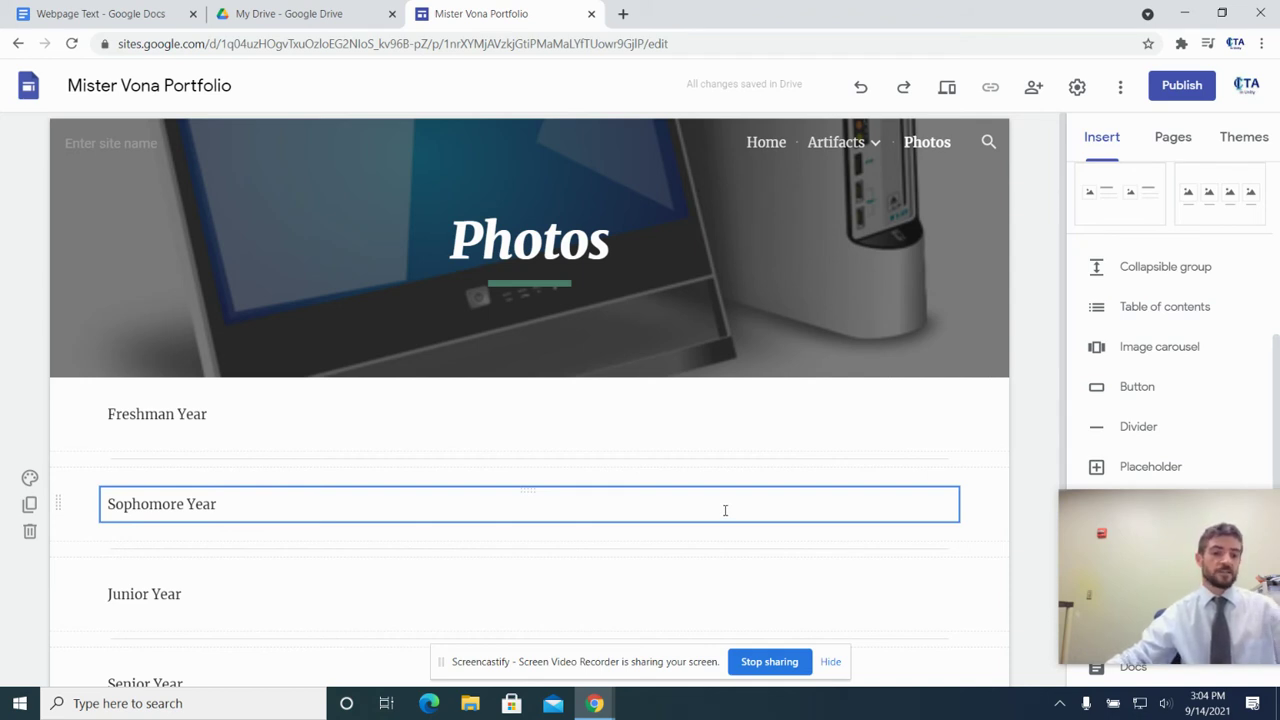
pyautogui.scroll(-1, 725, 511)
pyautogui.scroll(-2, 725, 511)
pyautogui.click(723, 507)
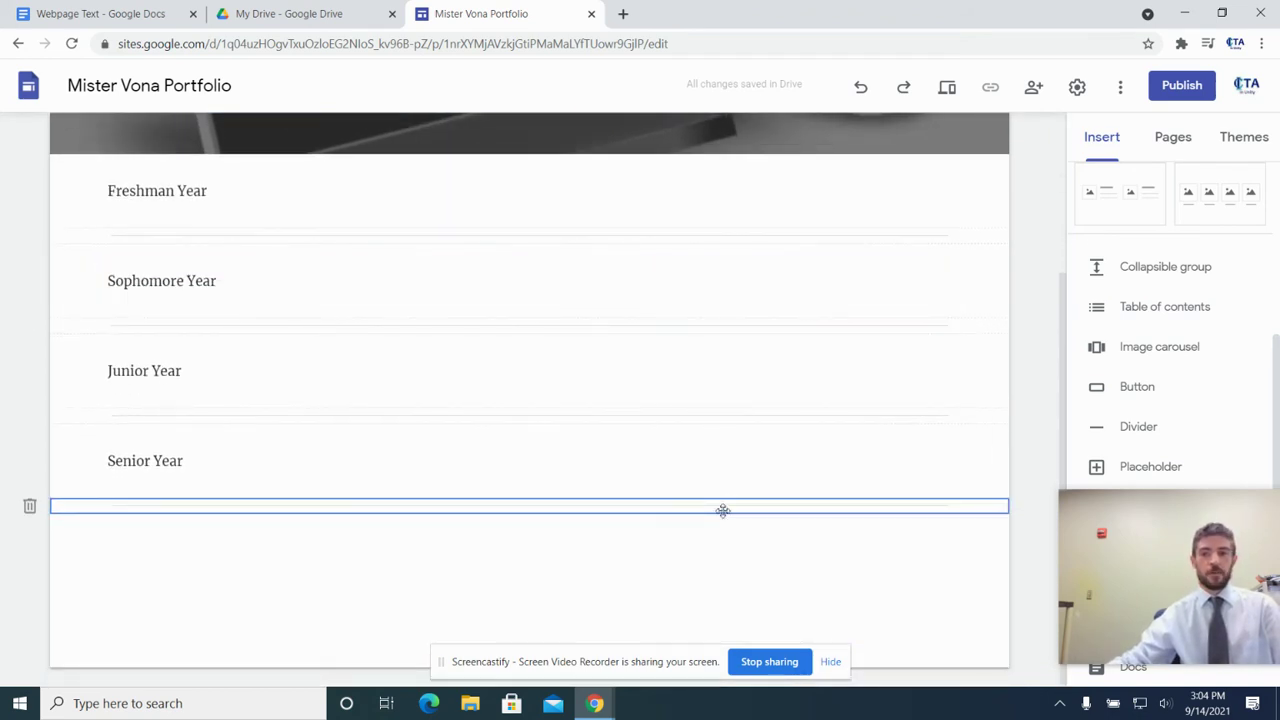
pyautogui.scroll(1, 723, 515)
pyautogui.scroll(2, 724, 518)
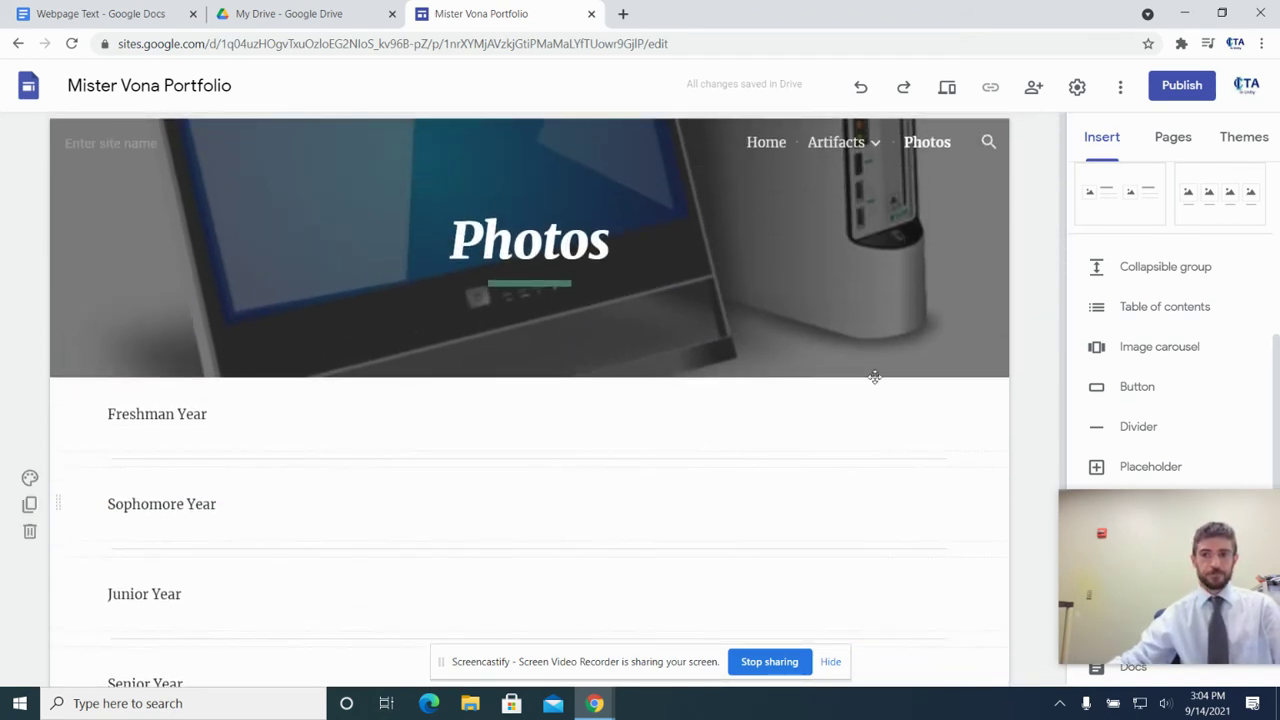
pyautogui.click(1187, 148)
pyautogui.moveTo(1194, 457)
pyautogui.click(1268, 453)
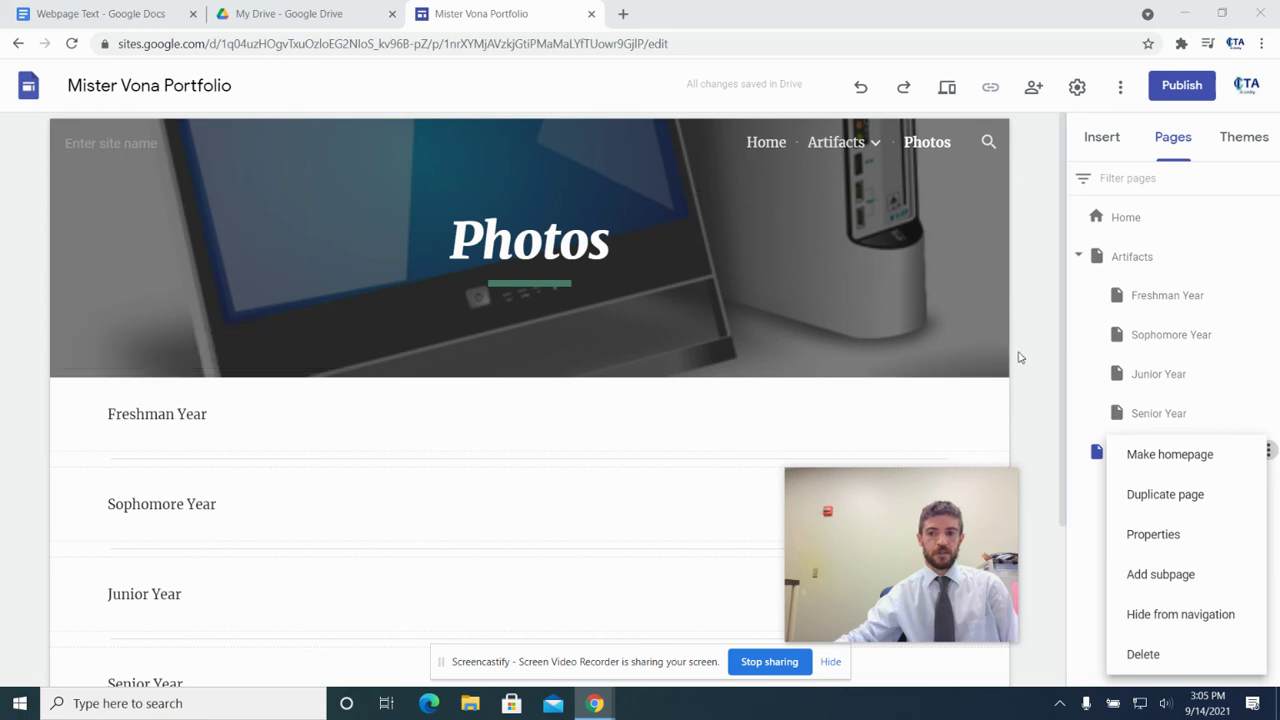
pyautogui.click(1044, 279)
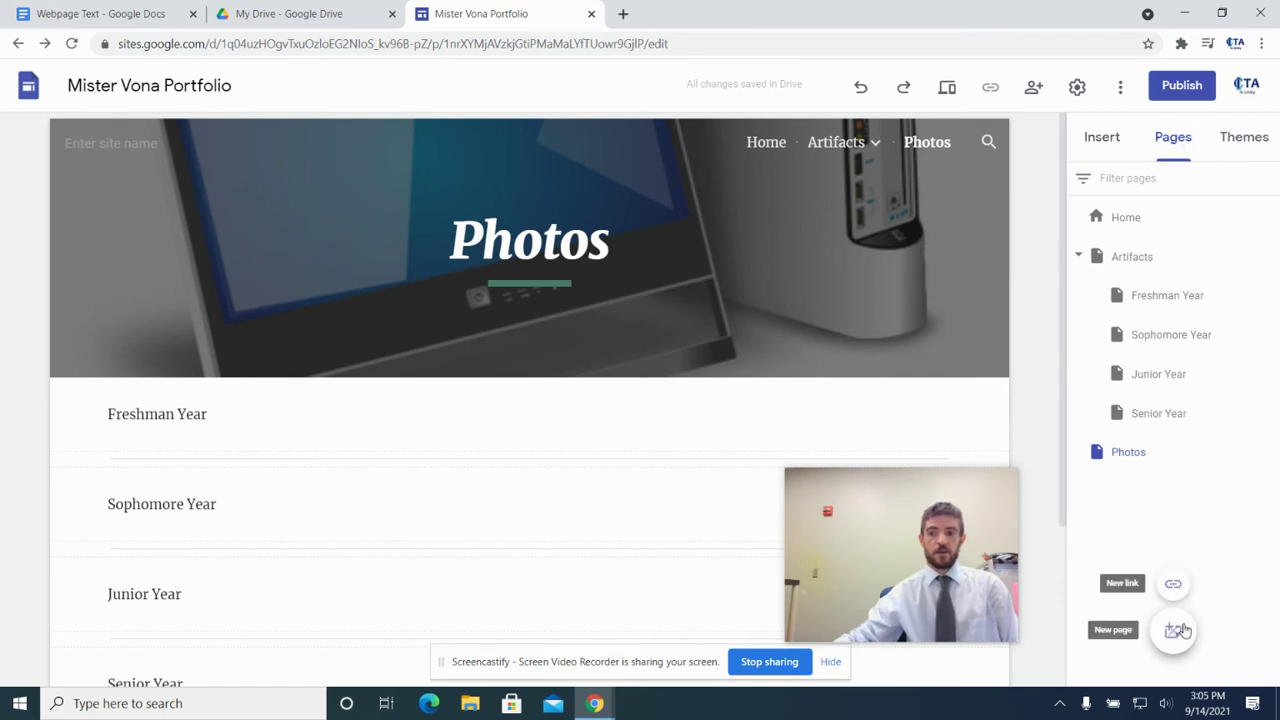
# Create a new top-level page named Résumé, copying the name from the heading in the Webpage Text document
pyautogui.click(1180, 630)
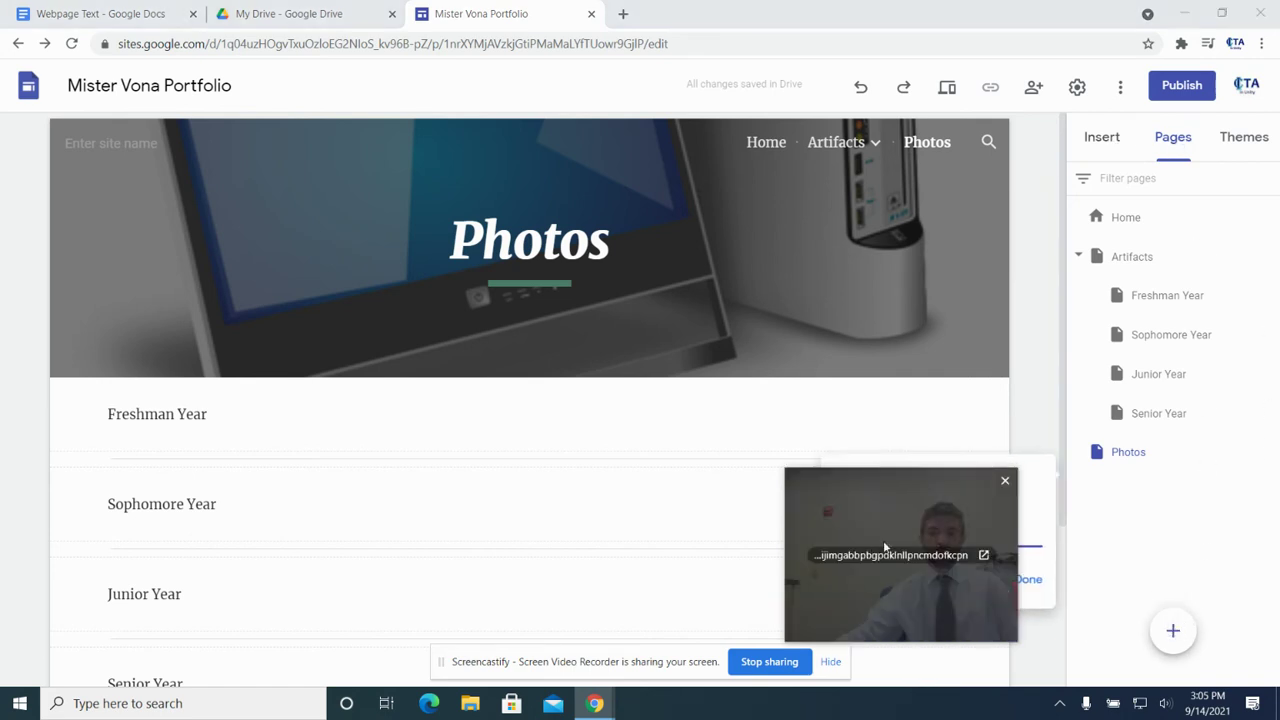
pyautogui.moveTo(856, 490); pyautogui.dragTo(557, 485)
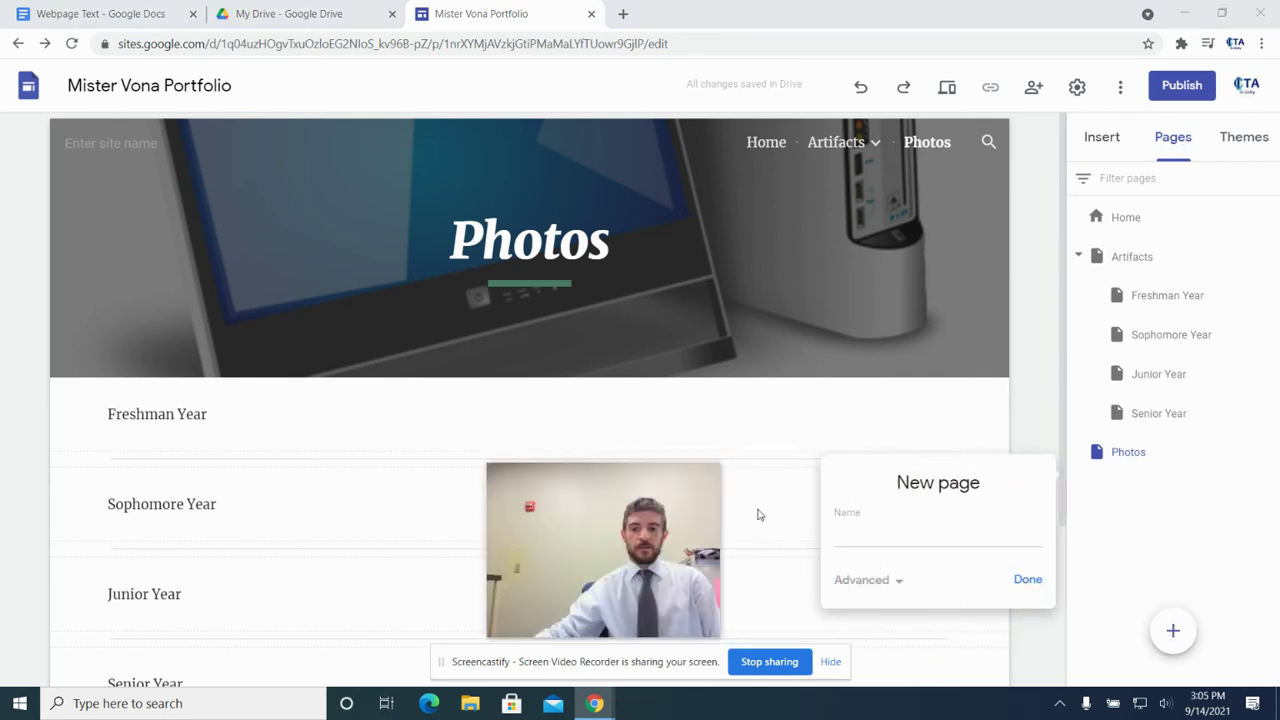
pyautogui.click(886, 539)
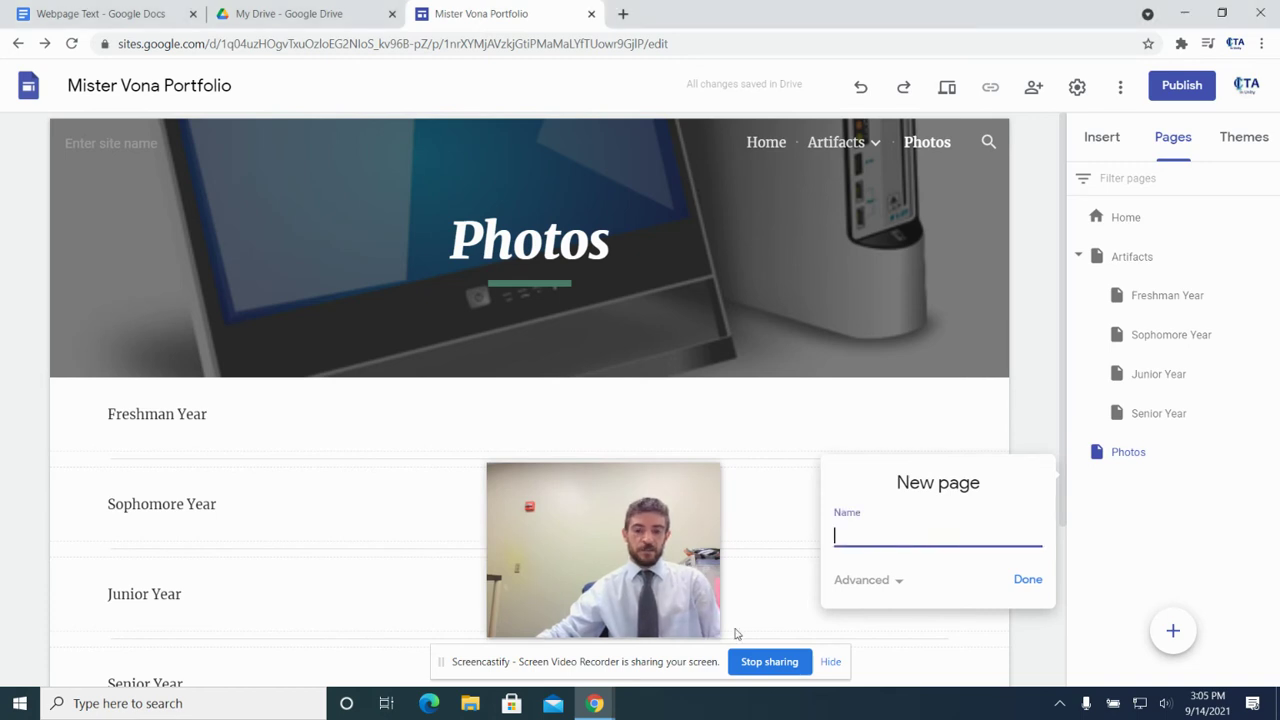
pyautogui.click(143, 14)
pyautogui.scroll(-1, 439, 416)
pyautogui.moveTo(432, 438); pyautogui.dragTo(342, 438)
pyautogui.hotkey('ctrl', 'c')
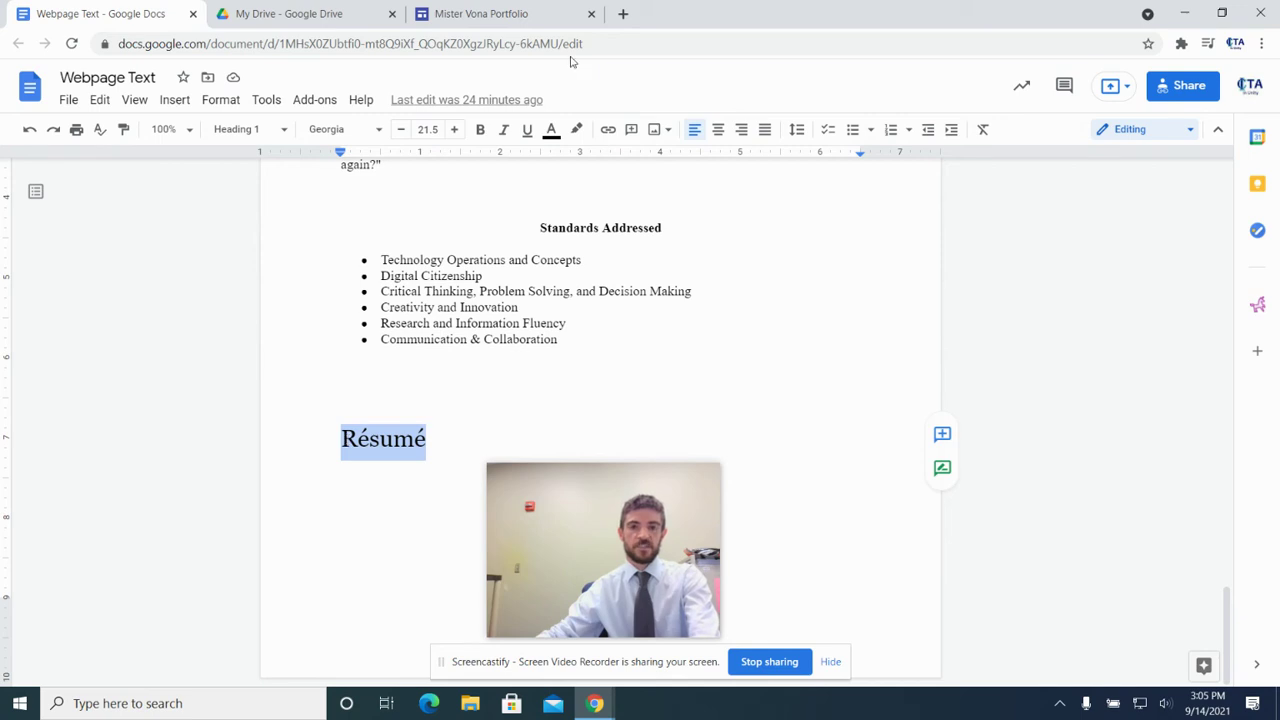
pyautogui.click(522, 8)
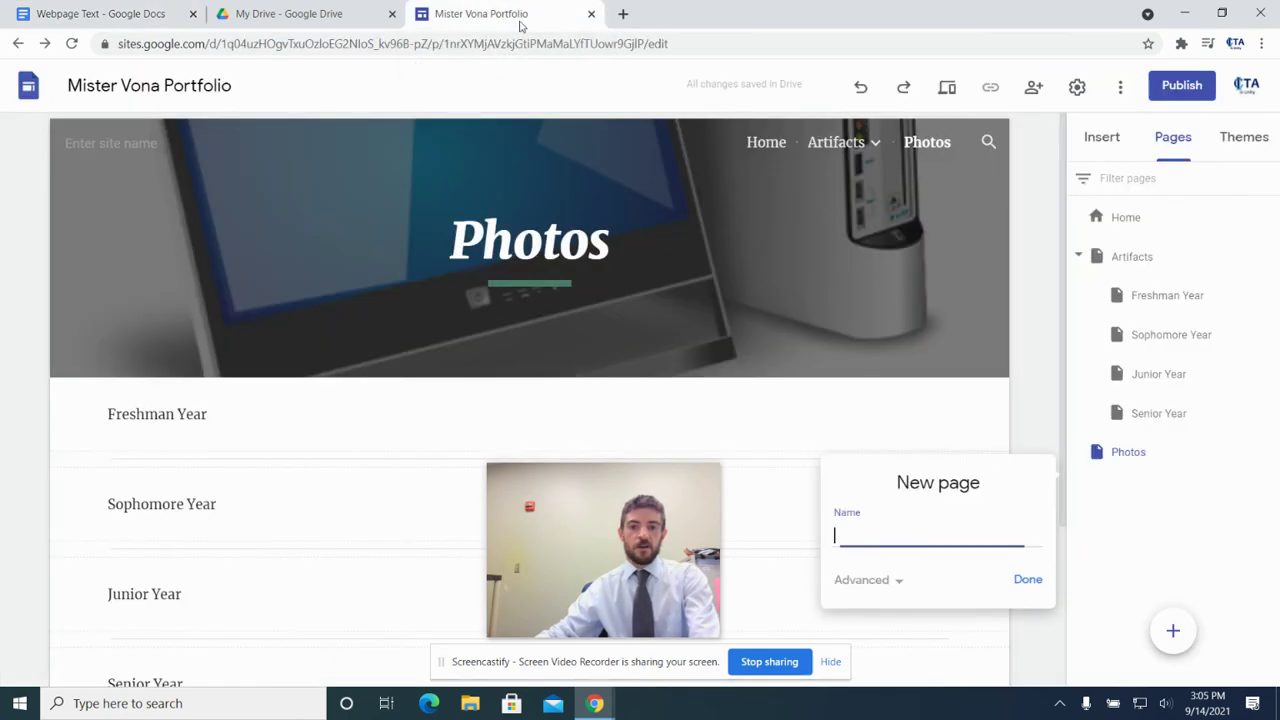
pyautogui.hotkey('ctrl', 'v')
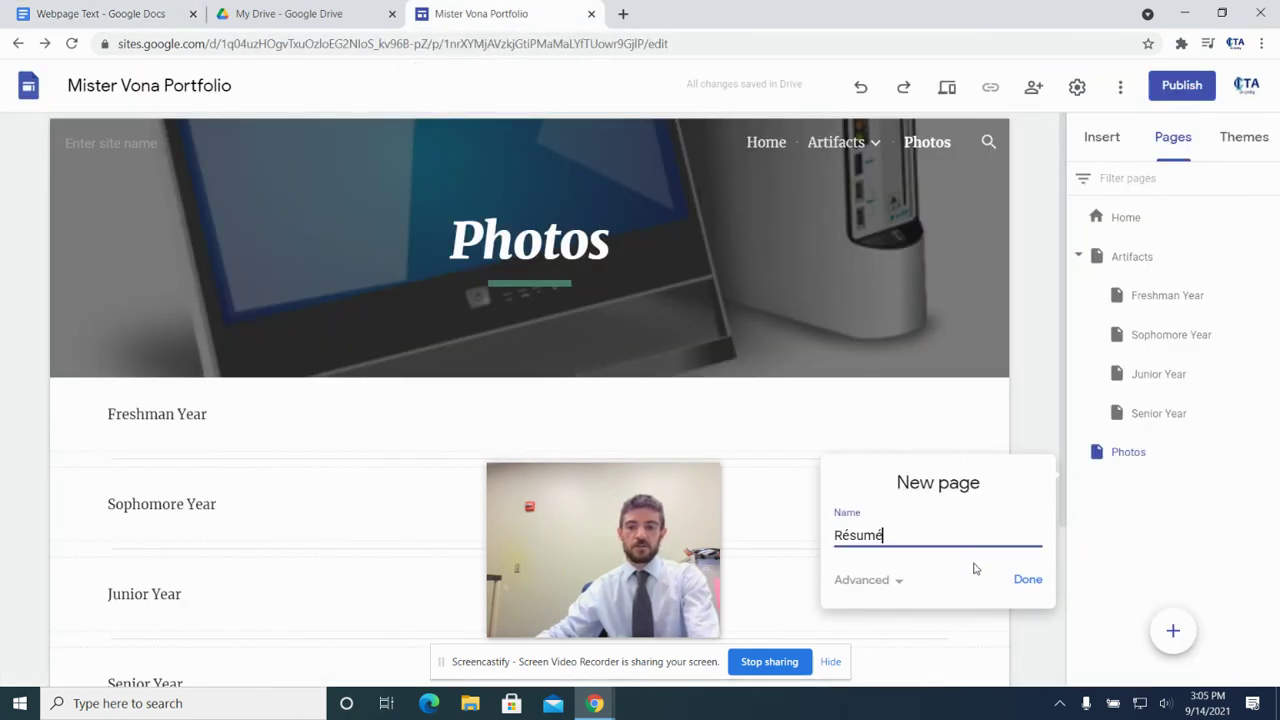
pyautogui.click(1036, 583)
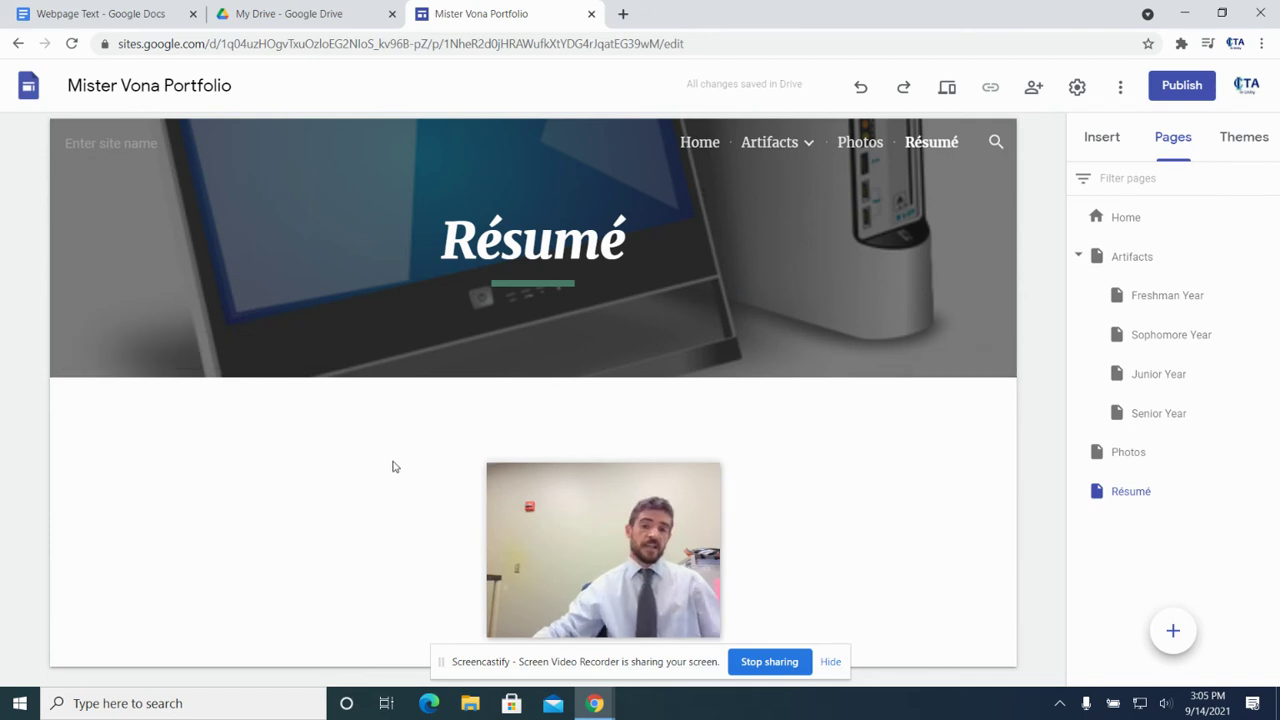
# Embed the most recent Webpage Text document from Google Docs on the Résumé page
pyautogui.click(1099, 146)
pyautogui.scroll(-2, 1108, 412)
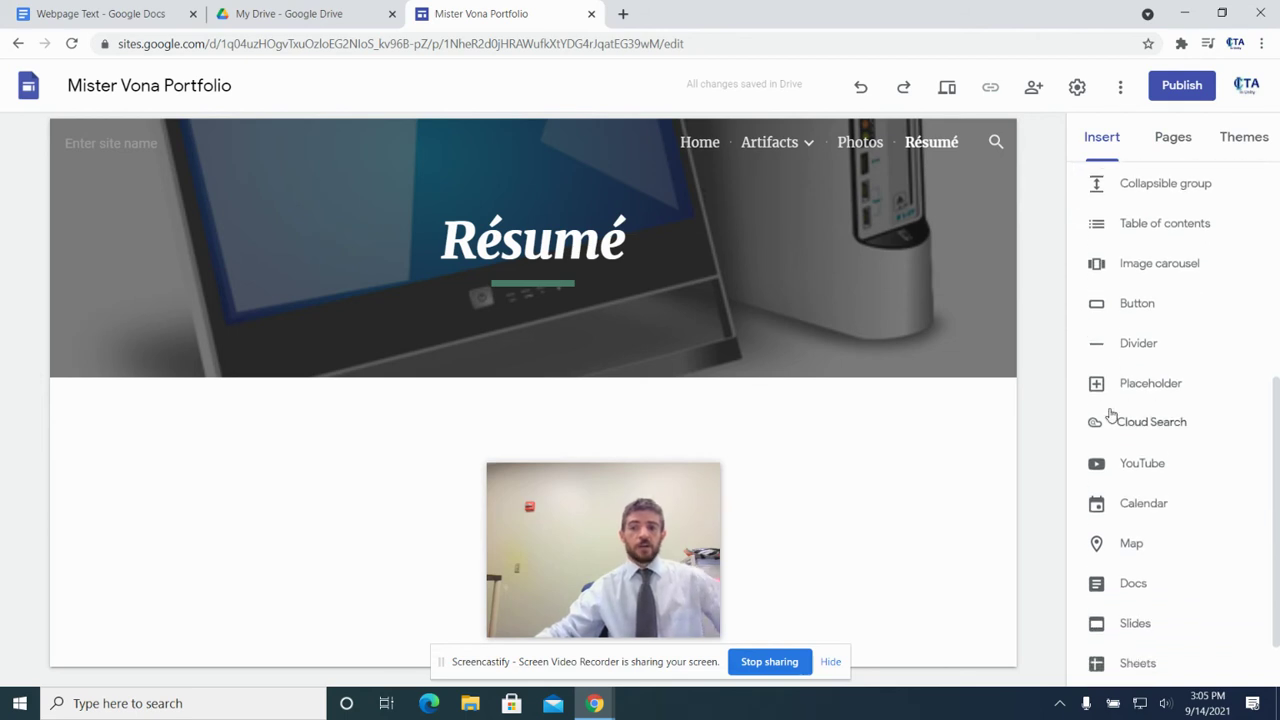
pyautogui.scroll(-2, 1108, 396)
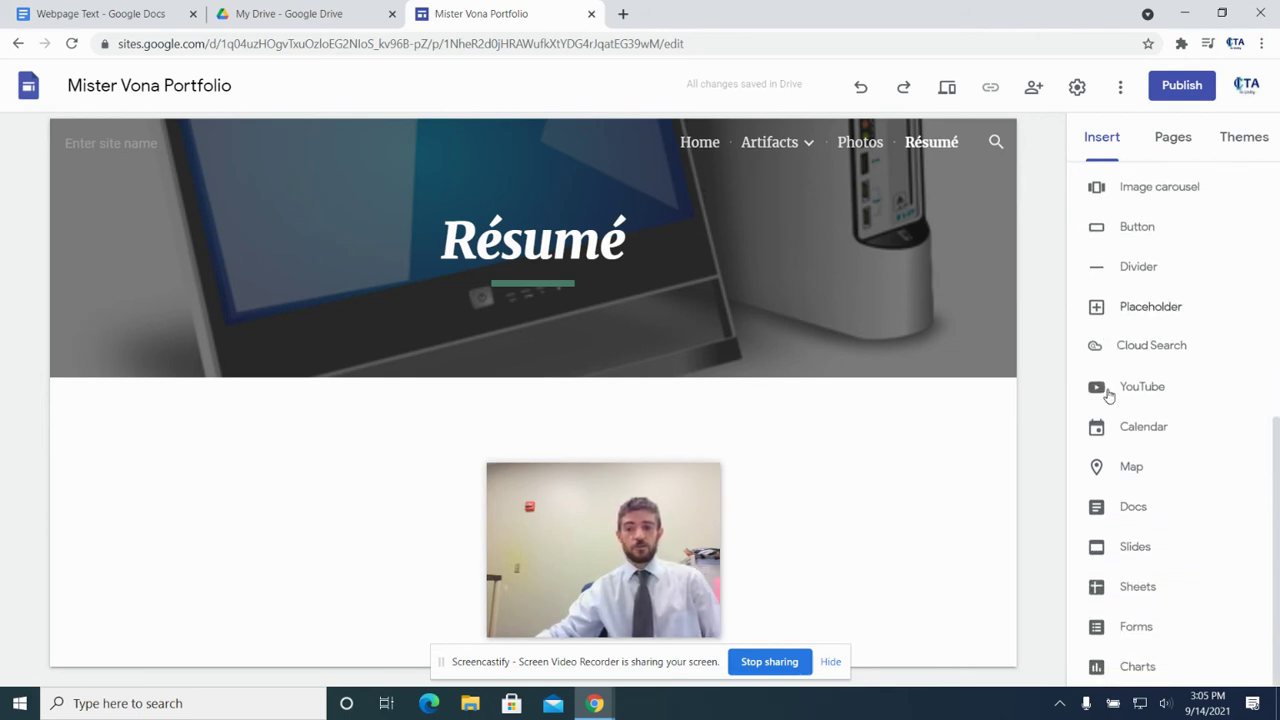
pyautogui.click(1133, 508)
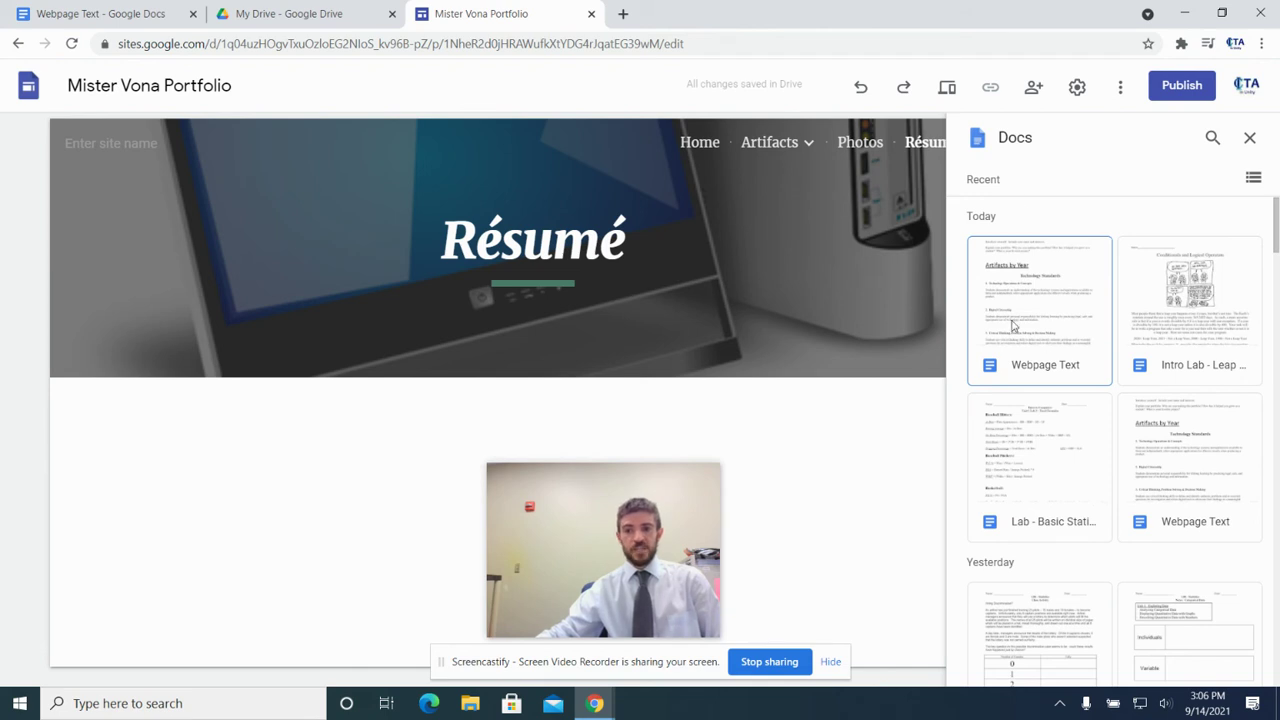
pyautogui.click(1034, 350)
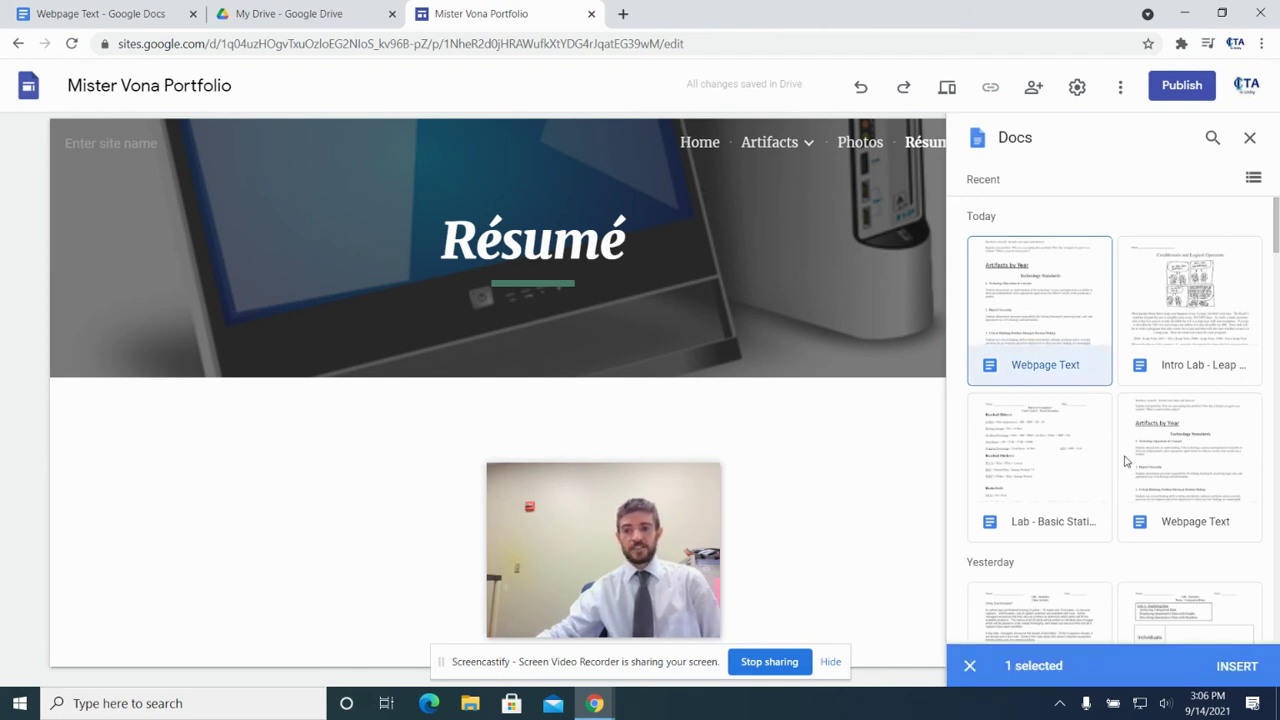
pyautogui.click(1237, 665)
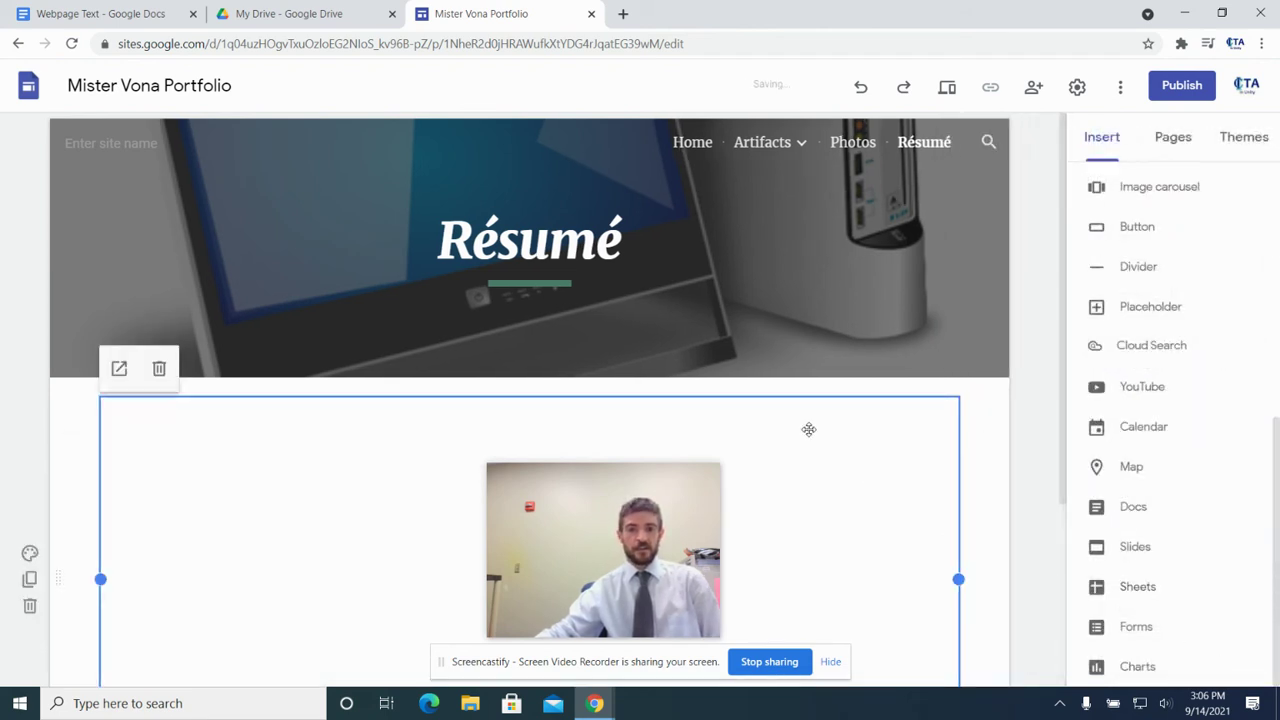
# Extend the embedded document's frame downward so that it is taller on the Résumé page
pyautogui.scroll(-2, 971, 420)
pyautogui.scroll(-1, 962, 426)
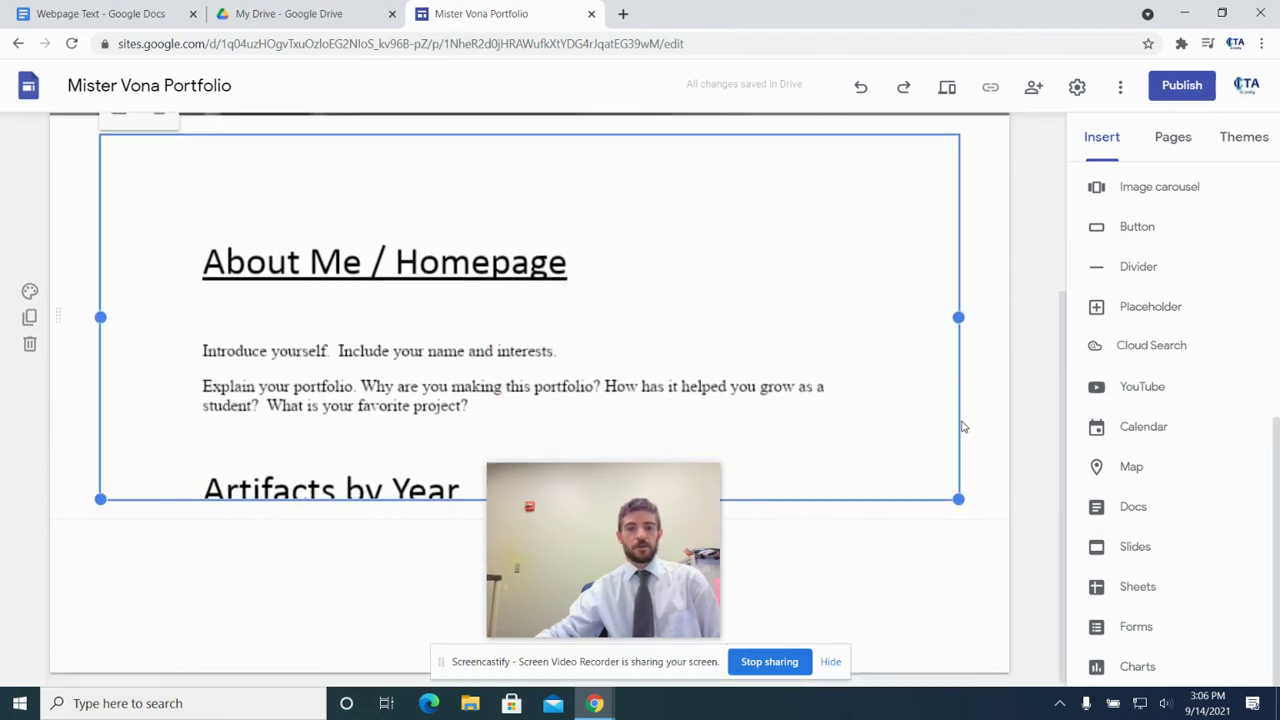
pyautogui.scroll(2, 962, 426)
pyautogui.scroll(-2, 757, 491)
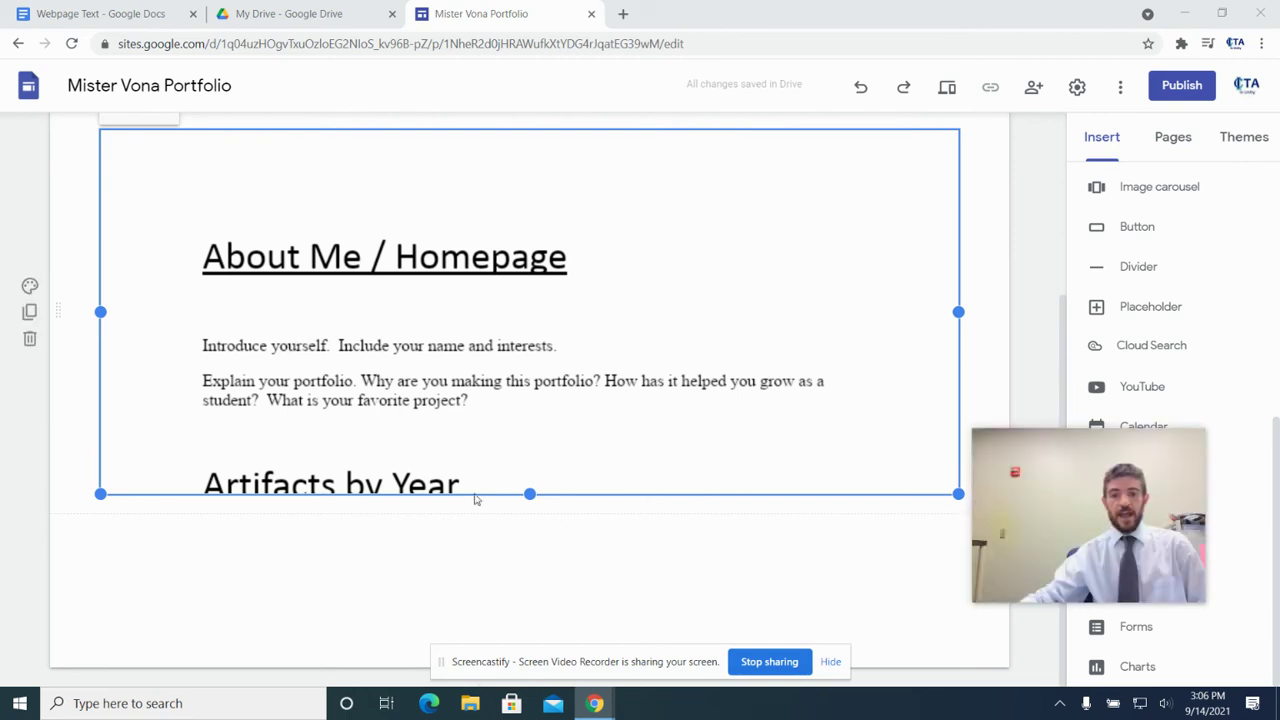
pyautogui.moveTo(529, 493); pyautogui.dragTo(543, 543)
pyautogui.scroll(3, 529, 357)
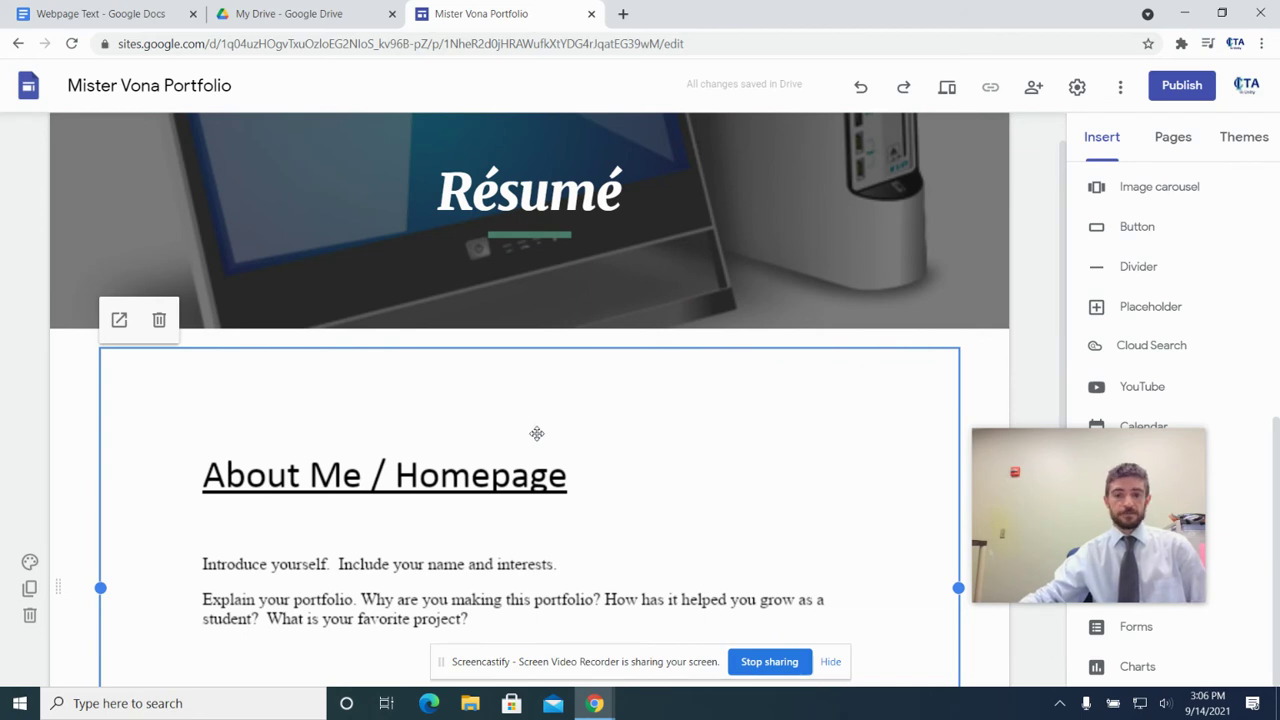
# Preview the Résumé page and look through the pages of the embedded document
pyautogui.click(947, 88)
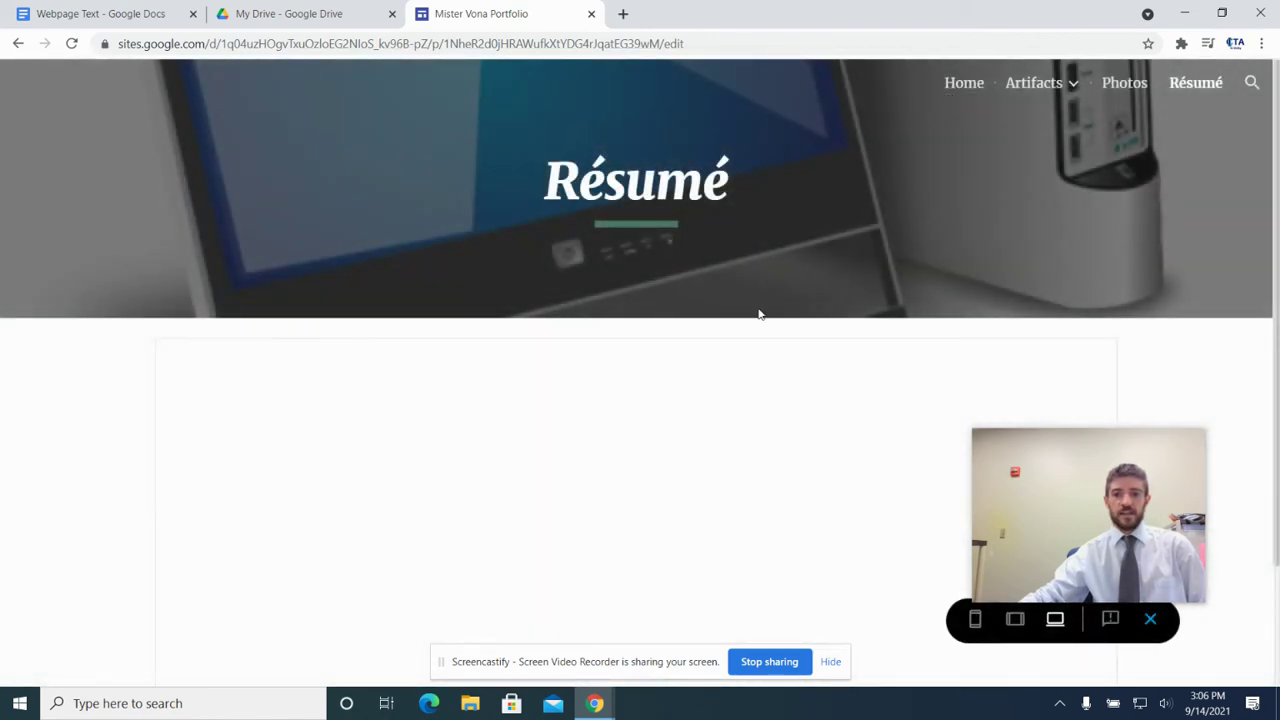
pyautogui.scroll(-5, 691, 453)
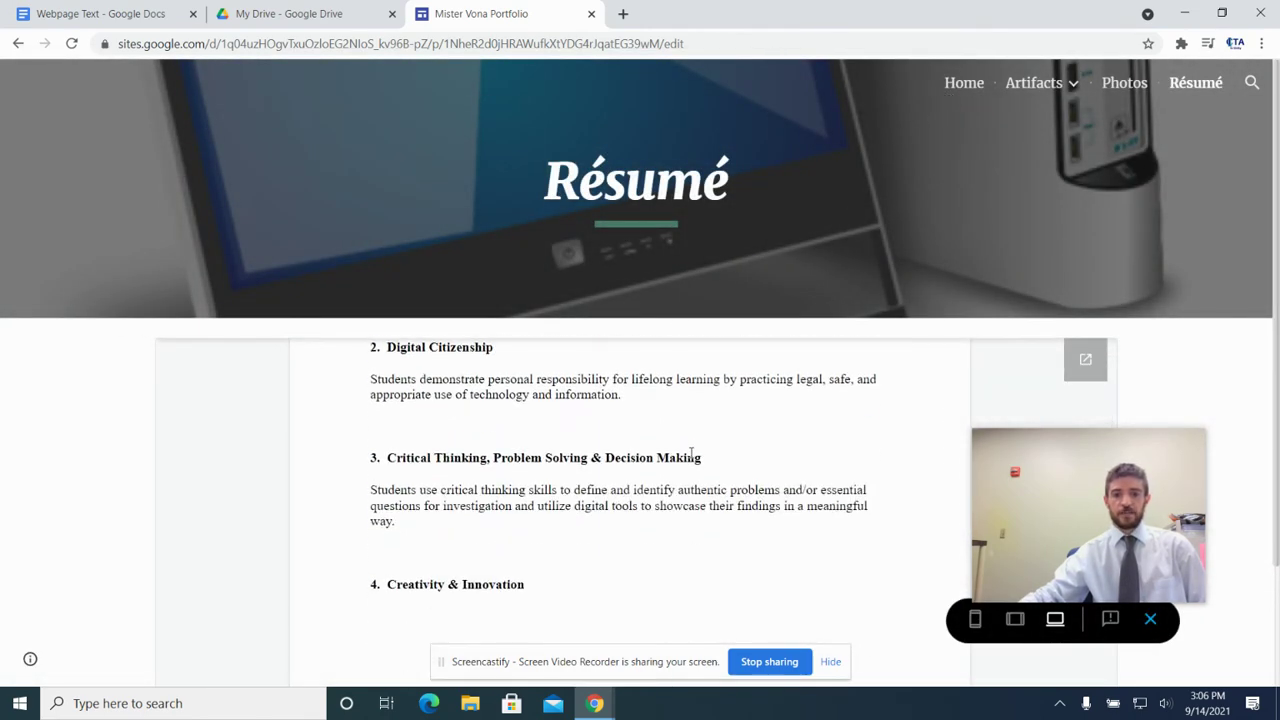
pyautogui.scroll(-4, 723, 517)
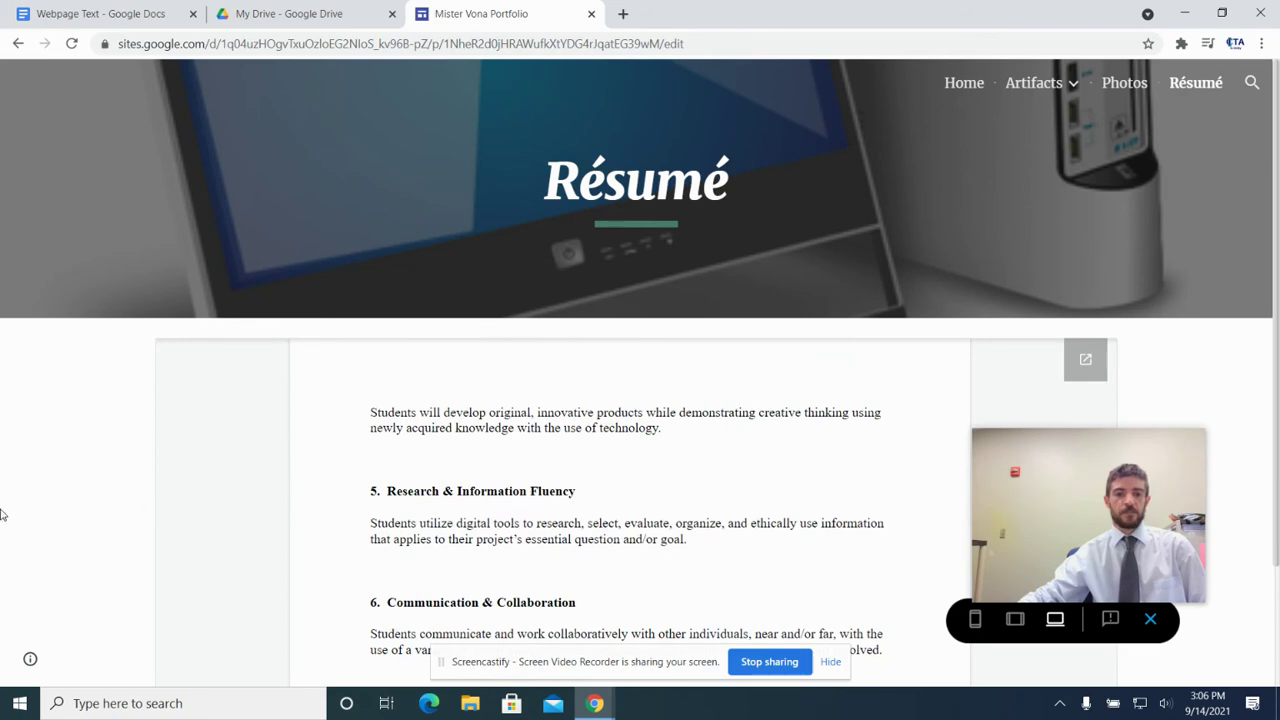
pyautogui.scroll(-2, 26, 500)
pyautogui.scroll(-6, 516, 399)
pyautogui.scroll(3, 512, 402)
pyautogui.scroll(10, 508, 406)
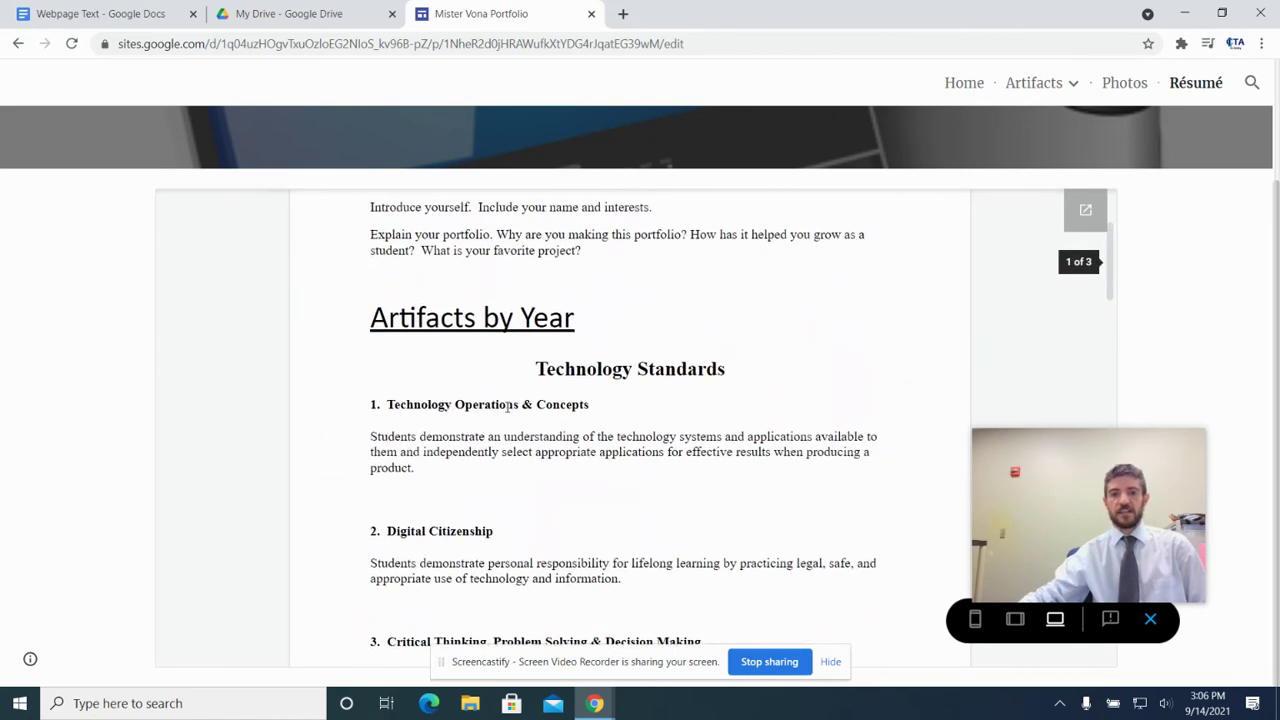
pyautogui.scroll(3, 508, 406)
pyautogui.scroll(-15, 507, 406)
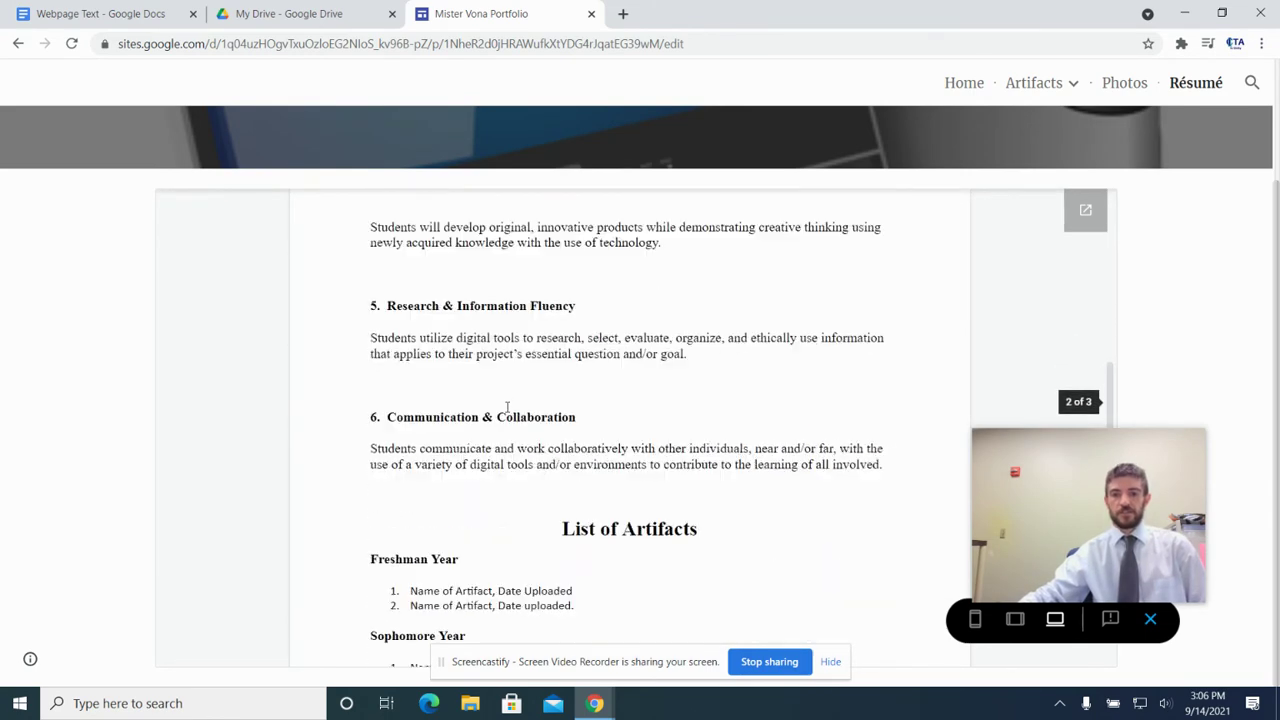
# Look through the remaining pages of the embedded document in the Résumé page preview, including its beginning
pyautogui.scroll(-5, 507, 406)
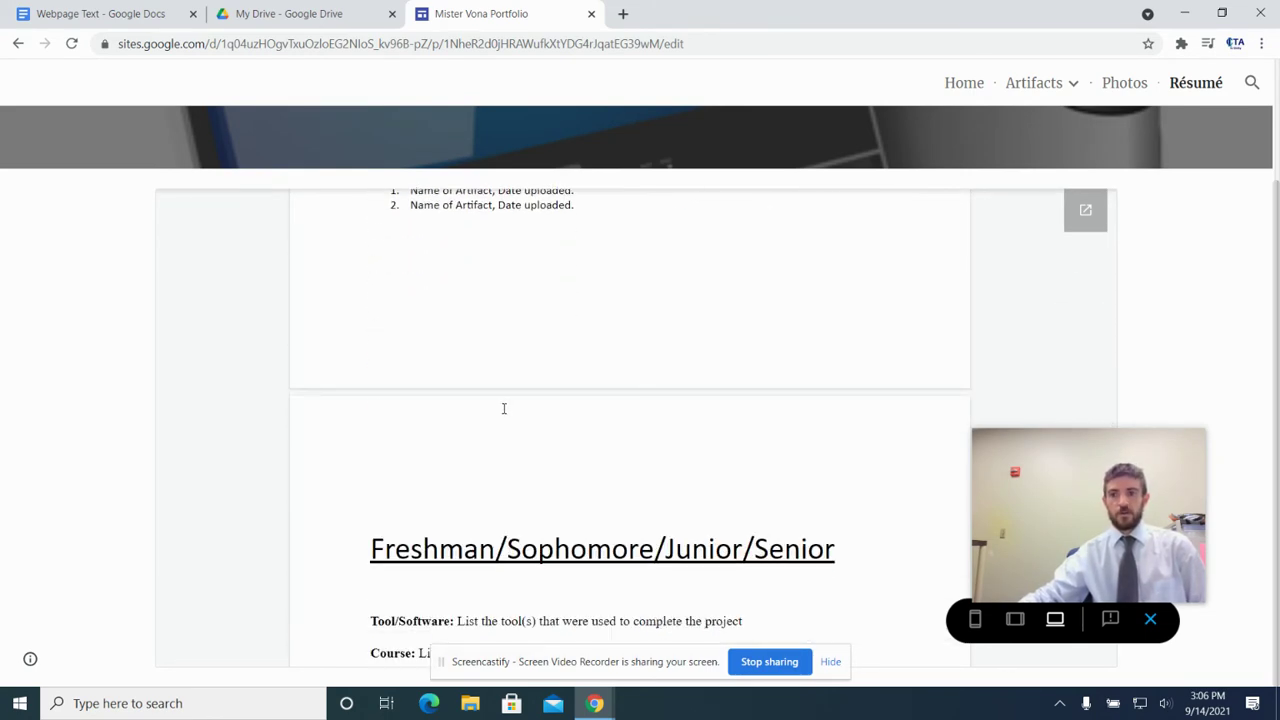
pyautogui.scroll(20, 504, 408)
pyautogui.scroll(5, 497, 416)
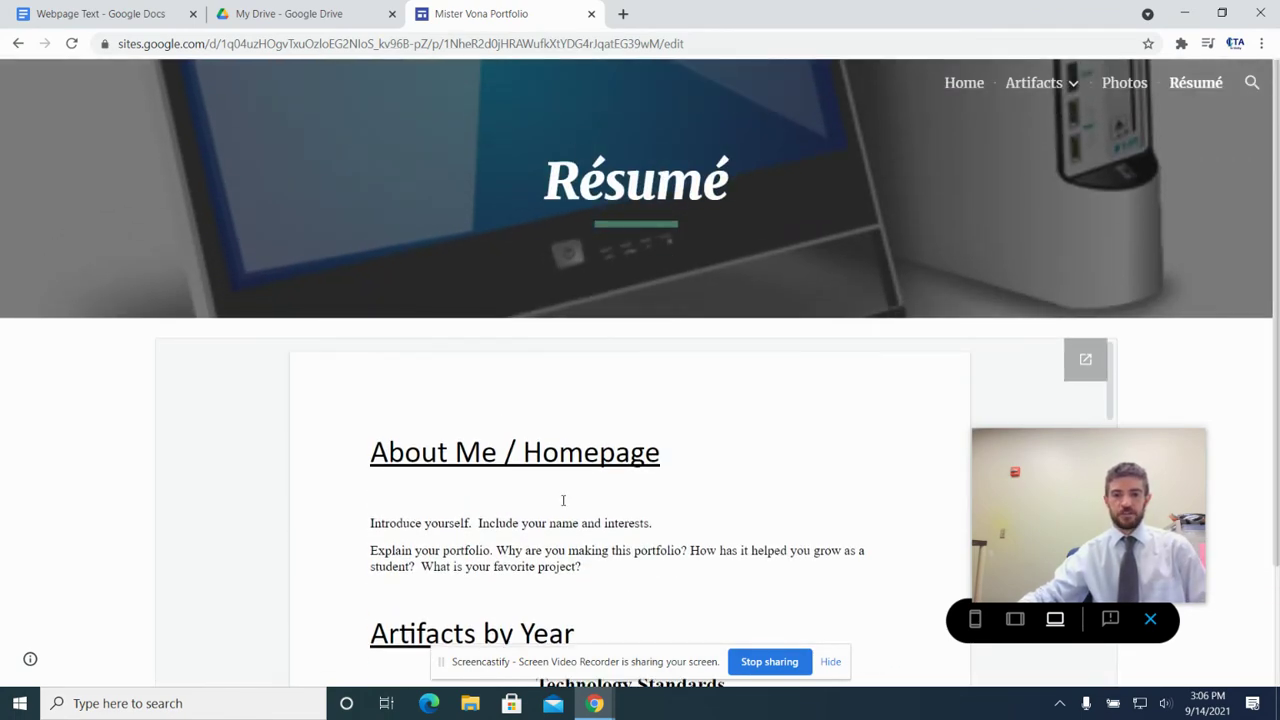
pyautogui.scroll(-8, 565, 506)
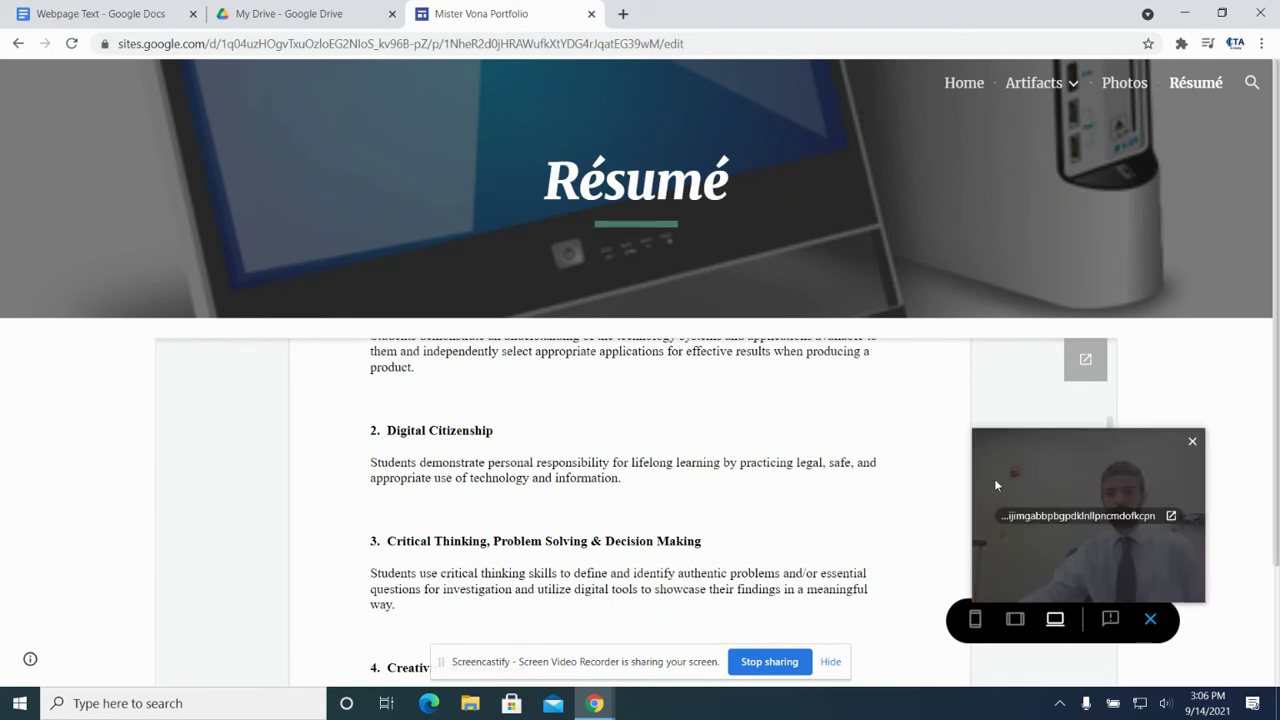
# Check the Résumé page preview at phone, tablet and large-screen sizes, and exit the preview
pyautogui.moveTo(986, 497)
pyautogui.moveTo(986, 497); pyautogui.dragTo(92, 496)
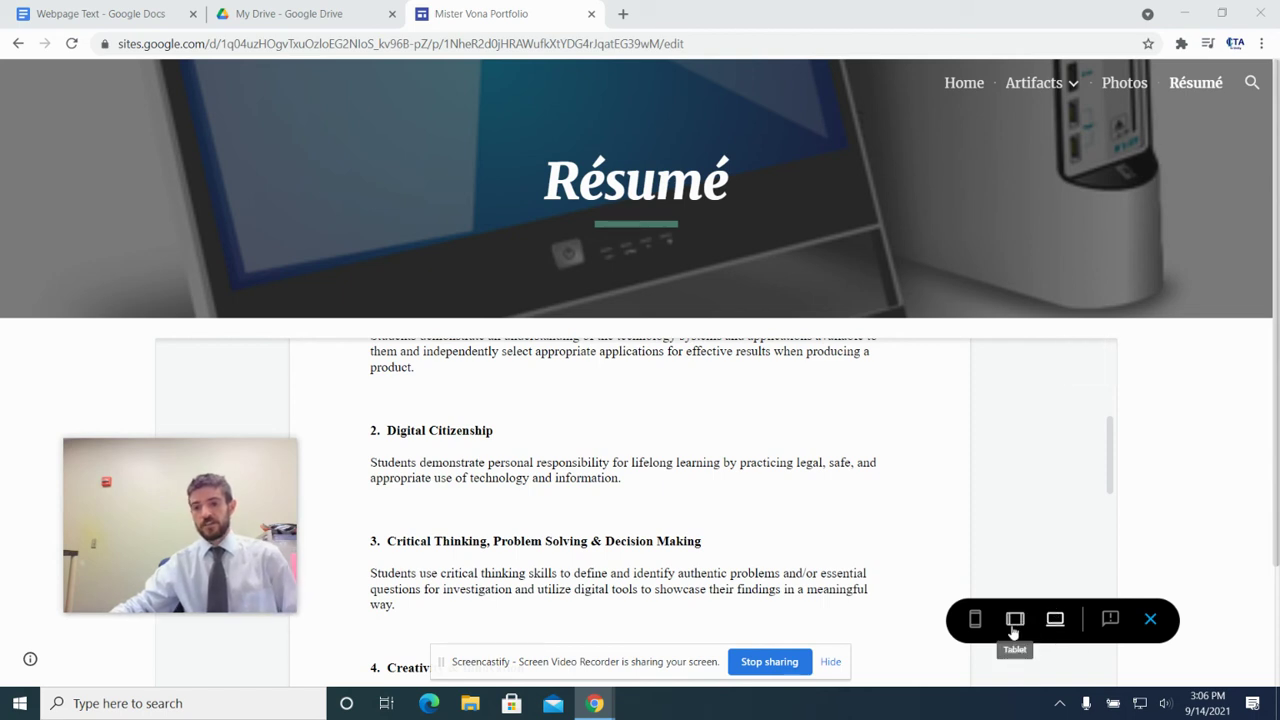
pyautogui.click(975, 622)
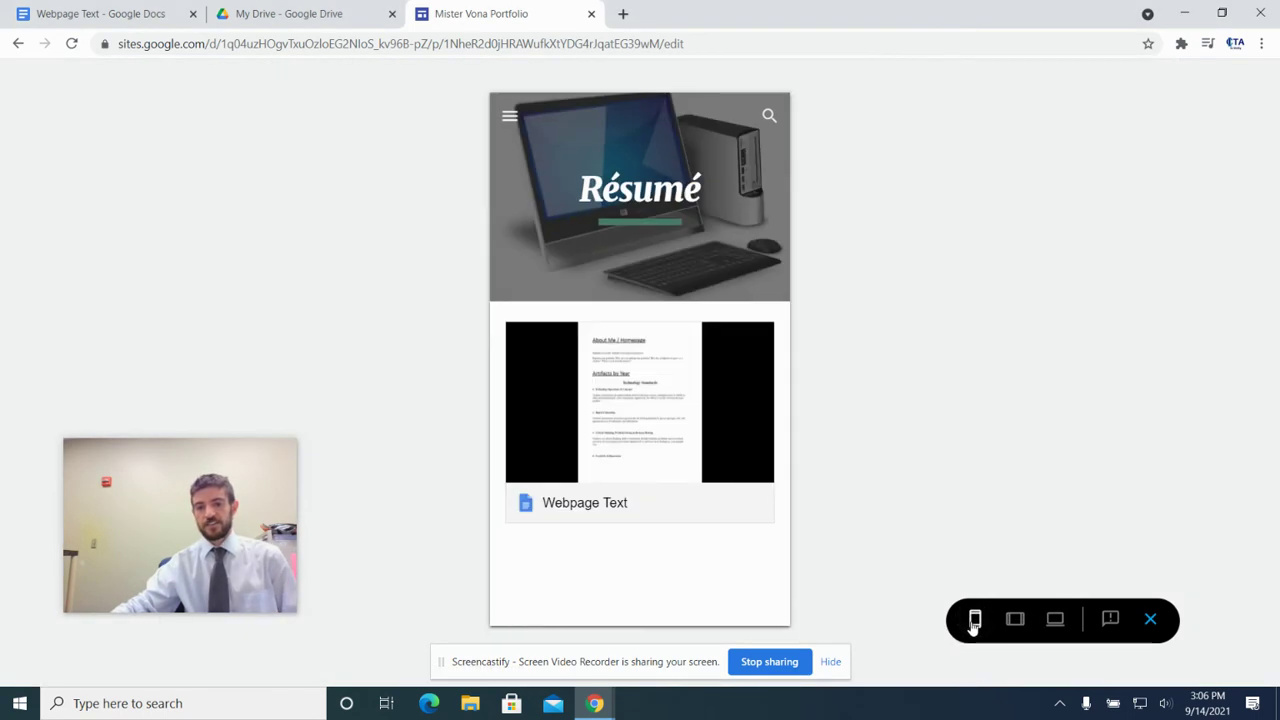
pyautogui.click(1005, 621)
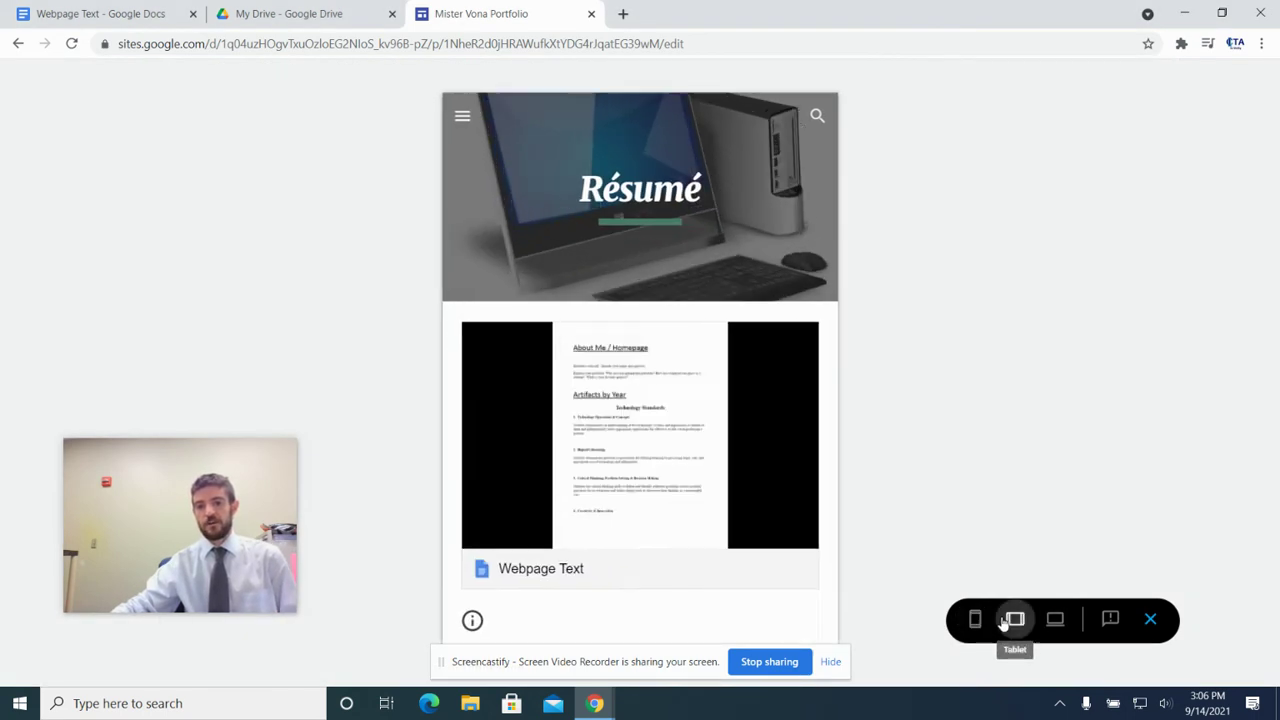
pyautogui.click(1056, 620)
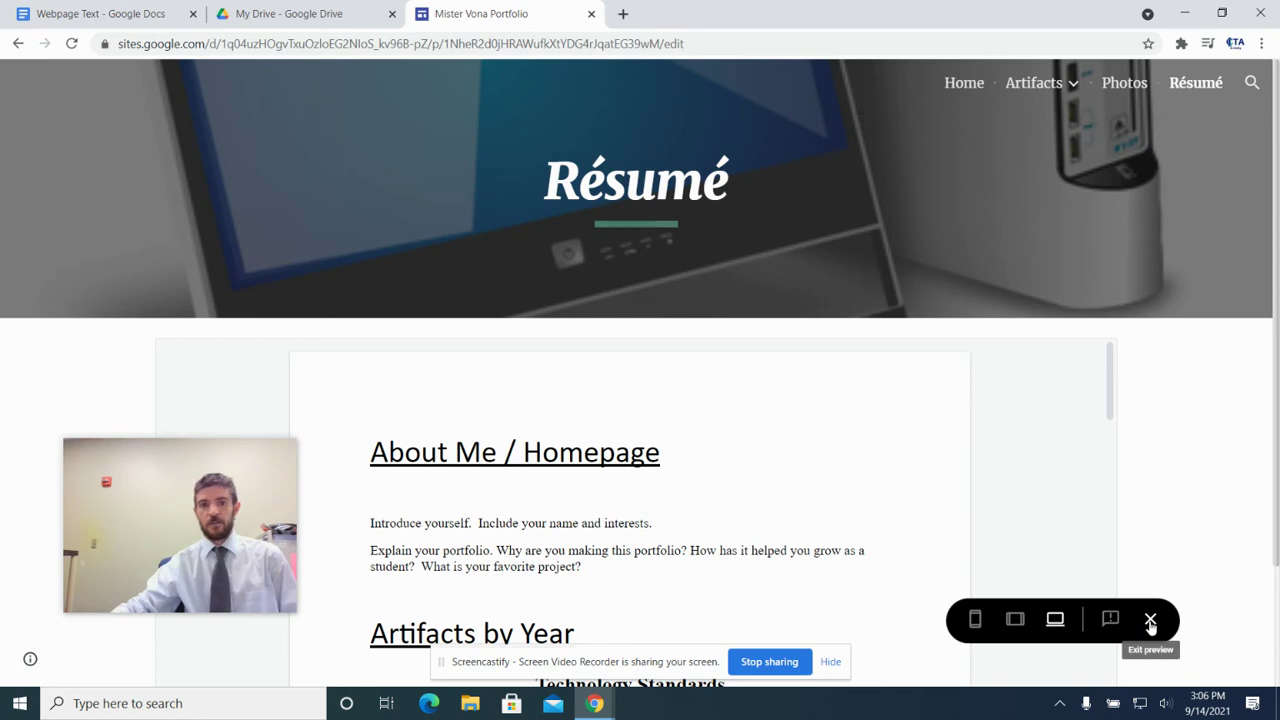
pyautogui.click(1150, 621)
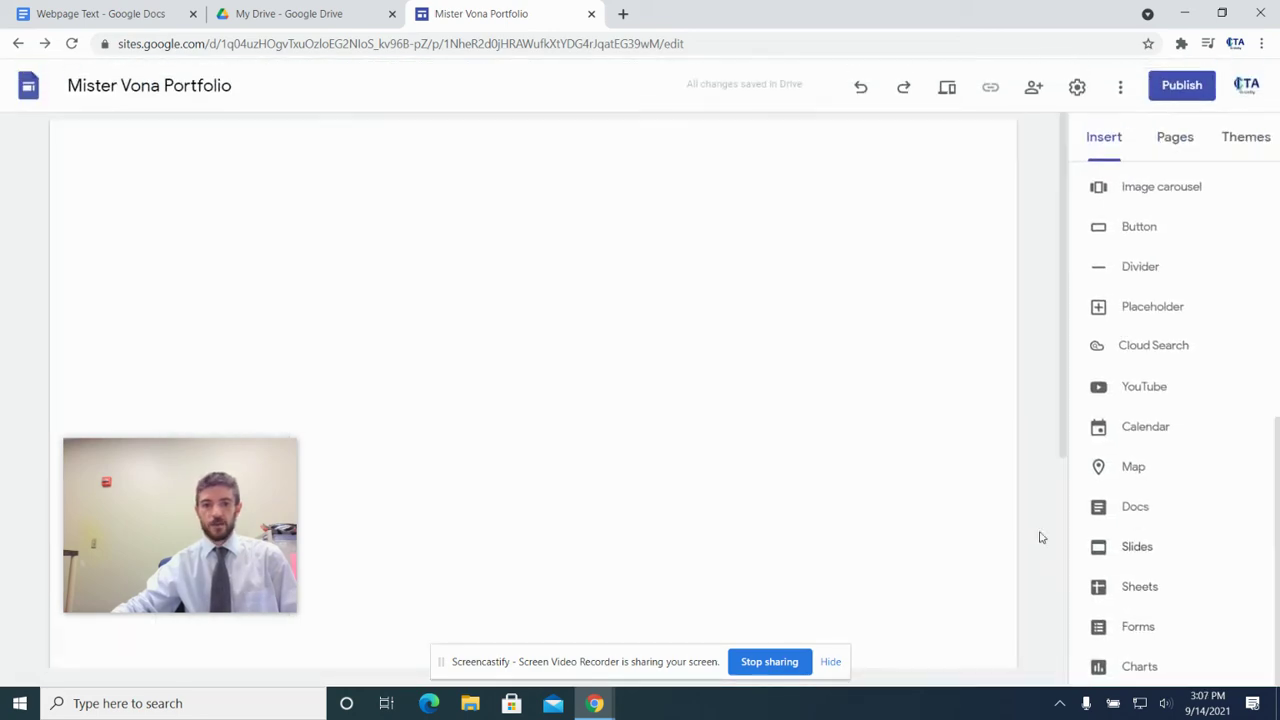
pyautogui.scroll(-4, 779, 455)
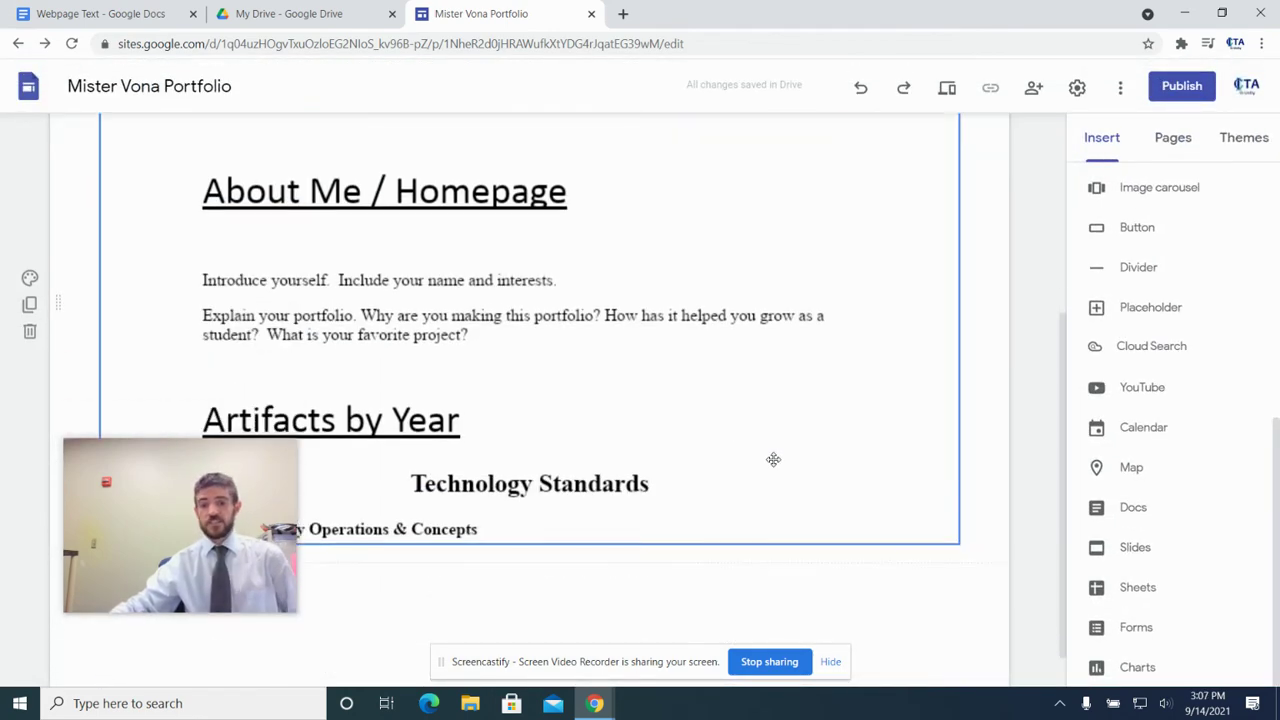
pyautogui.scroll(2, 768, 487)
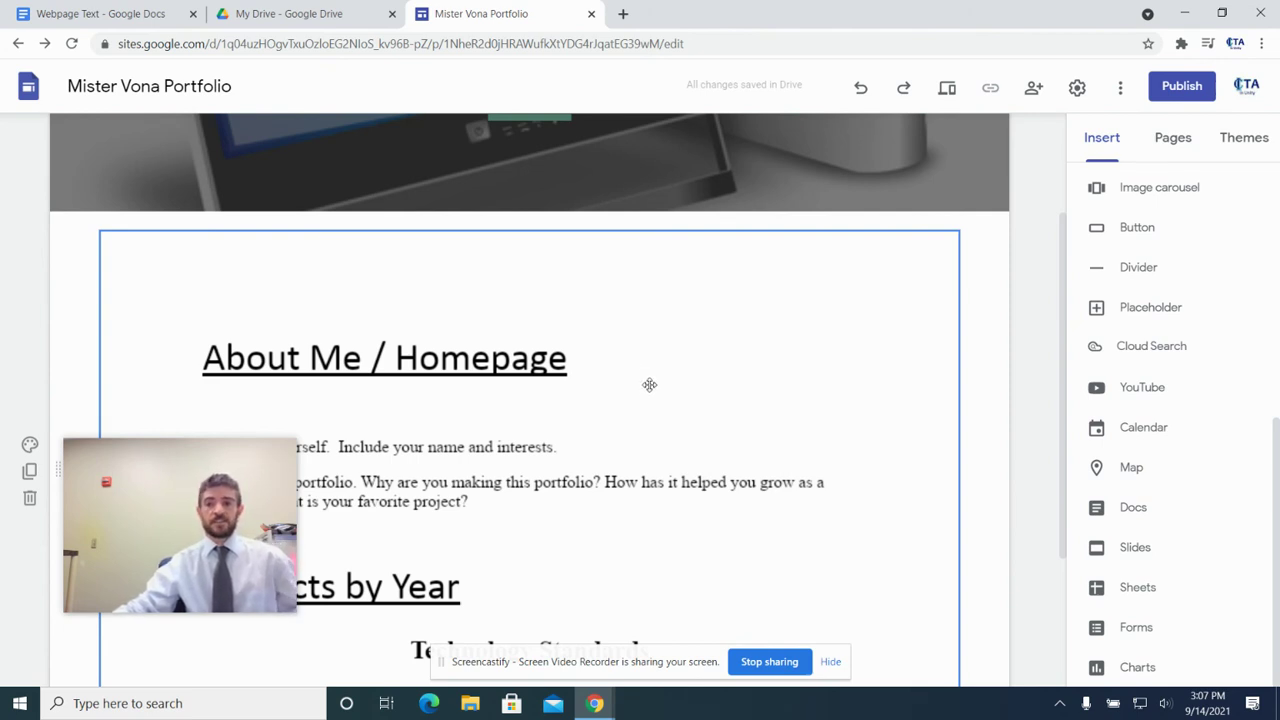
pyautogui.click(510, 253)
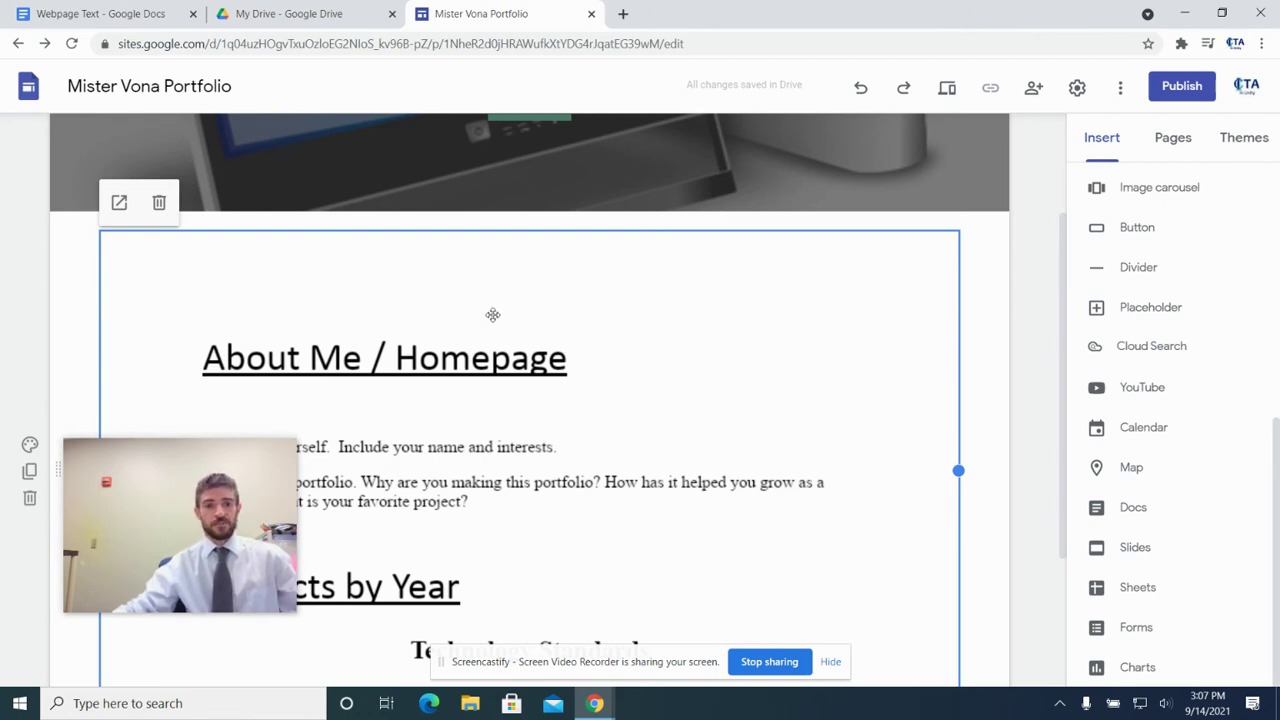
pyautogui.scroll(-1, 491, 309)
pyautogui.scroll(2, 491, 312)
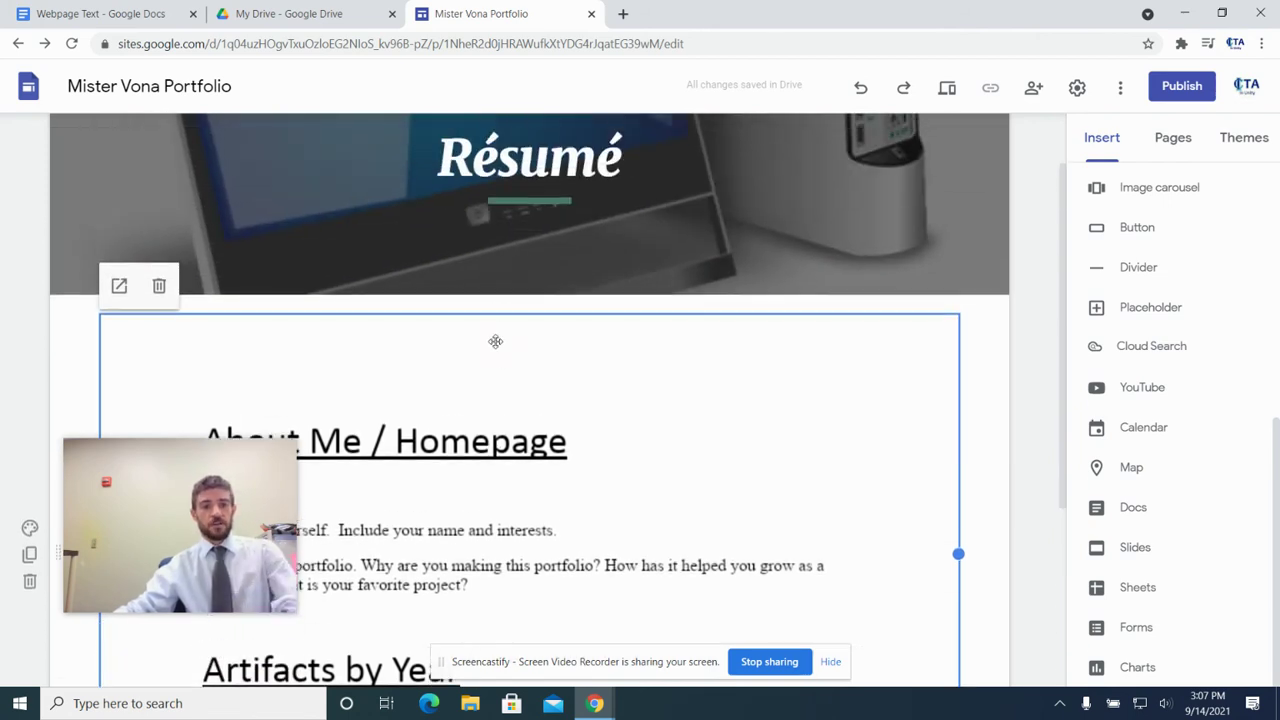
pyautogui.scroll(-2, 509, 374)
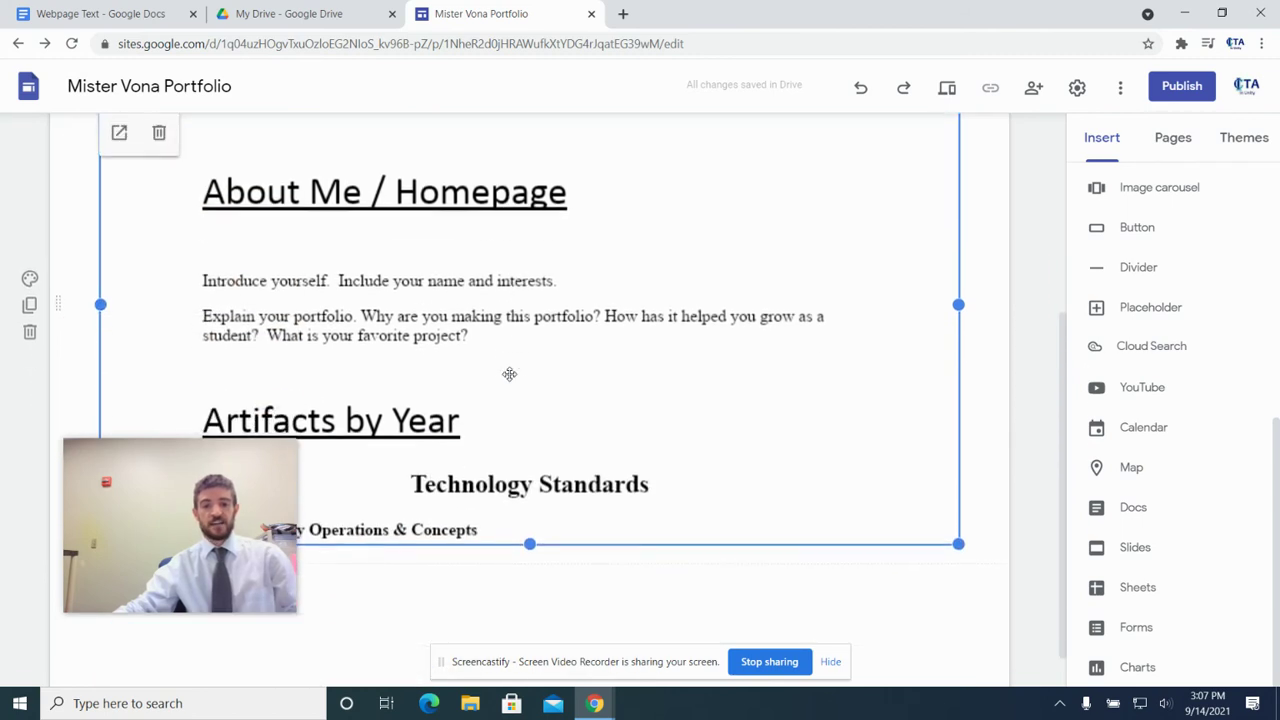
pyautogui.scroll(1, 509, 374)
pyautogui.scroll(1, 509, 374)
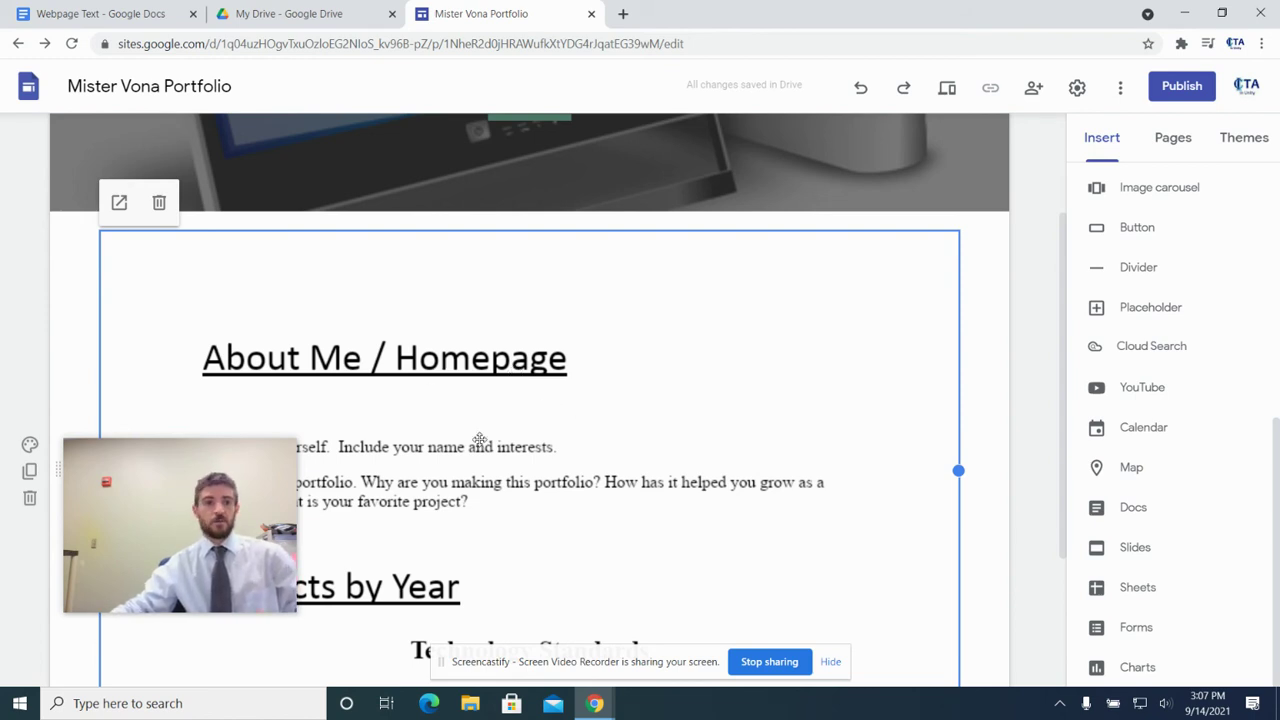
# Switch to the Webpage Text document in Google Docs and check that its link sharing is Anyone with the link as Viewer
pyautogui.click(60, 13)
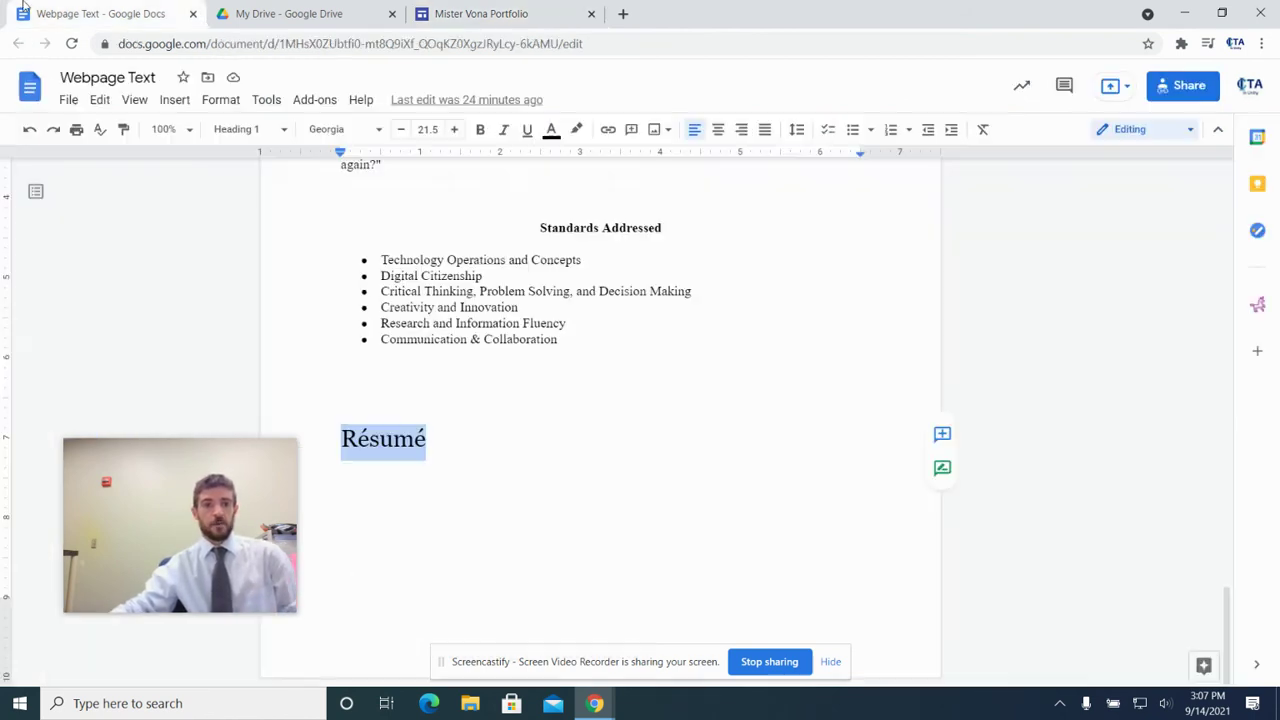
pyautogui.click(68, 100)
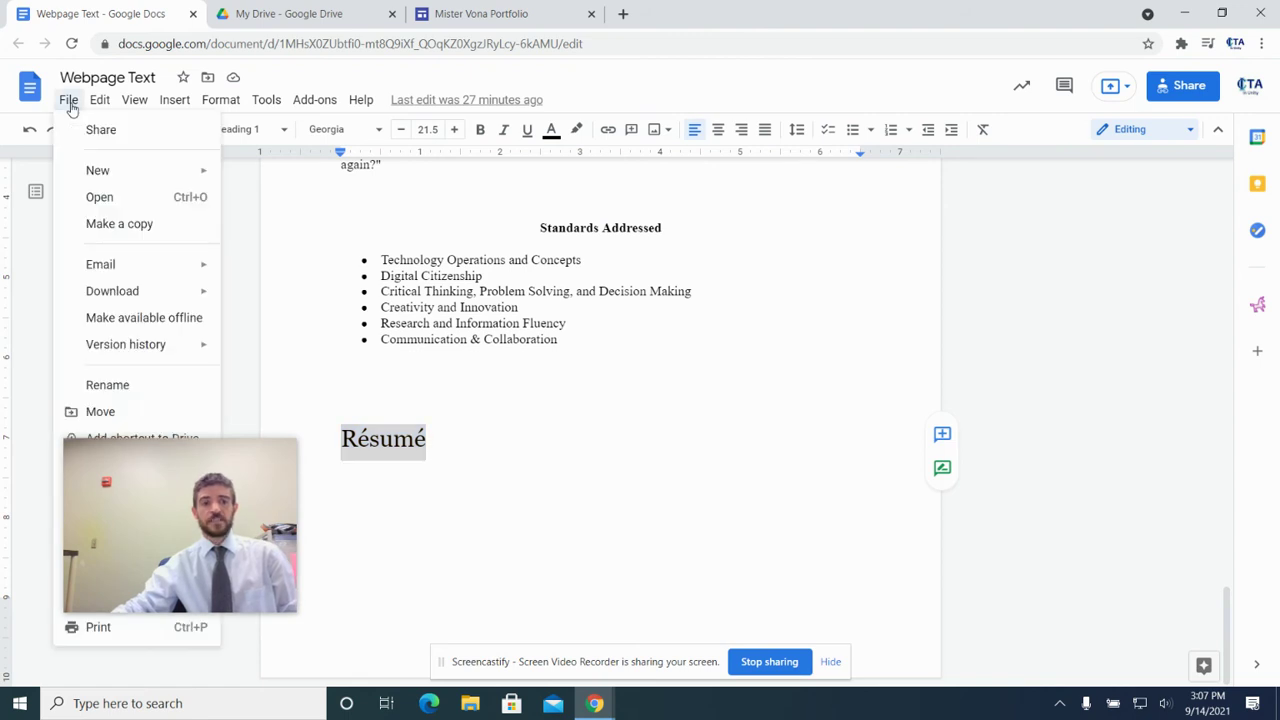
pyautogui.click(95, 131)
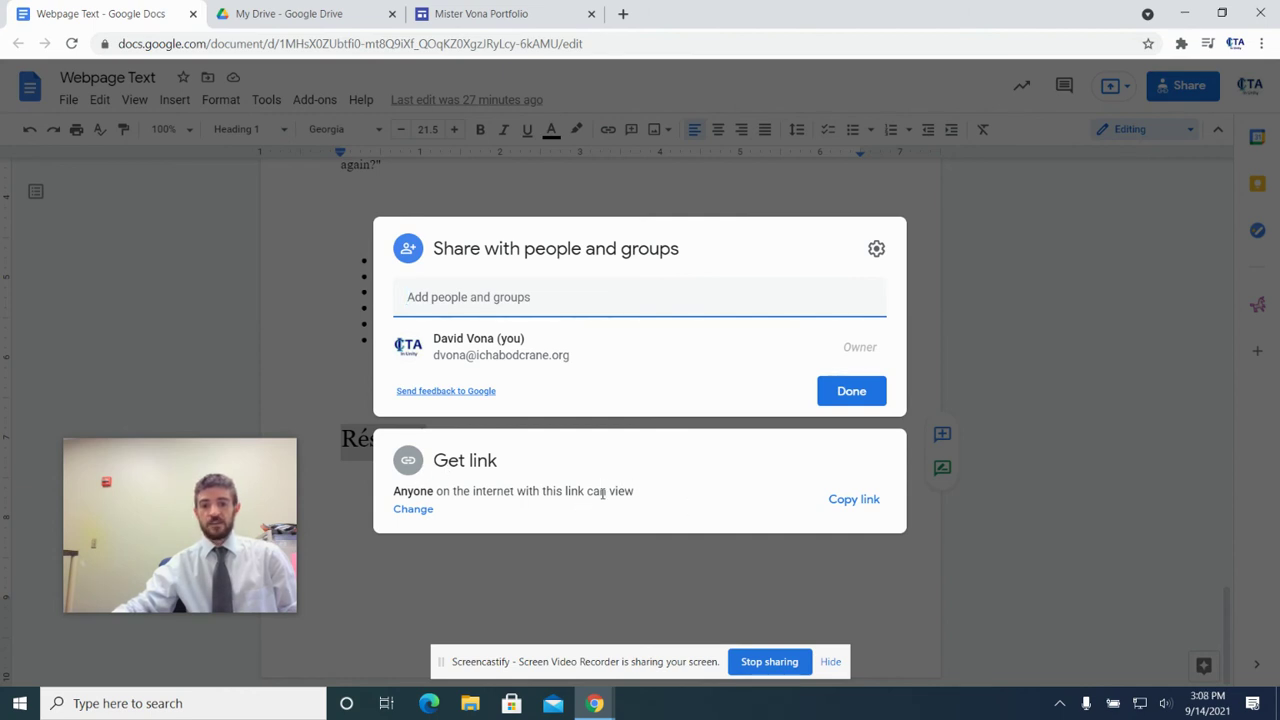
pyautogui.click(424, 512)
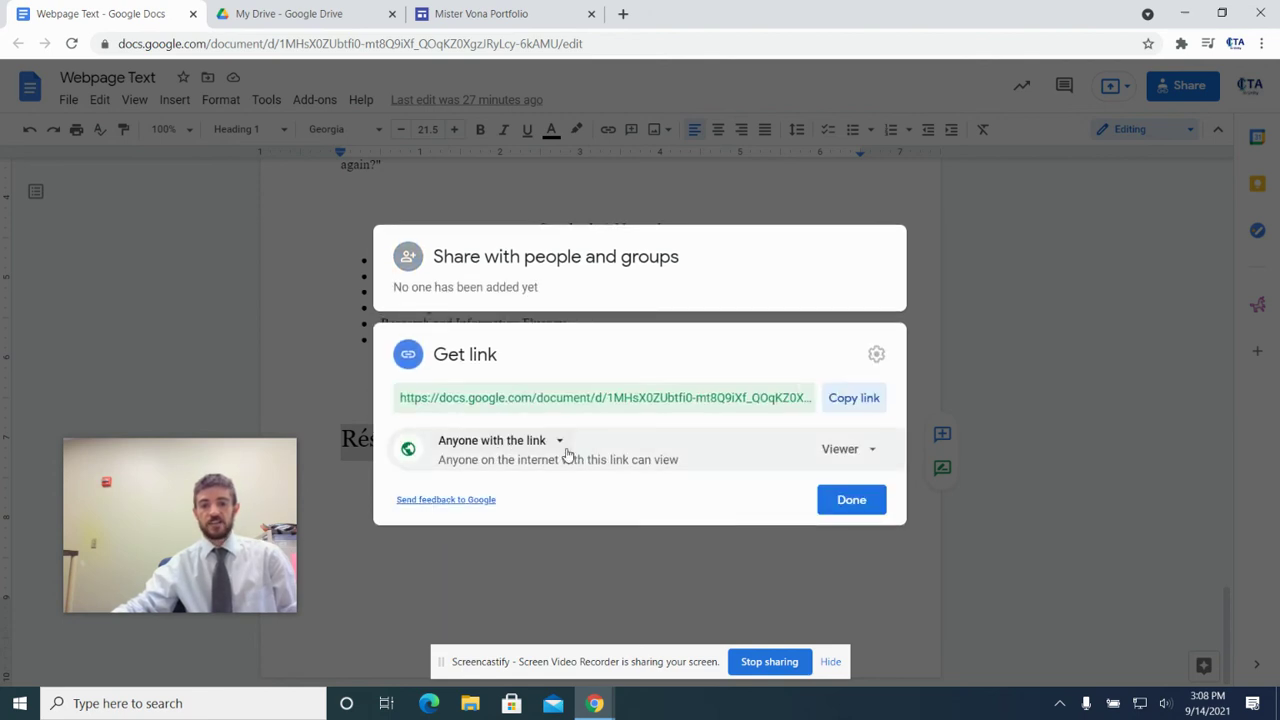
pyautogui.click(560, 446)
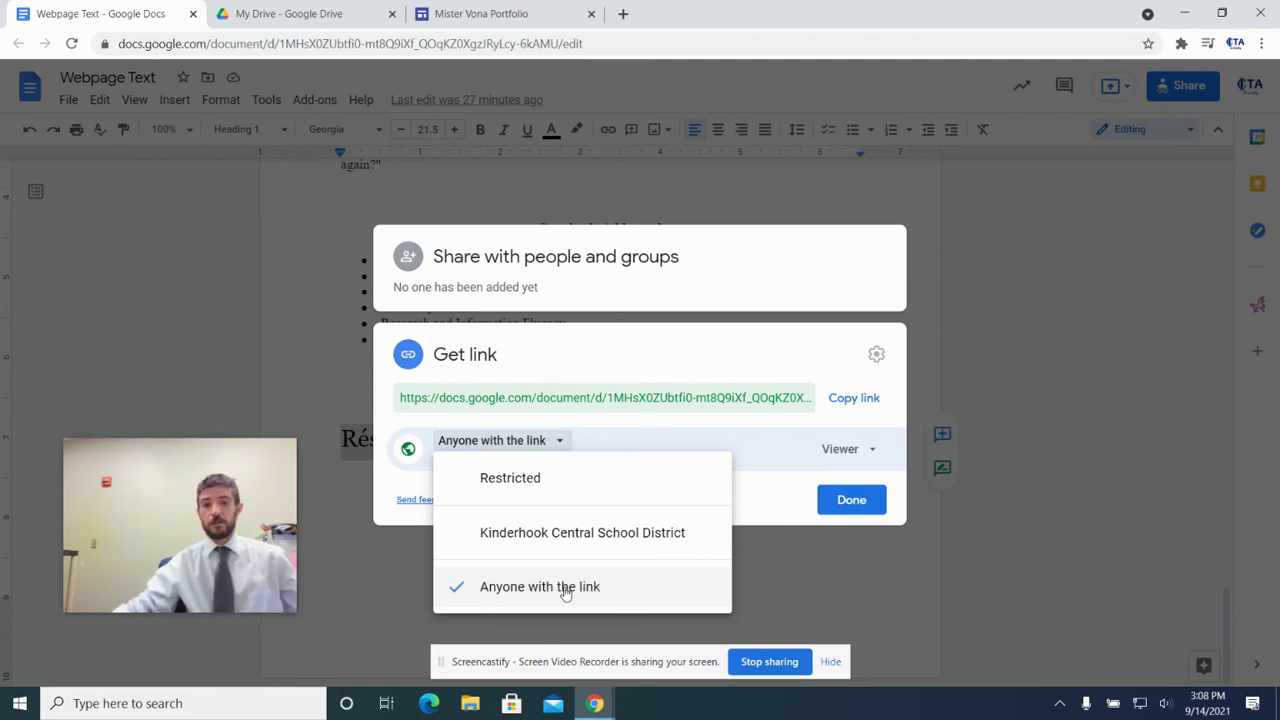
pyautogui.click(851, 499)
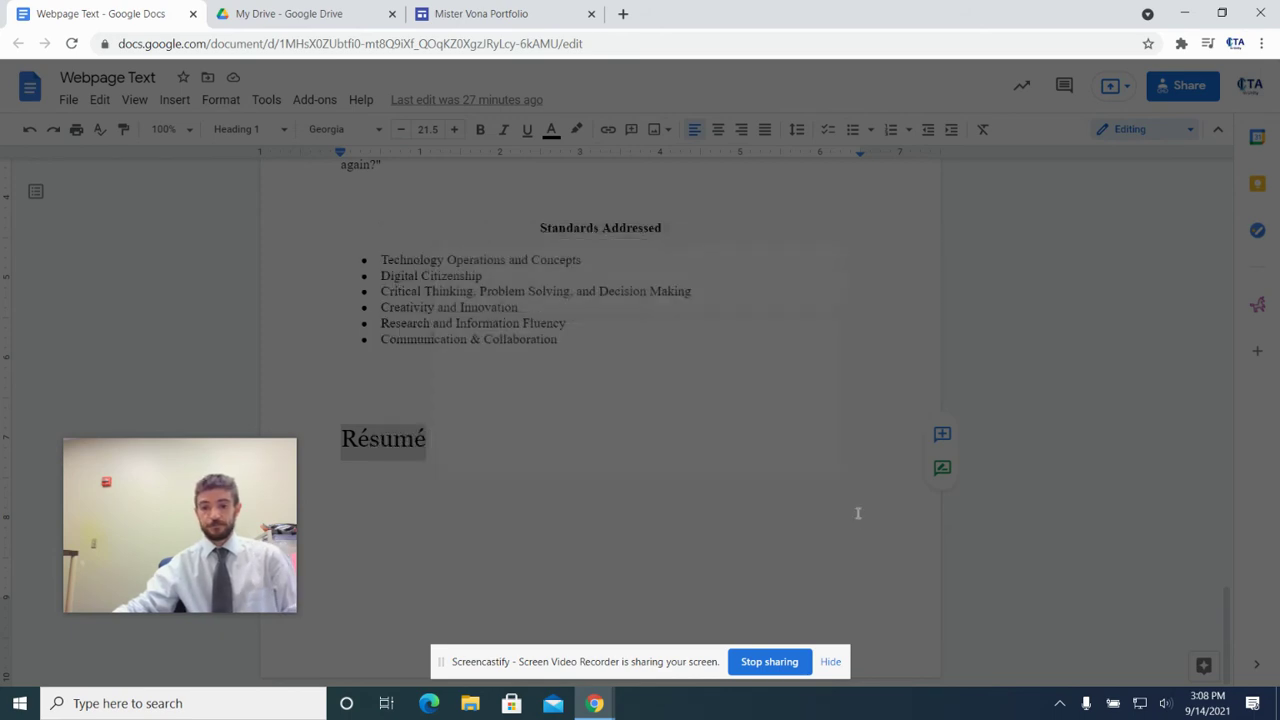
pyautogui.scroll(5, 717, 520)
# Return to the portfolio site in Google Sites and examine the web address in its publishing settings
pyautogui.click(468, 13)
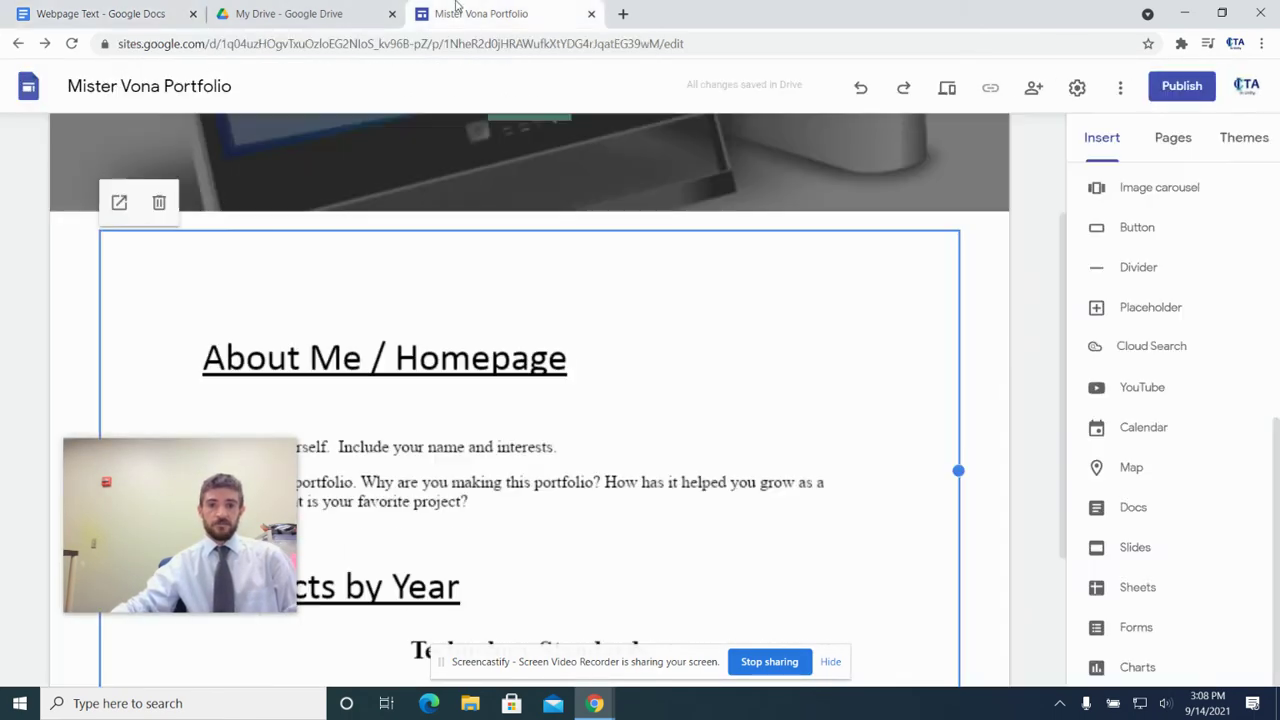
pyautogui.scroll(2, 520, 254)
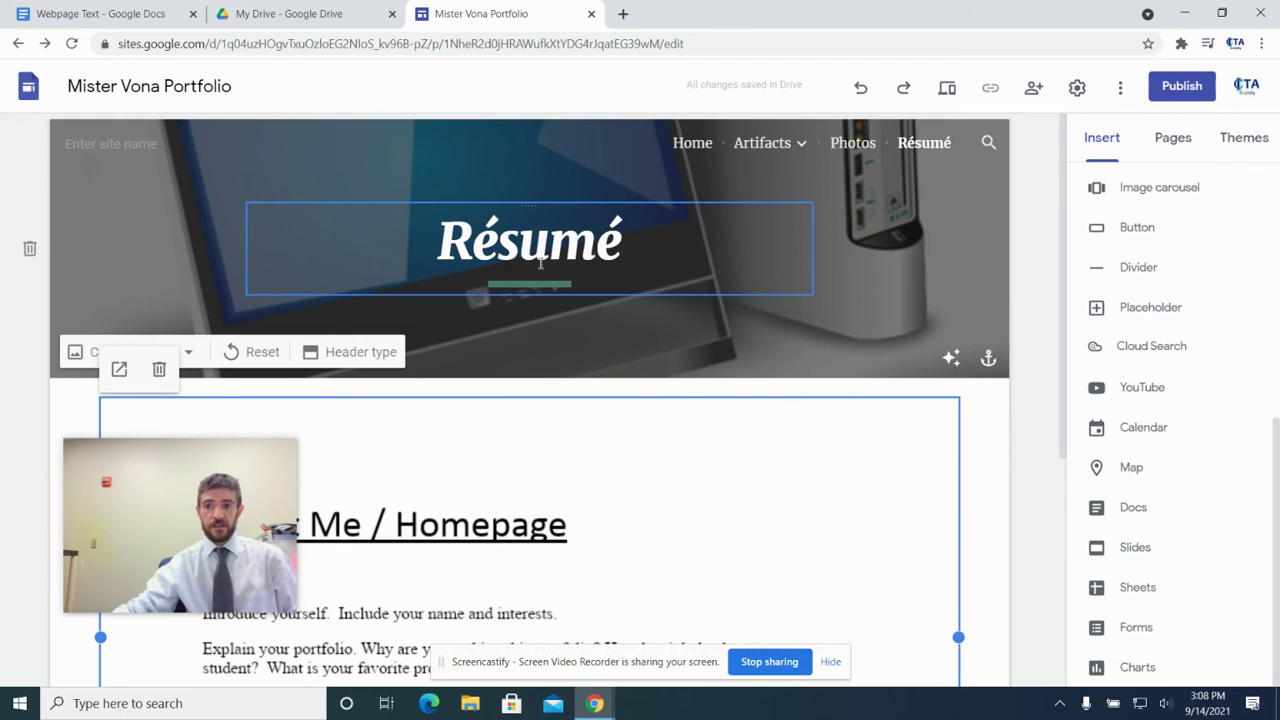
pyautogui.click(1182, 88)
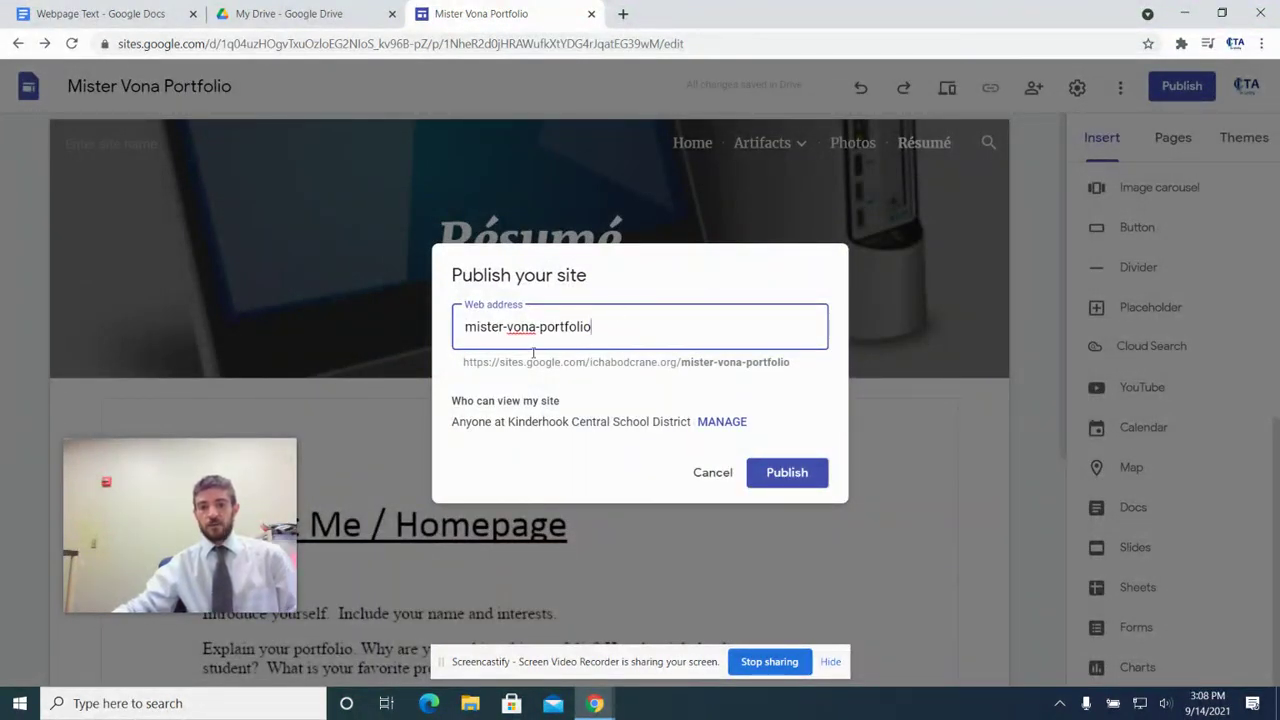
pyautogui.moveTo(462, 366); pyautogui.dragTo(664, 364)
pyautogui.moveTo(800, 366); pyautogui.dragTo(750, 378)
pyautogui.click(793, 367)
pyautogui.doubleClick(787, 363)
pyautogui.click(789, 365)
pyautogui.doubleClick(790, 364)
pyautogui.click(791, 365)
pyautogui.doubleClick(791, 364)
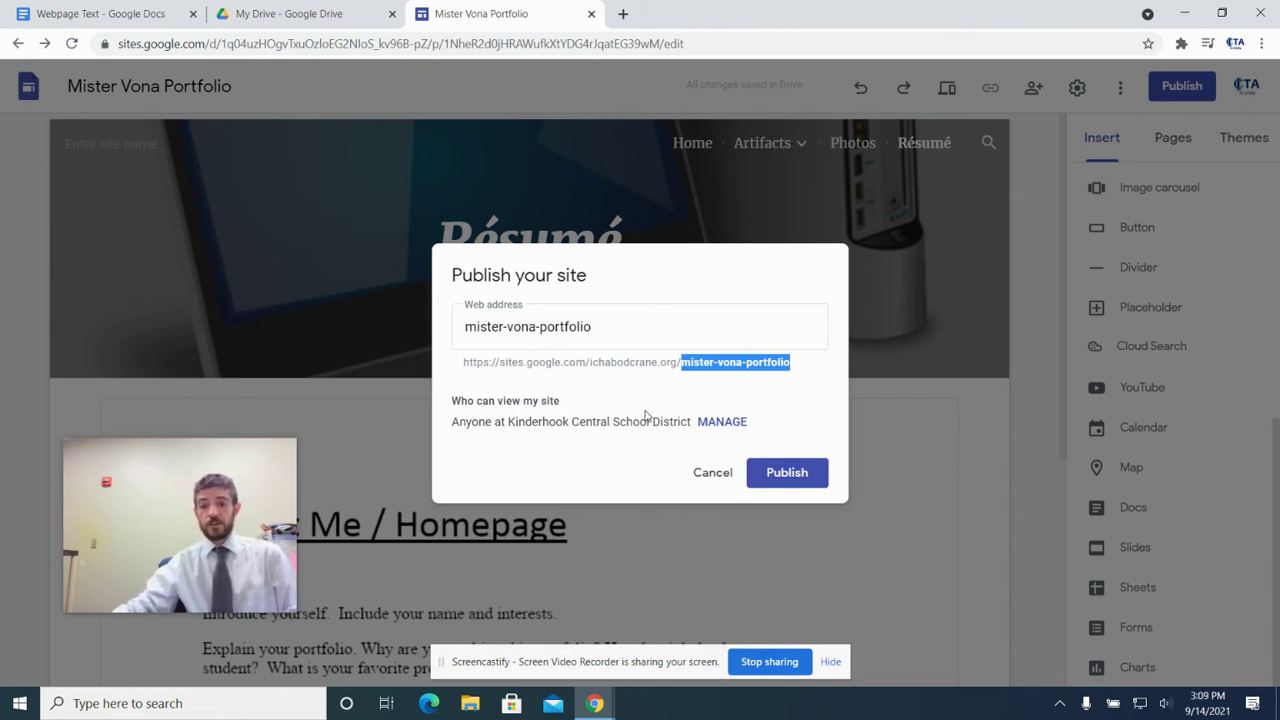
pyautogui.click(720, 424)
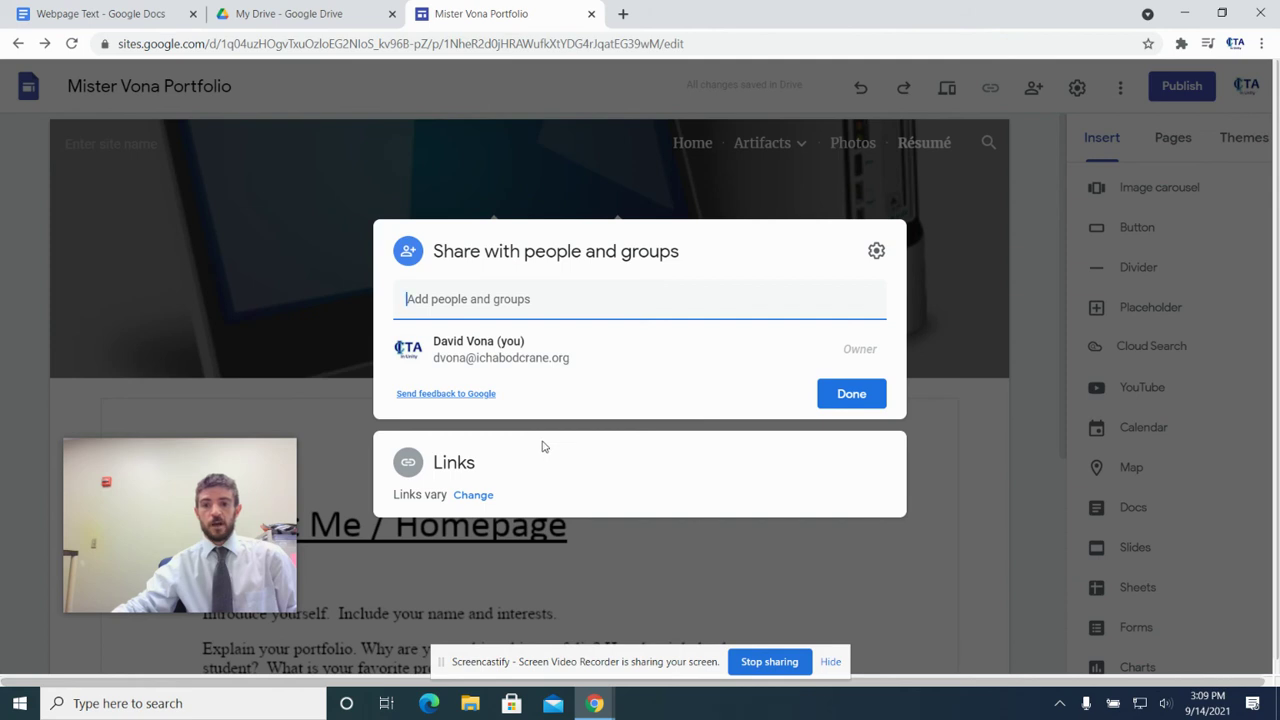
pyautogui.click(478, 497)
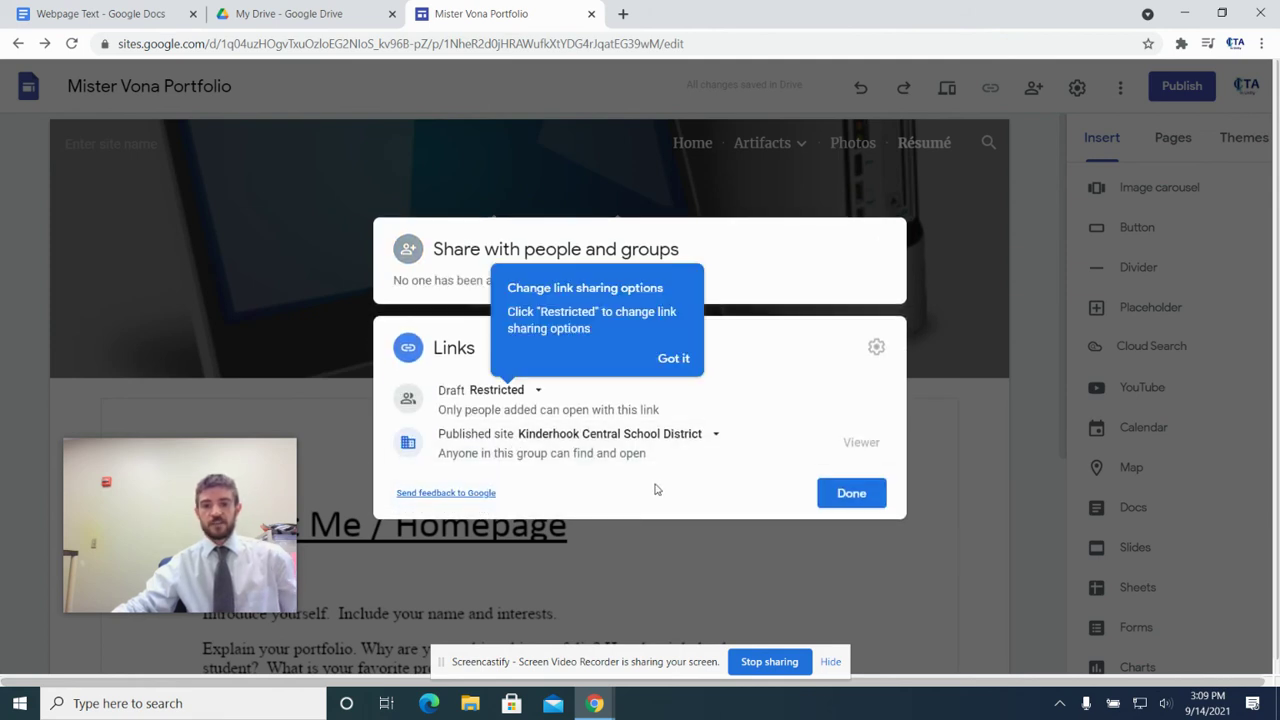
pyautogui.click(701, 446)
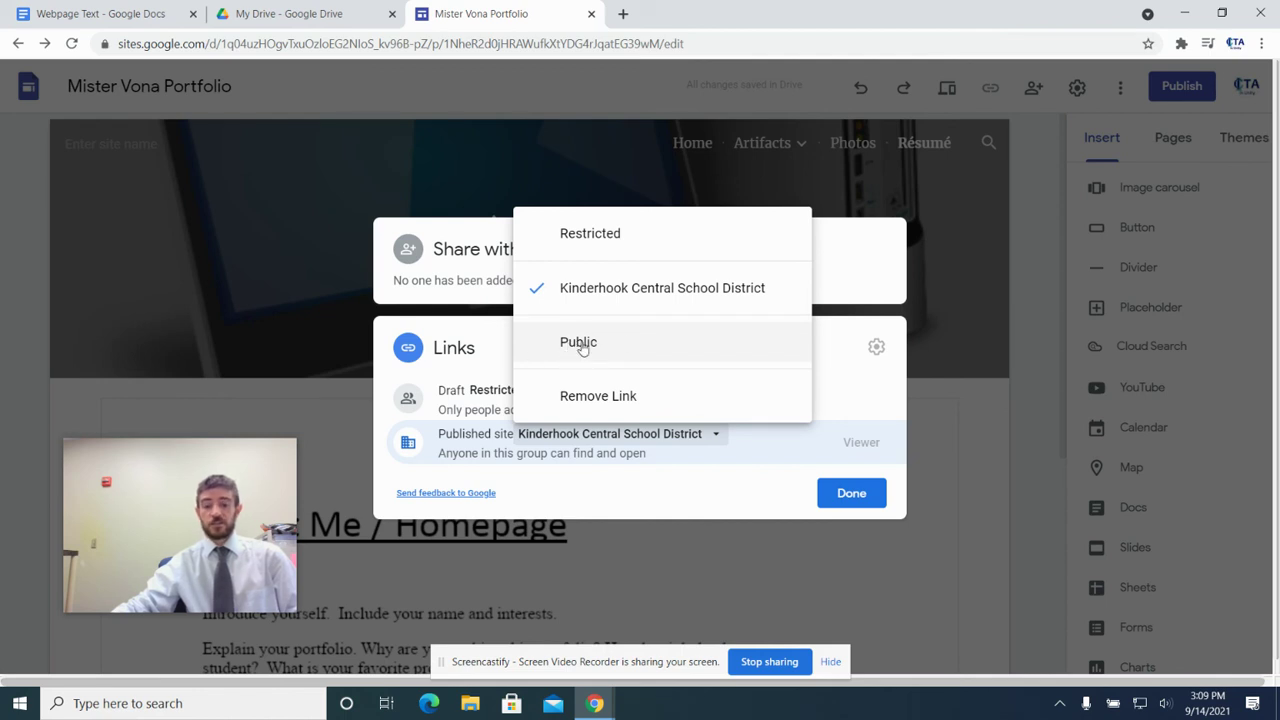
pyautogui.click(465, 345)
pyautogui.click(850, 493)
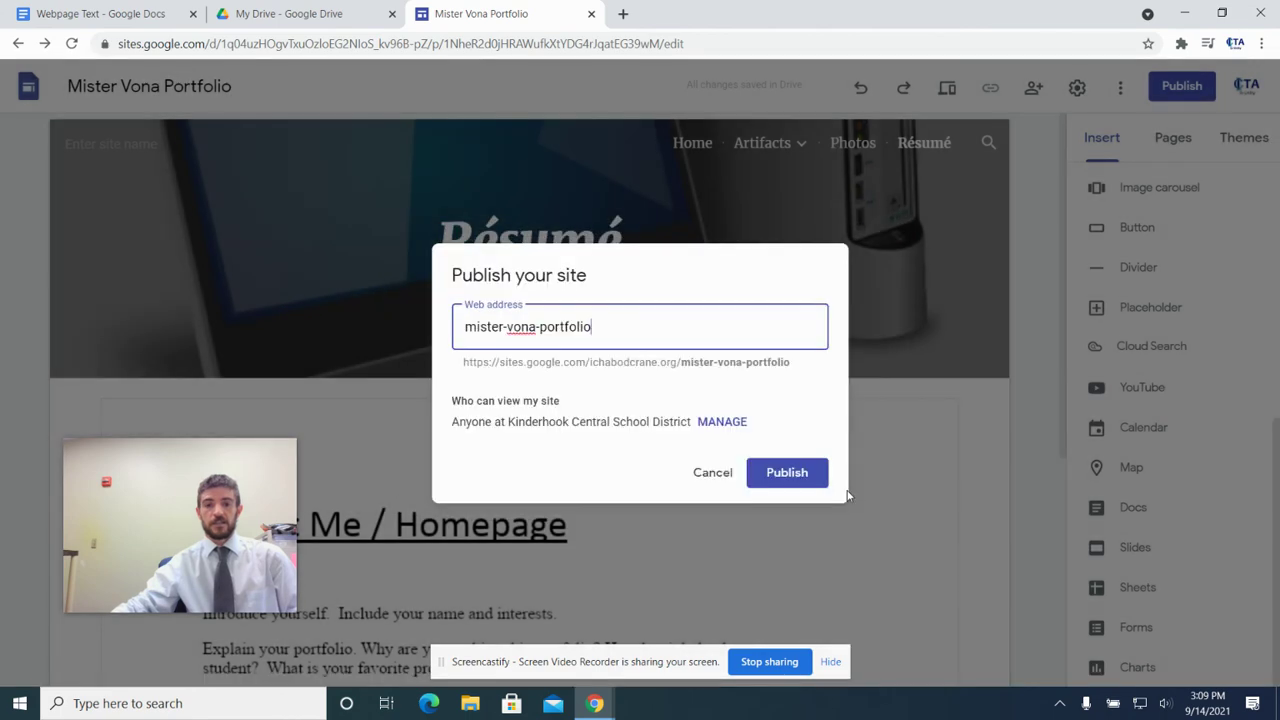
pyautogui.click(714, 476)
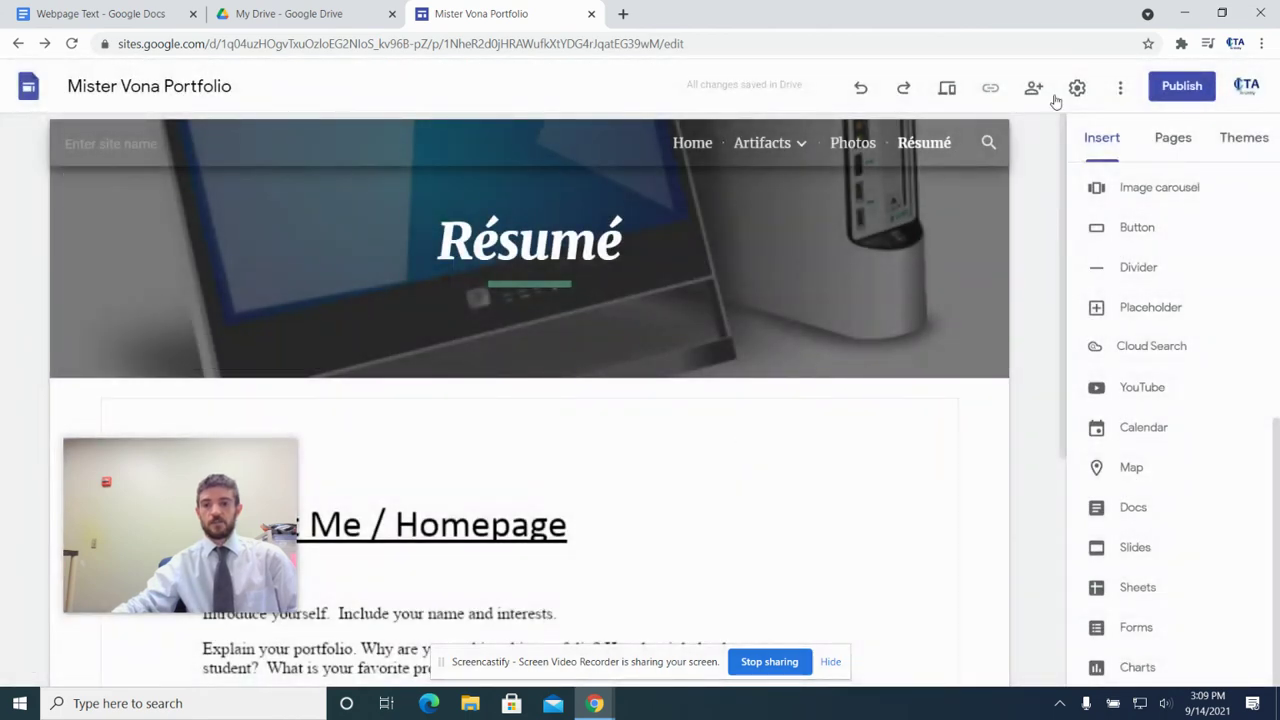
# Reopen the site's publishing settings and set who can view the published site to Public
pyautogui.click(1176, 92)
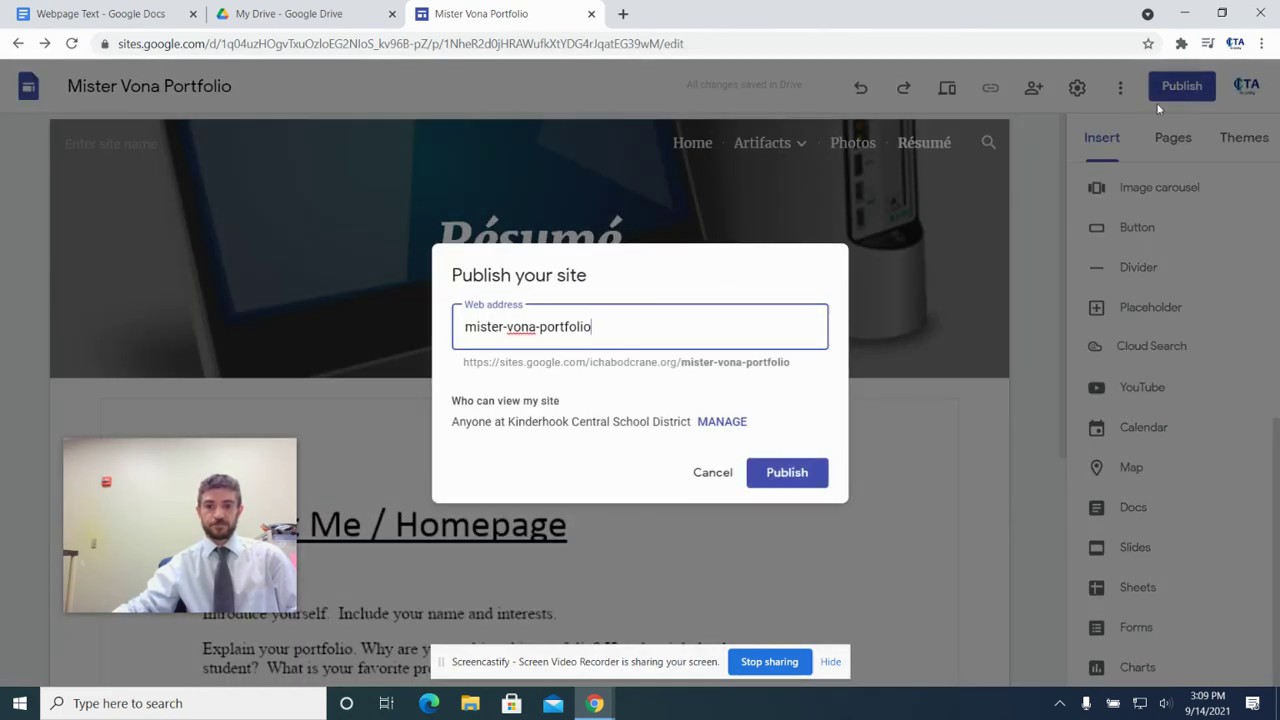
pyautogui.click(724, 424)
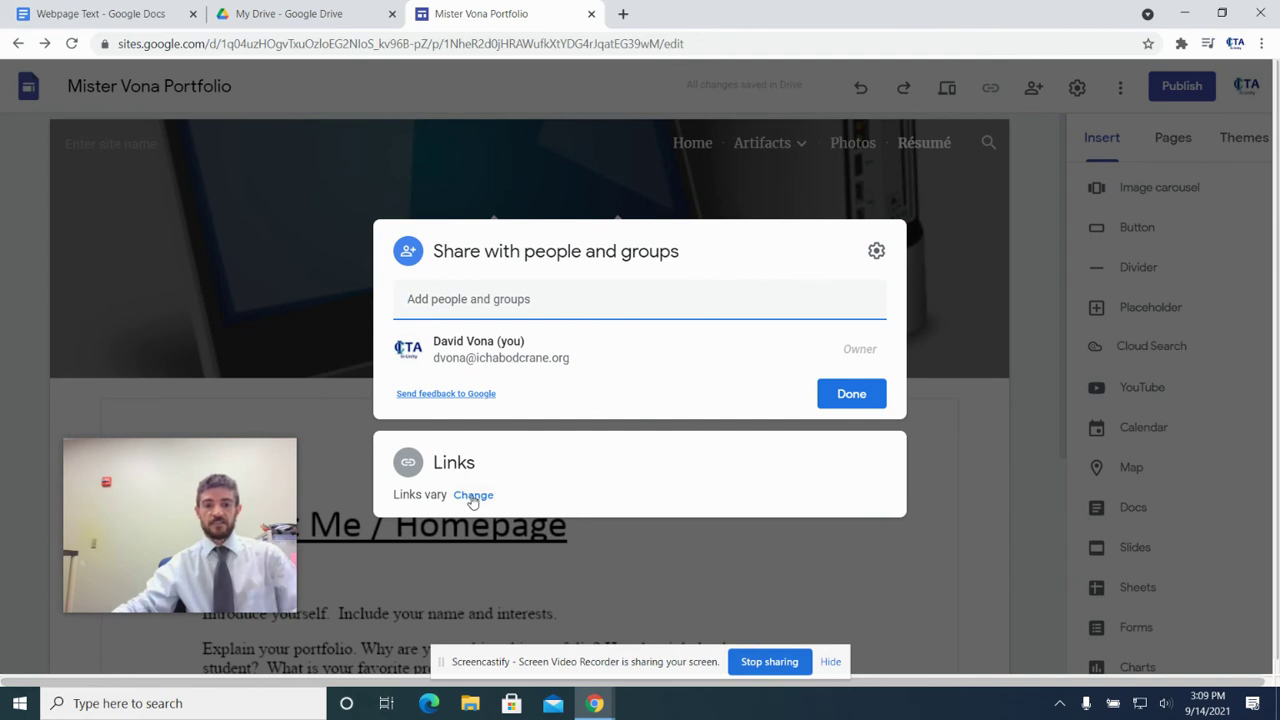
pyautogui.click(473, 495)
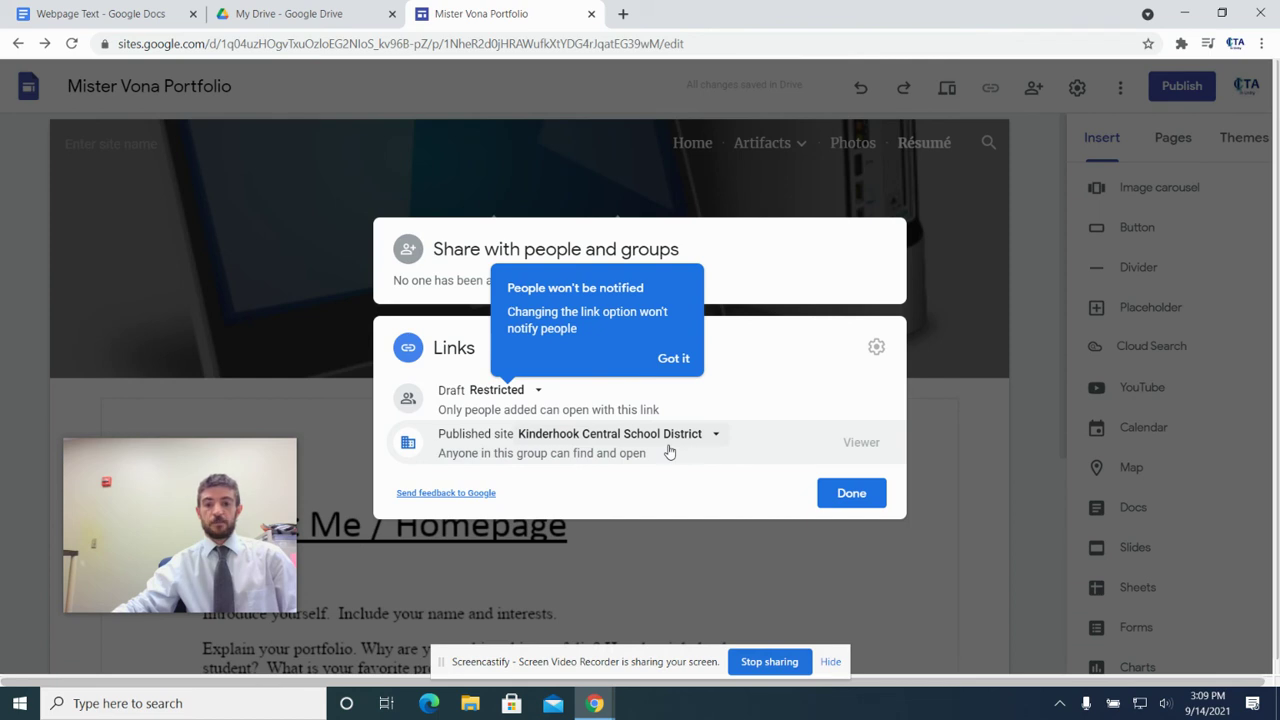
pyautogui.click(712, 440)
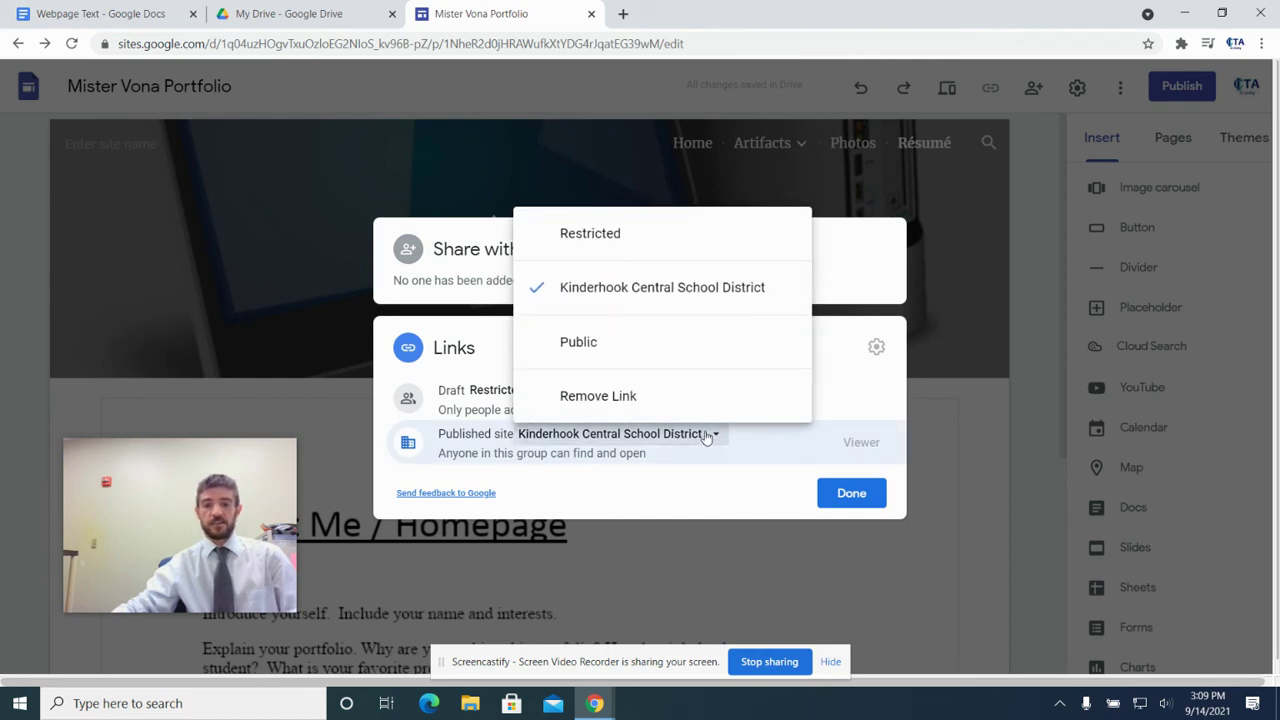
pyautogui.click(690, 345)
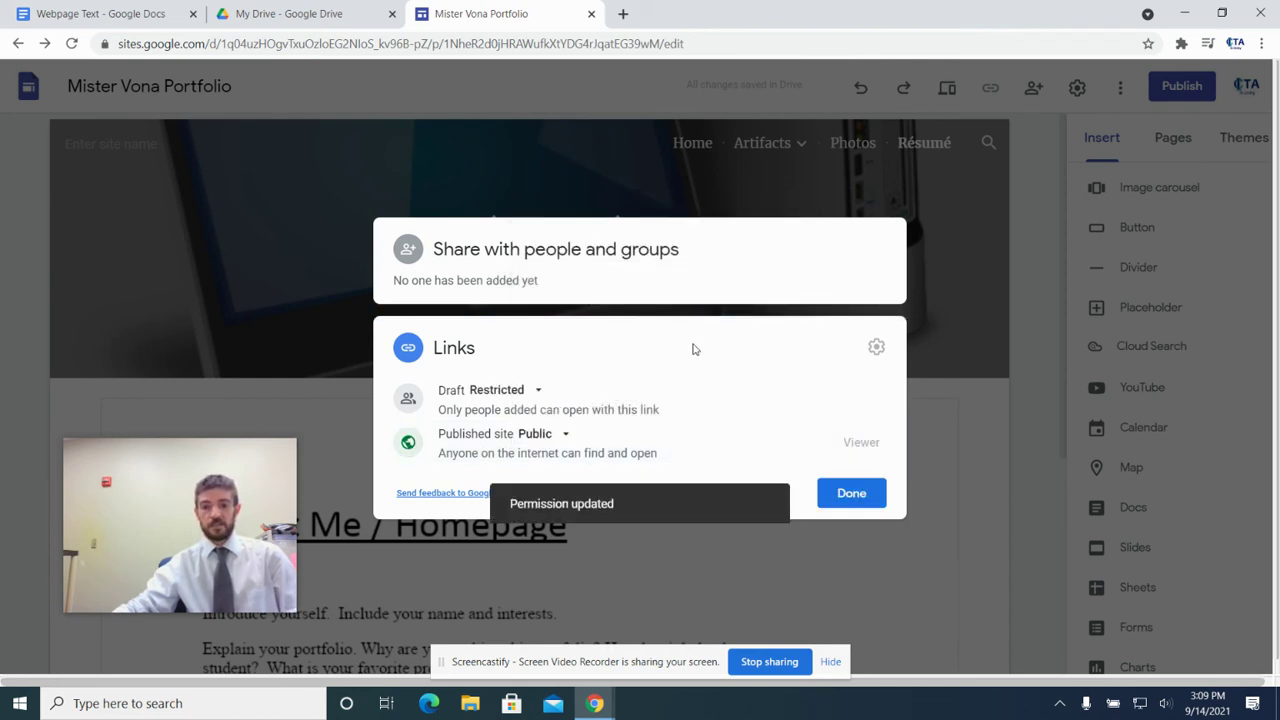
pyautogui.click(848, 503)
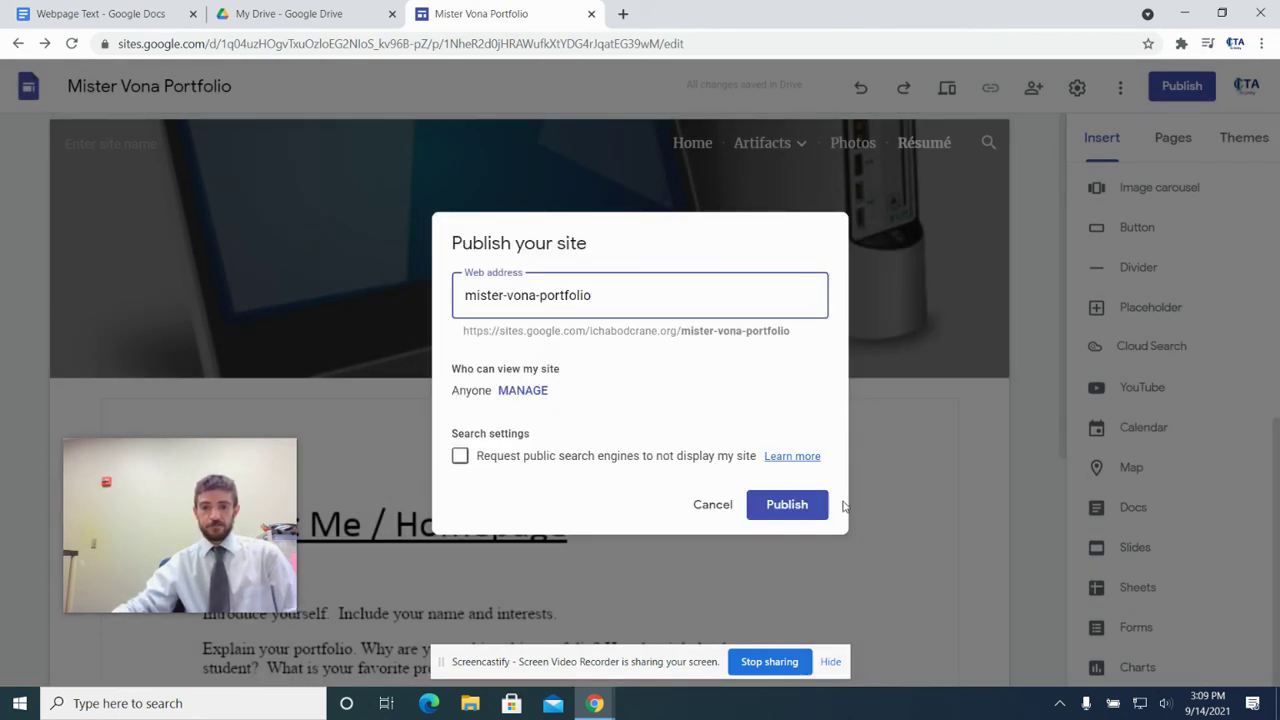
# Publish the portfolio site with its current web address and public visibility, and check the publishing options available
pyautogui.click(787, 505)
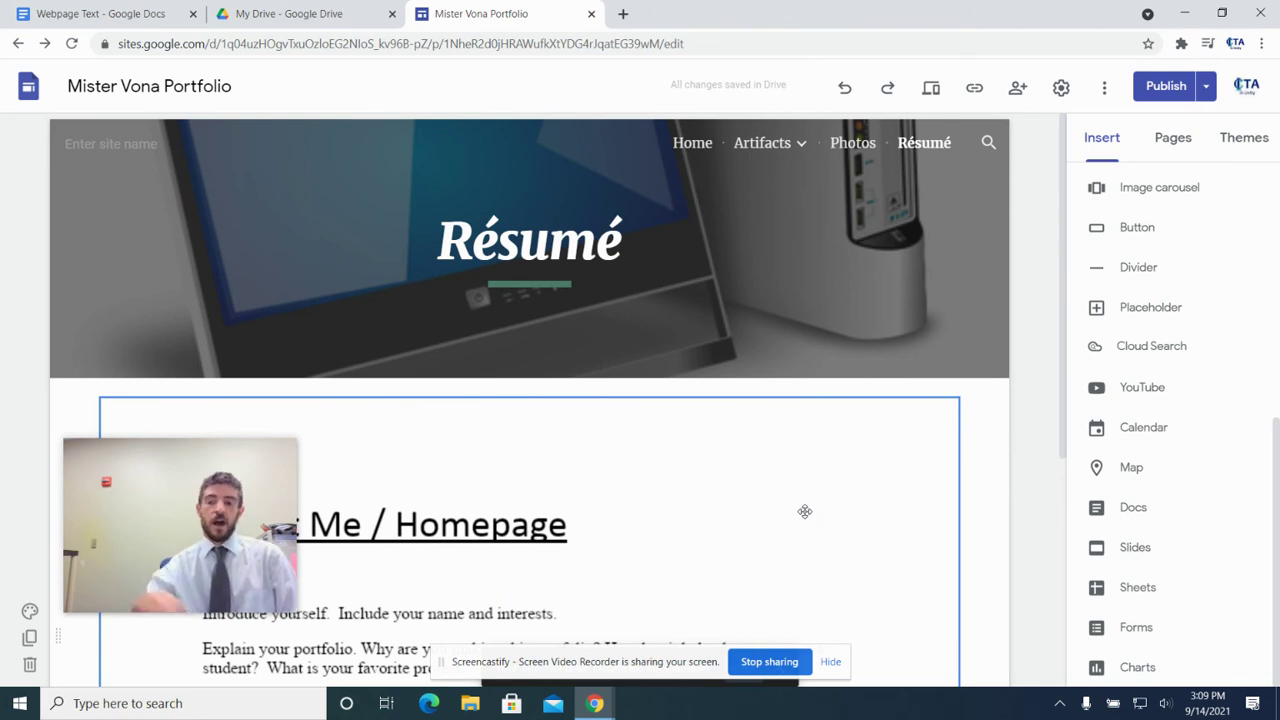
pyautogui.click(1207, 92)
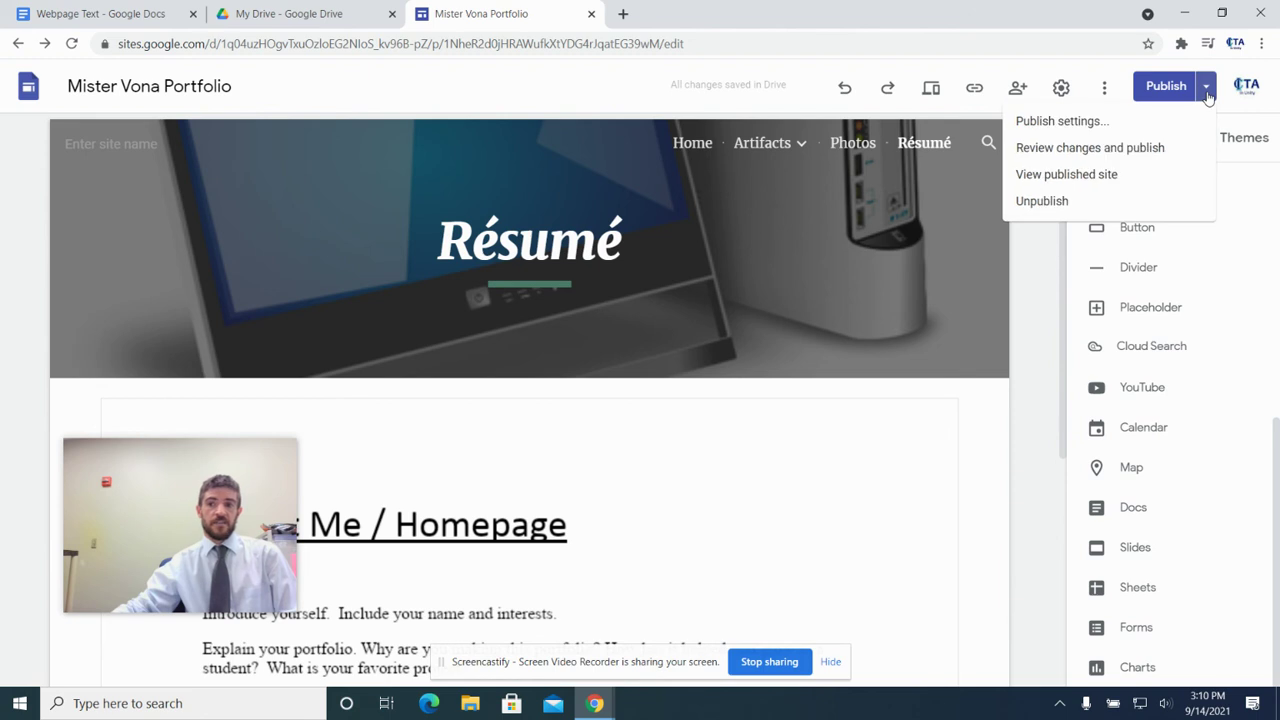
pyautogui.click(1066, 203)
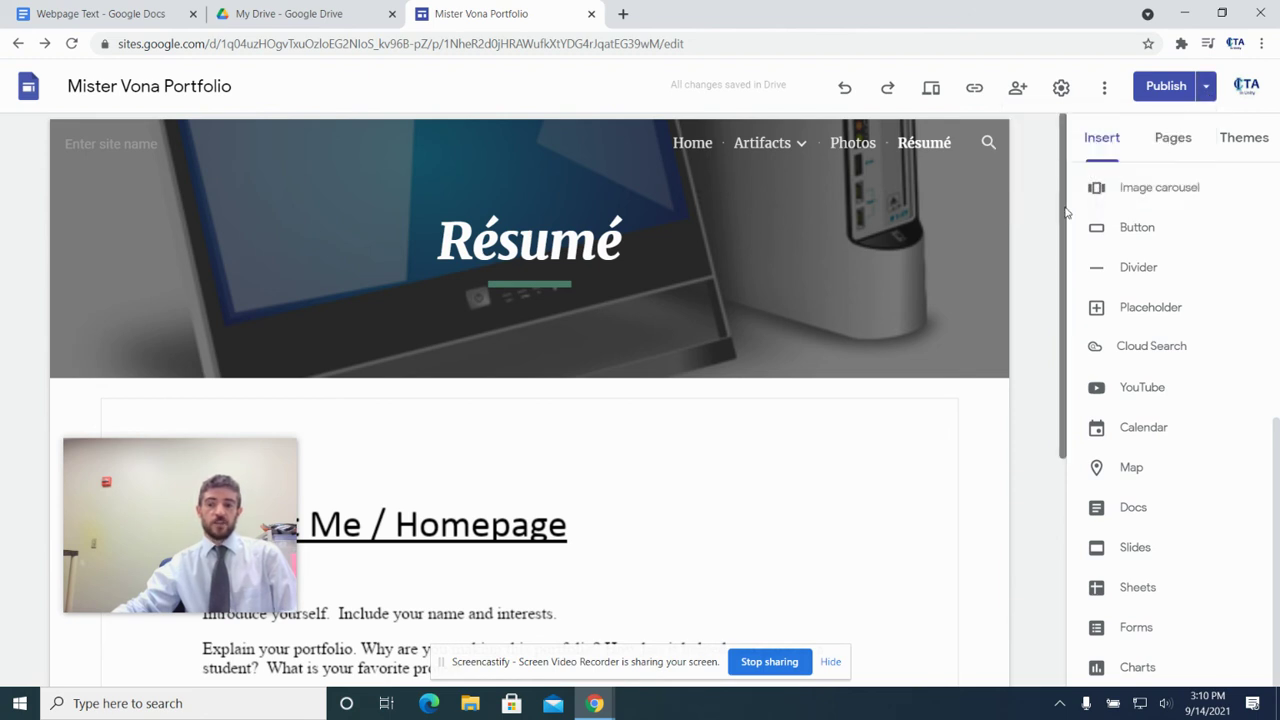
pyautogui.click(1207, 88)
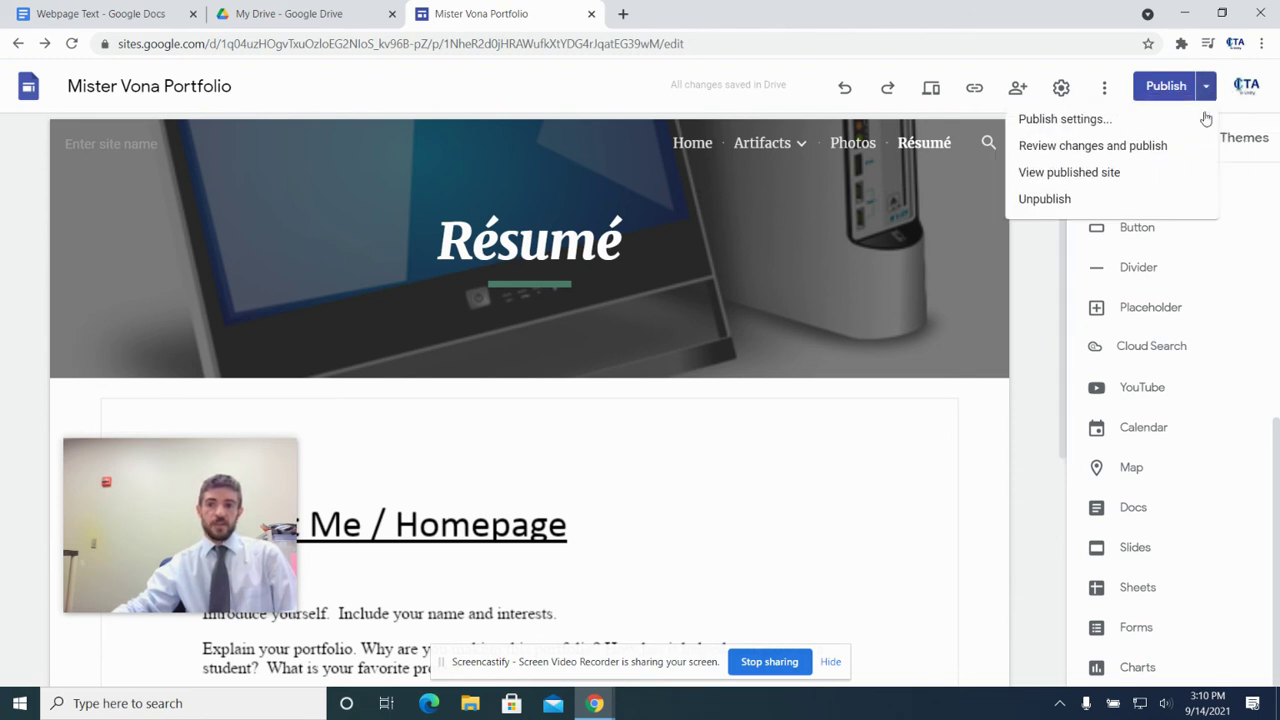
pyautogui.click(970, 458)
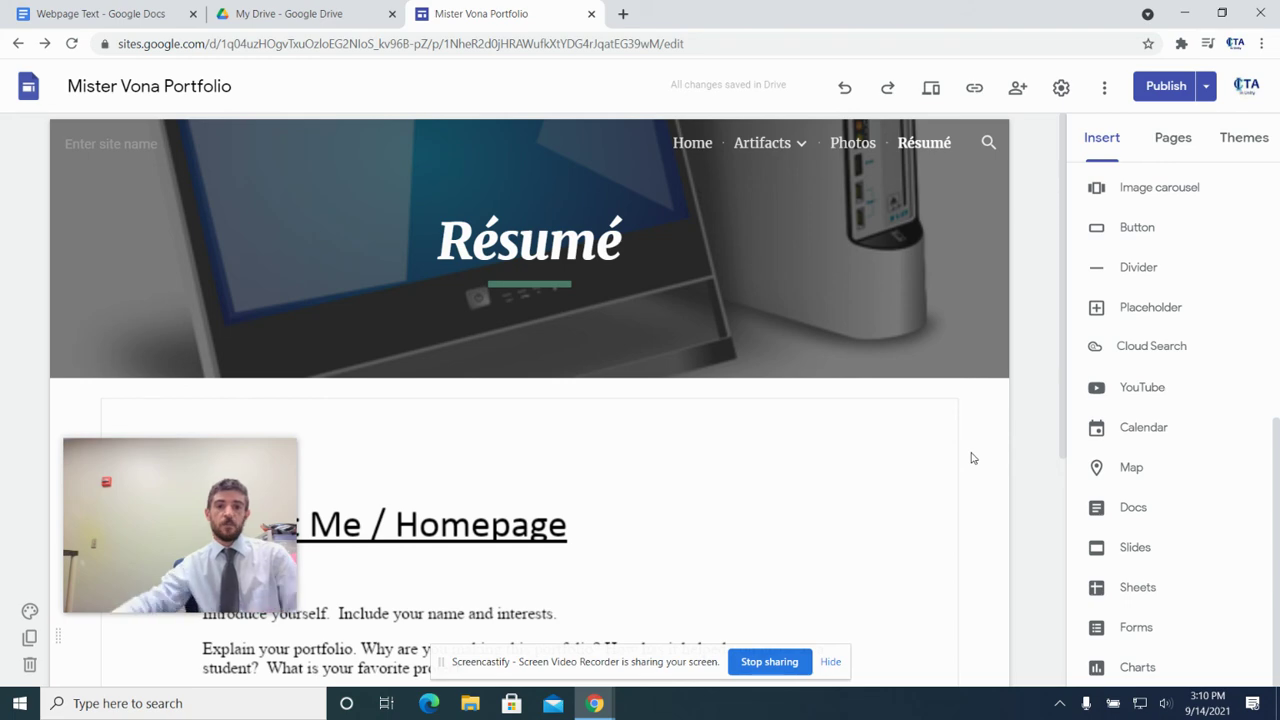
# Close the portfolio site and reopen it from the recent files in Google Drive
pyautogui.click(592, 17)
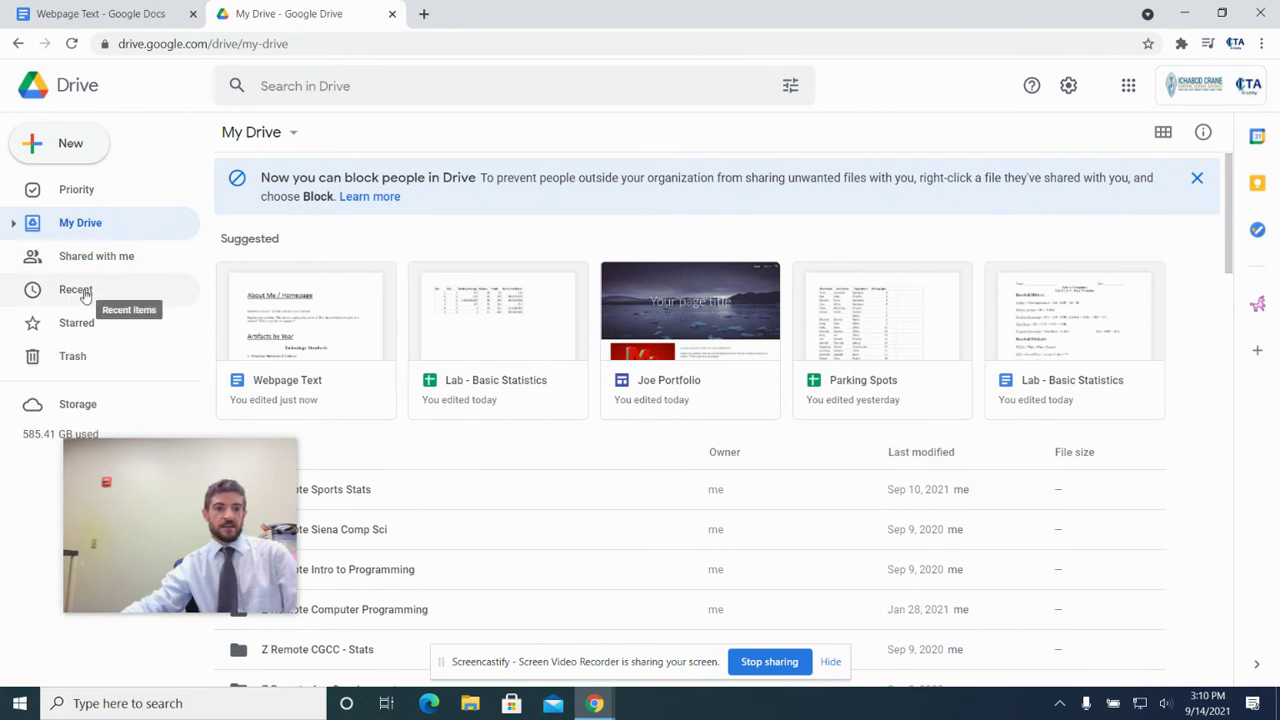
pyautogui.click(76, 322)
pyautogui.click(70, 294)
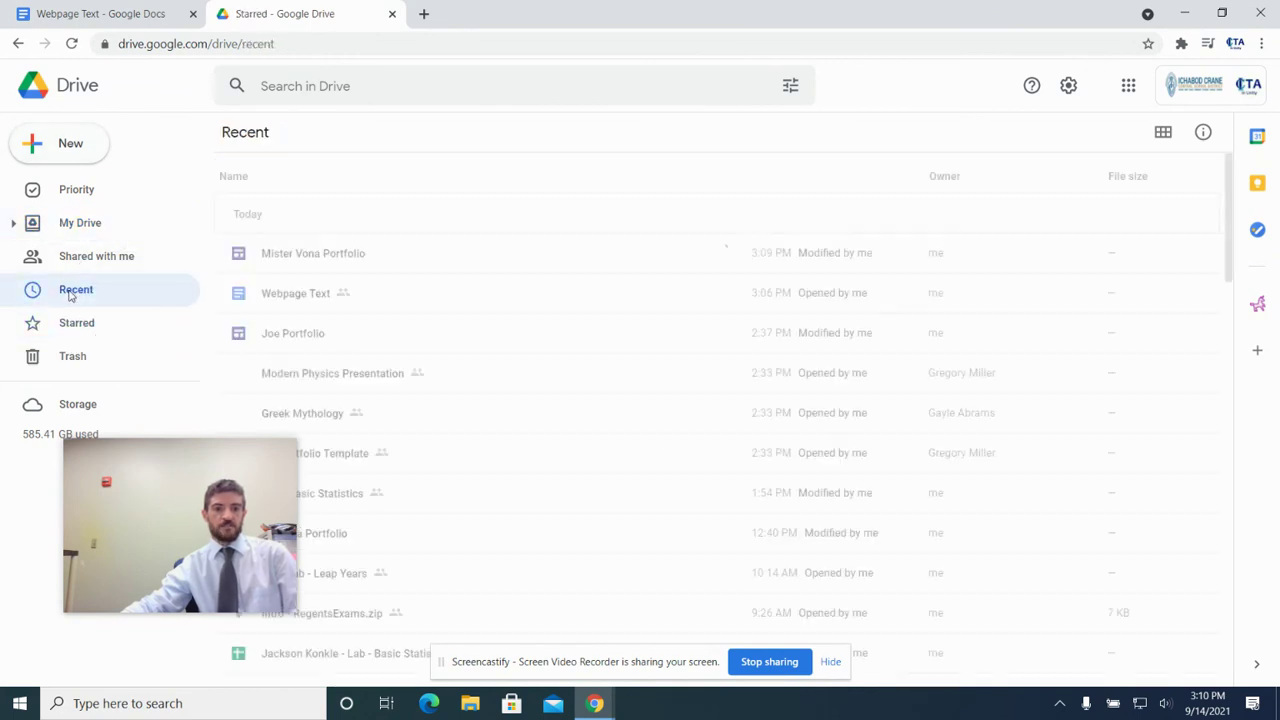
pyautogui.doubleClick(310, 254)
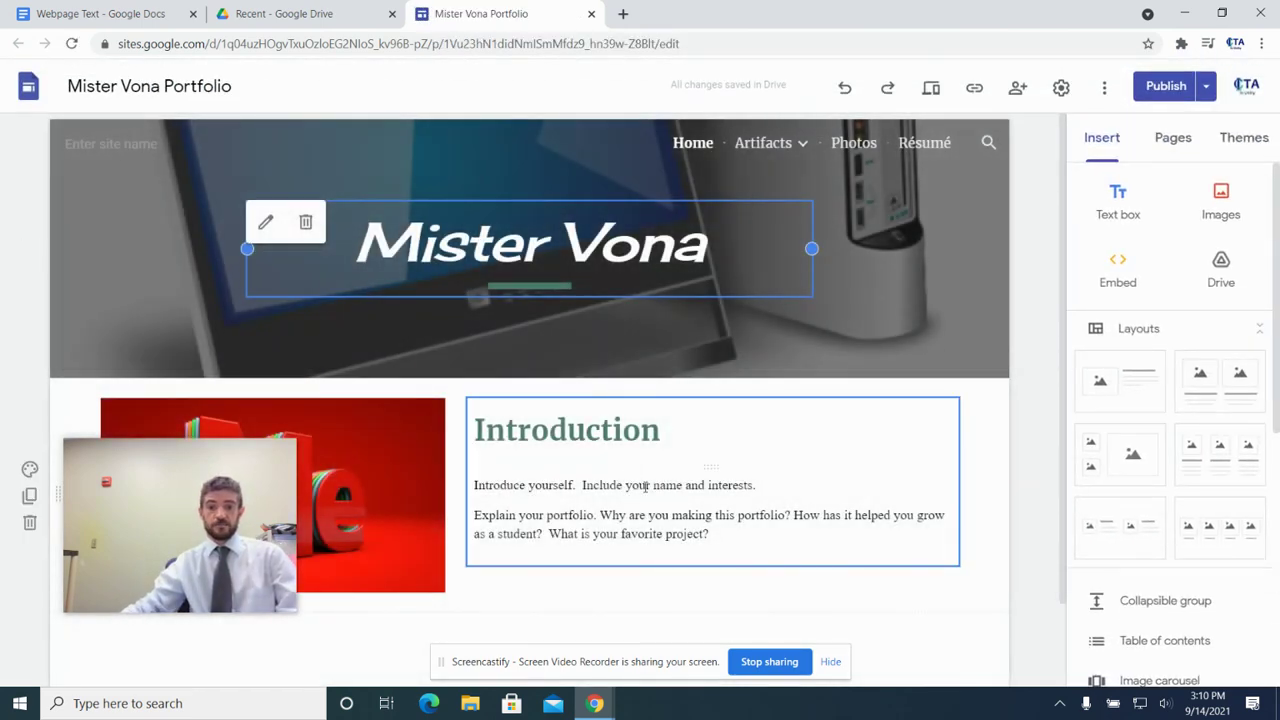
pyautogui.click(646, 486)
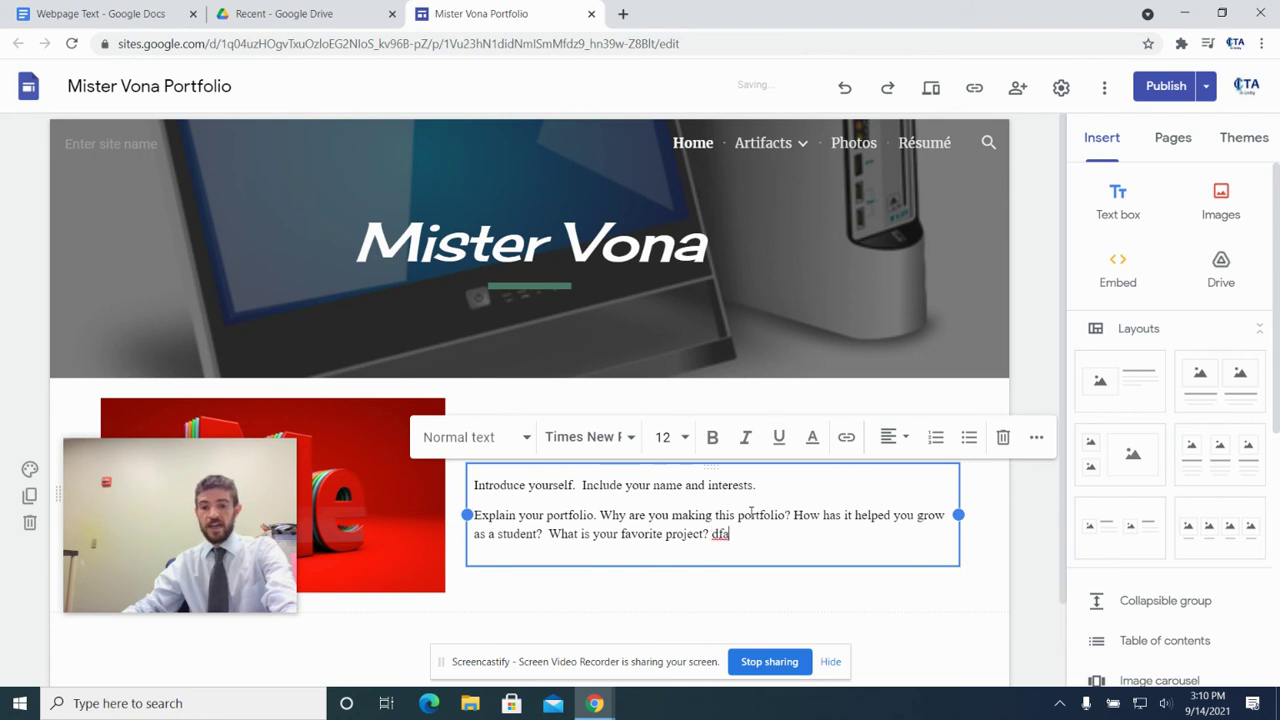
pyautogui.press('BackSpace')
pyautogui.press('BackSpace')
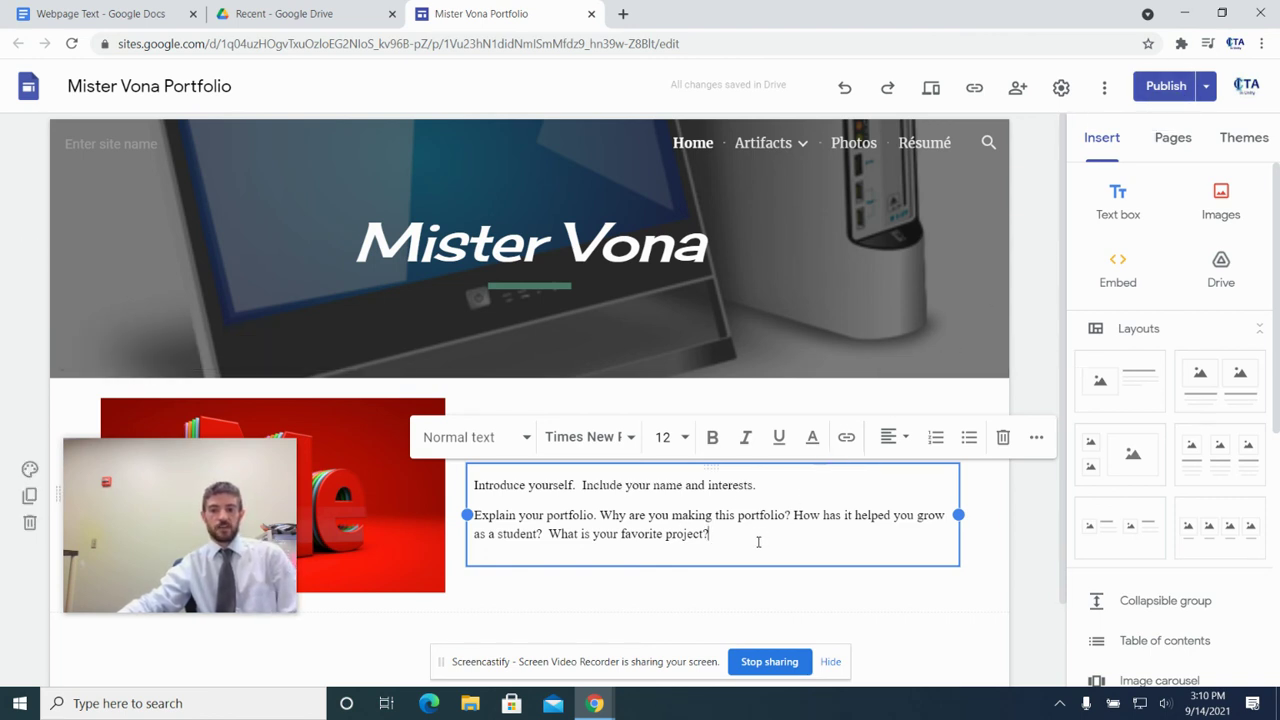
# Replace the image beside the homepage's Introduction text with Jungle.JPG from Google Drive
pyautogui.click(345, 492)
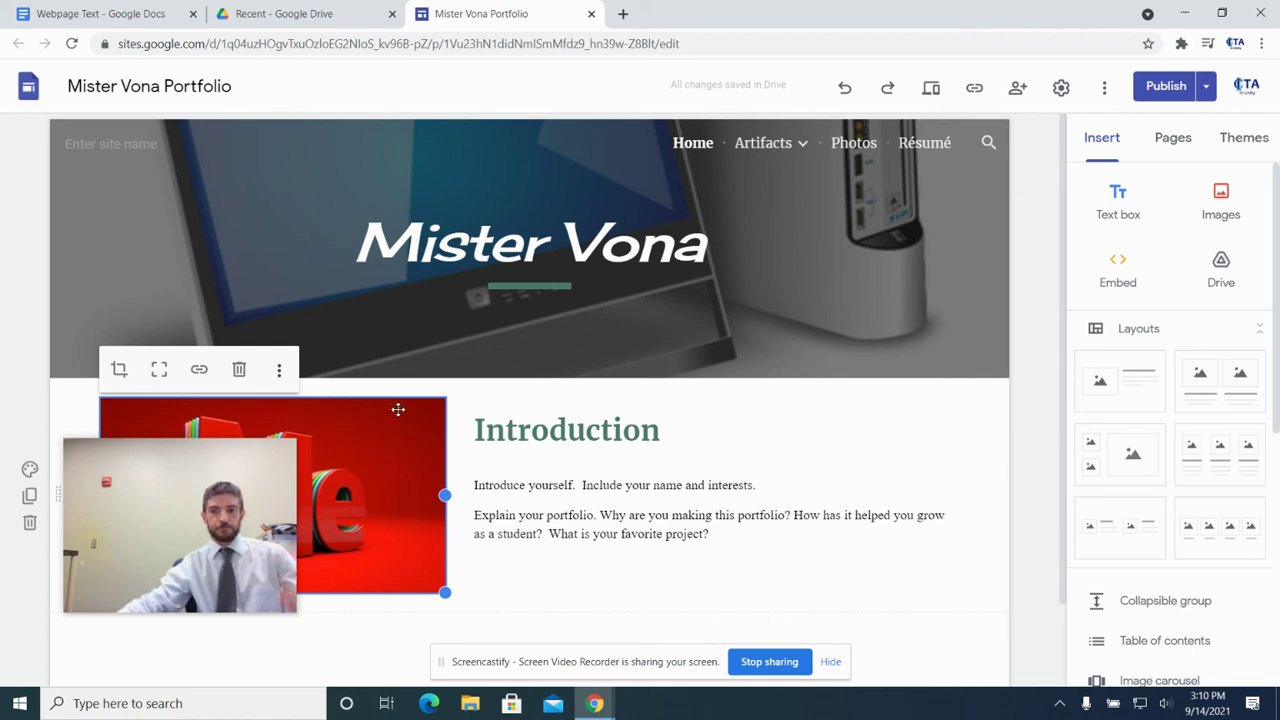
pyautogui.click(280, 371)
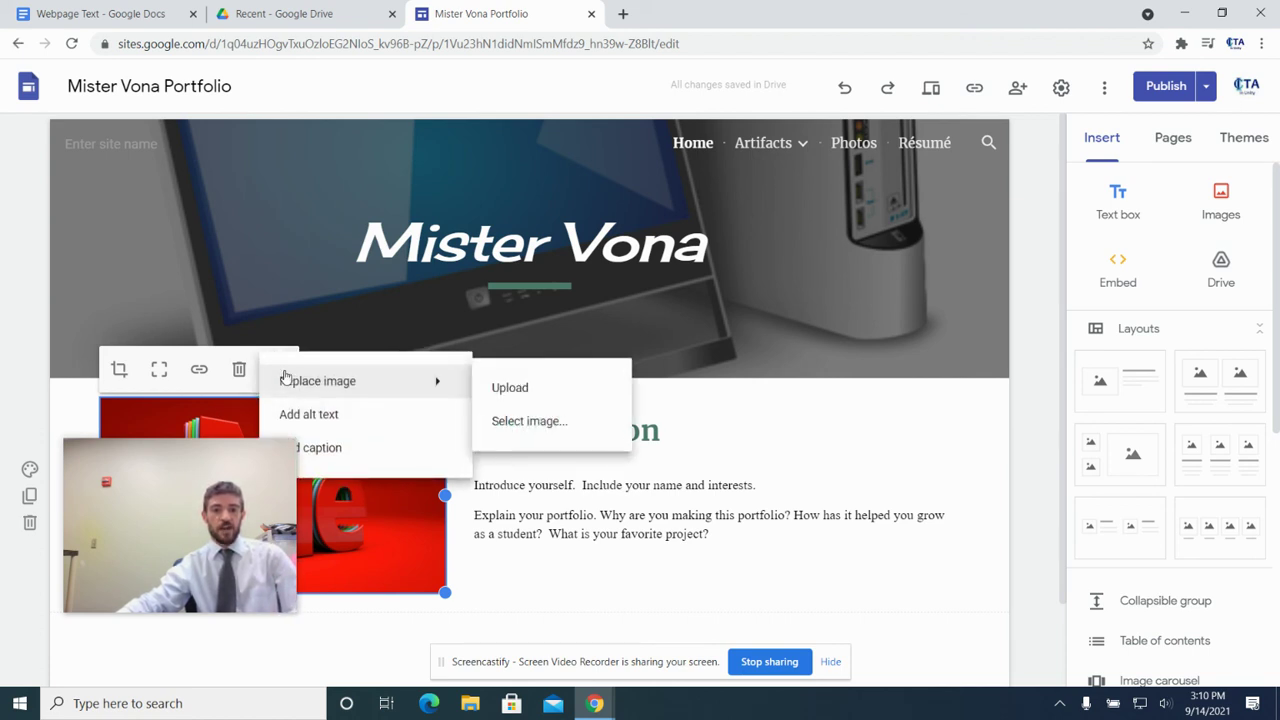
pyautogui.moveTo(427, 386)
pyautogui.click(529, 427)
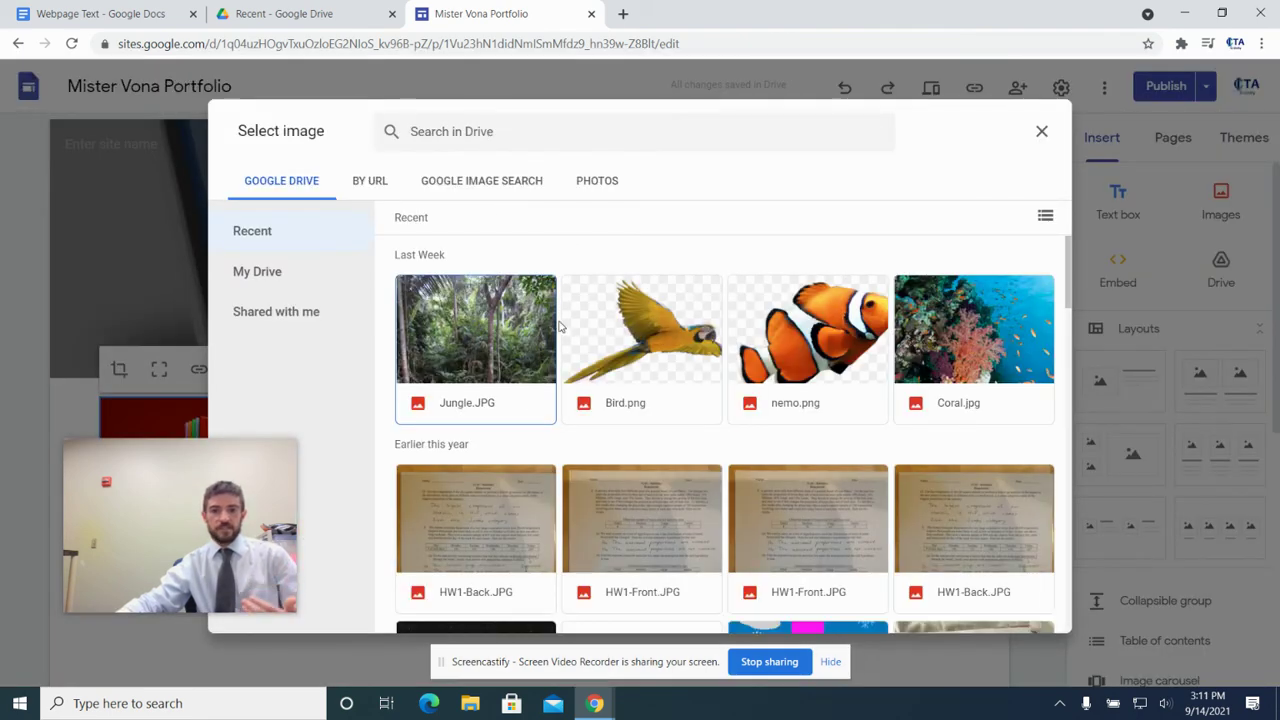
pyautogui.click(488, 329)
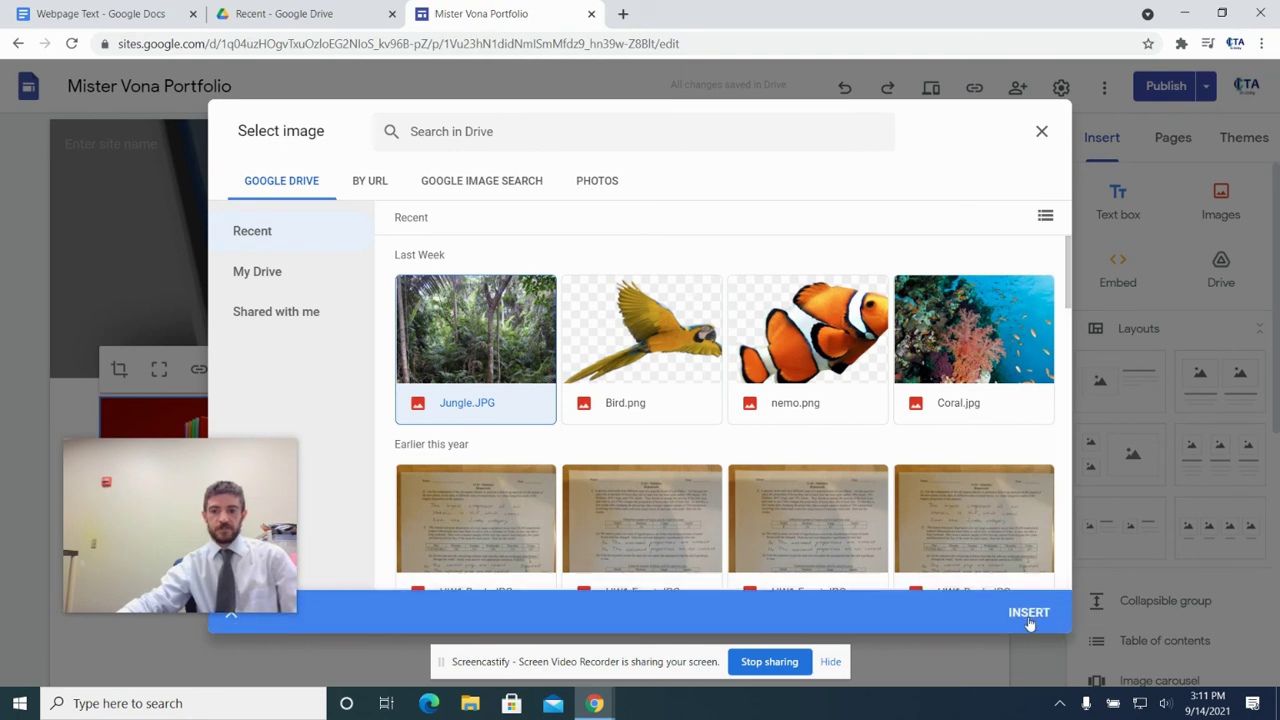
pyautogui.click(1022, 618)
pyautogui.moveTo(228, 525); pyautogui.dragTo(917, 492)
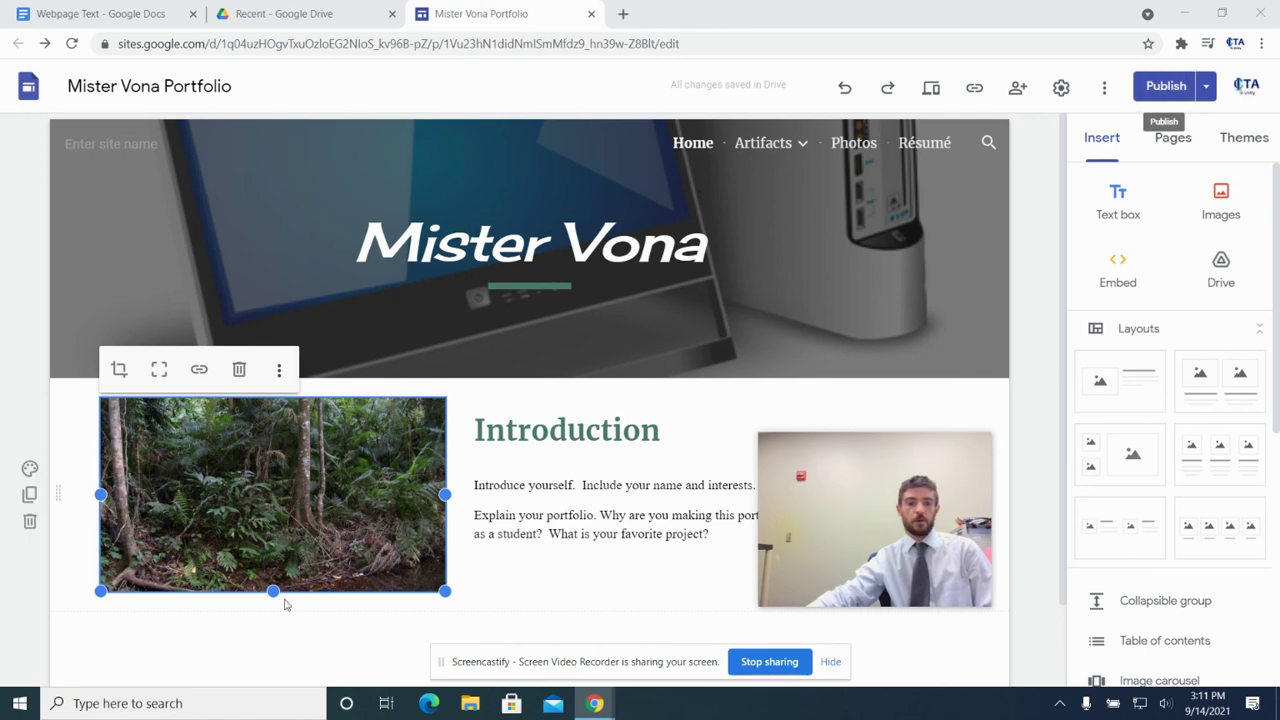
# Review the draft homepage against the currently published version and publish the updated site
pyautogui.click(1165, 85)
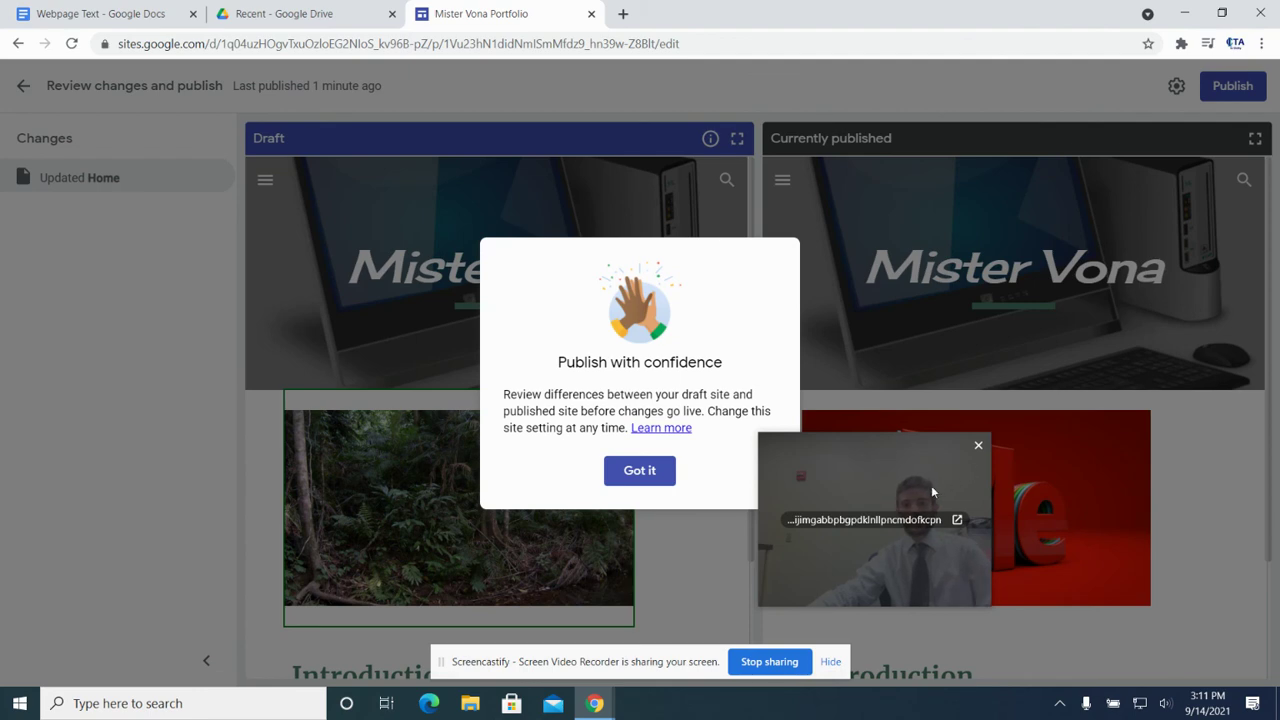
pyautogui.moveTo(896, 487); pyautogui.dragTo(1076, 375)
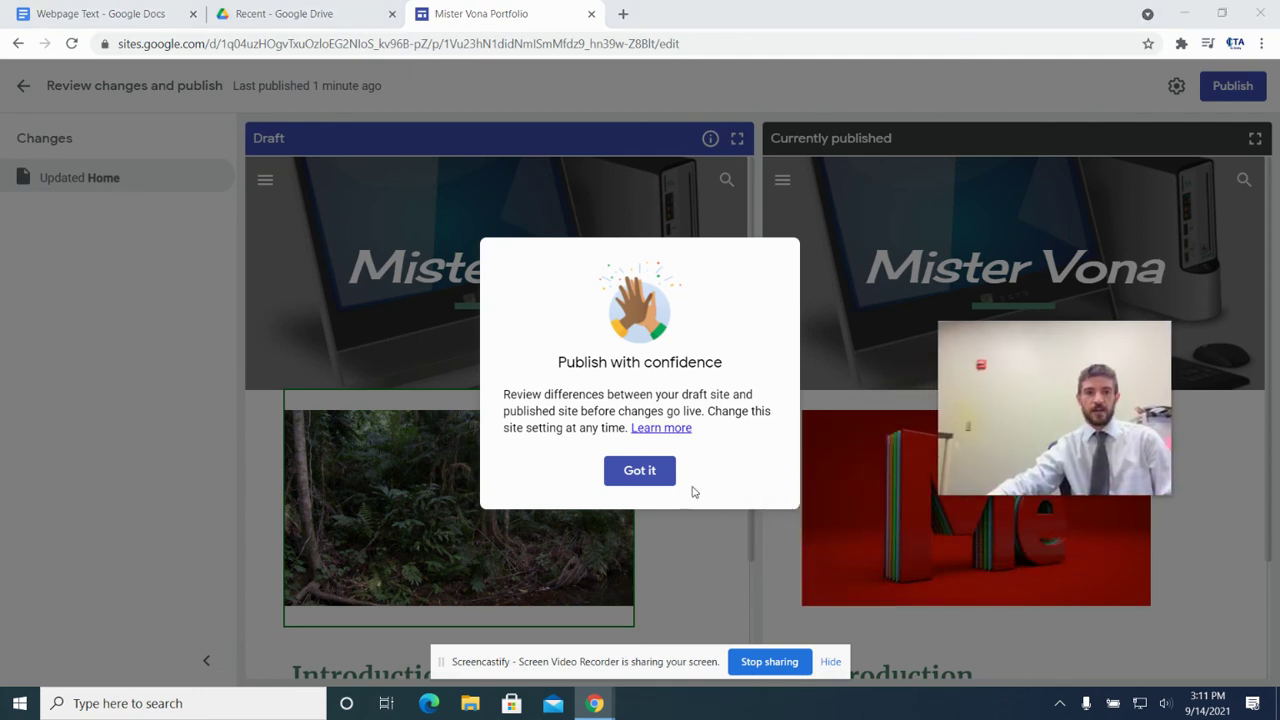
pyautogui.click(662, 480)
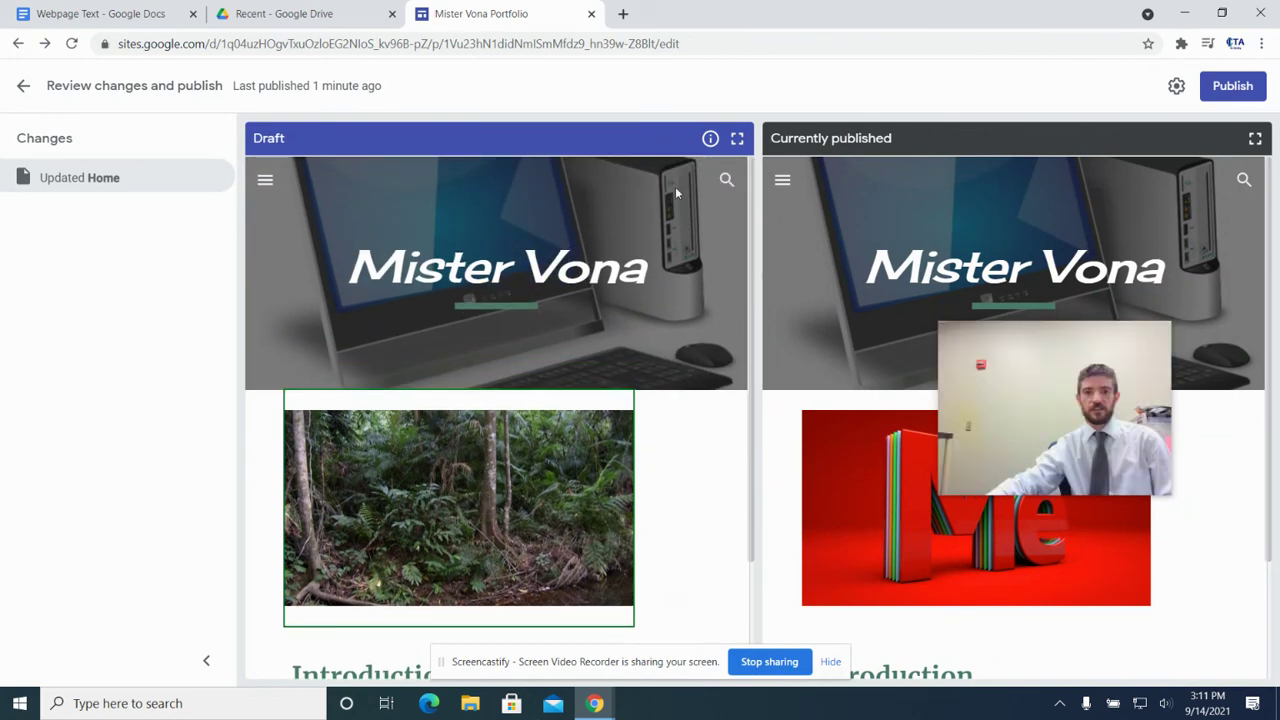
pyautogui.click(1235, 92)
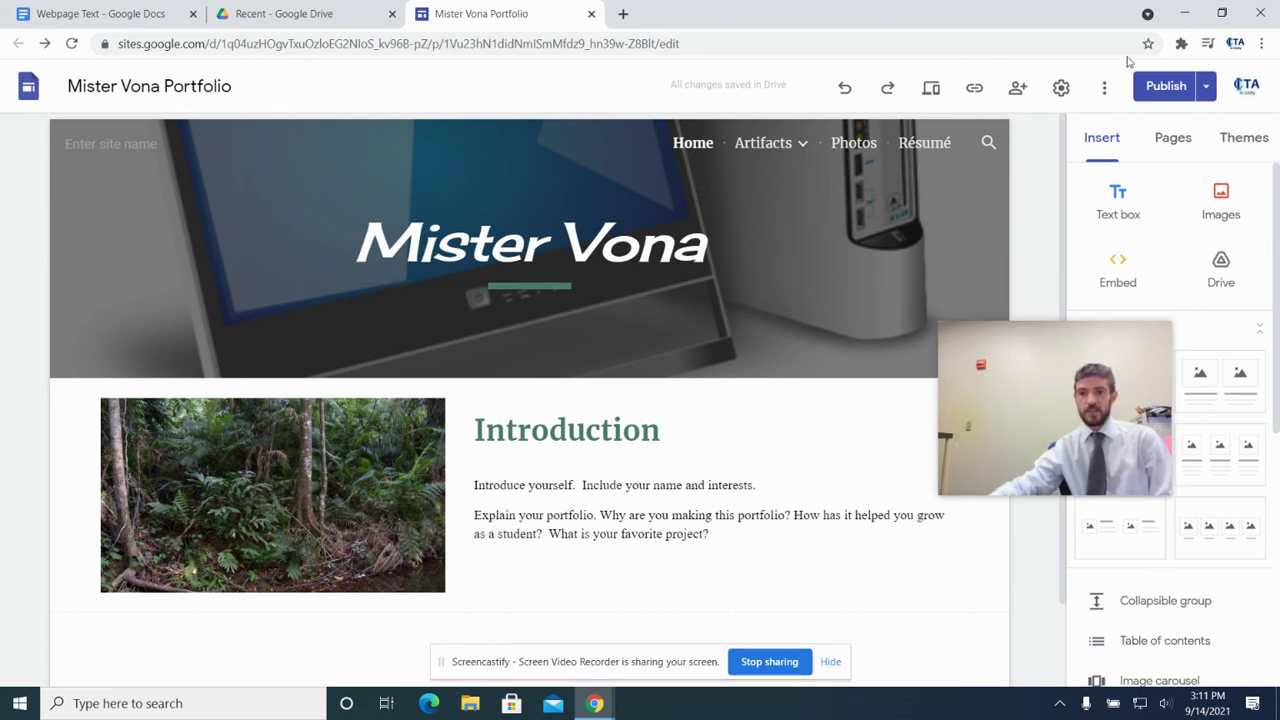
# Unpublish the portfolio site so that it is no longer live
pyautogui.moveTo(1092, 430)
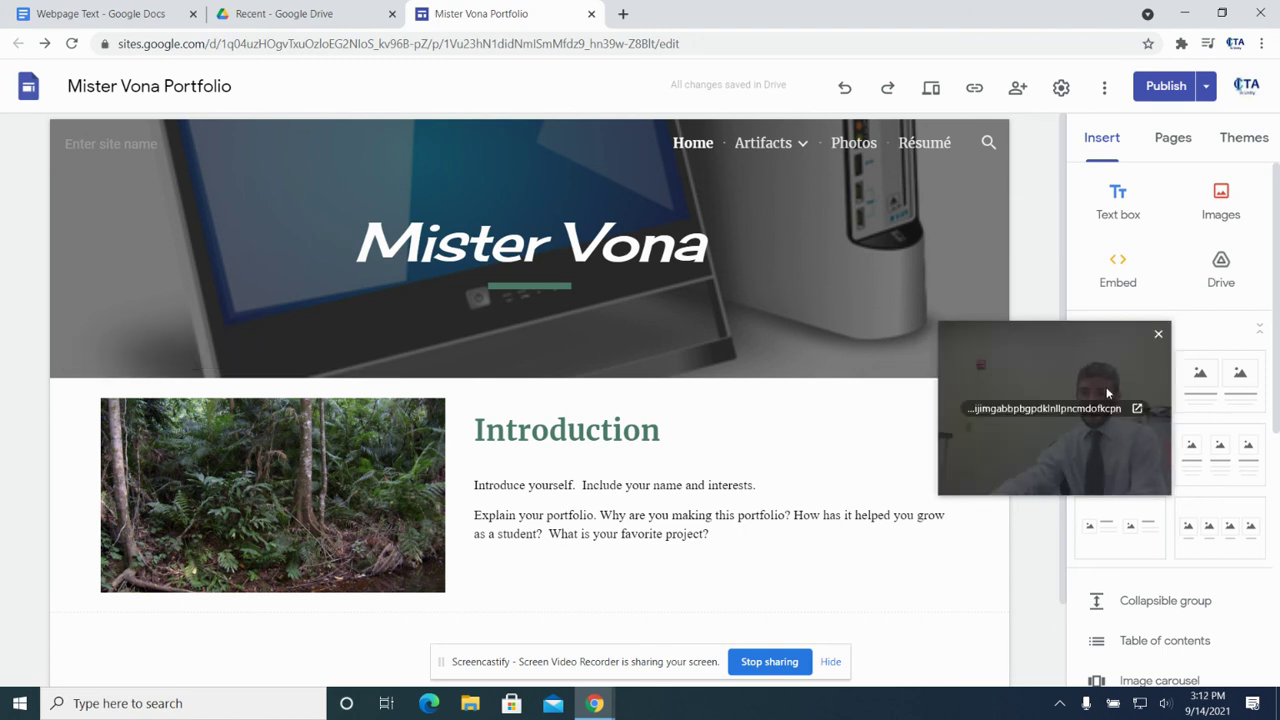
pyautogui.moveTo(1056, 462); pyautogui.dragTo(277, 550)
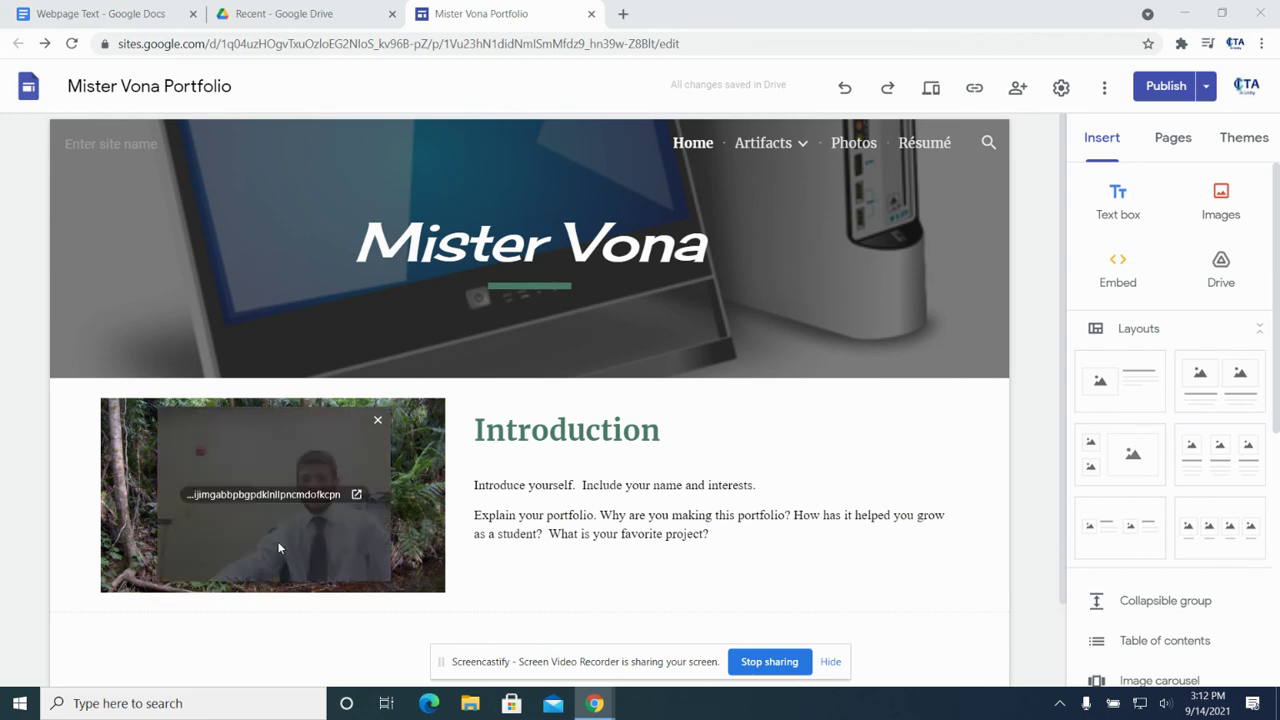
pyautogui.click(1209, 92)
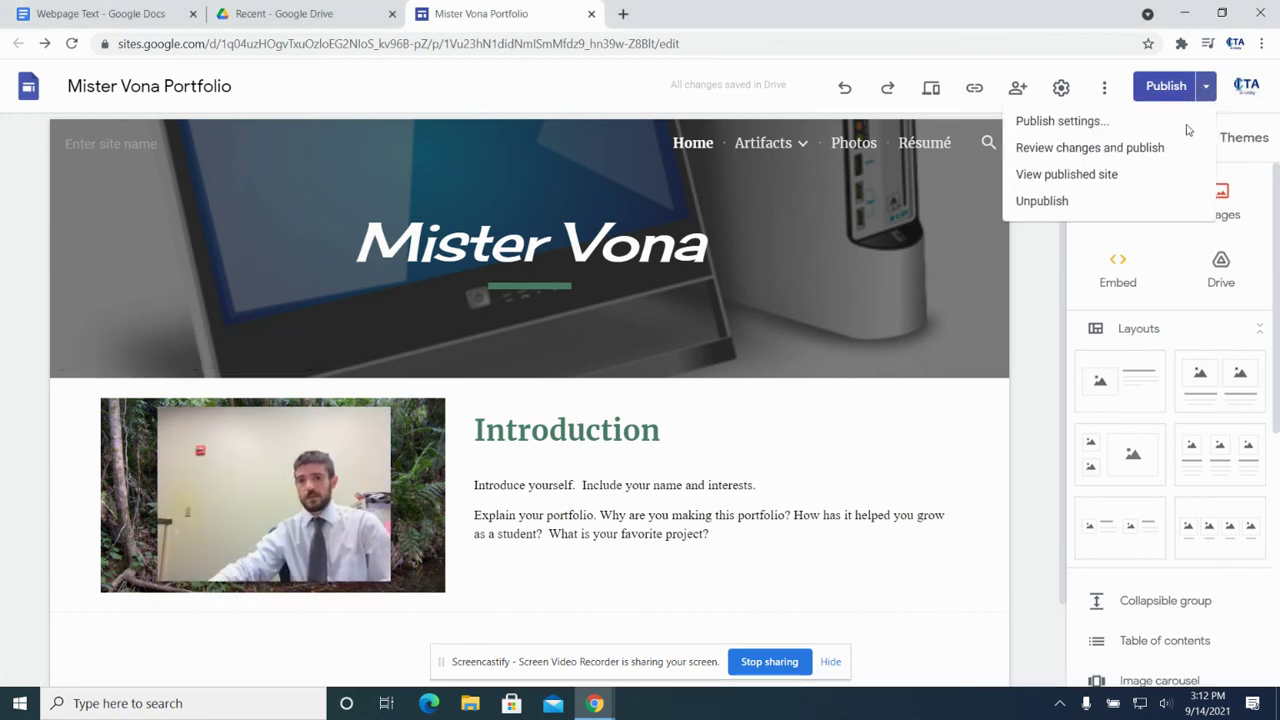
pyautogui.click(1126, 201)
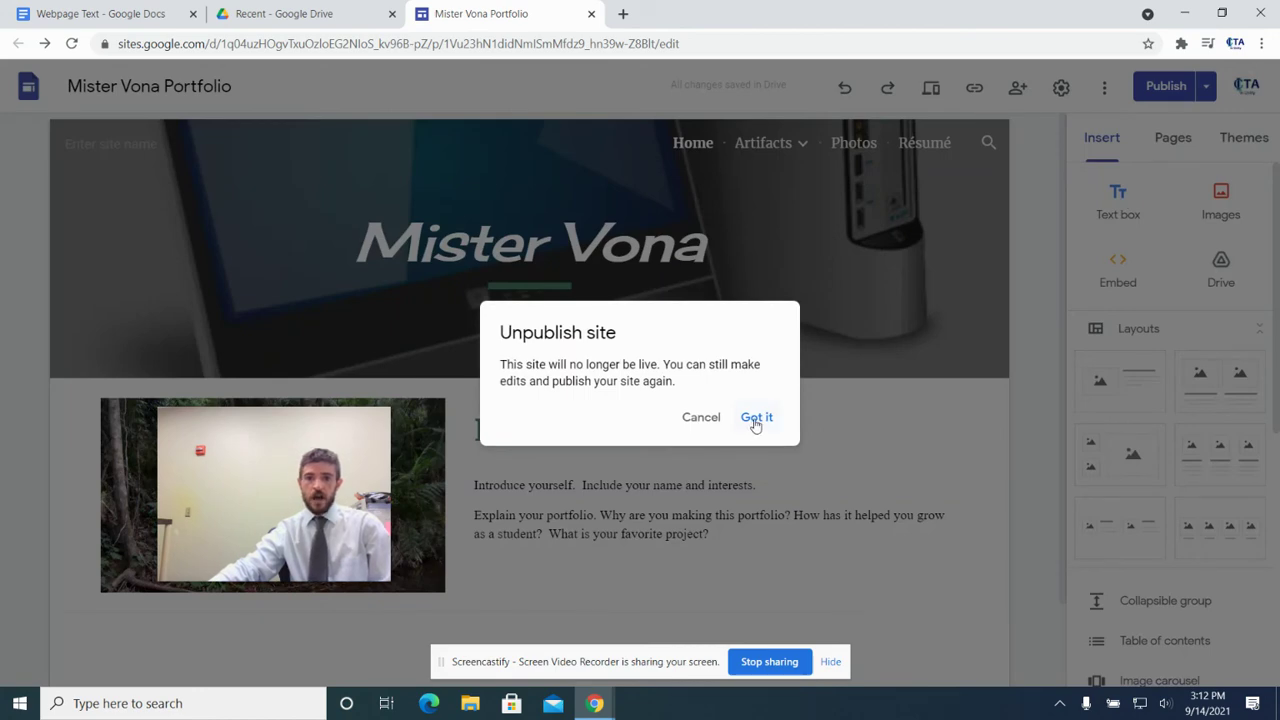
pyautogui.click(757, 420)
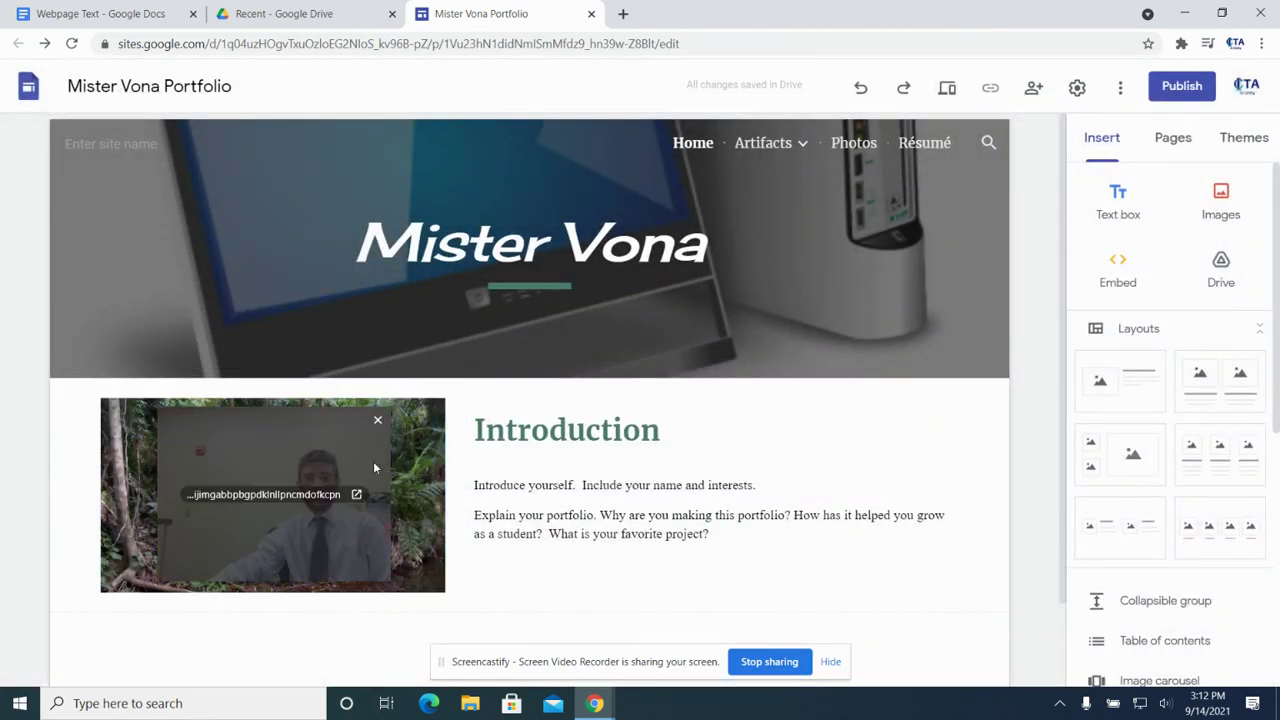
pyautogui.moveTo(374, 467); pyautogui.dragTo(1240, 480)
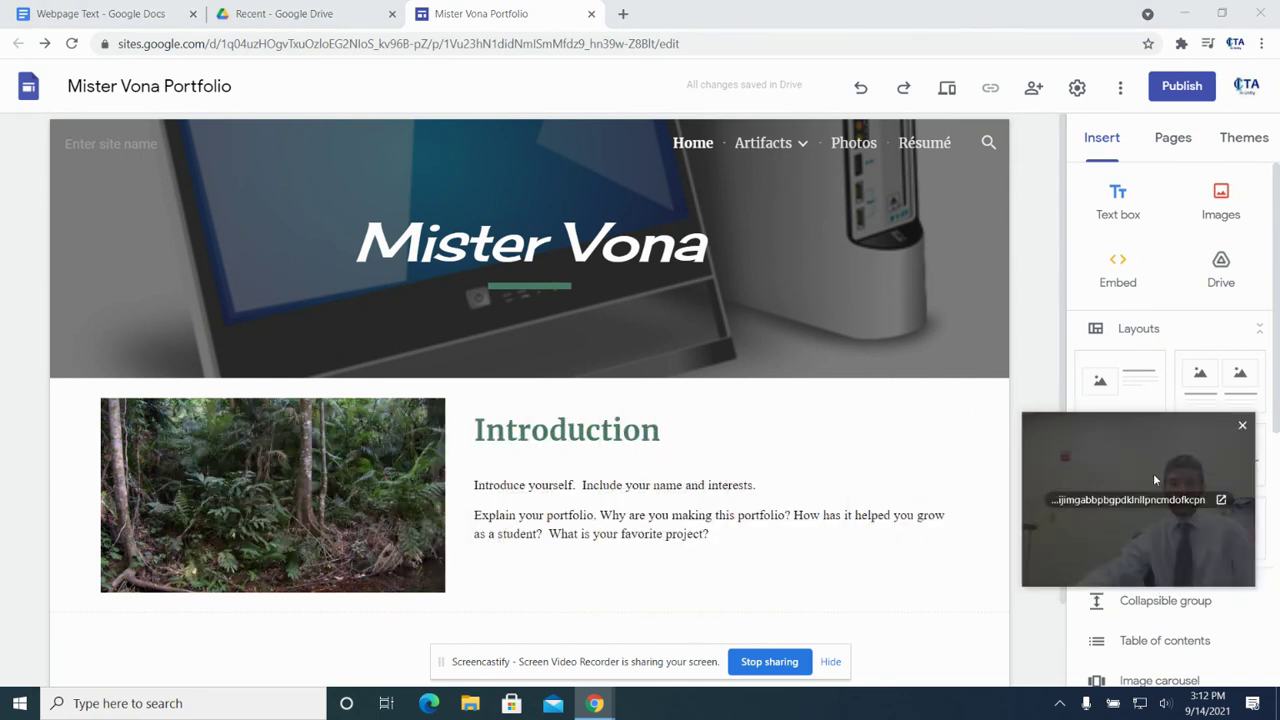
# Look through the Artifacts page's technology standards and artifact list, and the project sections on its Freshman Year subpage
pyautogui.click(269, 499)
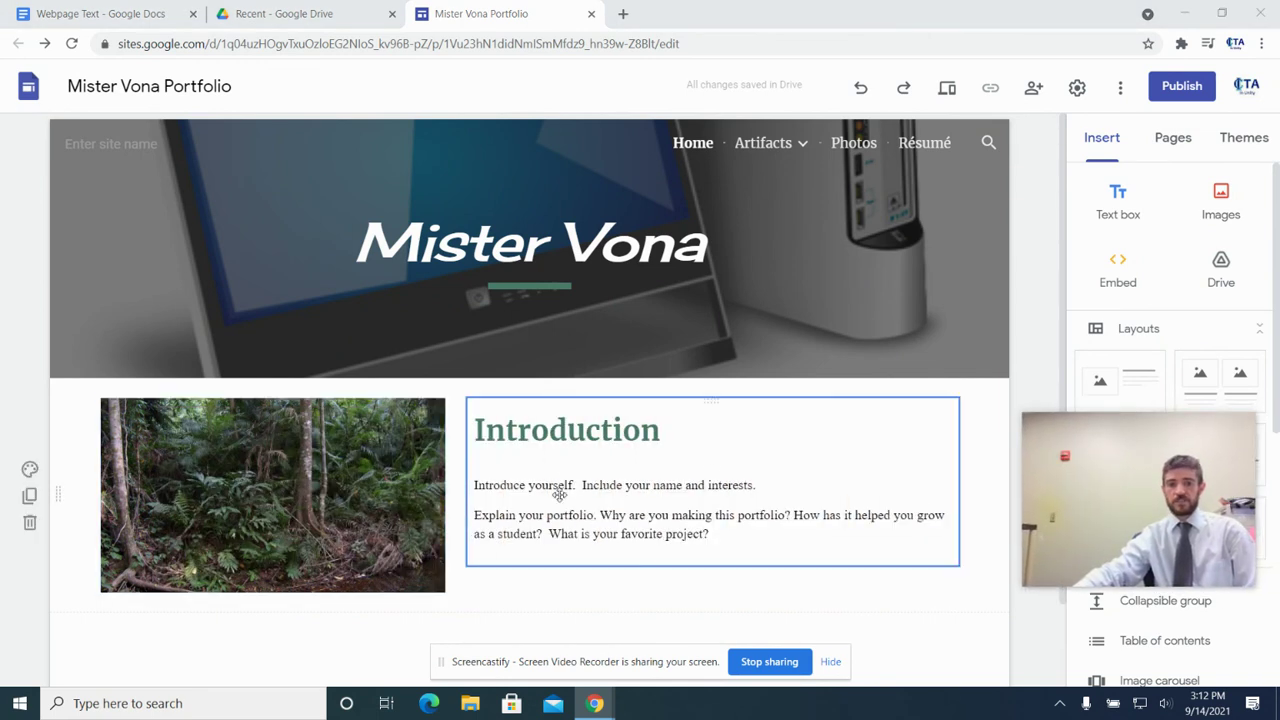
pyautogui.click(756, 147)
pyautogui.scroll(-8, 355, 460)
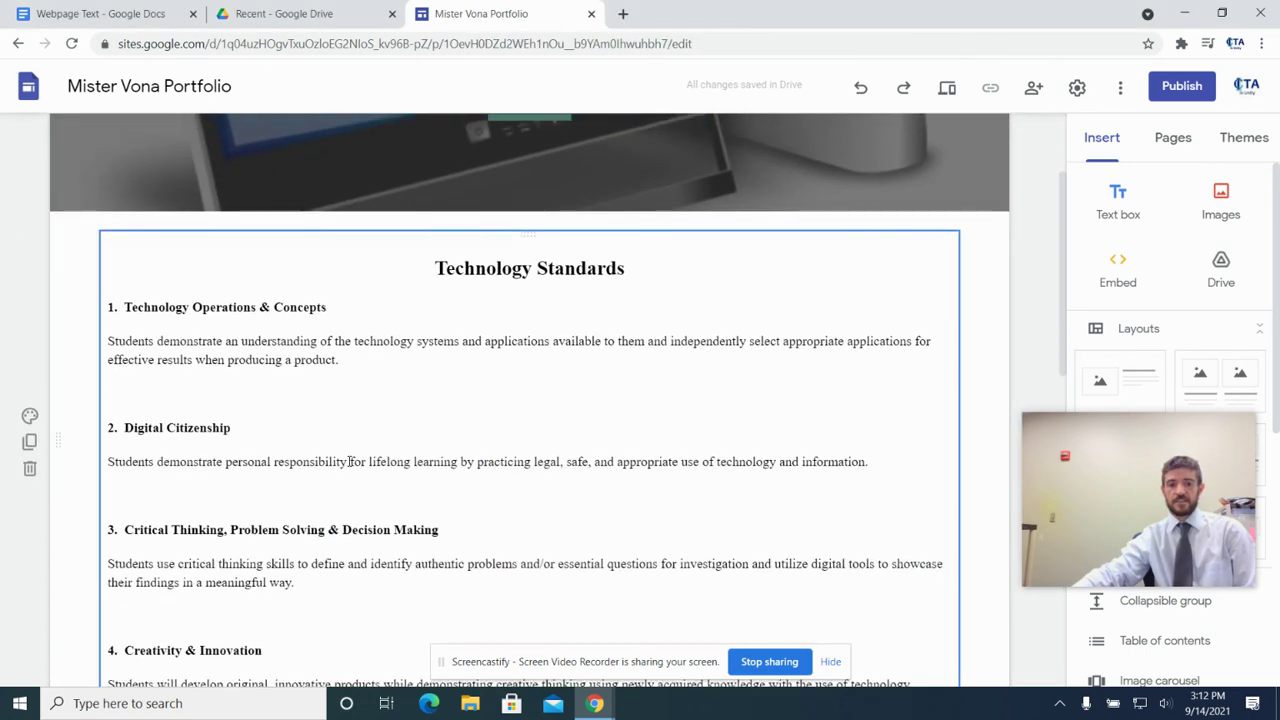
pyautogui.scroll(-3, 268, 508)
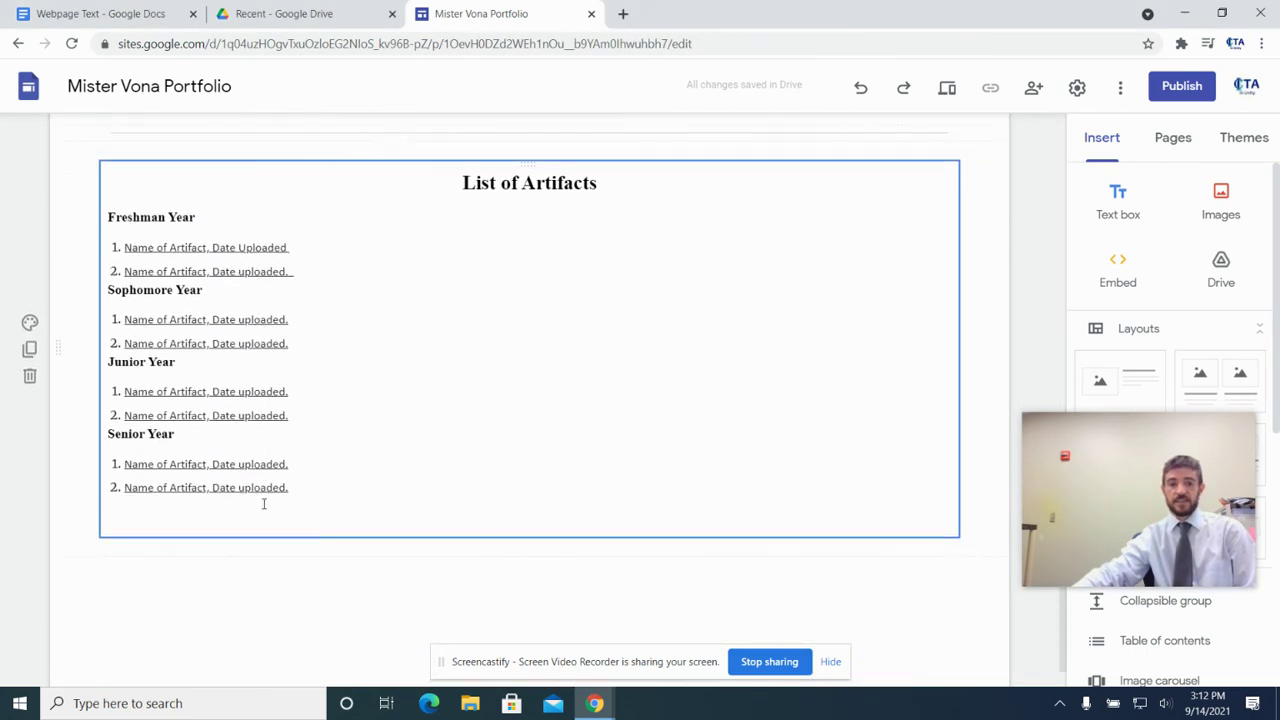
pyautogui.scroll(10, 250, 485)
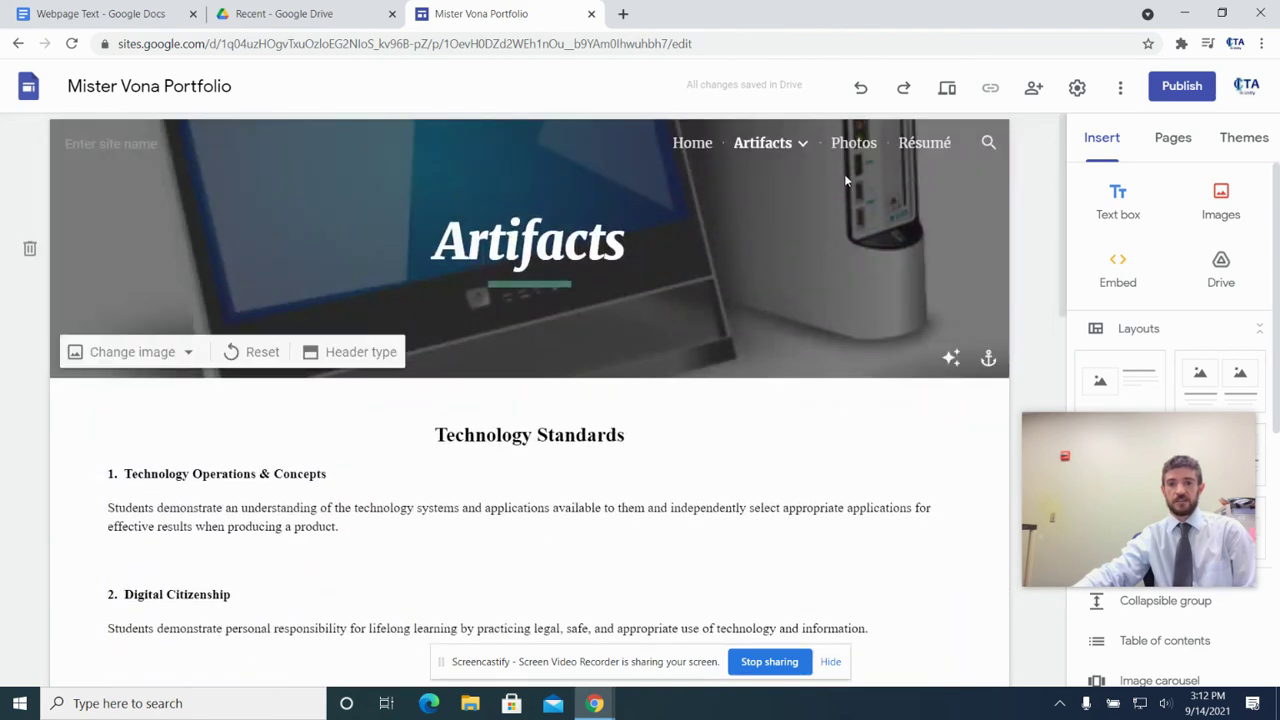
pyautogui.moveTo(791, 163)
pyautogui.click(752, 186)
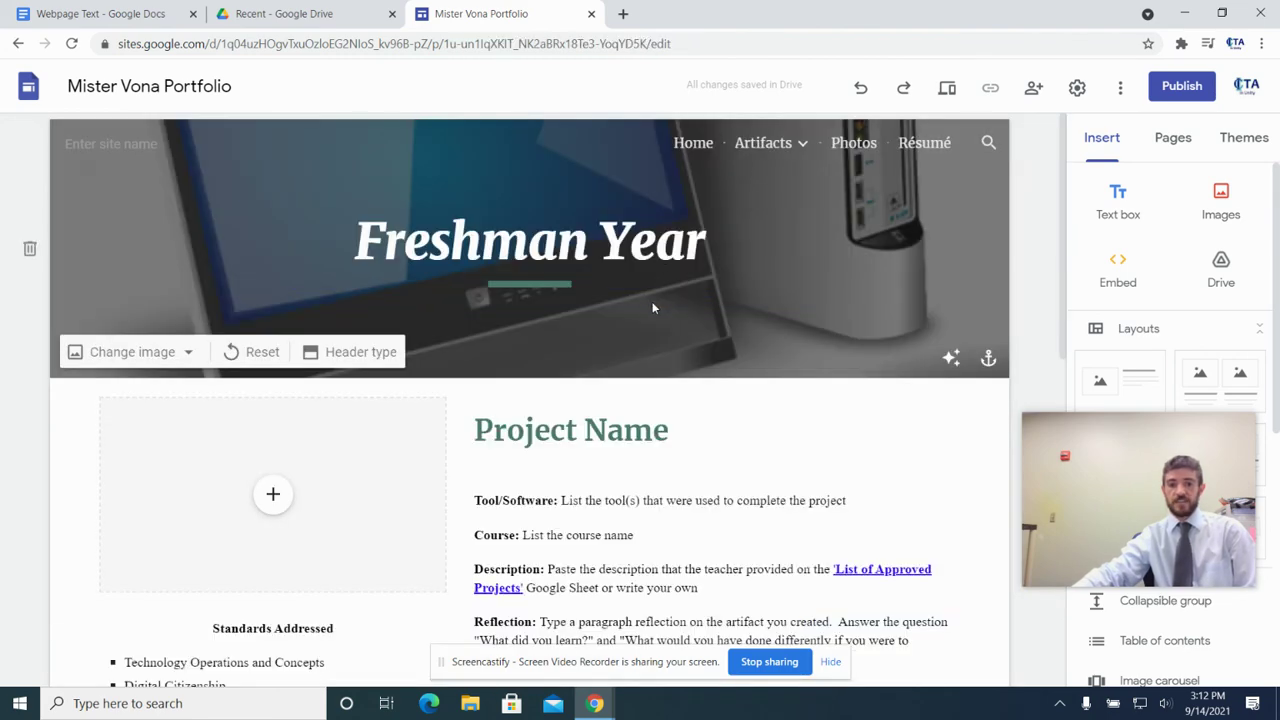
pyautogui.scroll(-5, 651, 310)
pyautogui.scroll(-5, 596, 400)
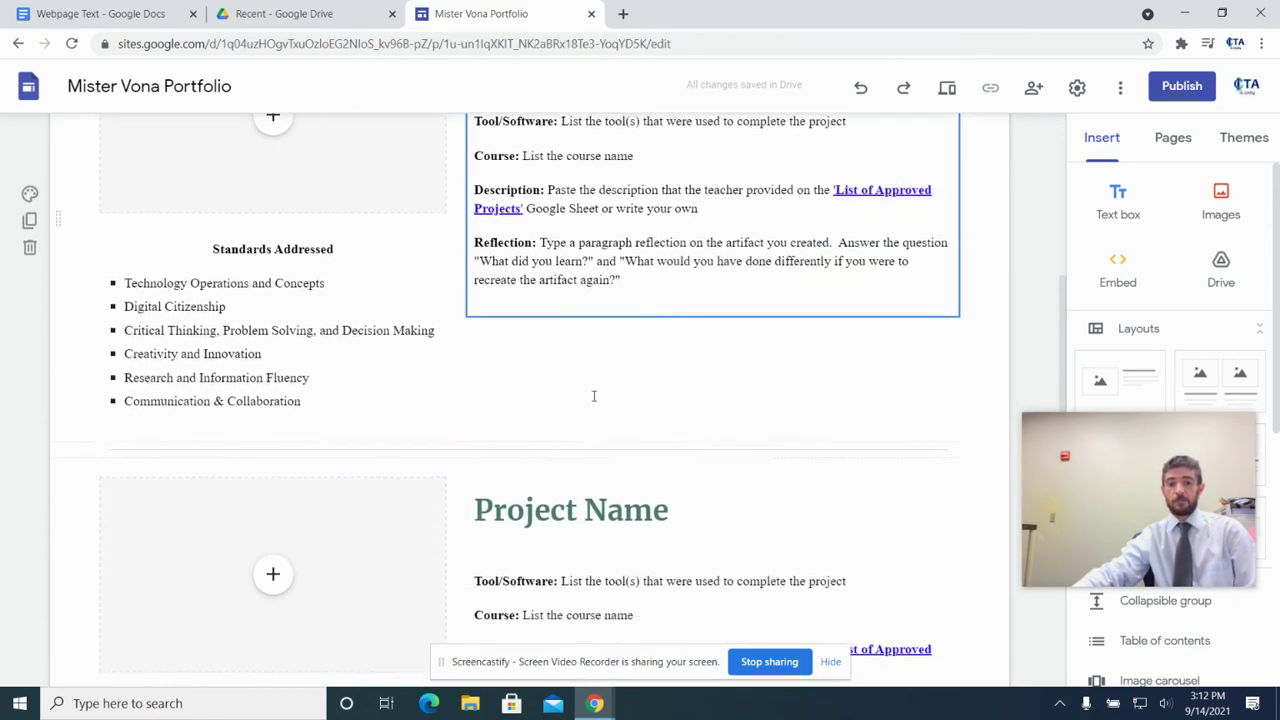
pyautogui.scroll(10, 594, 396)
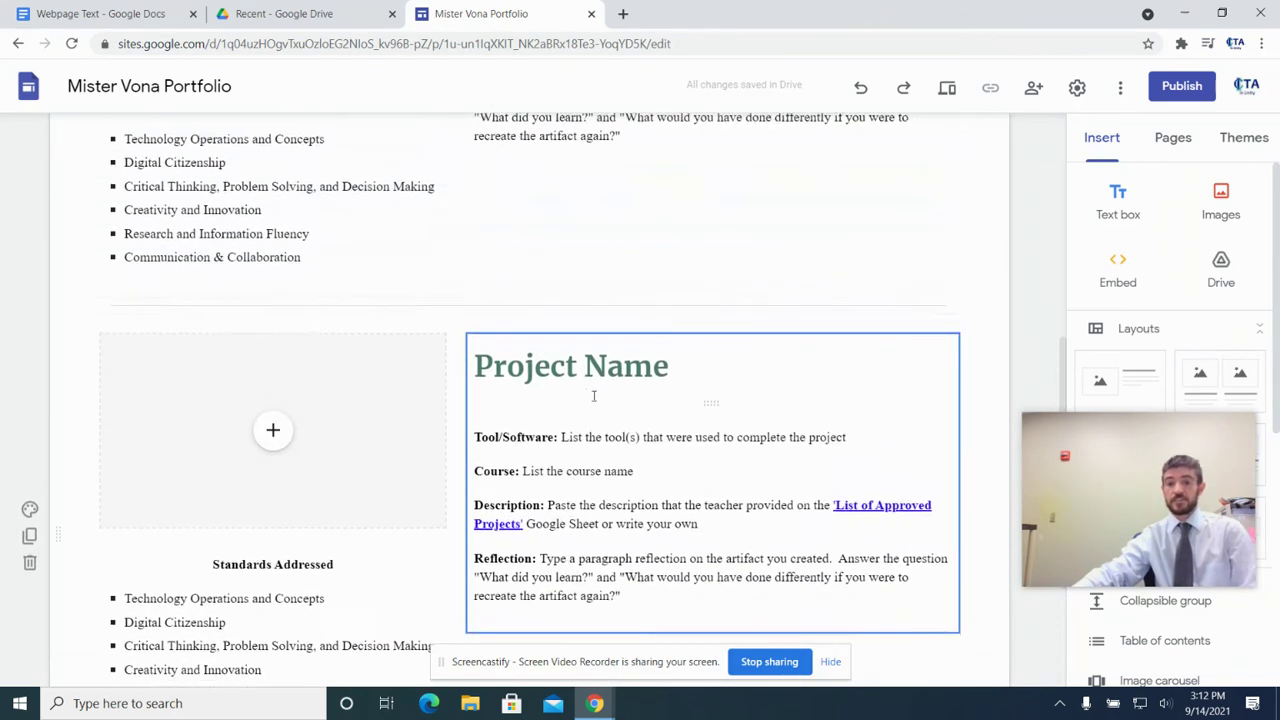
pyautogui.click(594, 396)
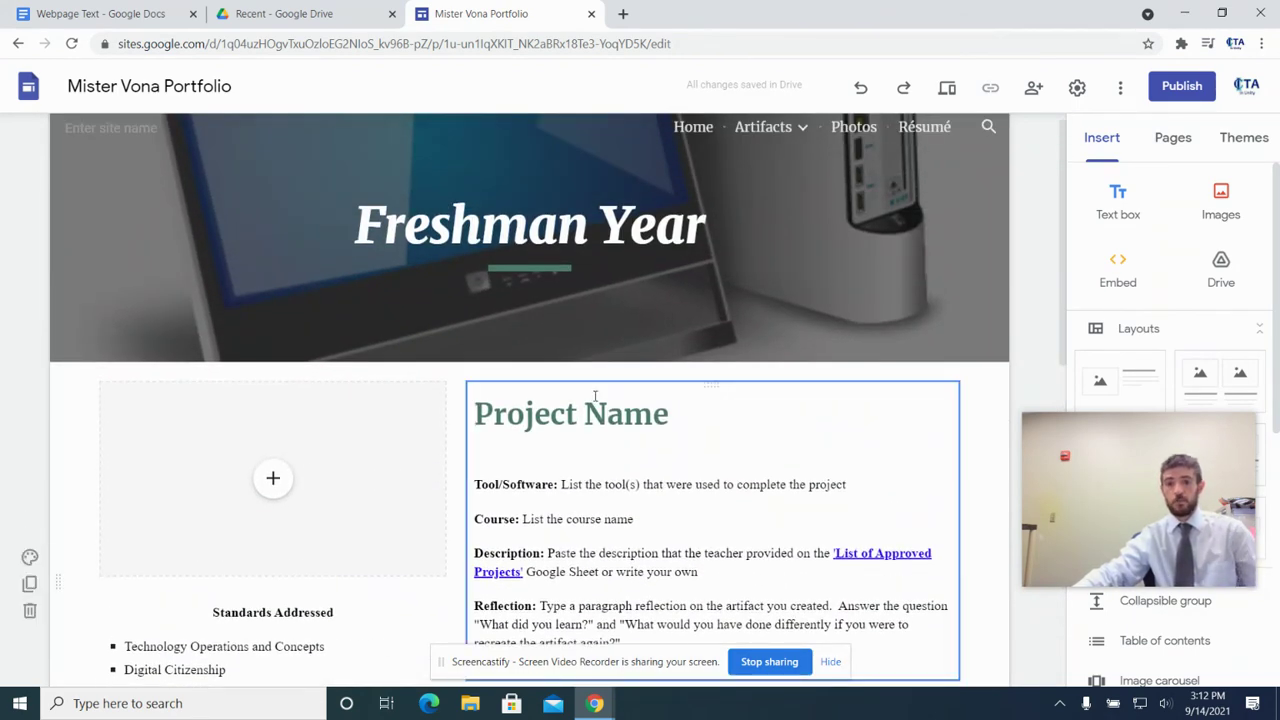
# Open the Photos page and look over its sections for each school year
pyautogui.click(853, 138)
pyautogui.scroll(-2, 589, 491)
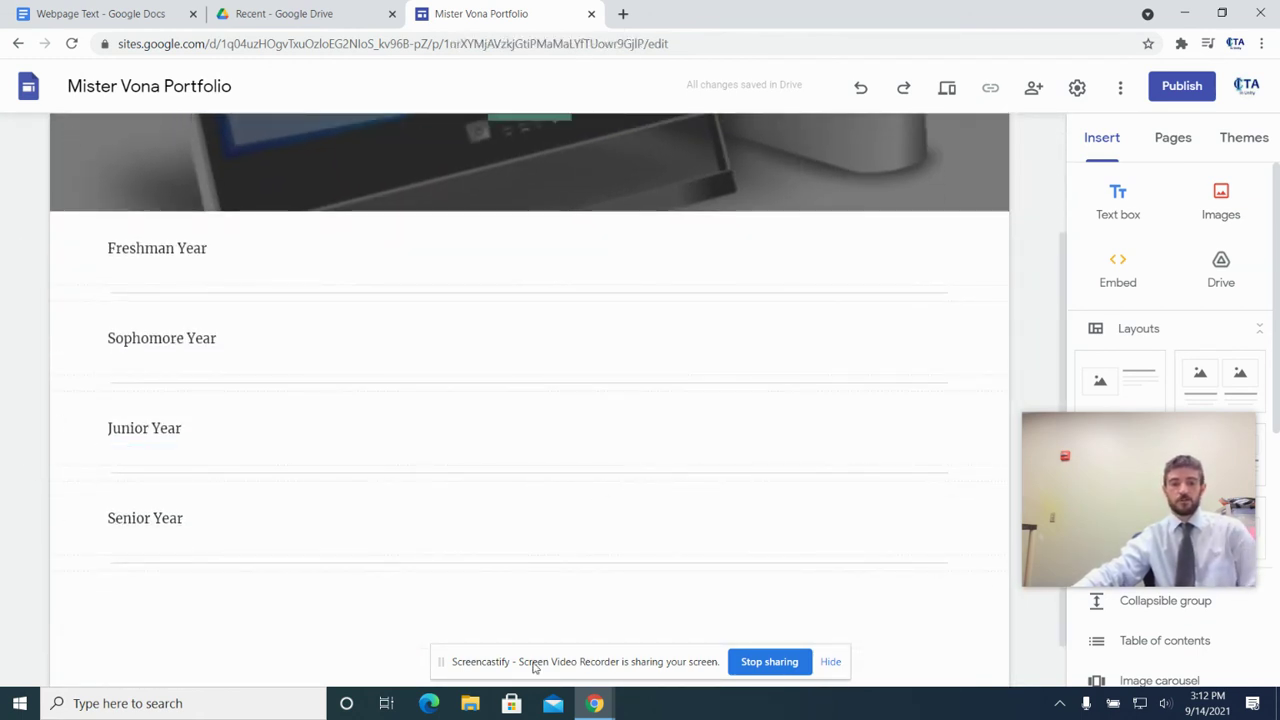
pyautogui.scroll(1, 287, 541)
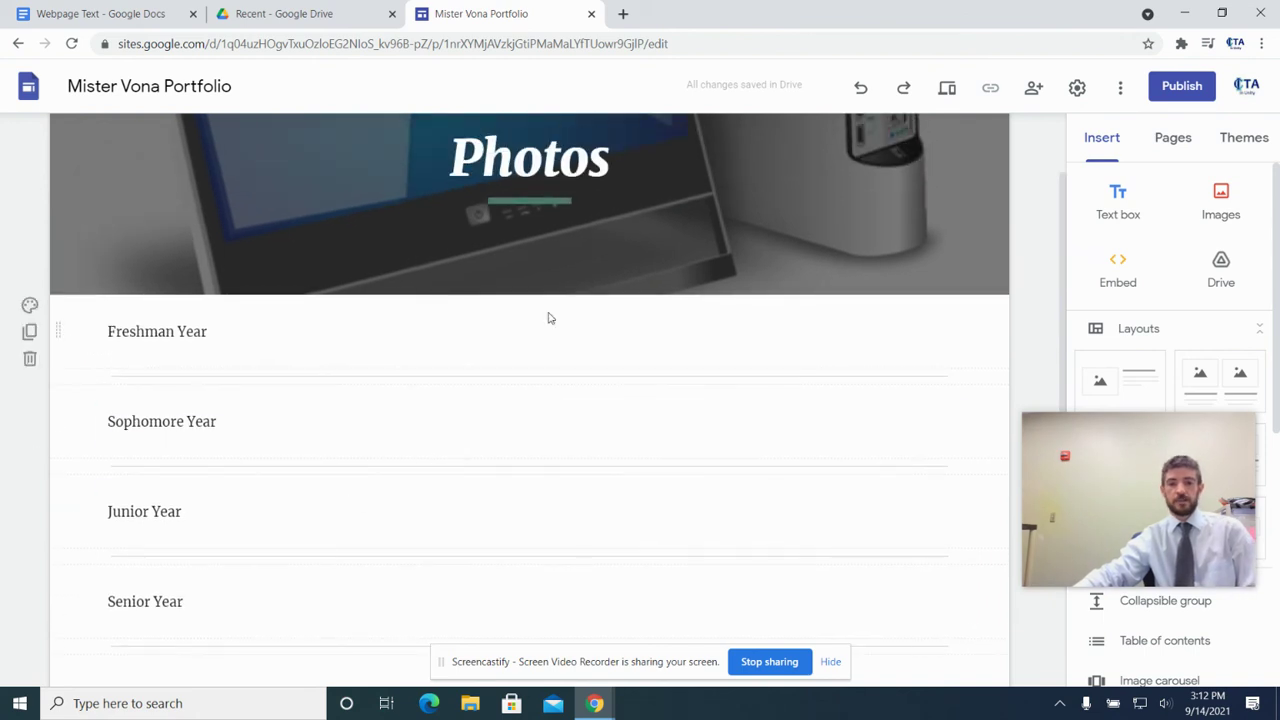
# Open the Résumé page and look over its header and the embedded document
pyautogui.scroll(1, 540, 360)
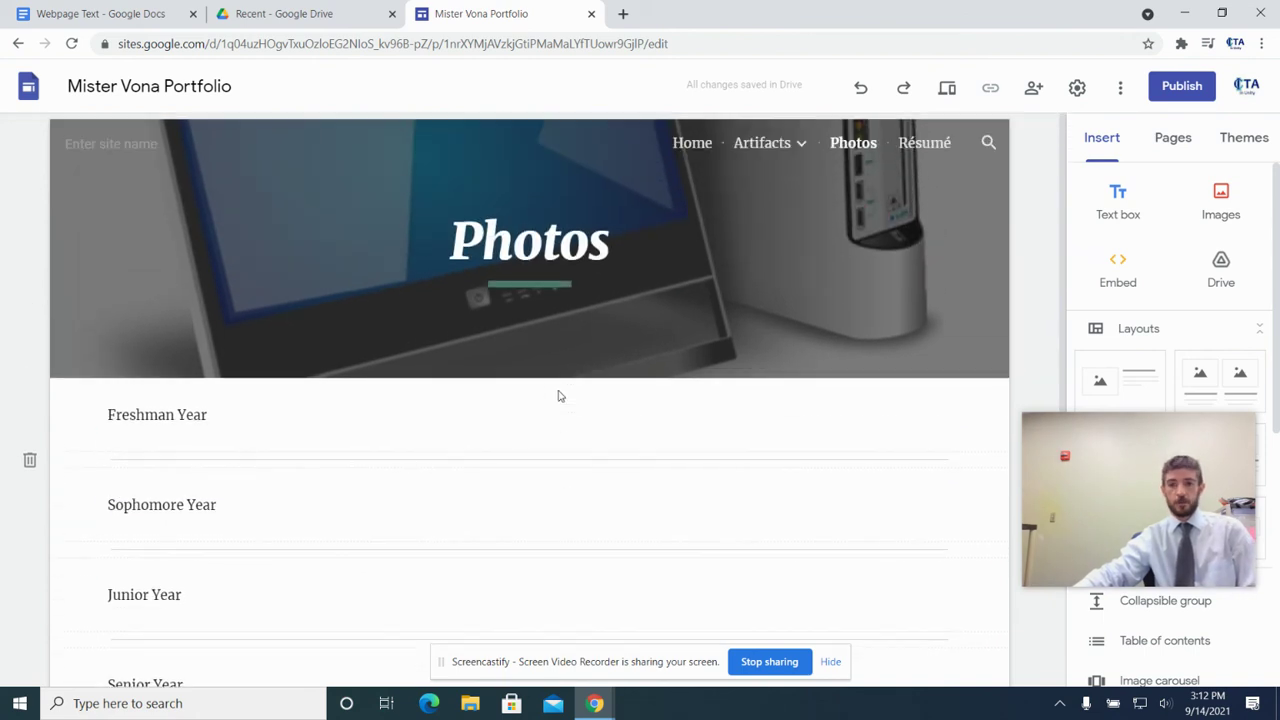
pyautogui.click(924, 152)
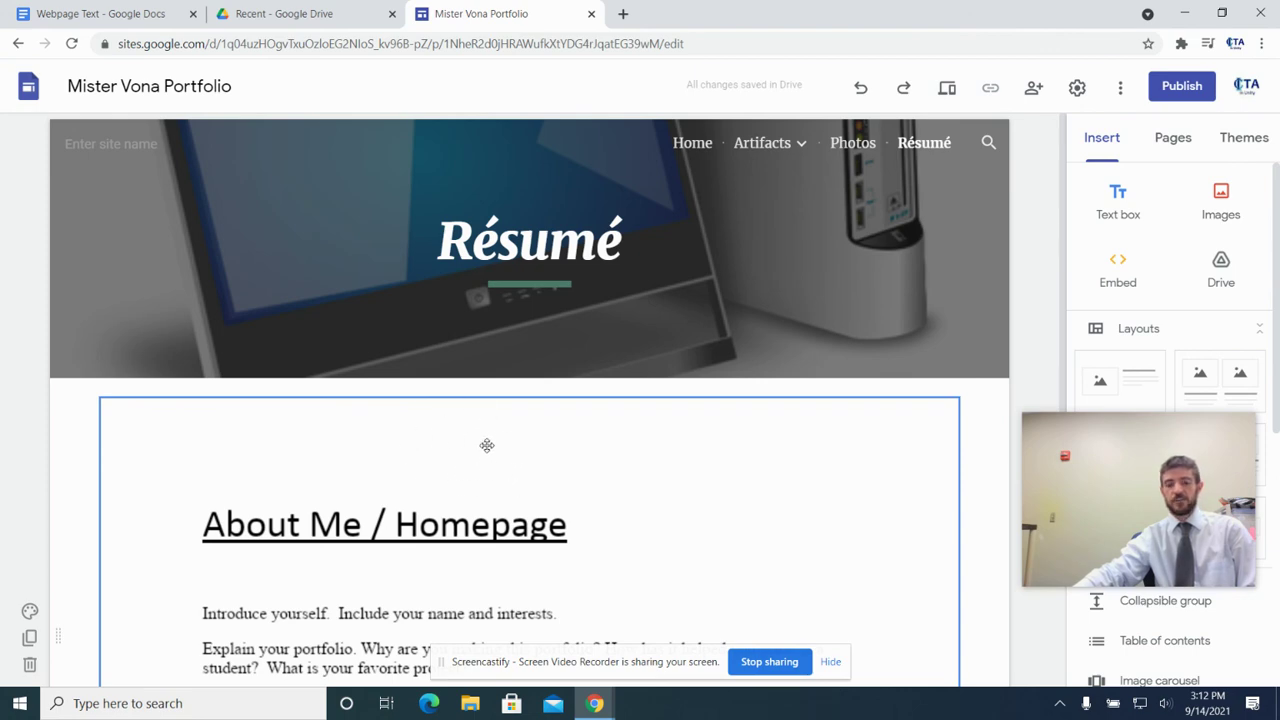
pyautogui.scroll(-4, 485, 443)
pyautogui.scroll(2, 490, 441)
pyautogui.scroll(2, 490, 441)
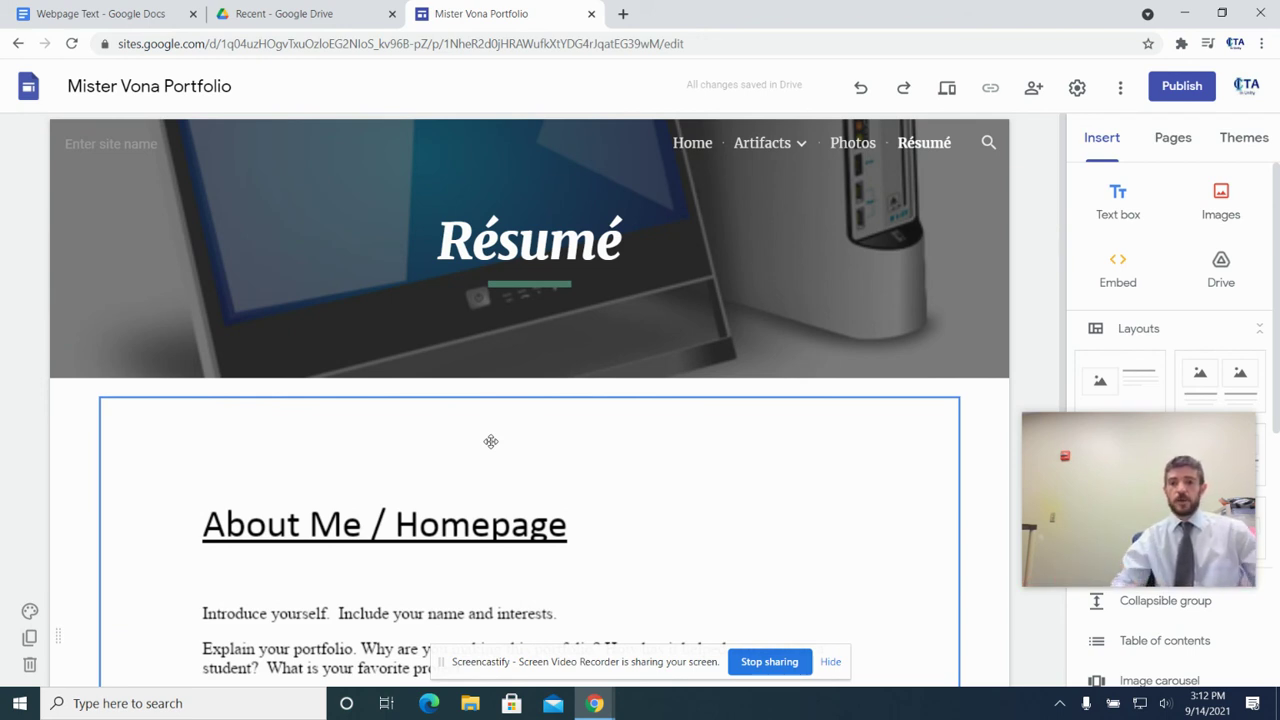
pyautogui.moveTo(772, 148)
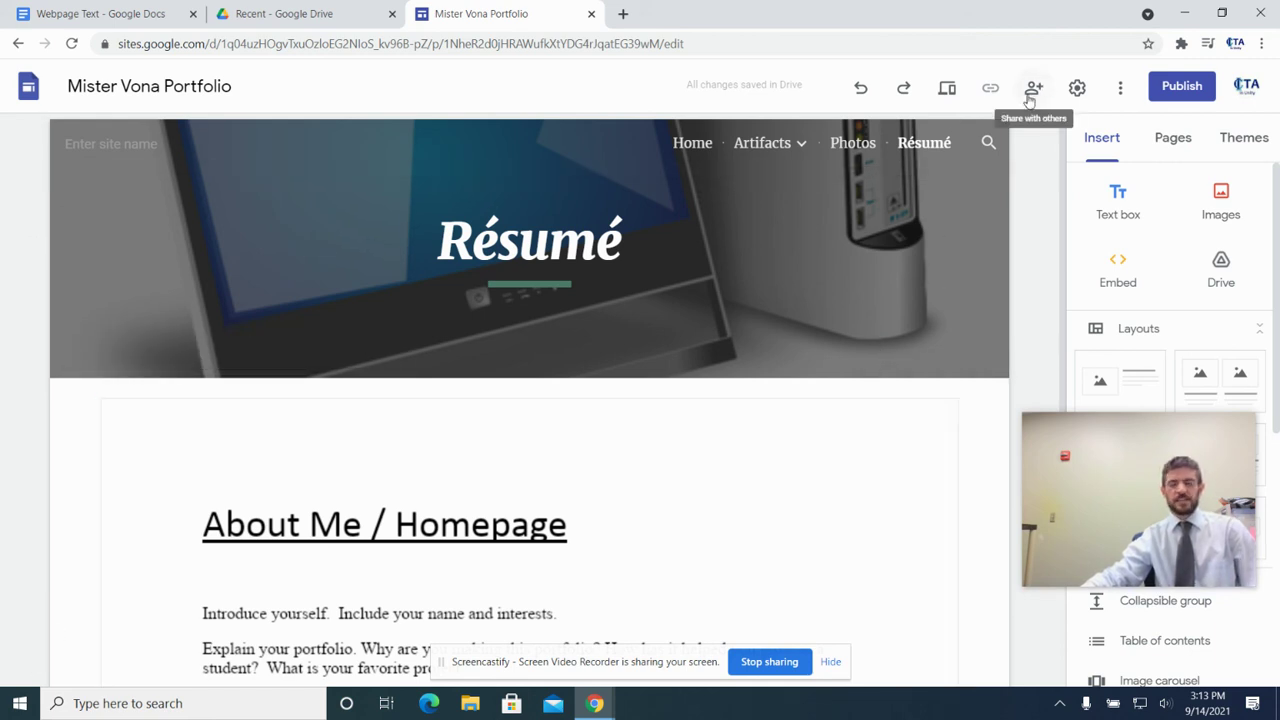
pyautogui.click(607, 496)
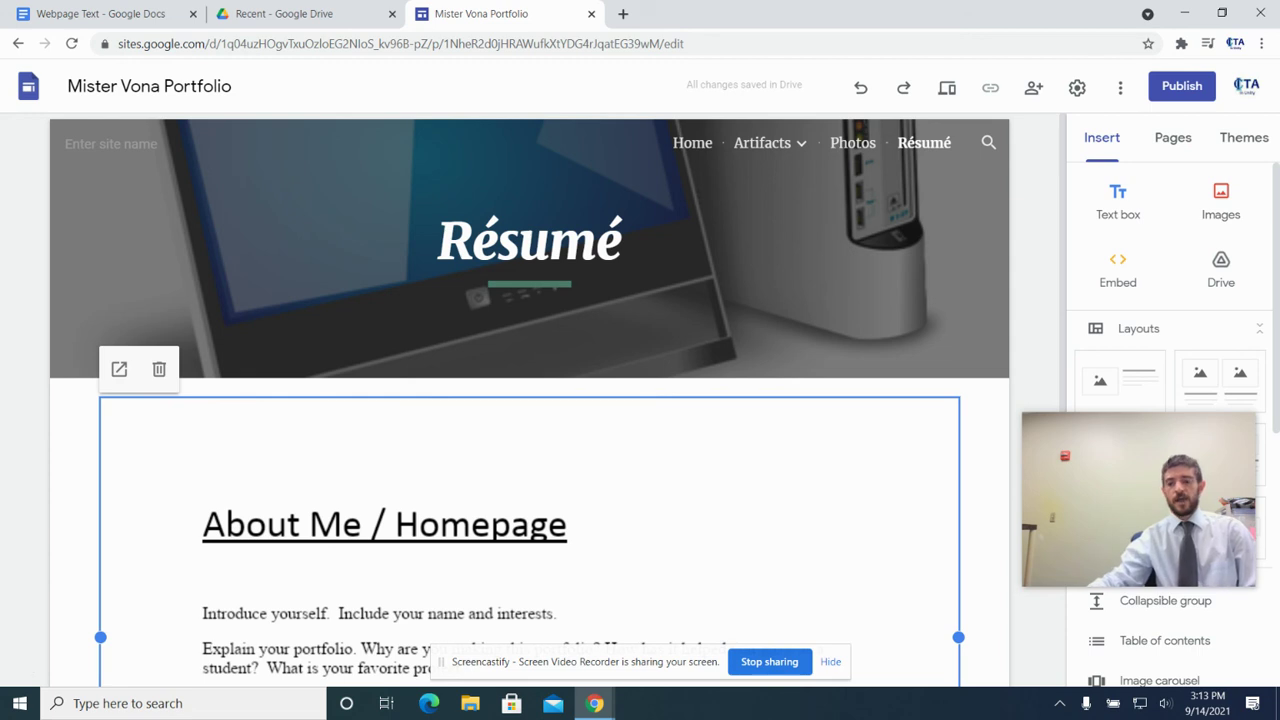
# Close the portfolio site editor and search Google Drive for "portfolio"
pyautogui.click(592, 14)
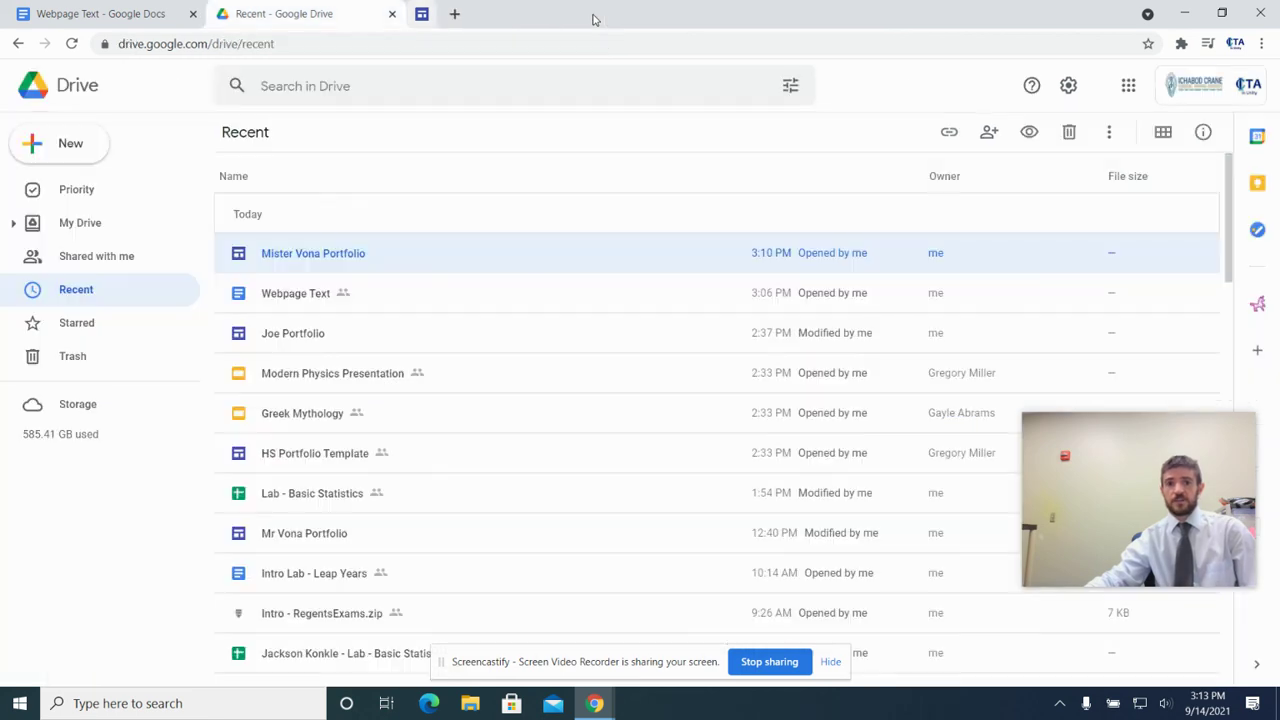
pyautogui.click(335, 84)
pyautogui.write('portfolio')
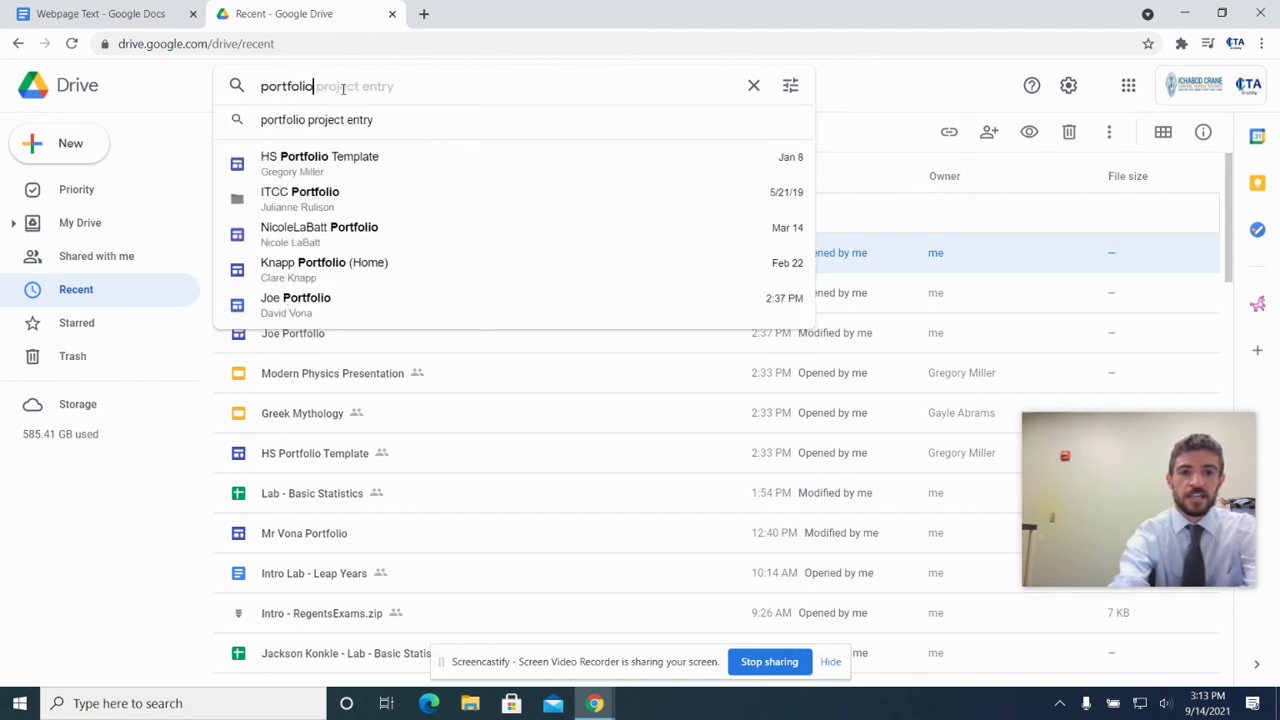
pyautogui.press('Return')
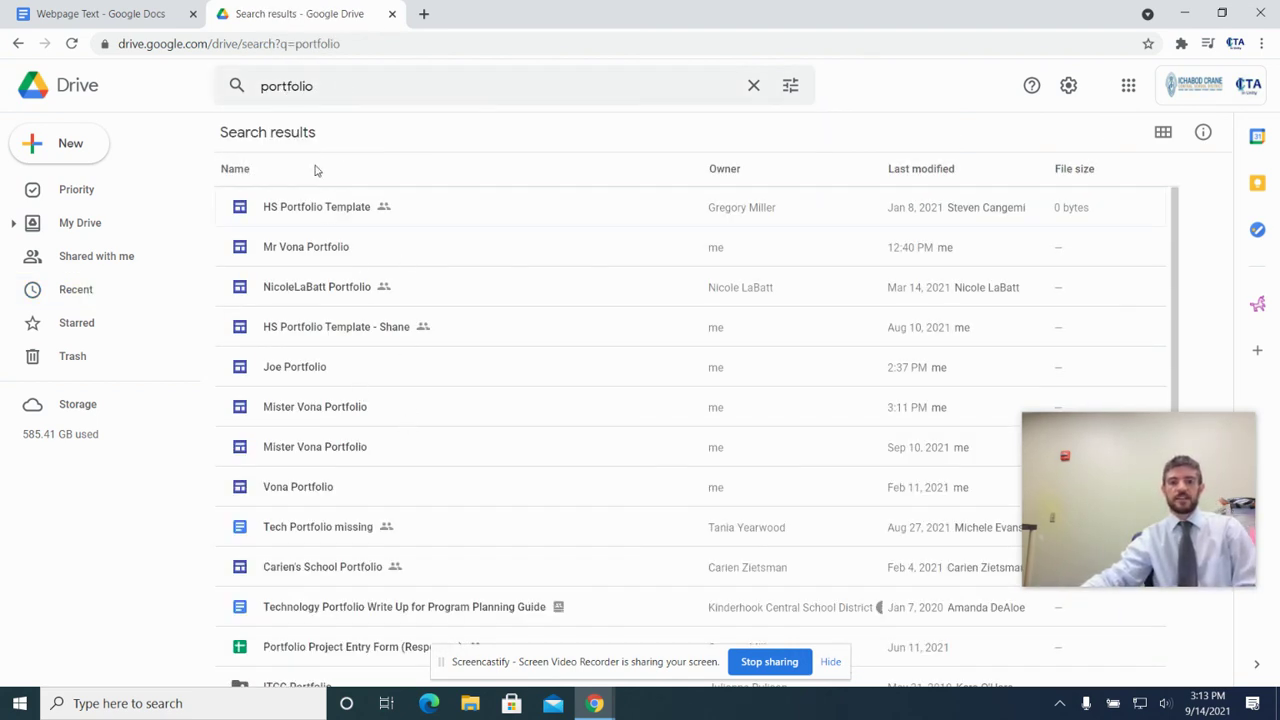
# Look through the Drive search results for the portfolio sites, checking their names, owners and last modified dates
pyautogui.scroll(-4, 340, 310)
pyautogui.scroll(3, 340, 310)
pyautogui.scroll(-3, 340, 308)
pyautogui.scroll(3, 342, 306)
pyautogui.scroll(2, 342, 306)
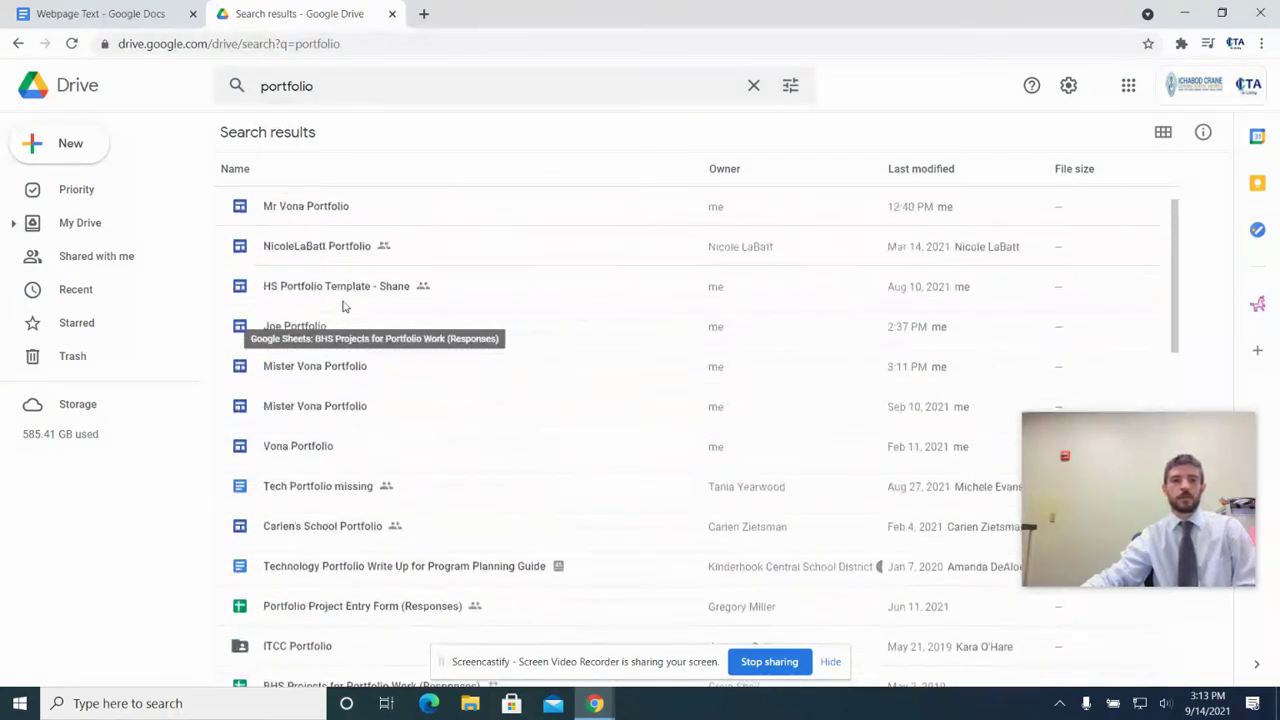
pyautogui.scroll(-2, 342, 306)
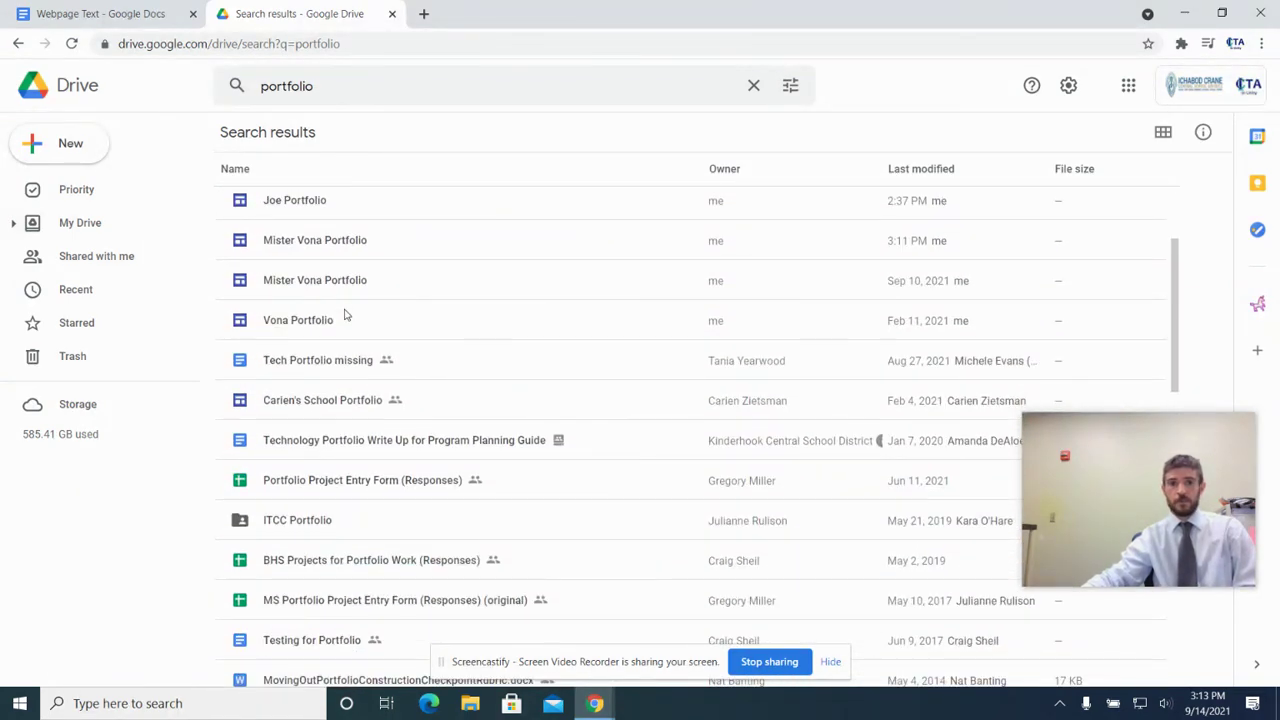
pyautogui.scroll(1, 345, 314)
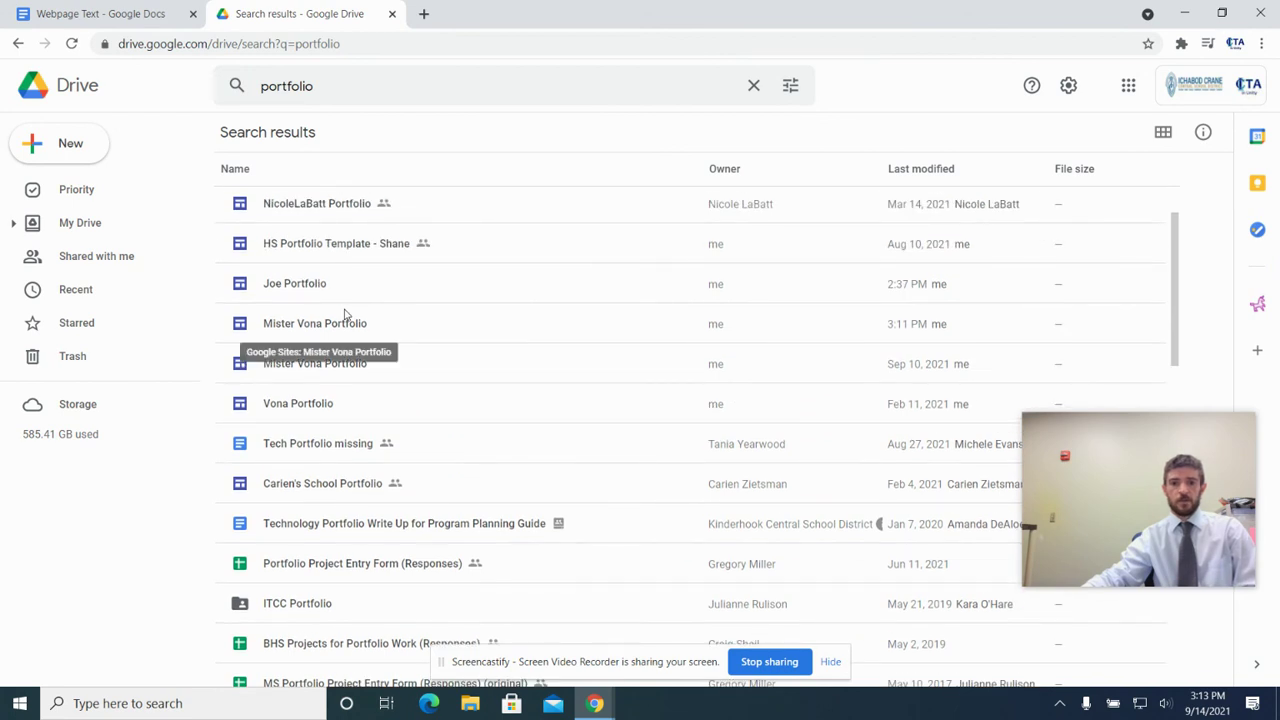
pyautogui.scroll(1, 345, 314)
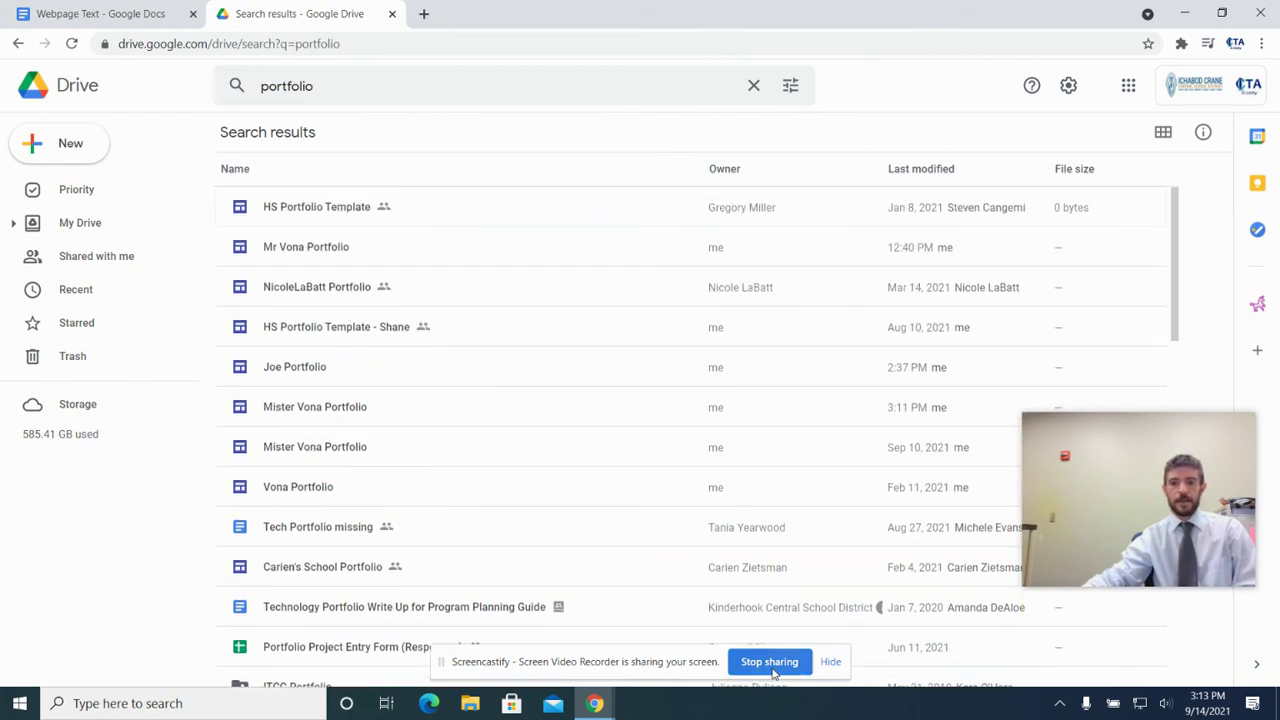